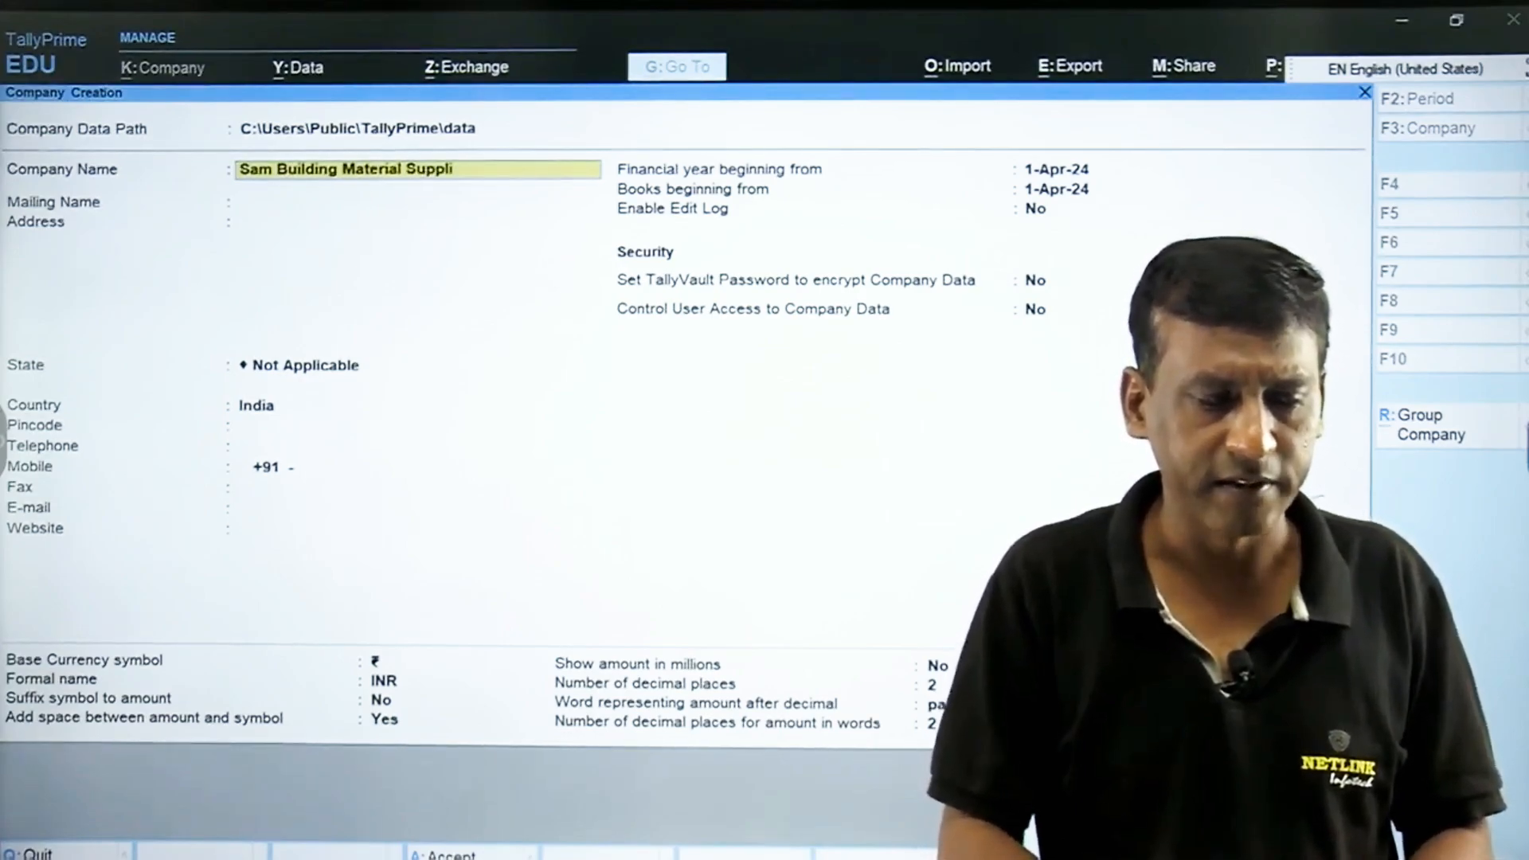
Name the new company Sam Building Material Suppliers, keep the same mailing name and fill in its address.
{"action": "key", "text": "Return"}
{"action": "key", "text": "Return"}
{"action": "type", "text": "M"}
{"action": "key", "text": "Return"}
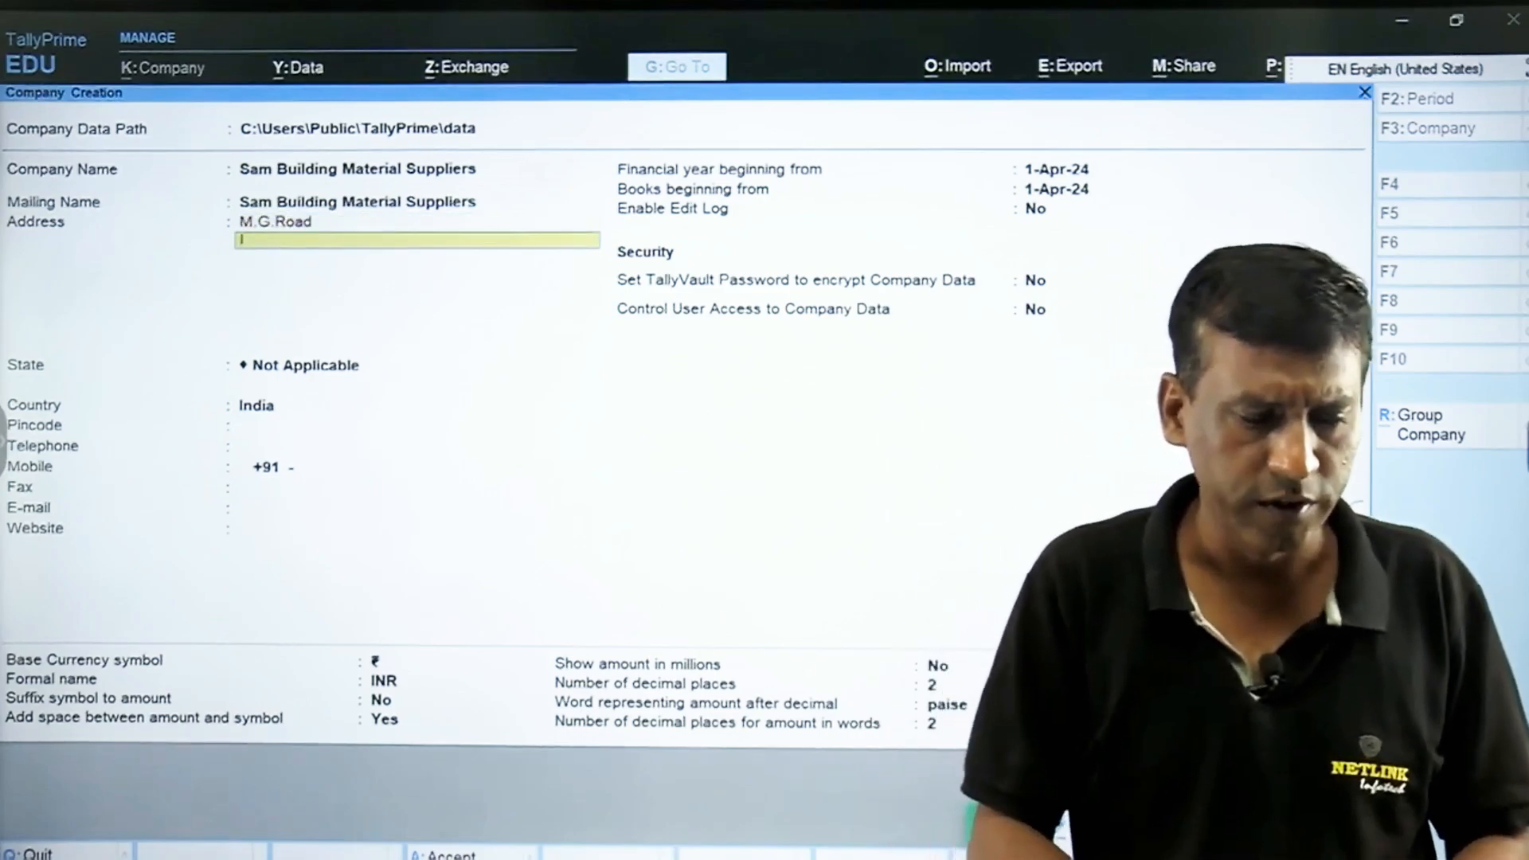
{"action": "key", "text": "Return"}
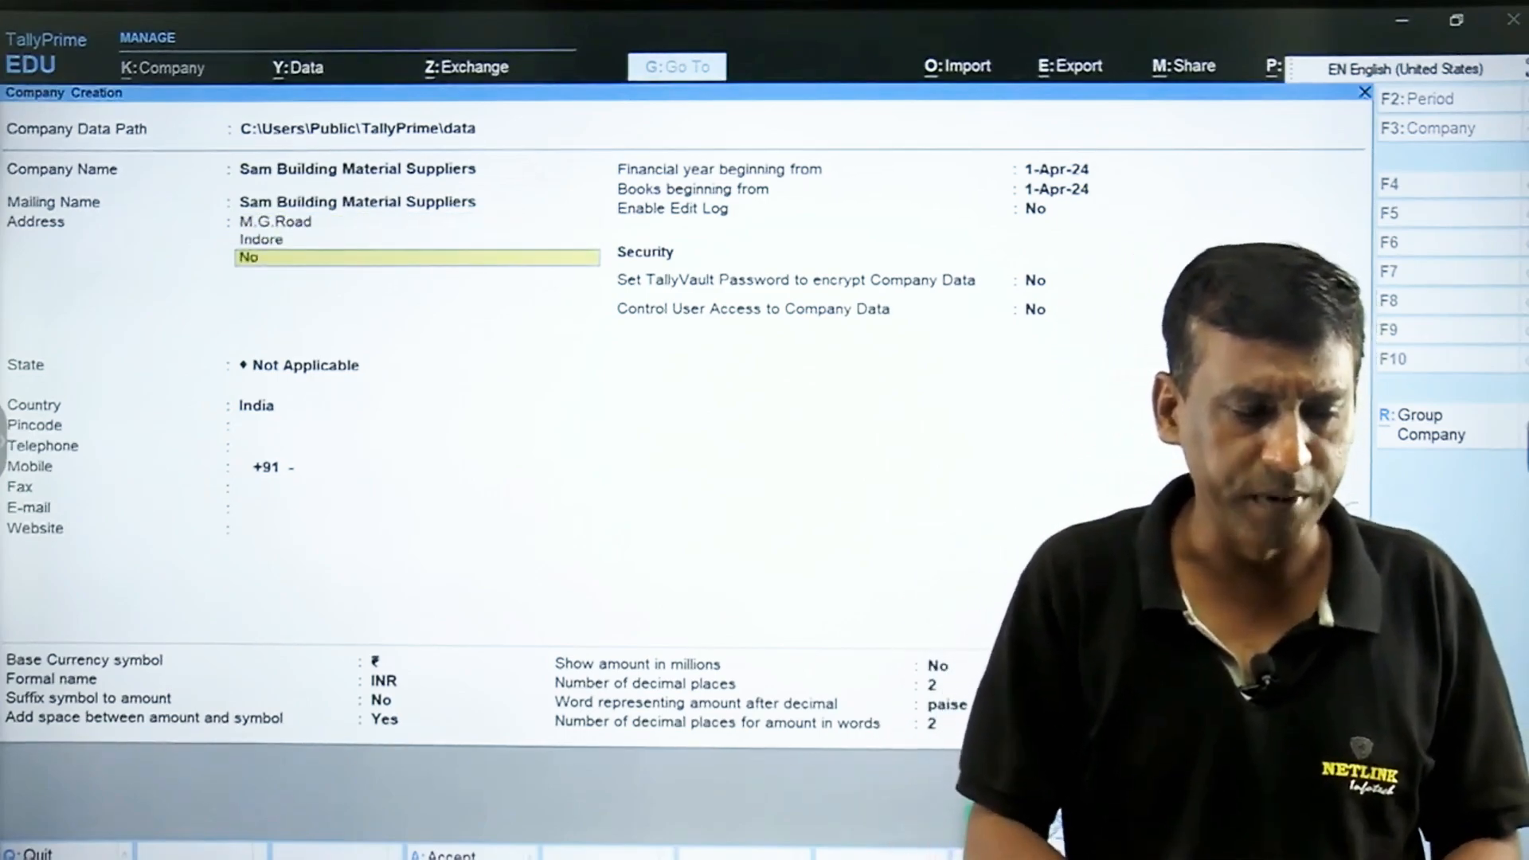
{"action": "key", "text": "Return"}
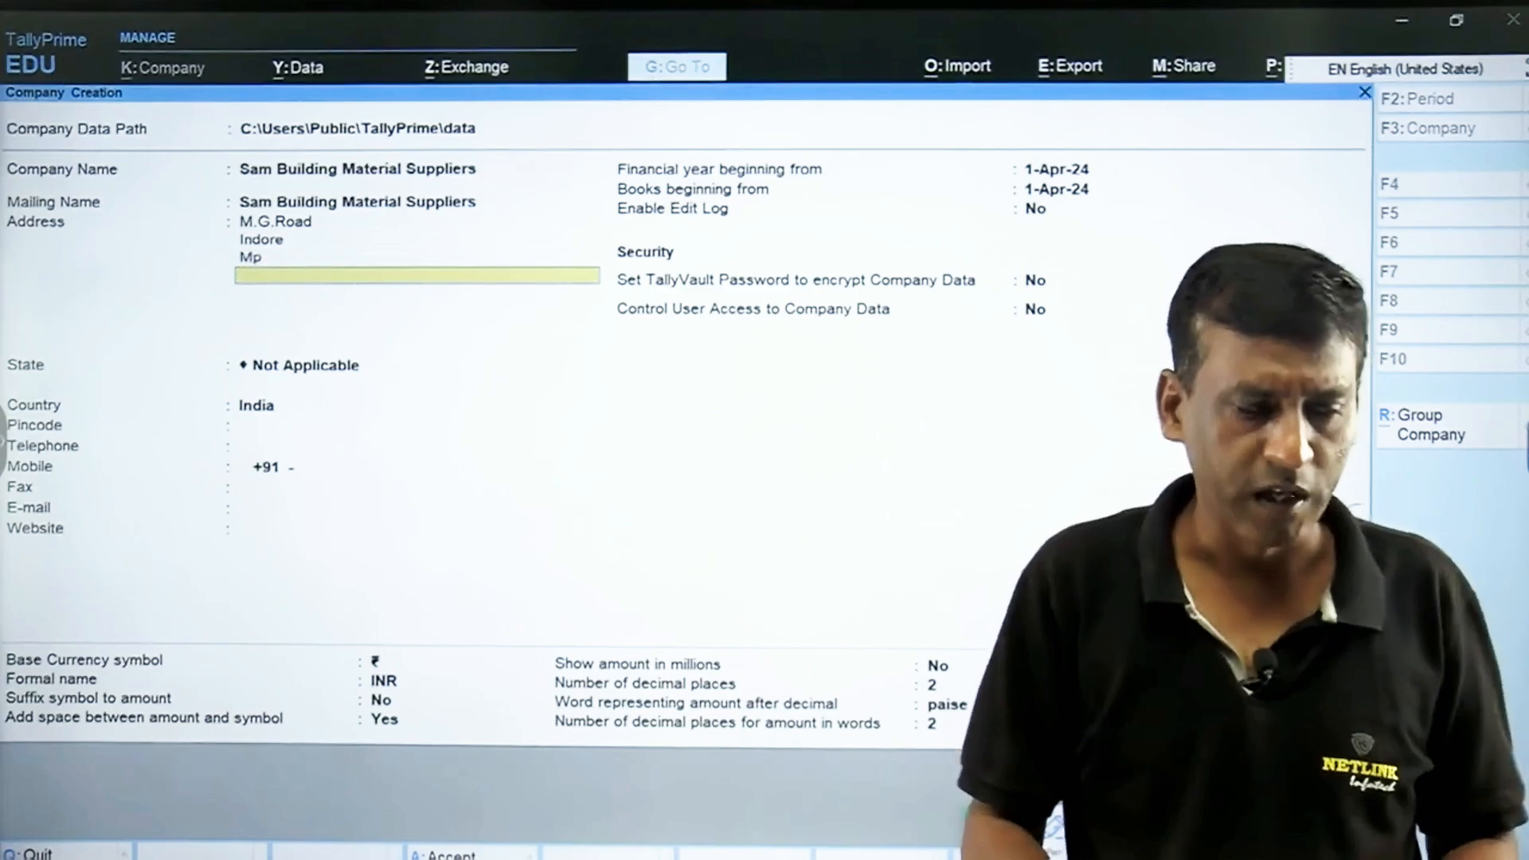
Set the company's state to Madhya Pradesh and leave pincode, phone, fax, e-mail and website blank.
{"action": "key", "text": "Return"}
{"action": "type", "text": "mad"}
{"action": "key", "text": "Return"}
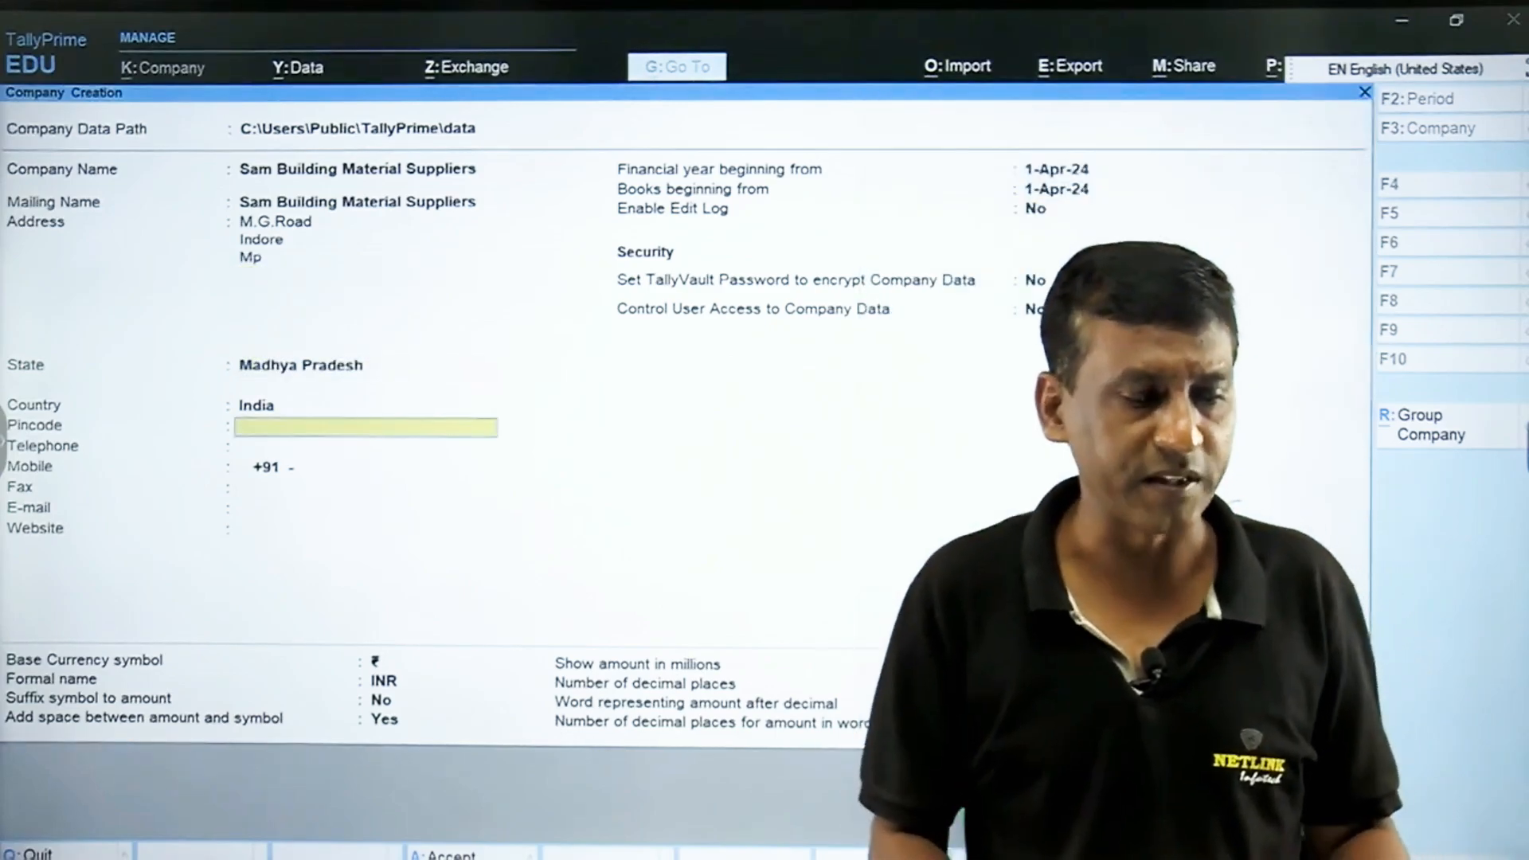
{"action": "key", "text": "Return"}
{"action": "key", "text": "Return"}
{"action": "key", "text": "Return"}
{"action": "key", "text": "Return"}
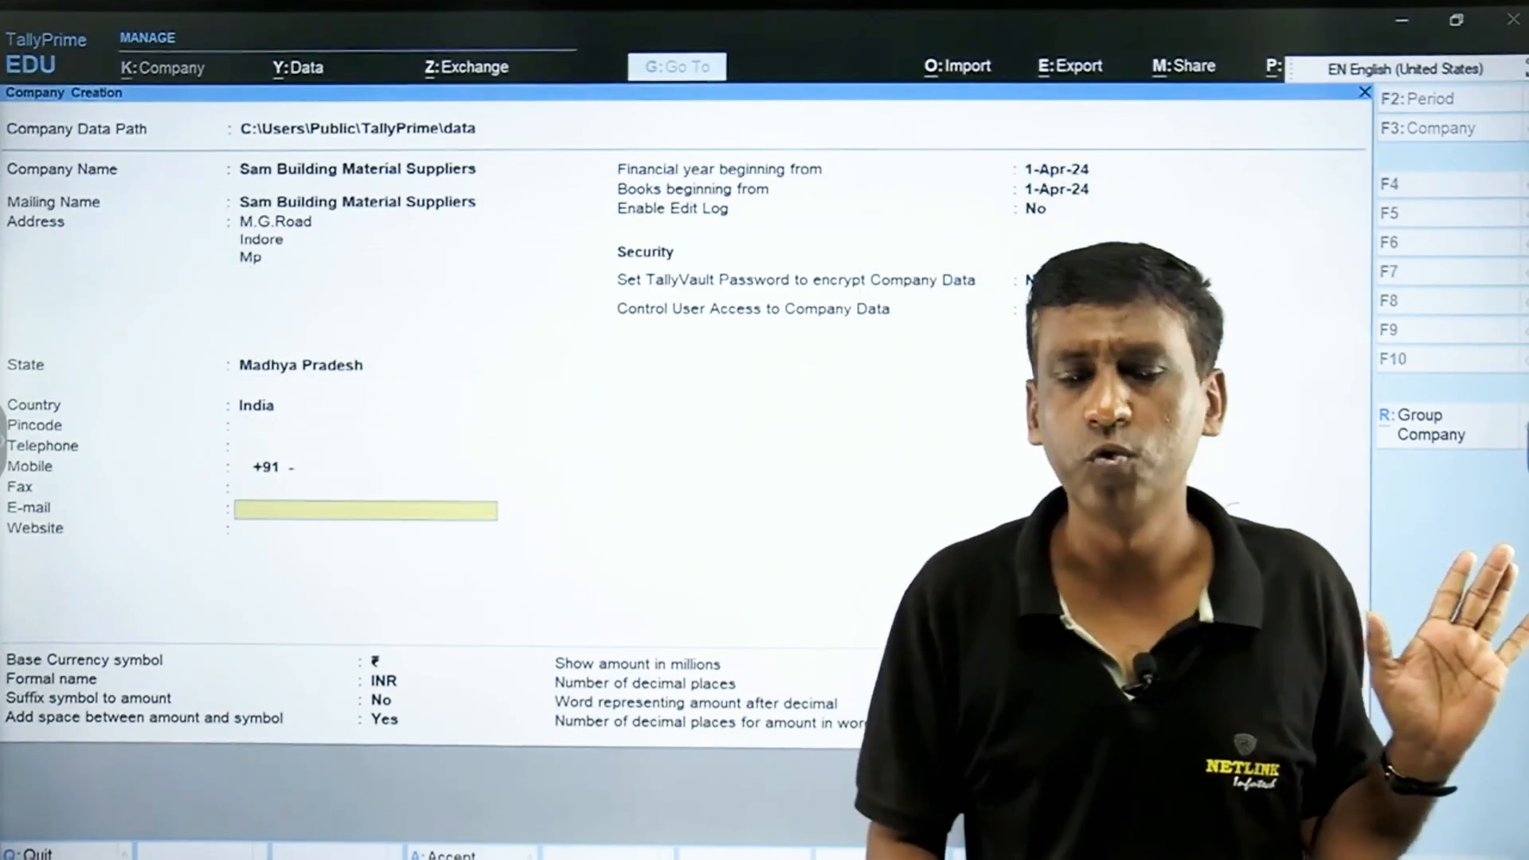
{"action": "key", "text": "Return"}
{"action": "key", "text": "Return"}
{"action": "key", "text": "Return"}
{"action": "key", "text": "Return"}
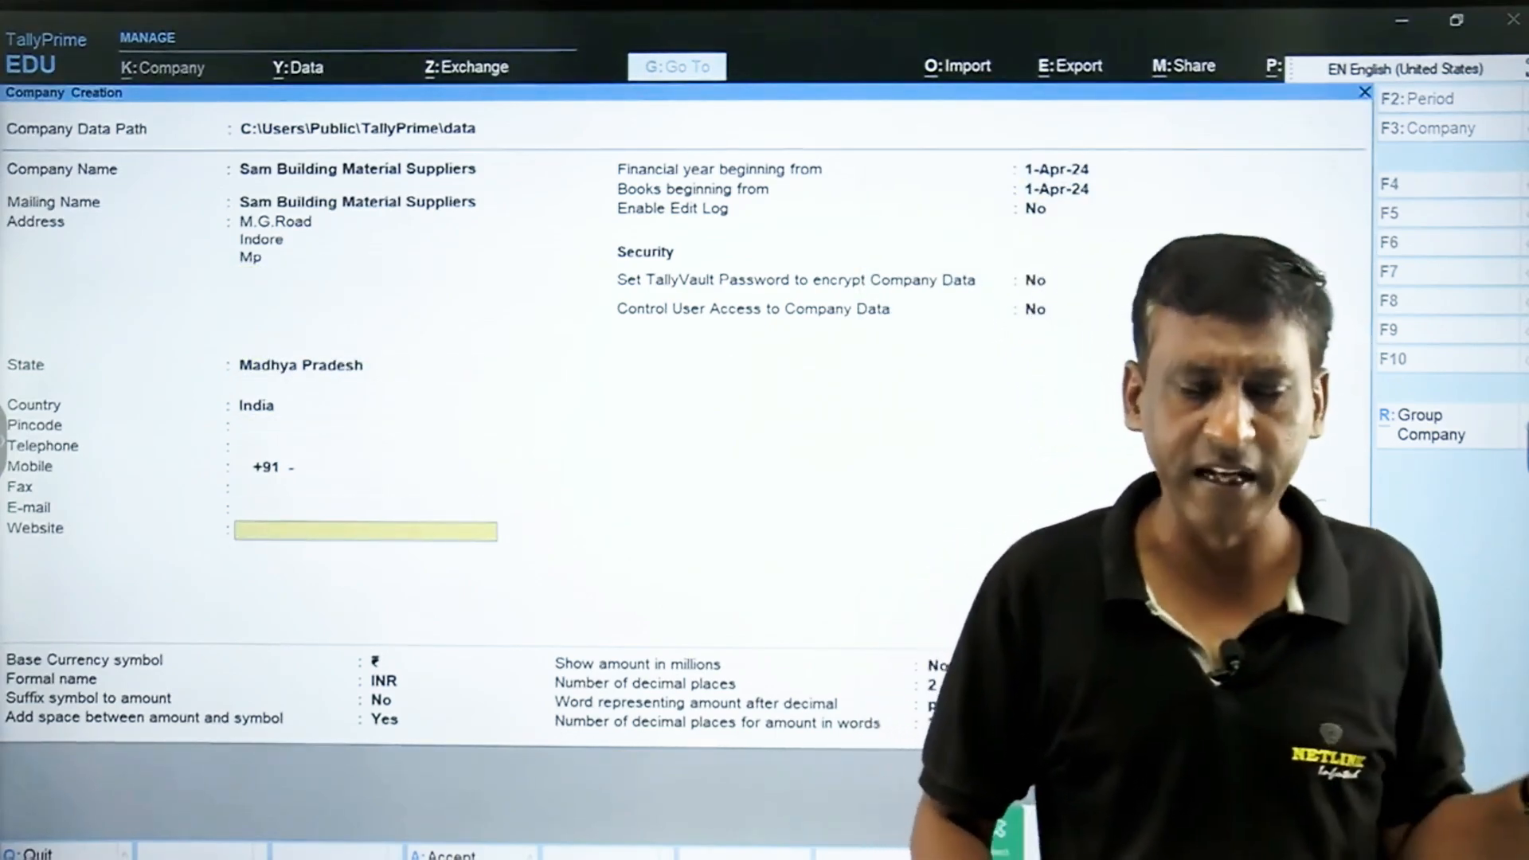
Keep the default book dates, security and currency settings and save the company.
{"action": "key", "text": "Return"}
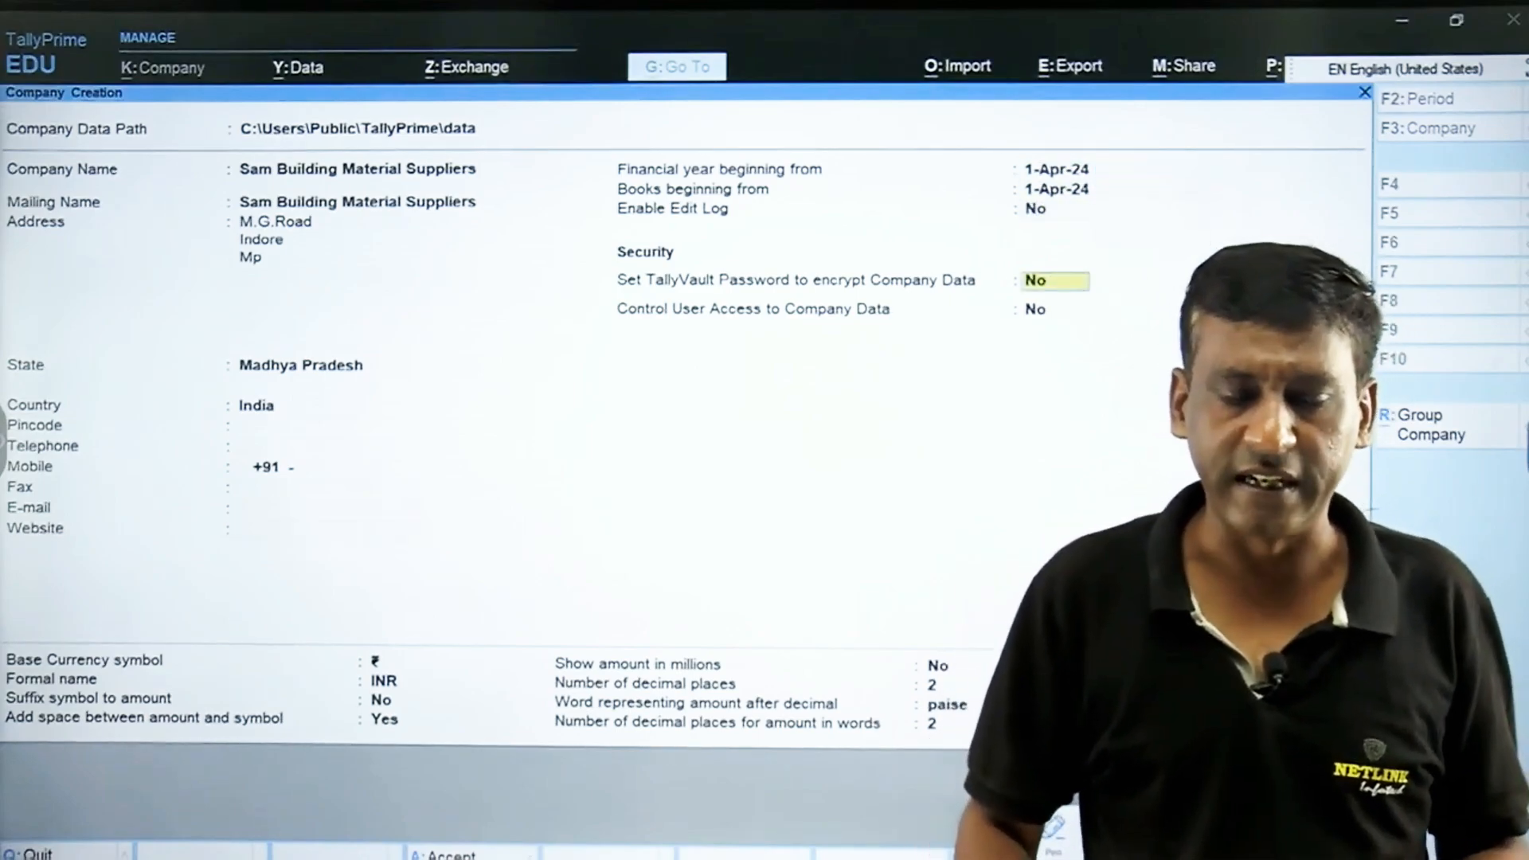
{"action": "key", "text": "Return"}
{"action": "key", "text": "Return"}
{"action": "key", "text": "Return"}
{"action": "key", "text": "Return"}
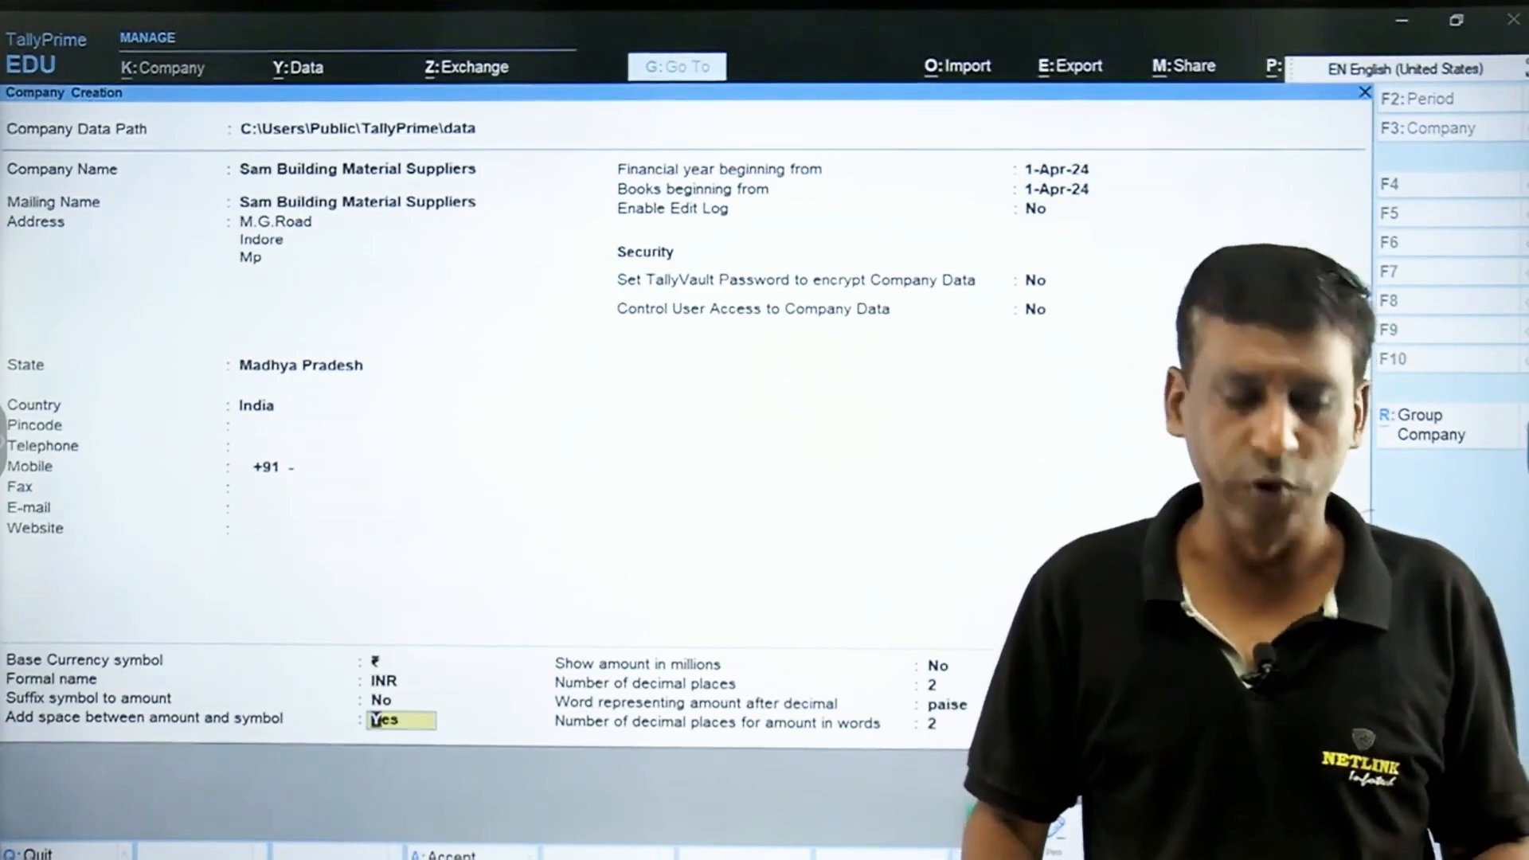
{"action": "key", "text": "ctrl+a"}
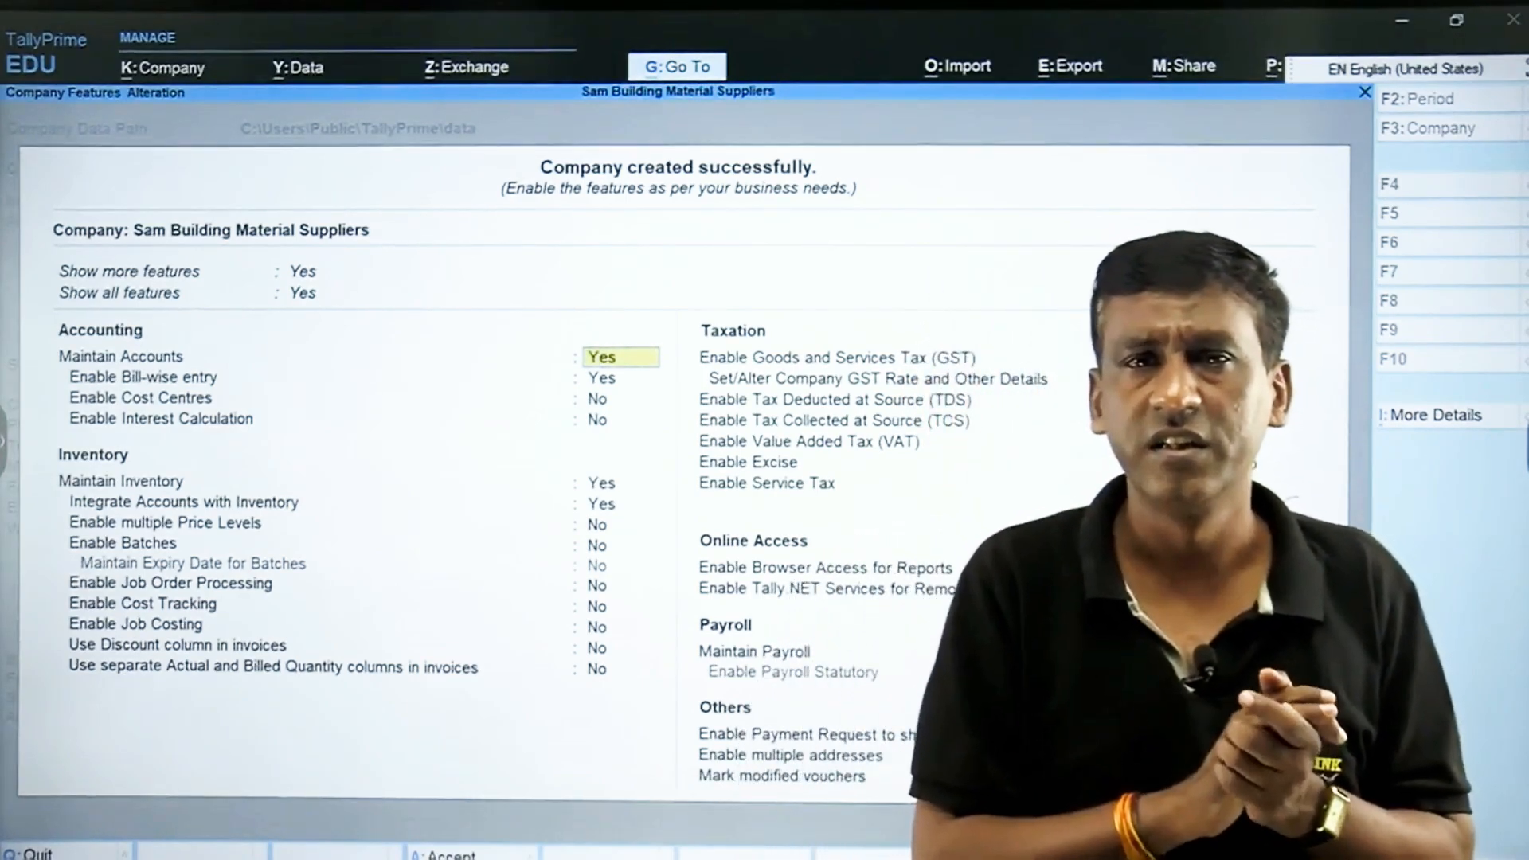
Keep the default accounting and inventory features and enable Goods and Services Tax (GST) for the company.
{"action": "key", "text": "Return"}
{"action": "key", "text": "Return"}
{"action": "key", "text": "Return"}
{"action": "key", "text": "Return"}
{"action": "key", "text": "Return"}
{"action": "key", "text": "Return"}
{"action": "key", "text": "Return"}
{"action": "key", "text": "Return"}
{"action": "key", "text": "Return"}
{"action": "key", "text": "Return"}
{"action": "key", "text": "Return"}
{"action": "key", "text": "Return"}
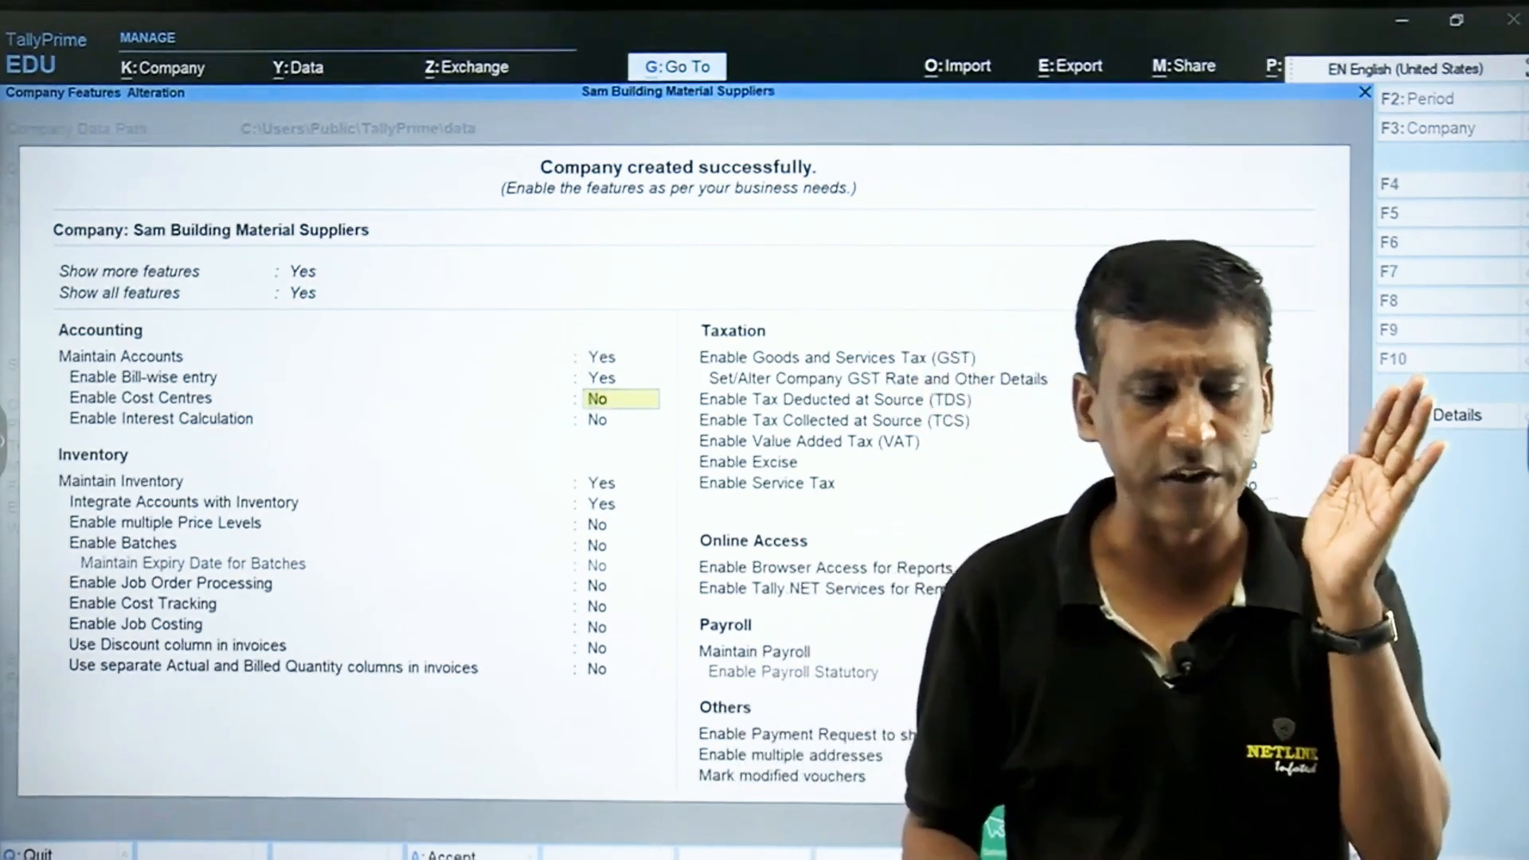
{"action": "key", "text": "Return"}
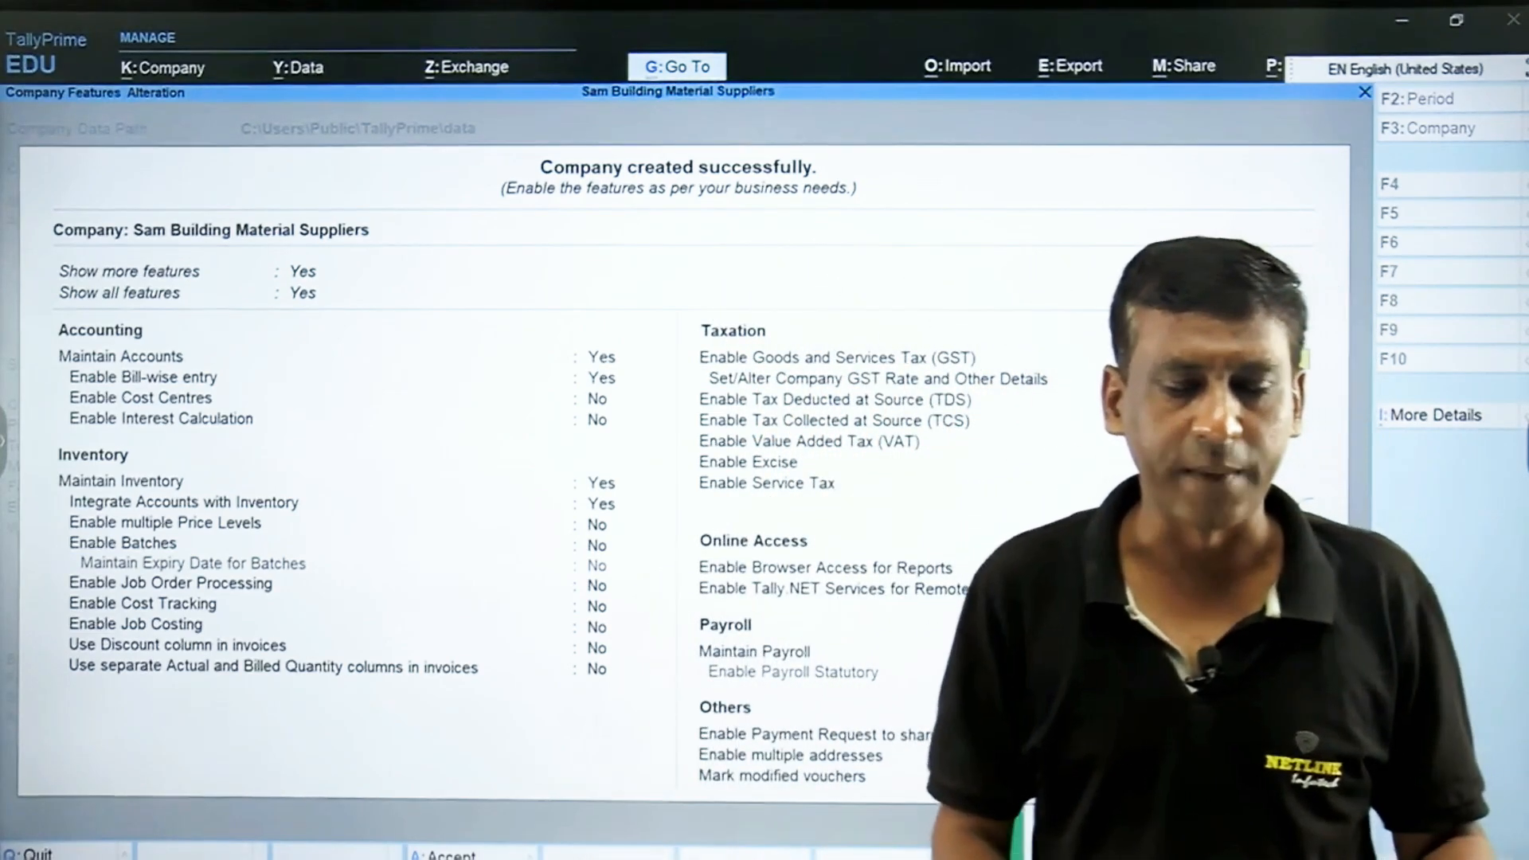
{"action": "key", "text": "Return"}
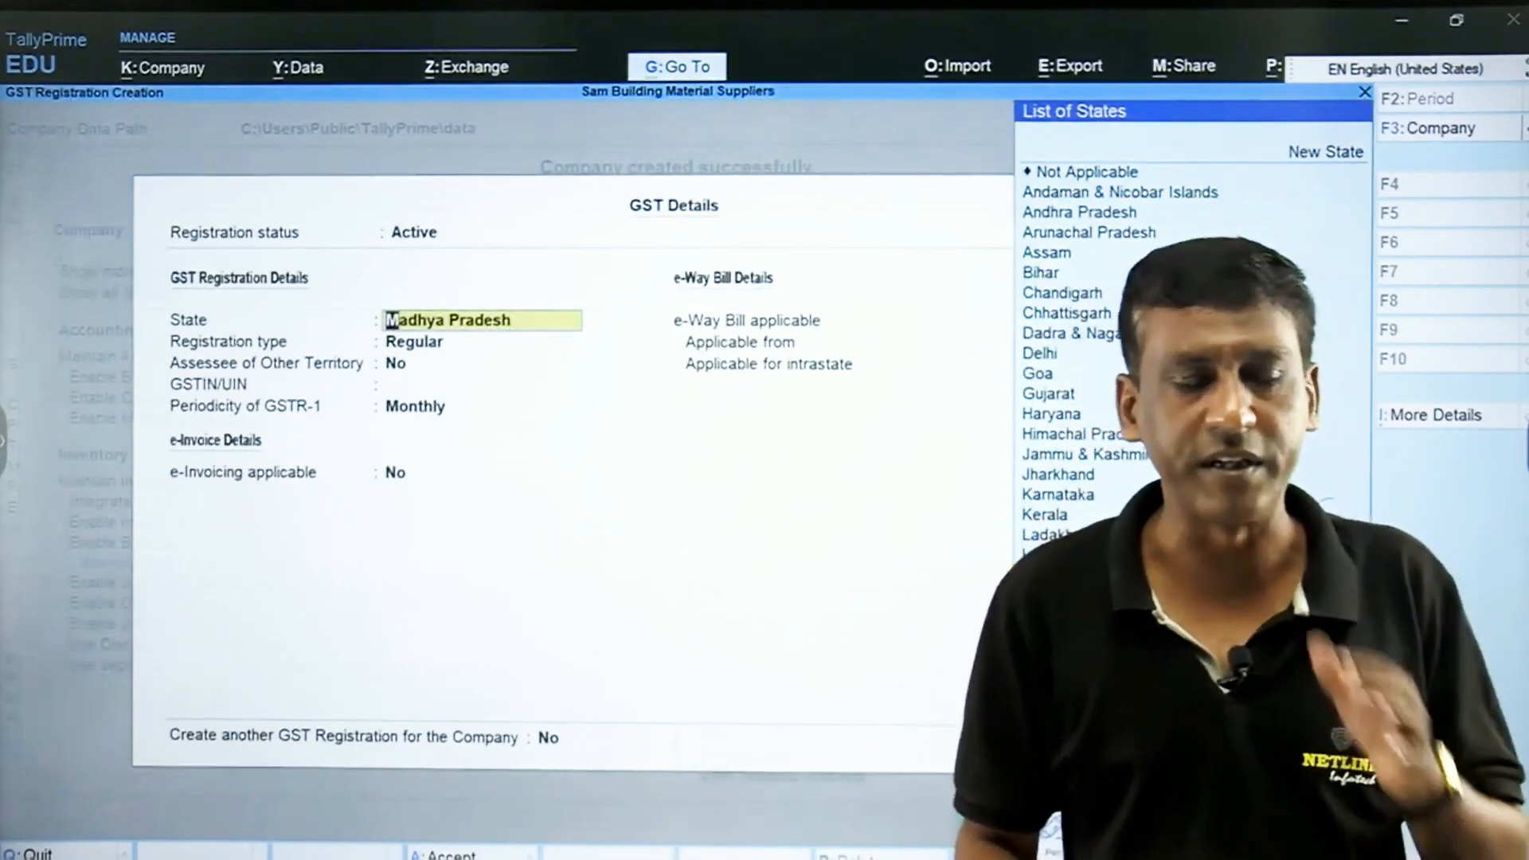
Keep GST registration status Active, state Madhya Pradesh, registration type Regular and Assessee of Other Territory No.
{"action": "key", "text": "BackSpace"}
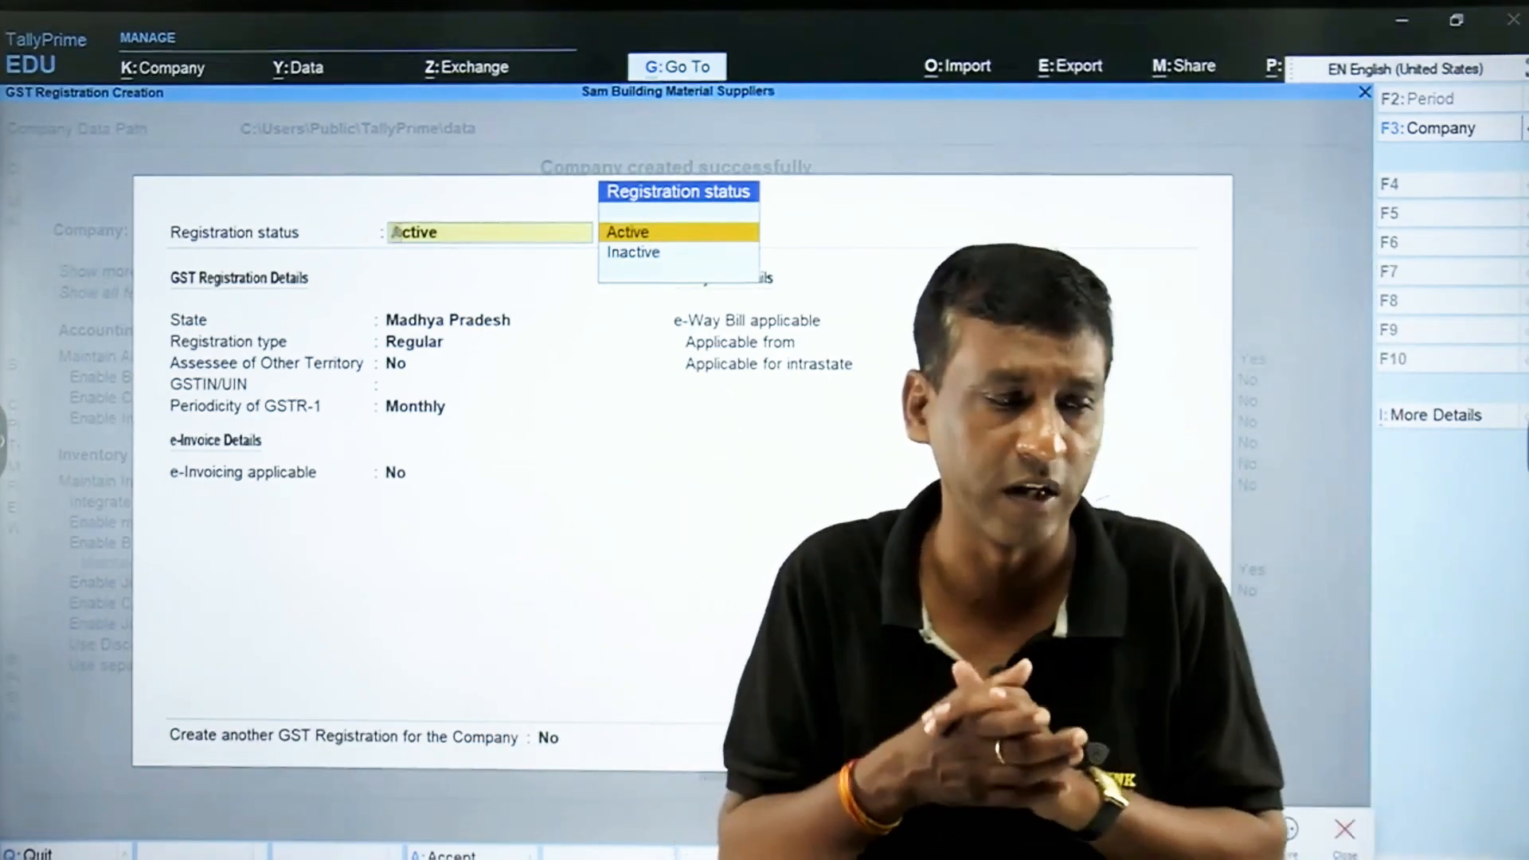
{"action": "key", "text": "Down"}
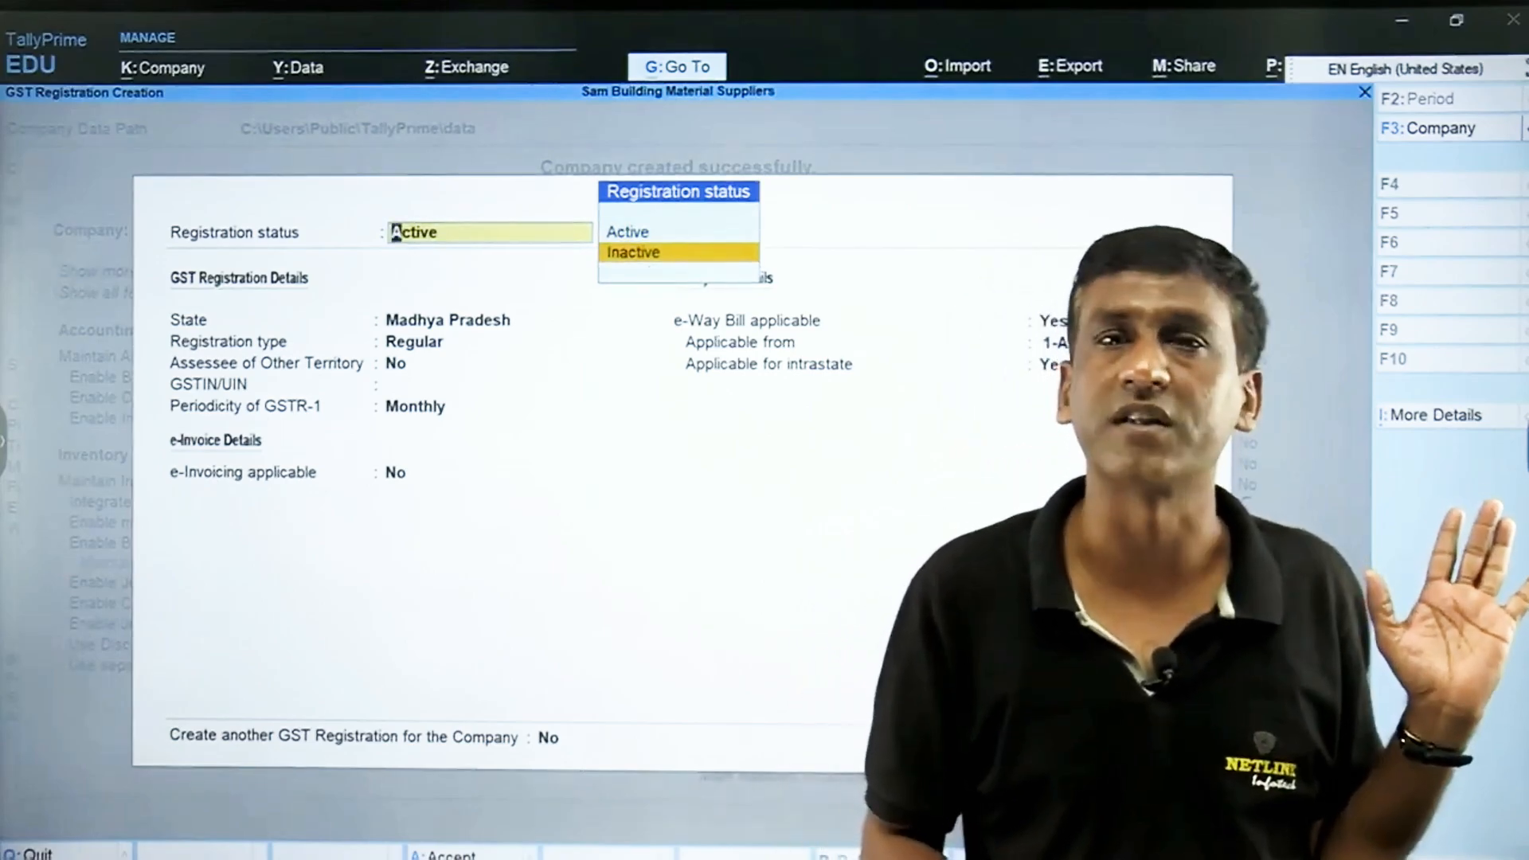
{"action": "key", "text": "Up"}
{"action": "key", "text": "Return"}
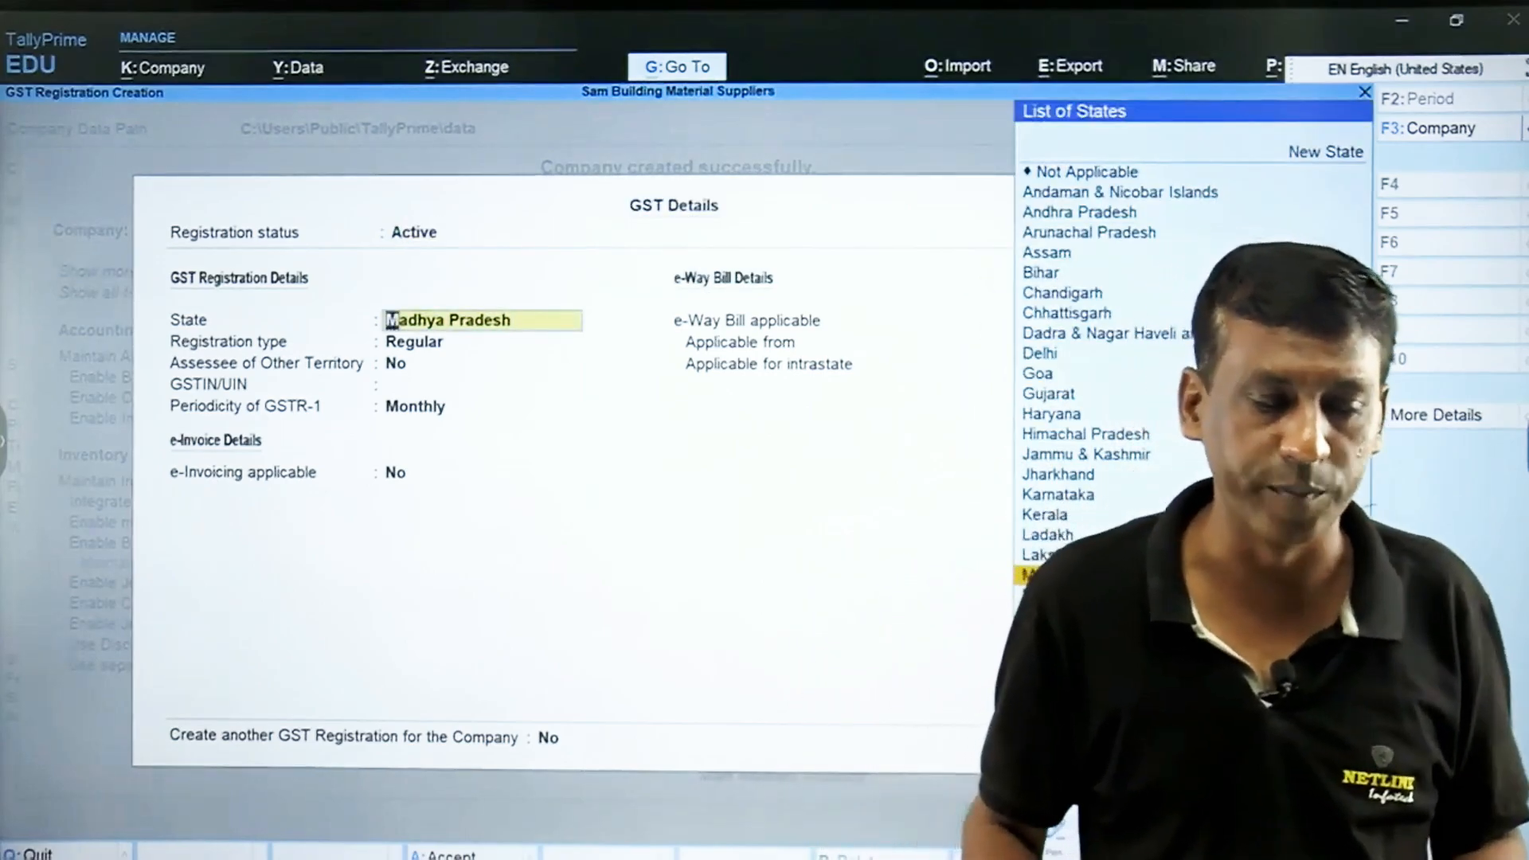
{"action": "key", "text": "Return"}
{"action": "key", "text": "Return"}
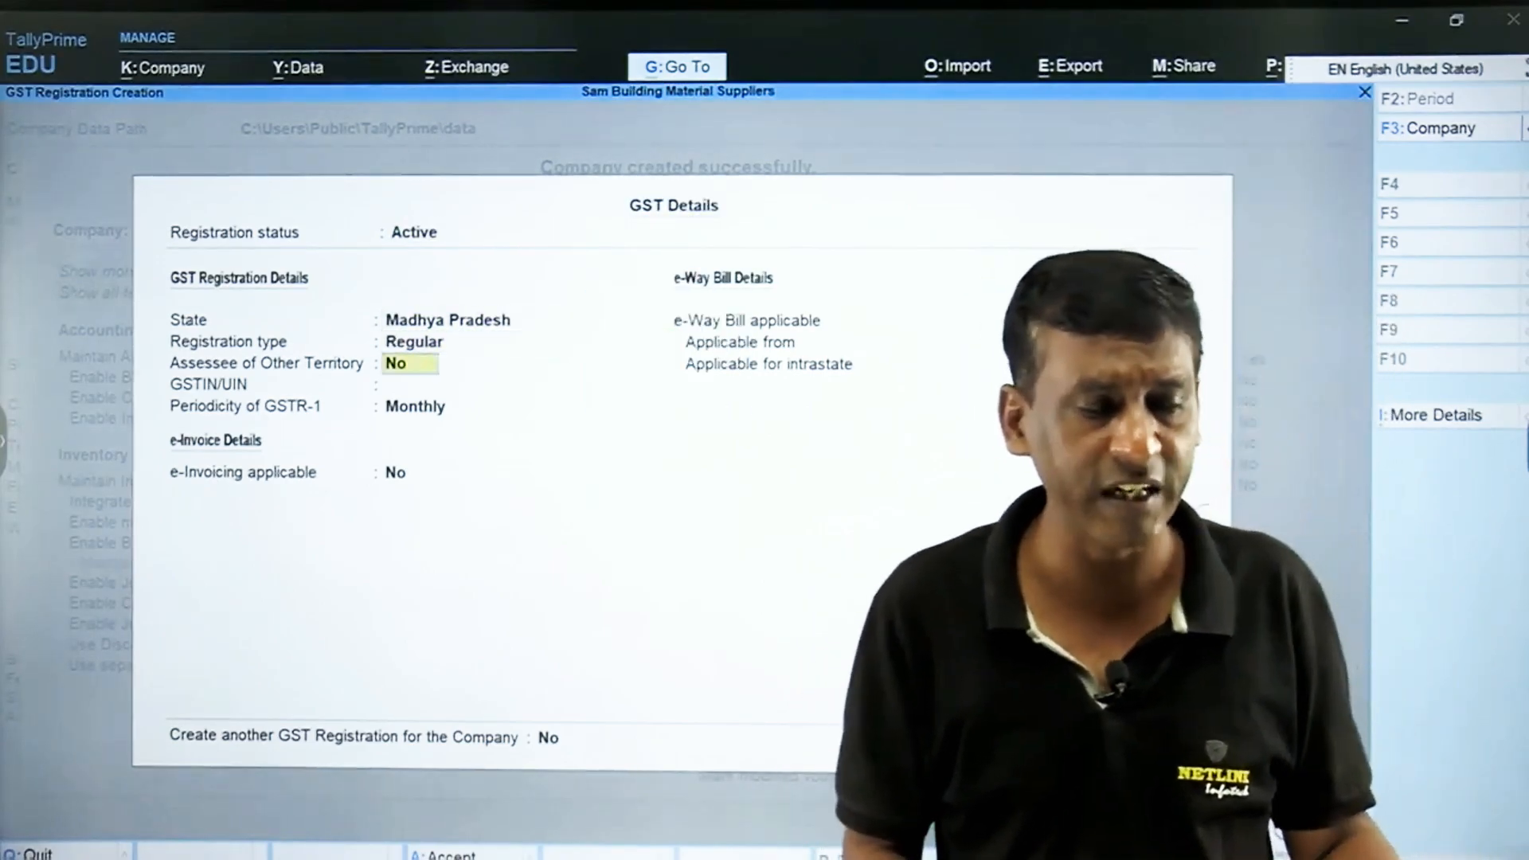
{"action": "key", "text": "Return"}
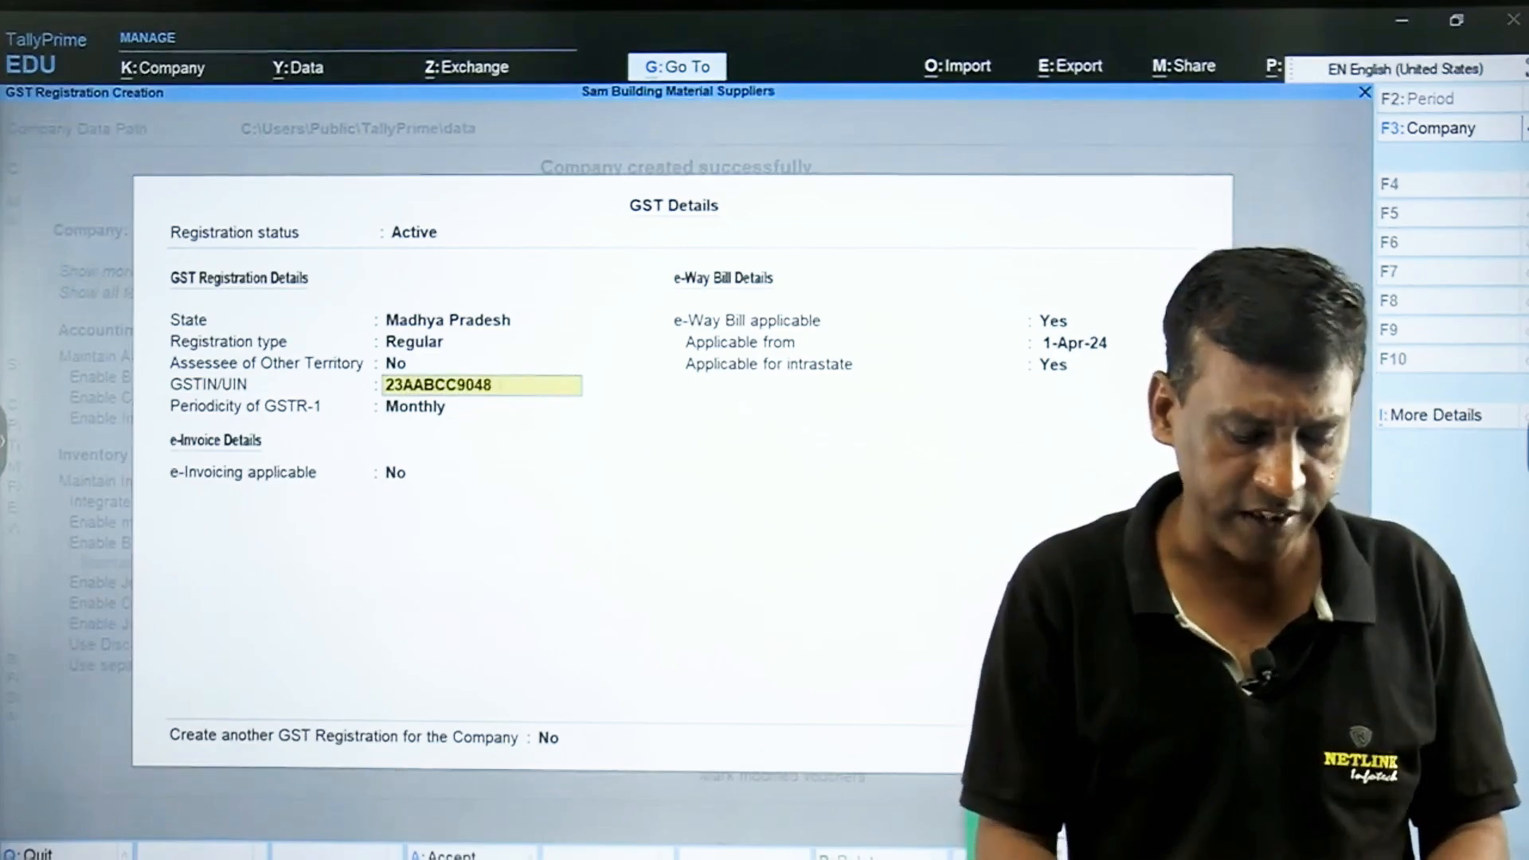
Enter the company's GSTIN, set the periodicity of GSTR-1 to Quarterly and keep e-invoicing at No.
{"action": "key", "text": "Return"}
{"action": "key", "text": "Down"}
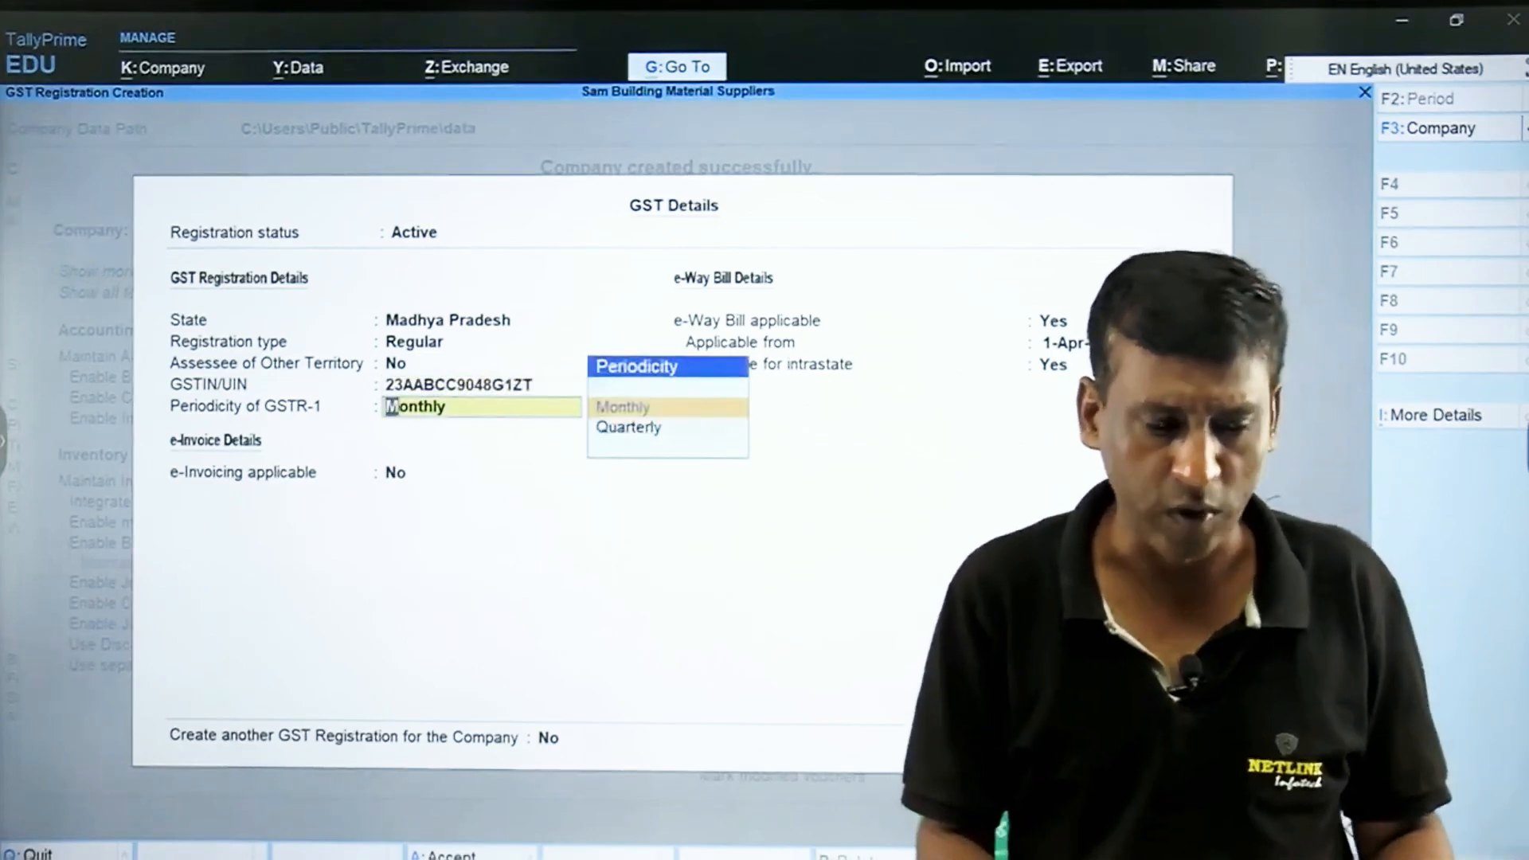
{"action": "key", "text": "Return"}
{"action": "key", "text": "Return"}
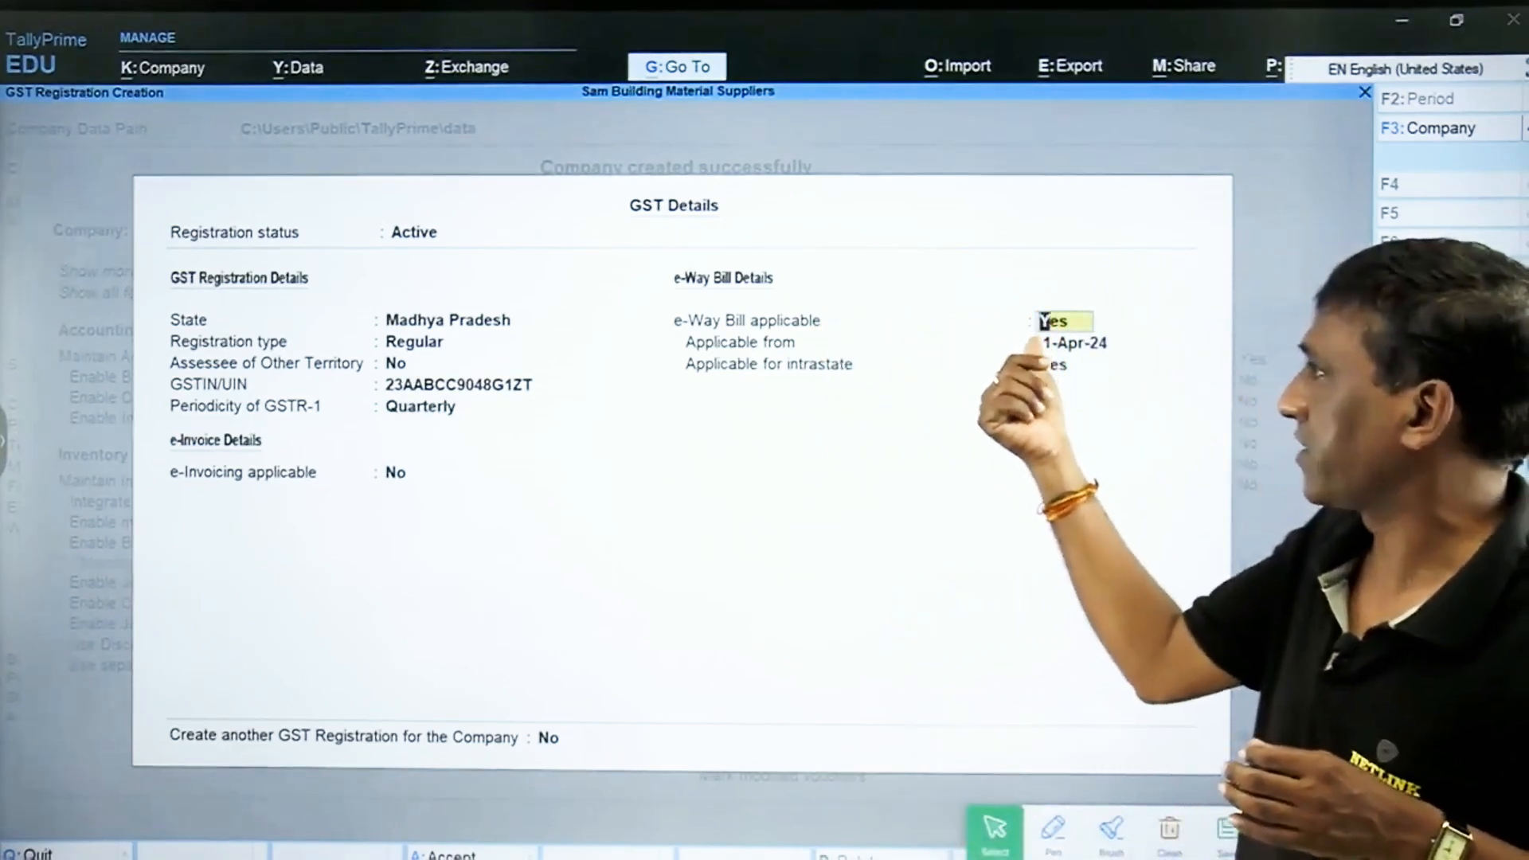
Correct the last character of the company's GSTIN and keep the remaining GST details.
{"action": "key", "text": "BackSpace"}
{"action": "key", "text": "BackSpace"}
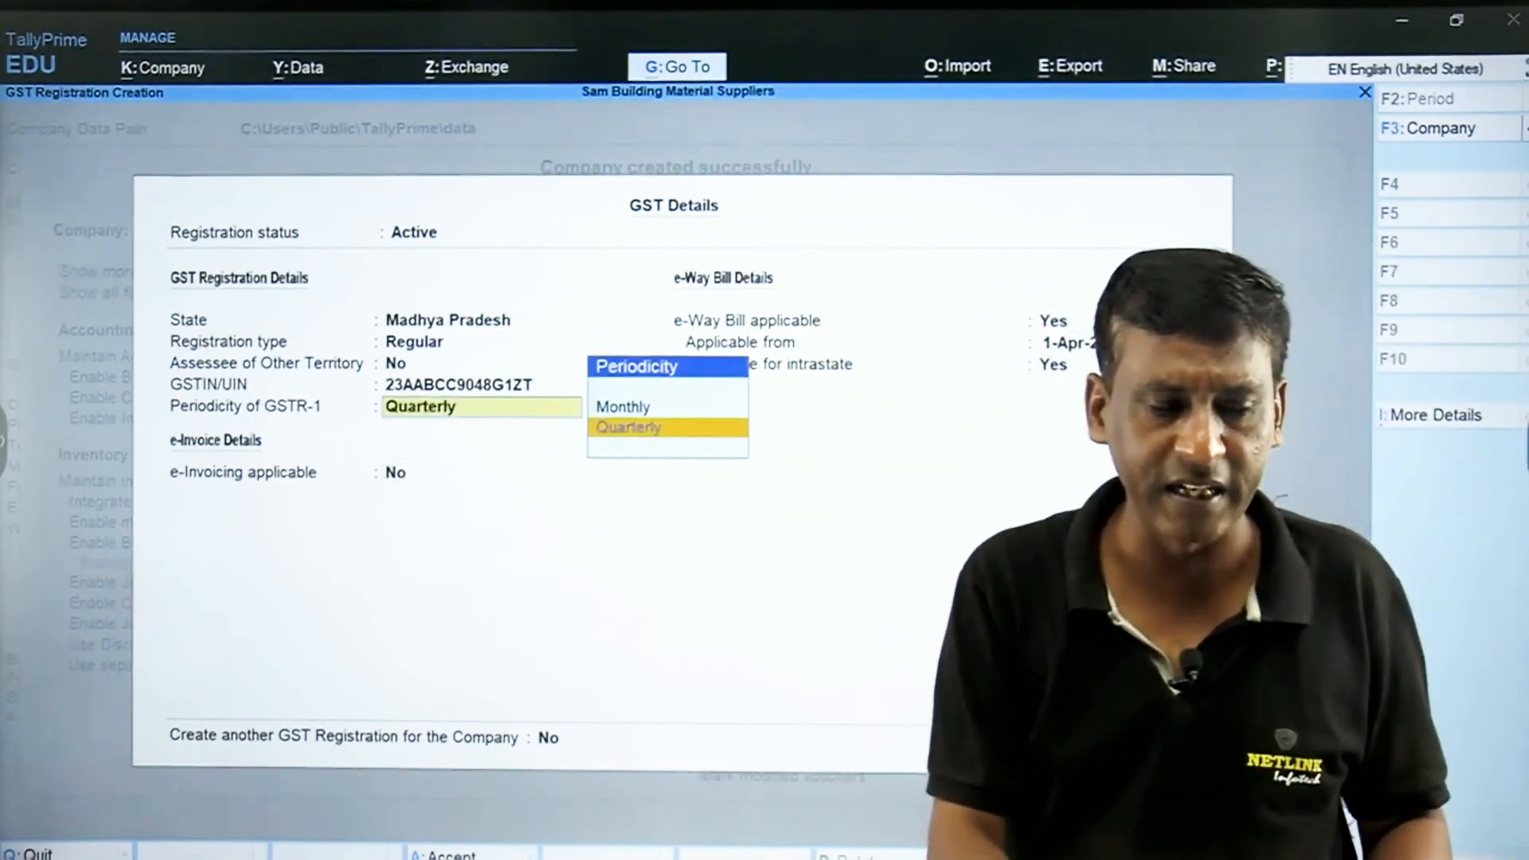
{"action": "key", "text": "BackSpace"}
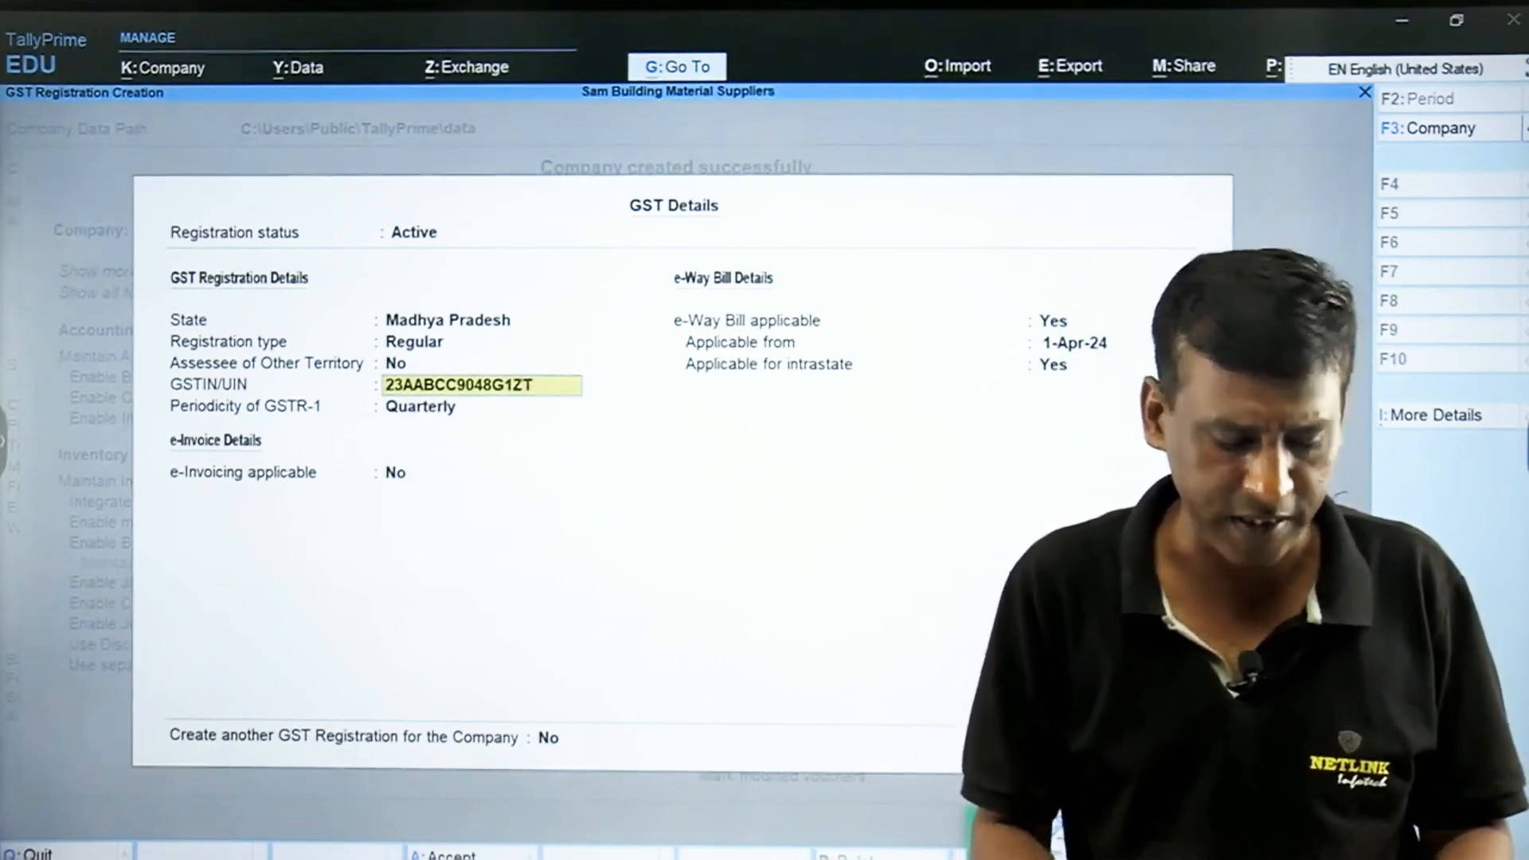
{"action": "key", "text": "Return"}
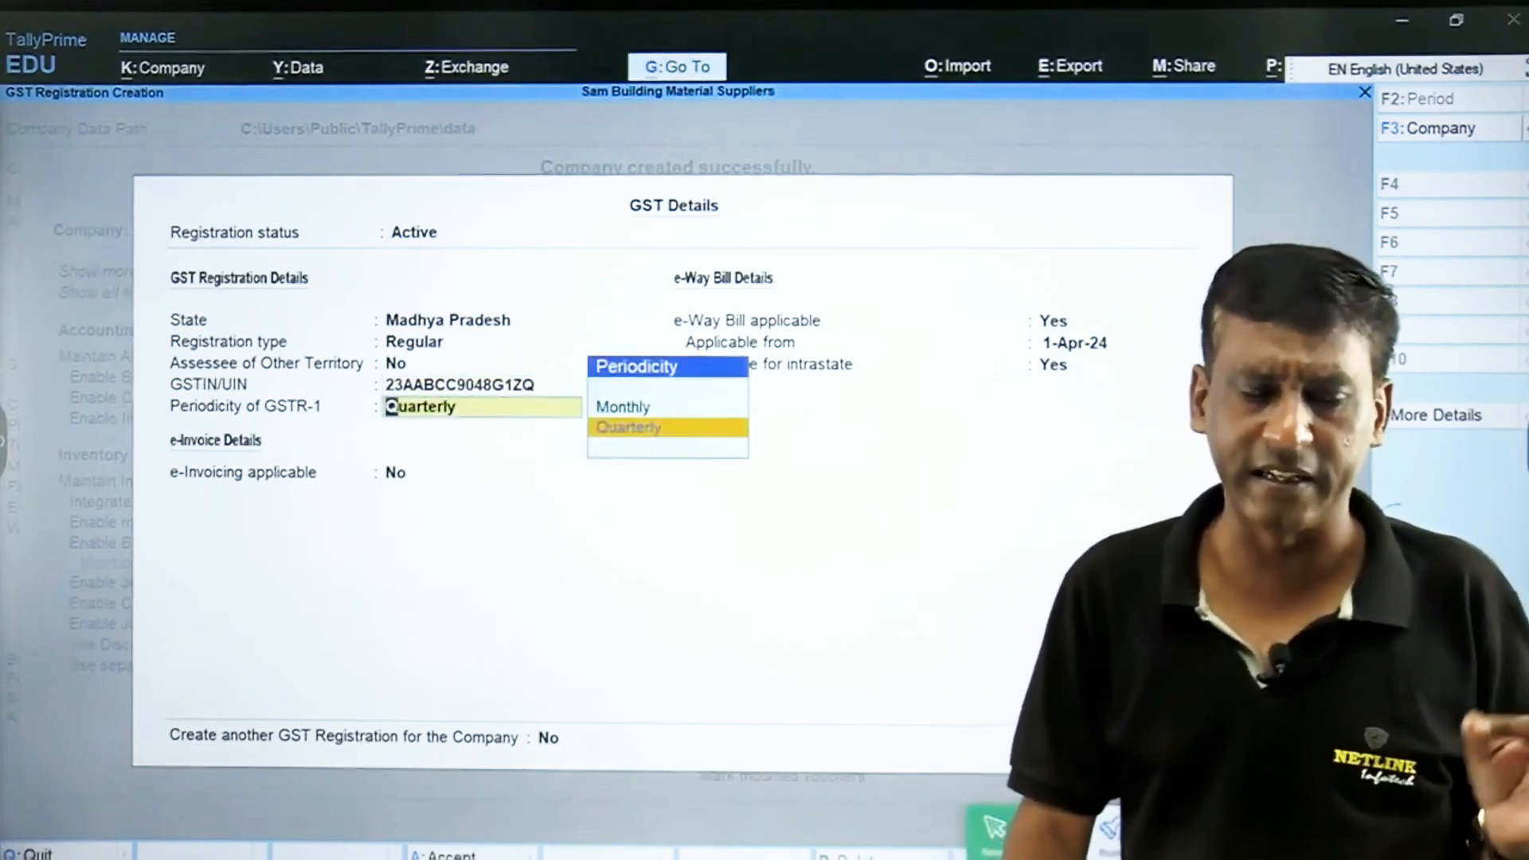
{"action": "key", "text": "Return"}
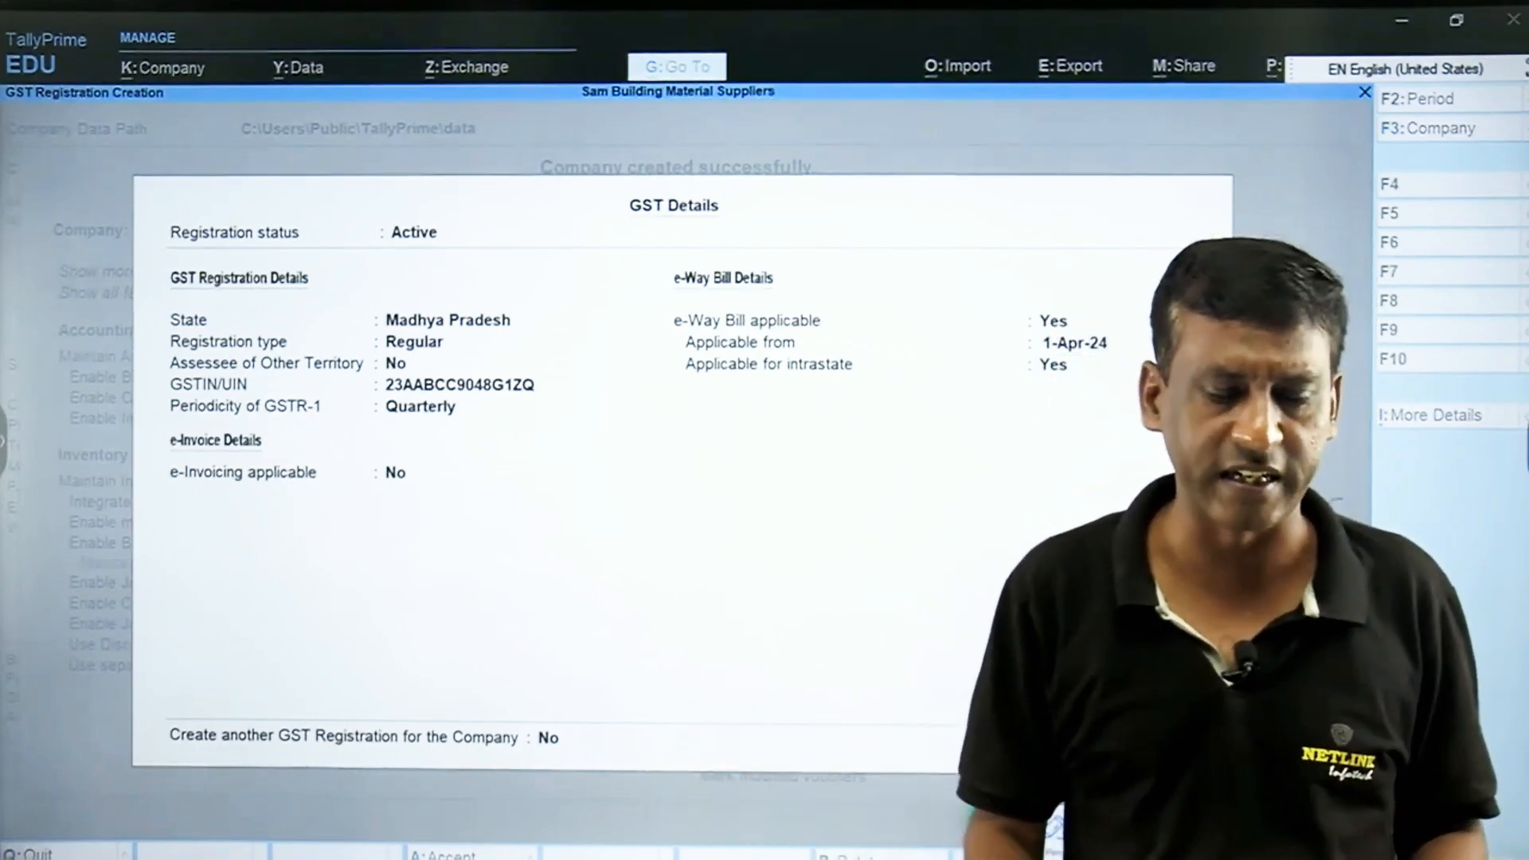
Save the GST details and the company features of Sam Building Material Suppliers.
{"action": "key", "text": "ctrl+a"}
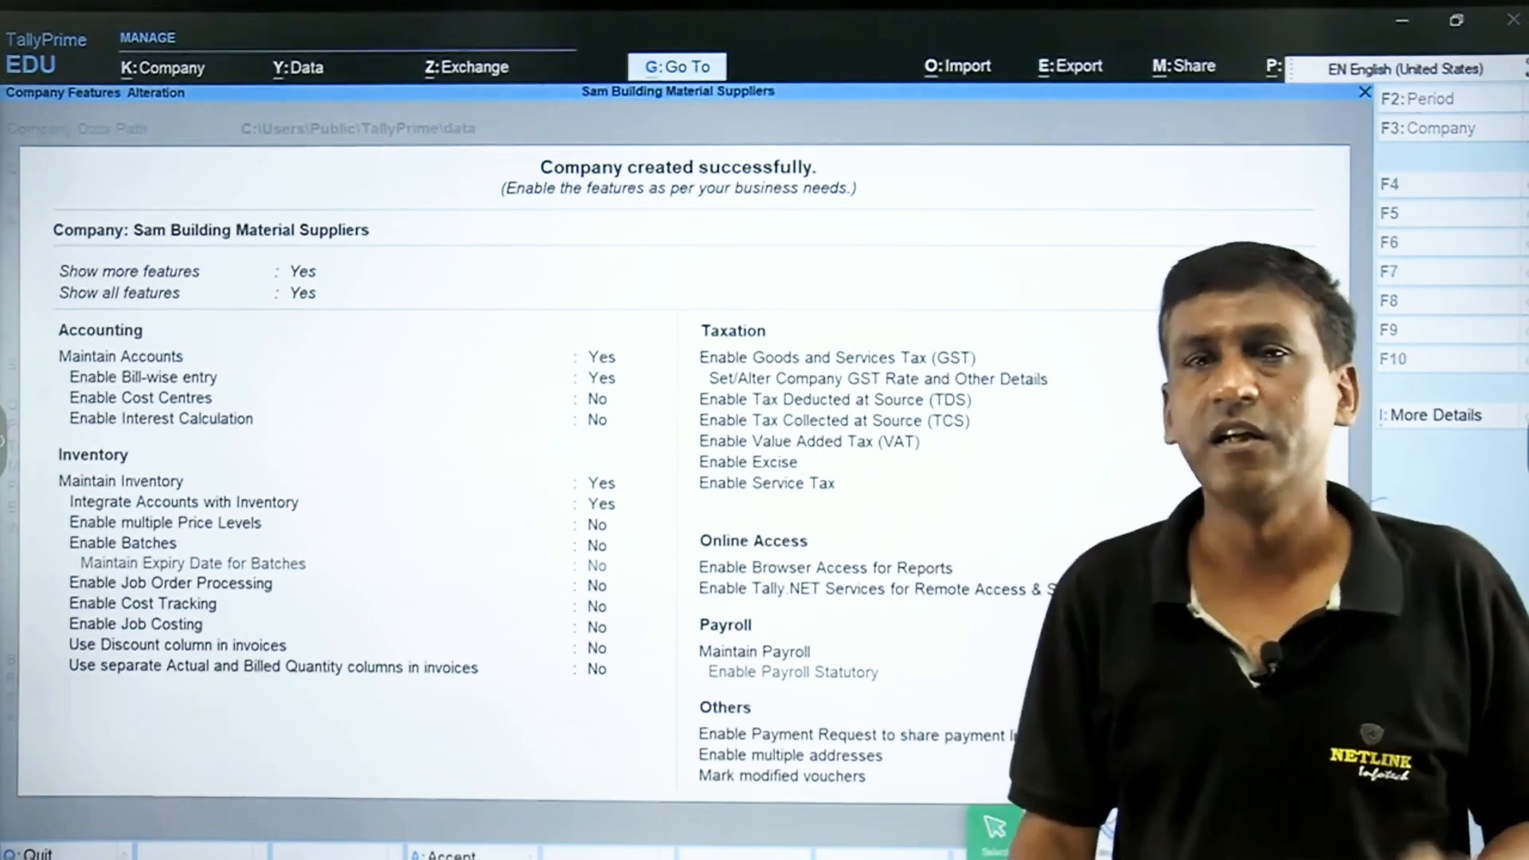
{"action": "key", "text": "ctrl"}
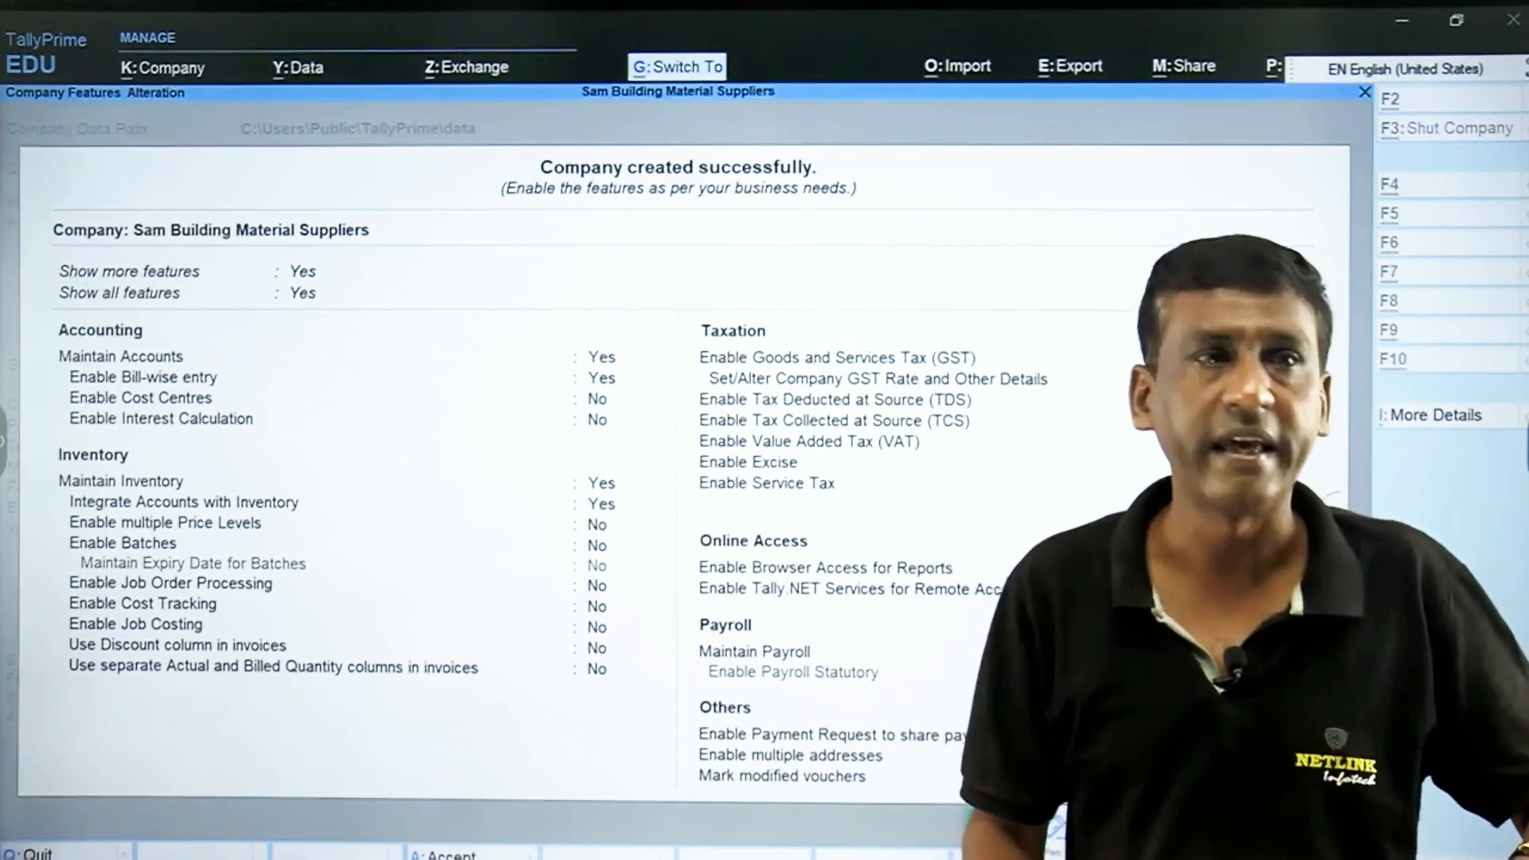
{"action": "key", "text": "ctrl+a"}
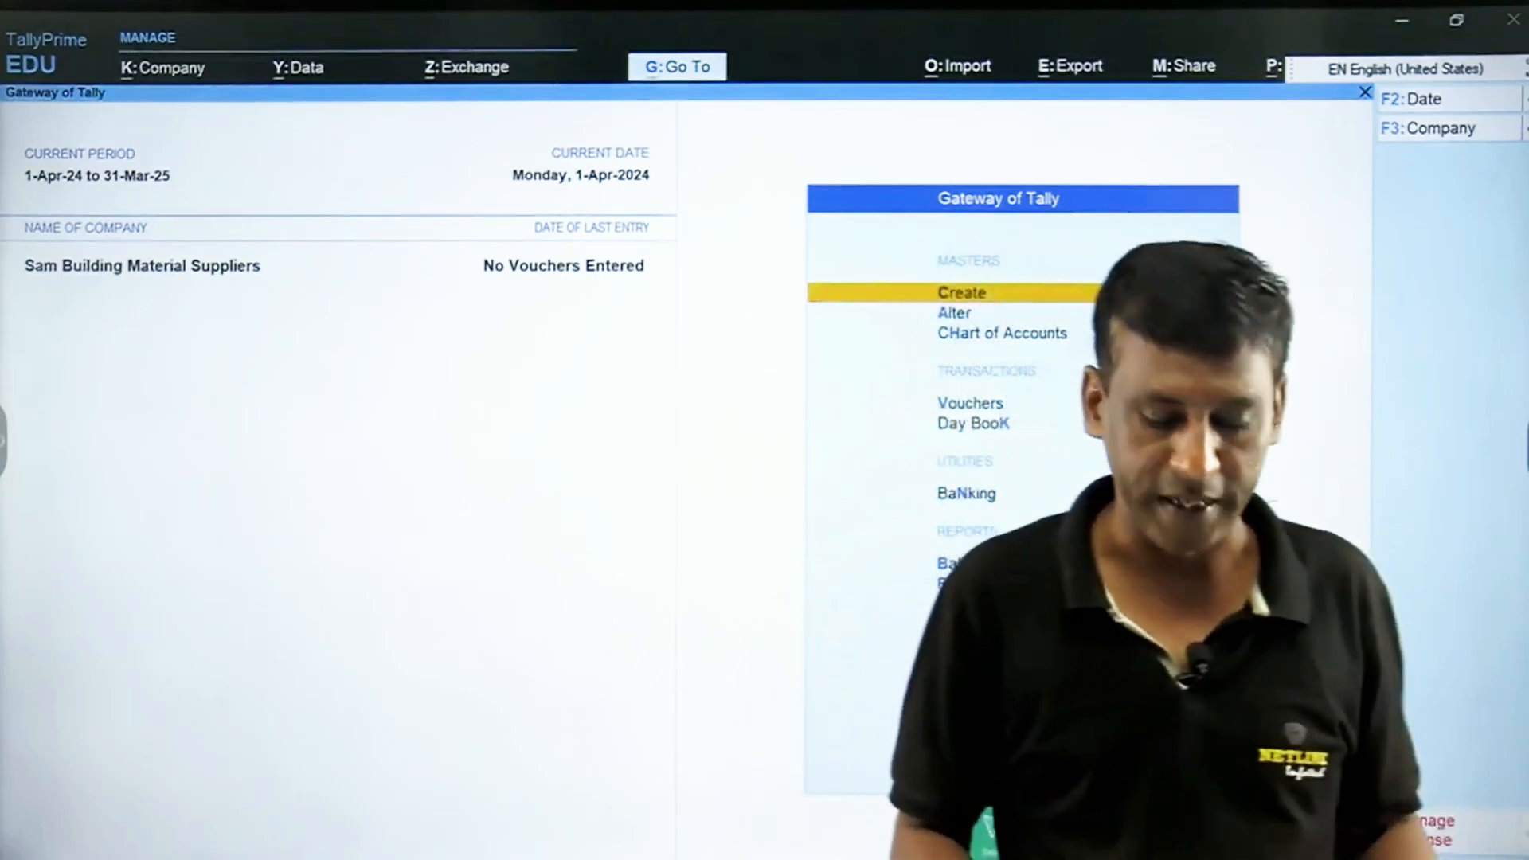
Start a purchase voucher with supplier invoice number 12313 dated 1-Apr-24.
{"action": "key", "text": "Down"}
{"action": "key", "text": "Down"}
{"action": "key", "text": "Down"}
{"action": "key", "text": "Return"}
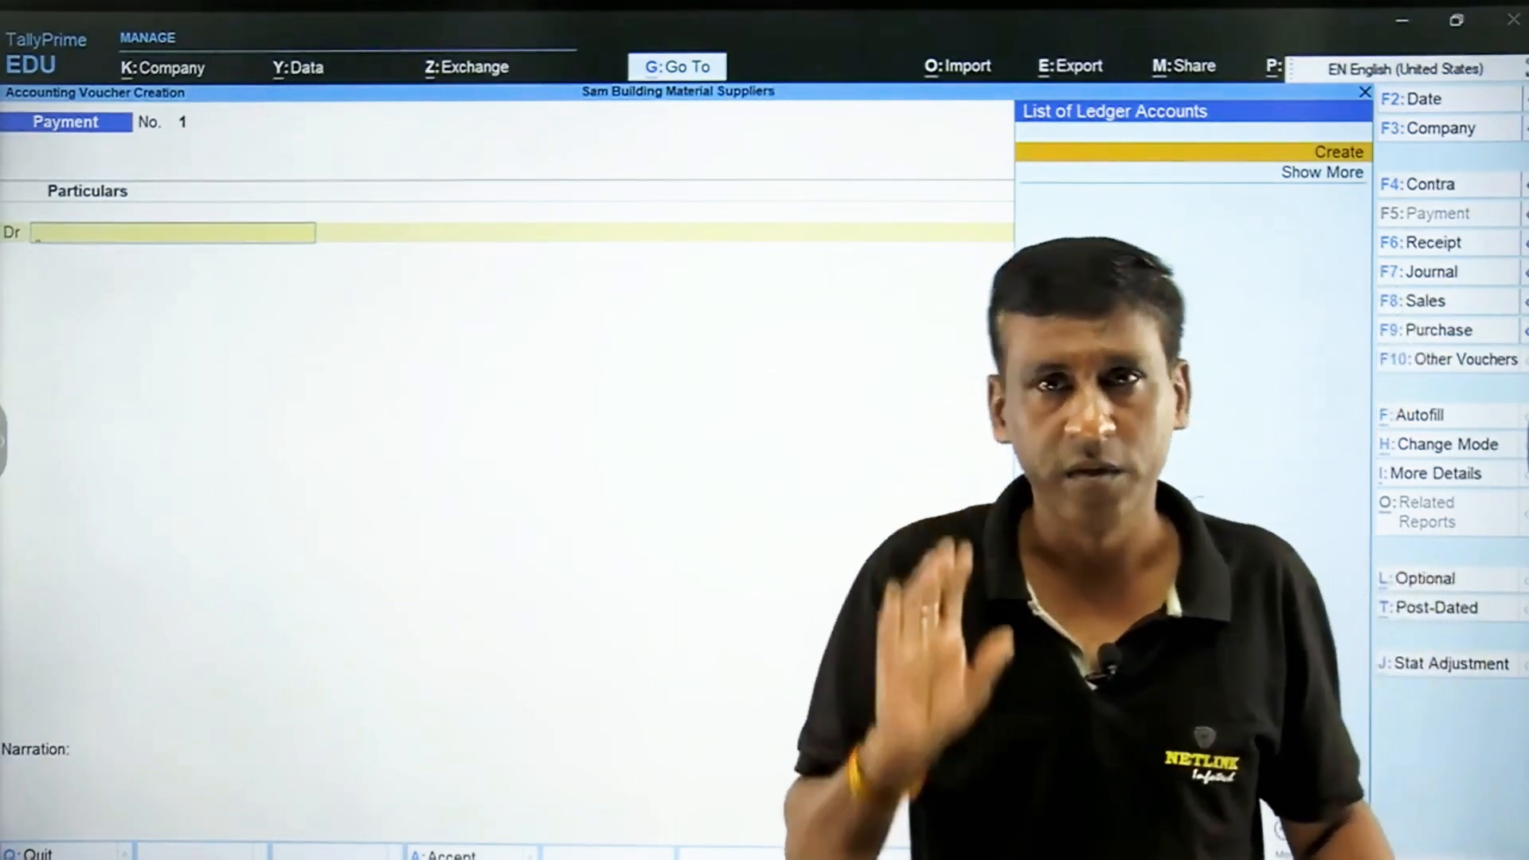
{"action": "left_click", "coordinate": [1469, 333]}
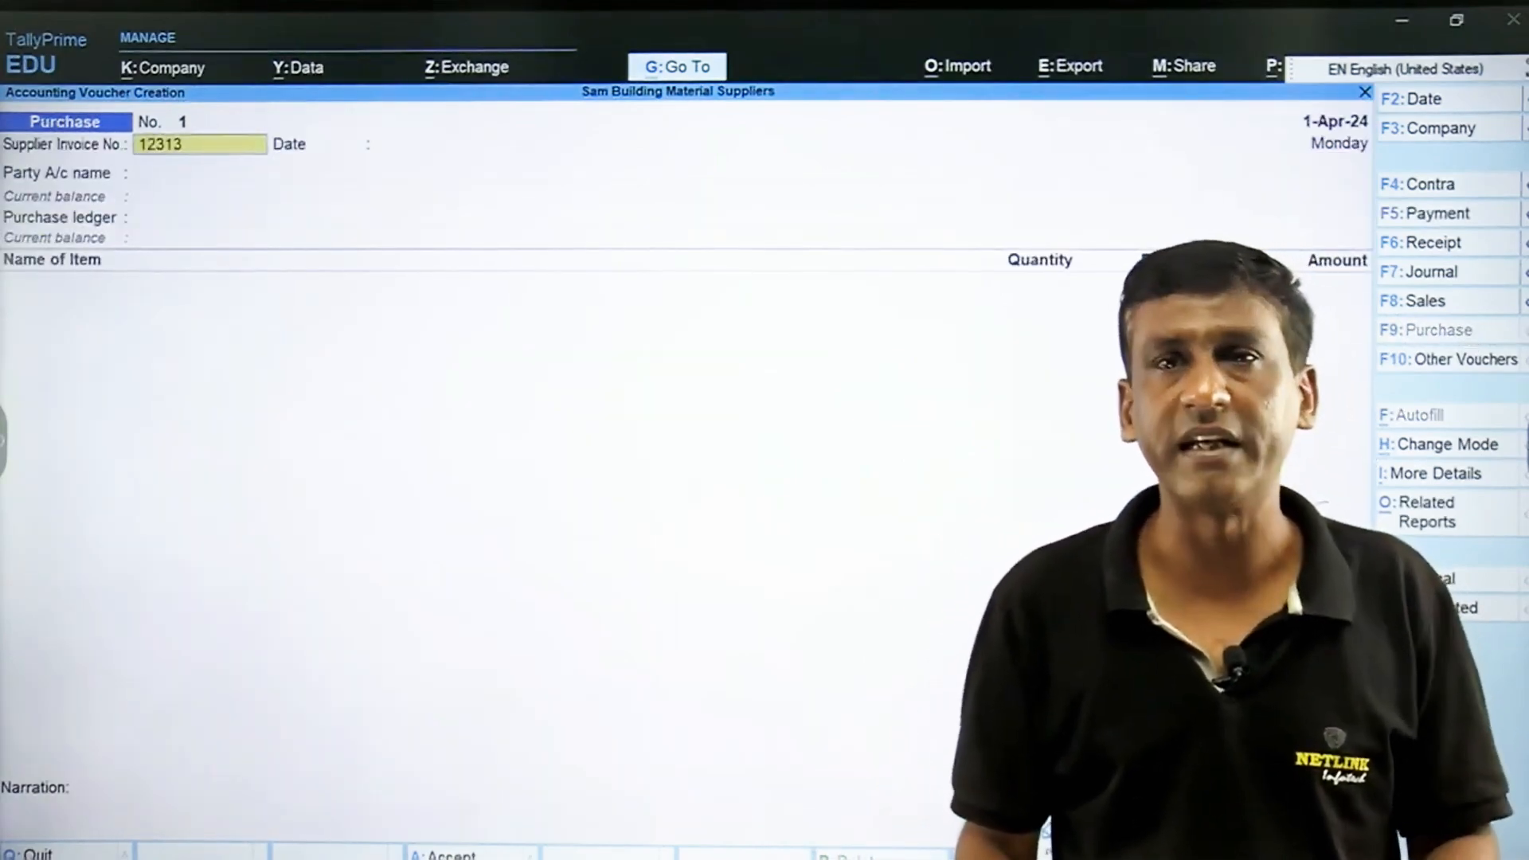
{"action": "key", "text": "Return"}
{"action": "key", "text": "Return"}
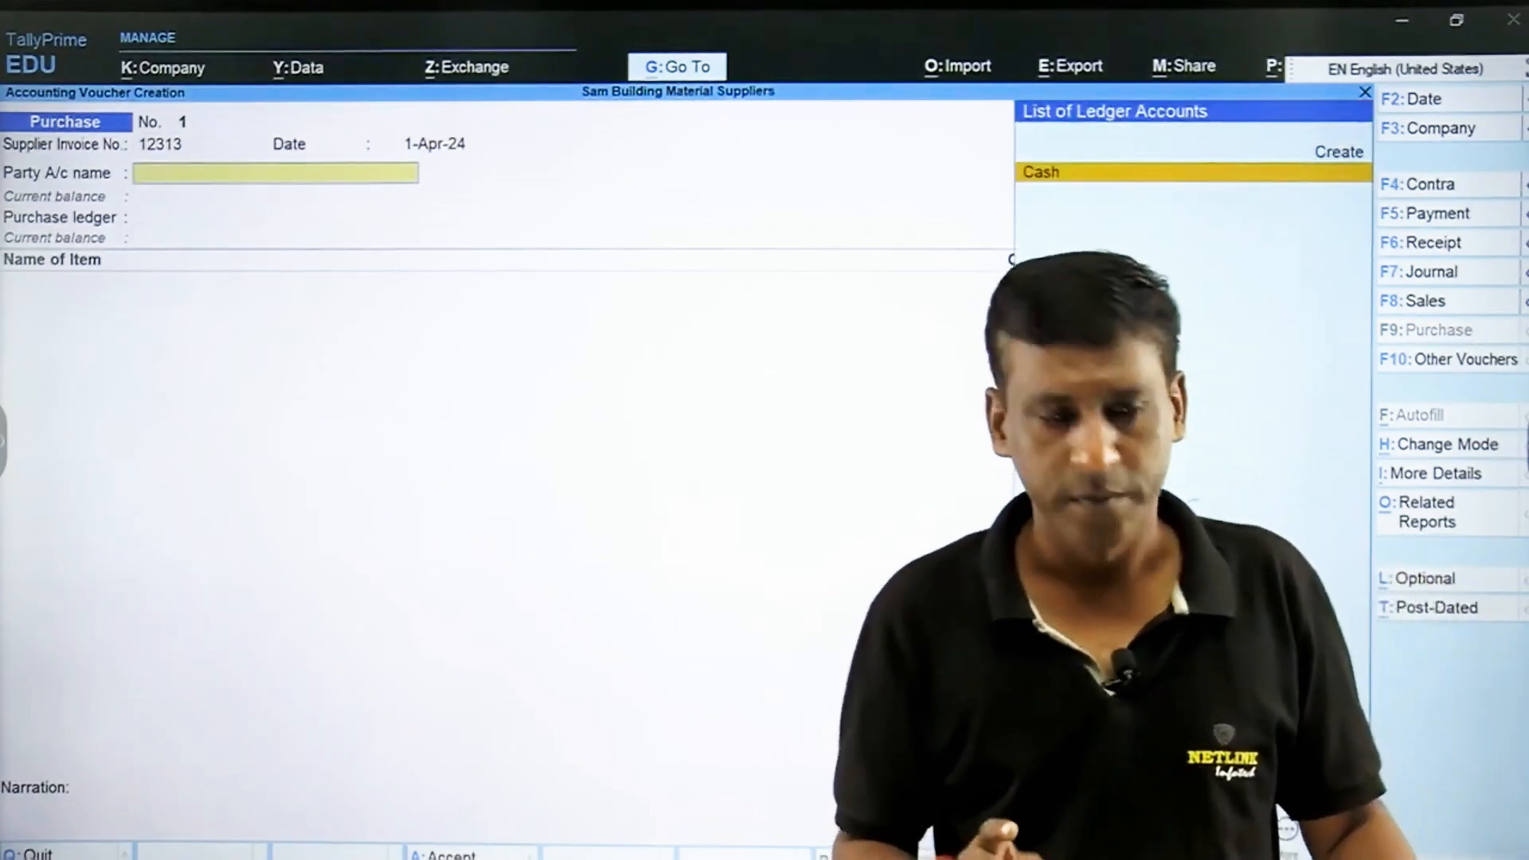
Create a party ledger named Abc Ltd Gwalior under Sundry Creditors from the voucher's party account field.
{"action": "key", "text": "alt+c"}
{"action": "type", "text": "Abc Ltd Gwalior"}
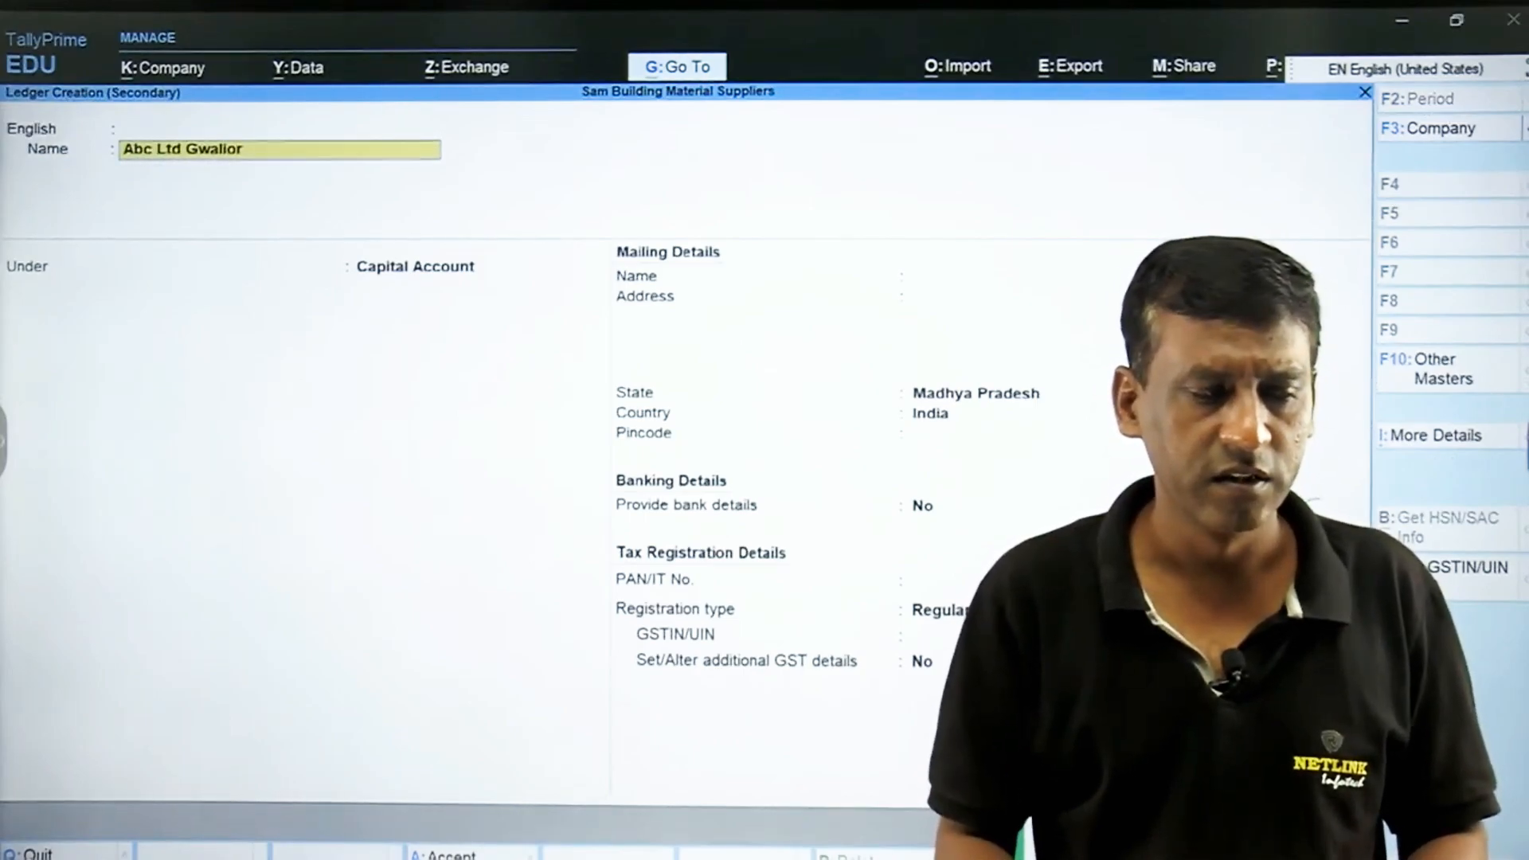
{"action": "key", "text": "Return"}
{"action": "key", "text": "Return"}
{"action": "type", "text": "Sund"}
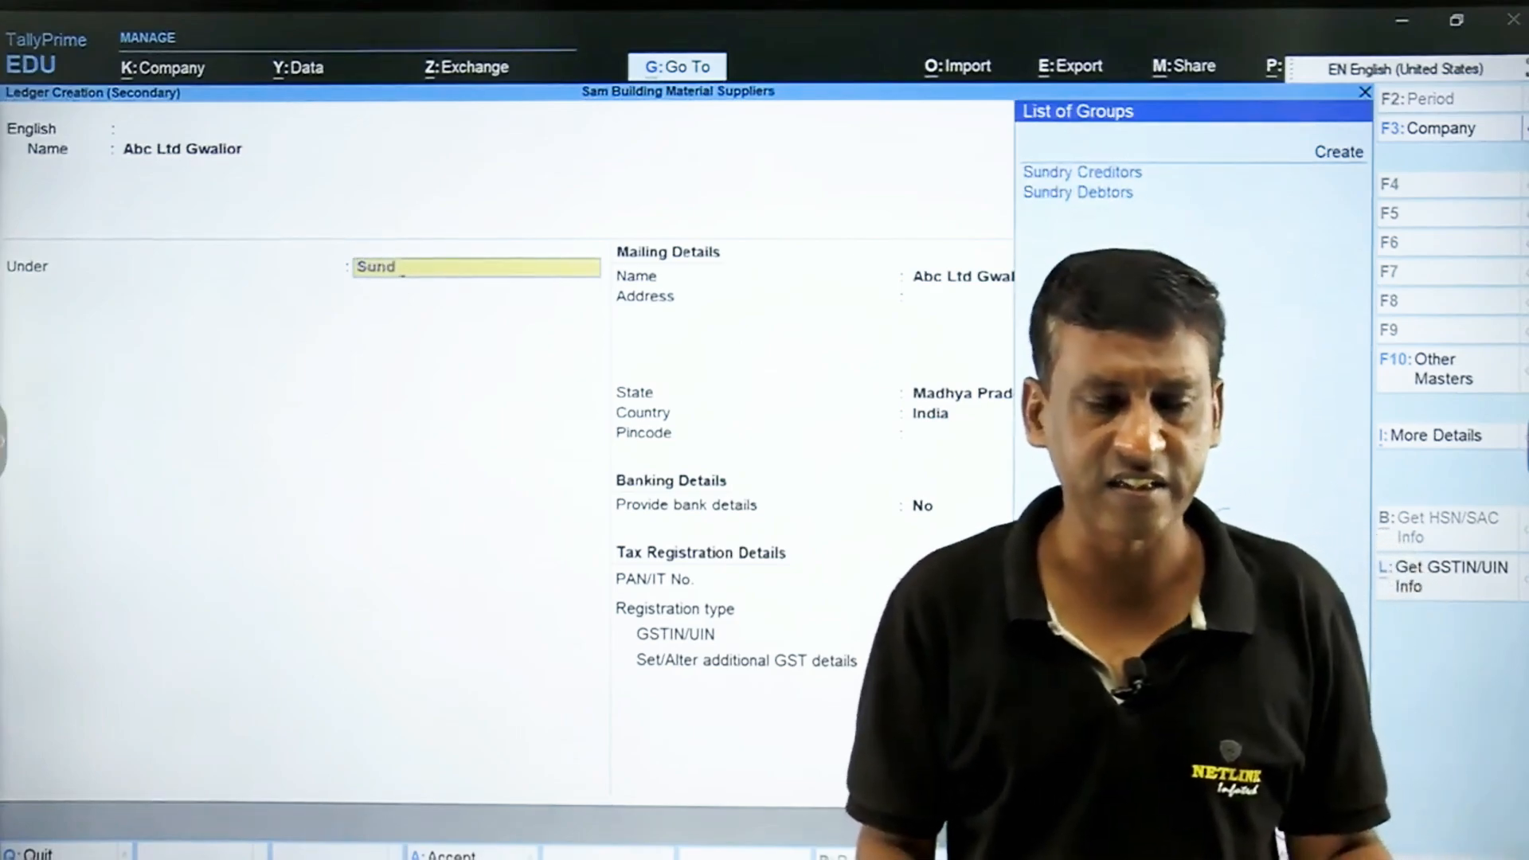
{"action": "key", "text": "Down"}
{"action": "key", "text": "Return"}
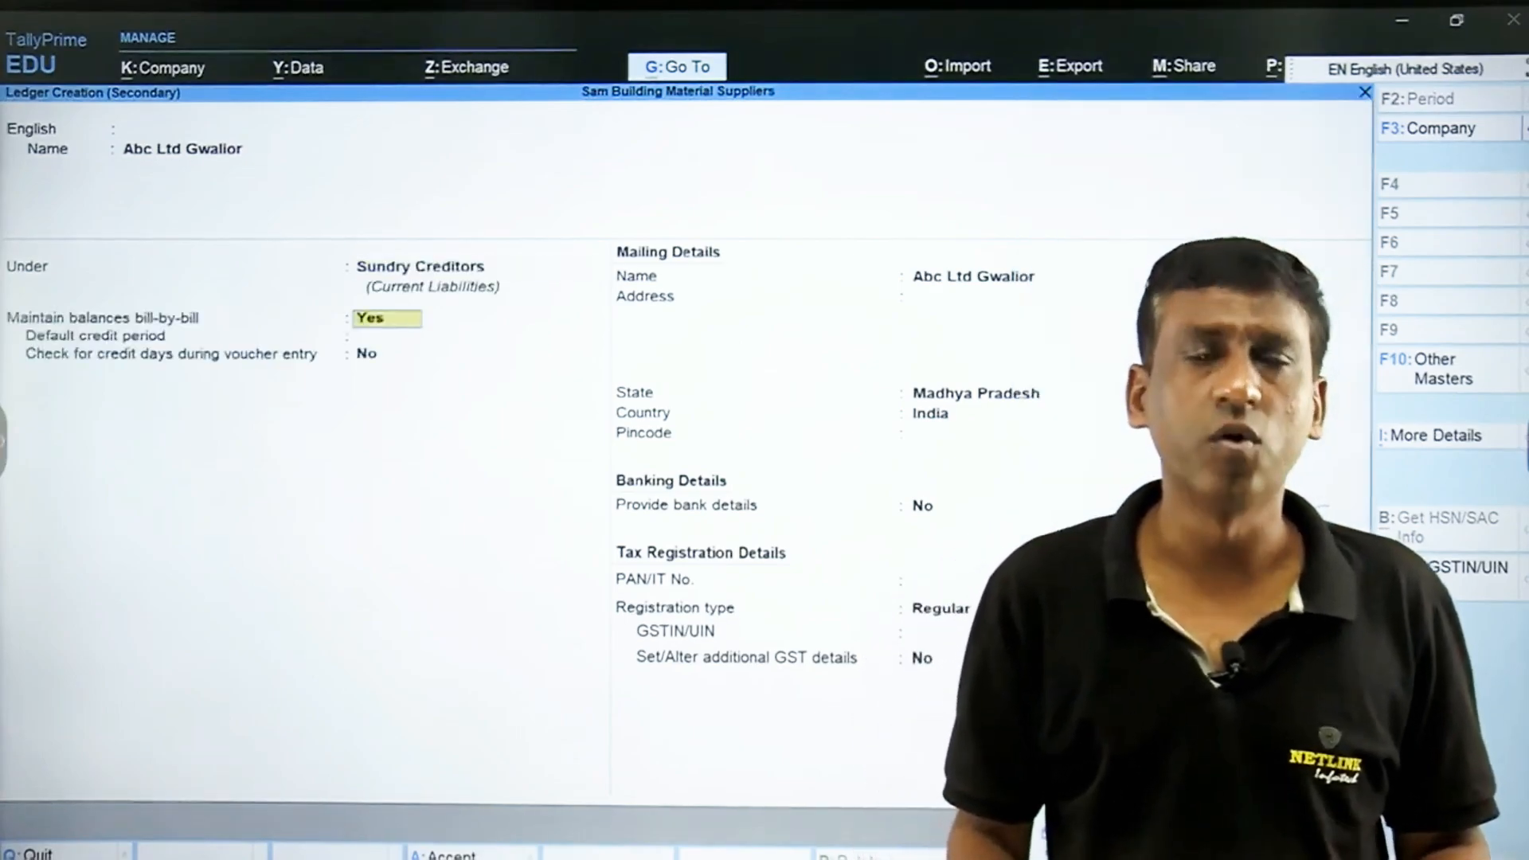
Save the party ledger with bill-by-bill balances enabled and accept the supplier's default party details for the purchase voucher.
{"action": "key", "text": "Return"}
{"action": "key", "text": "Return"}
{"action": "key", "text": "Return"}
{"action": "key", "text": "Return"}
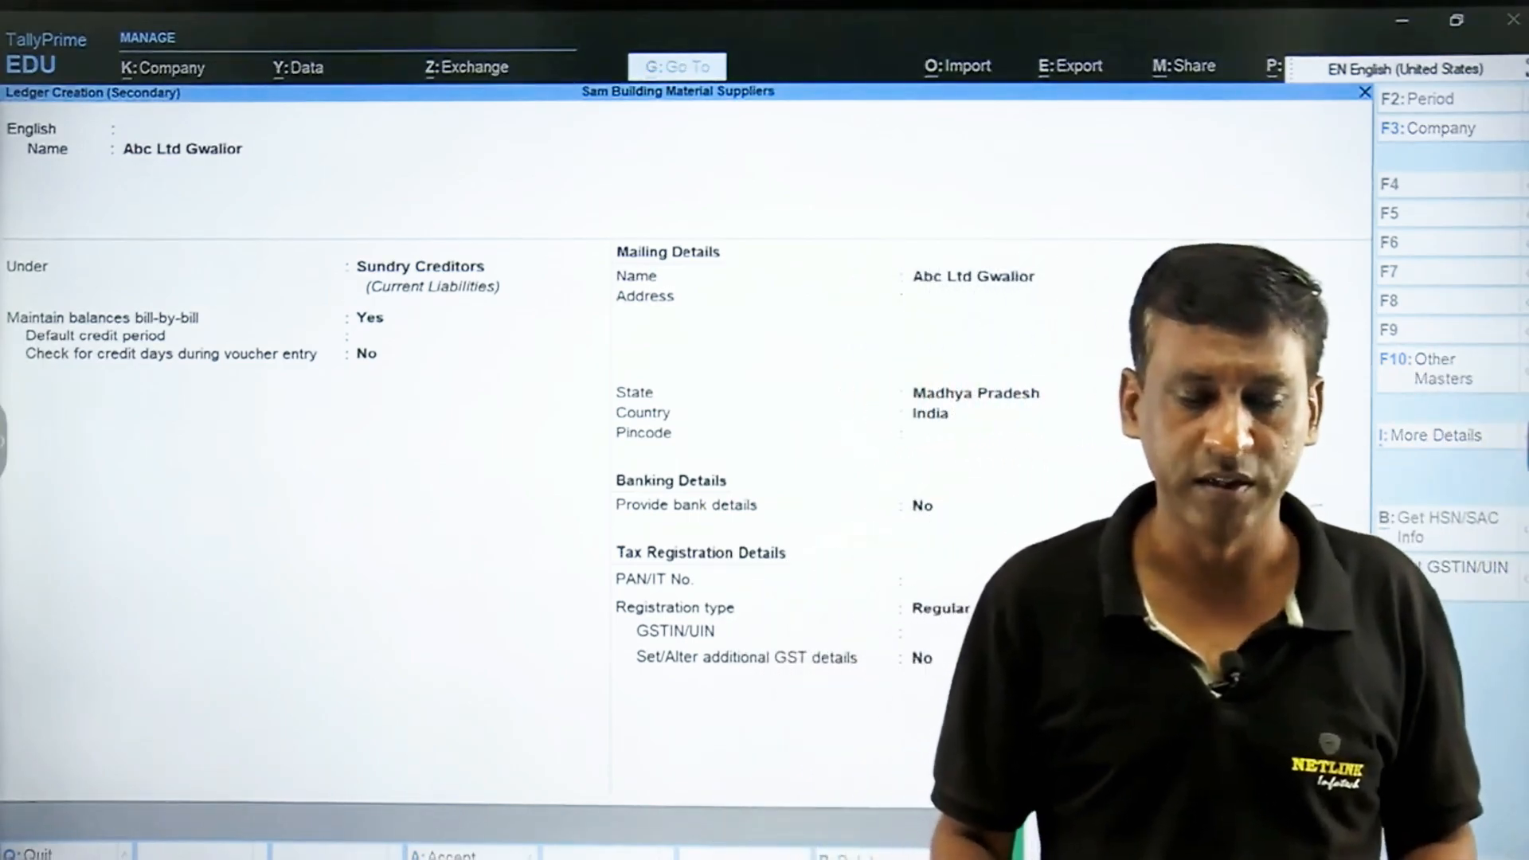
{"action": "key", "text": "Return"}
{"action": "key", "text": "ctrl+a"}
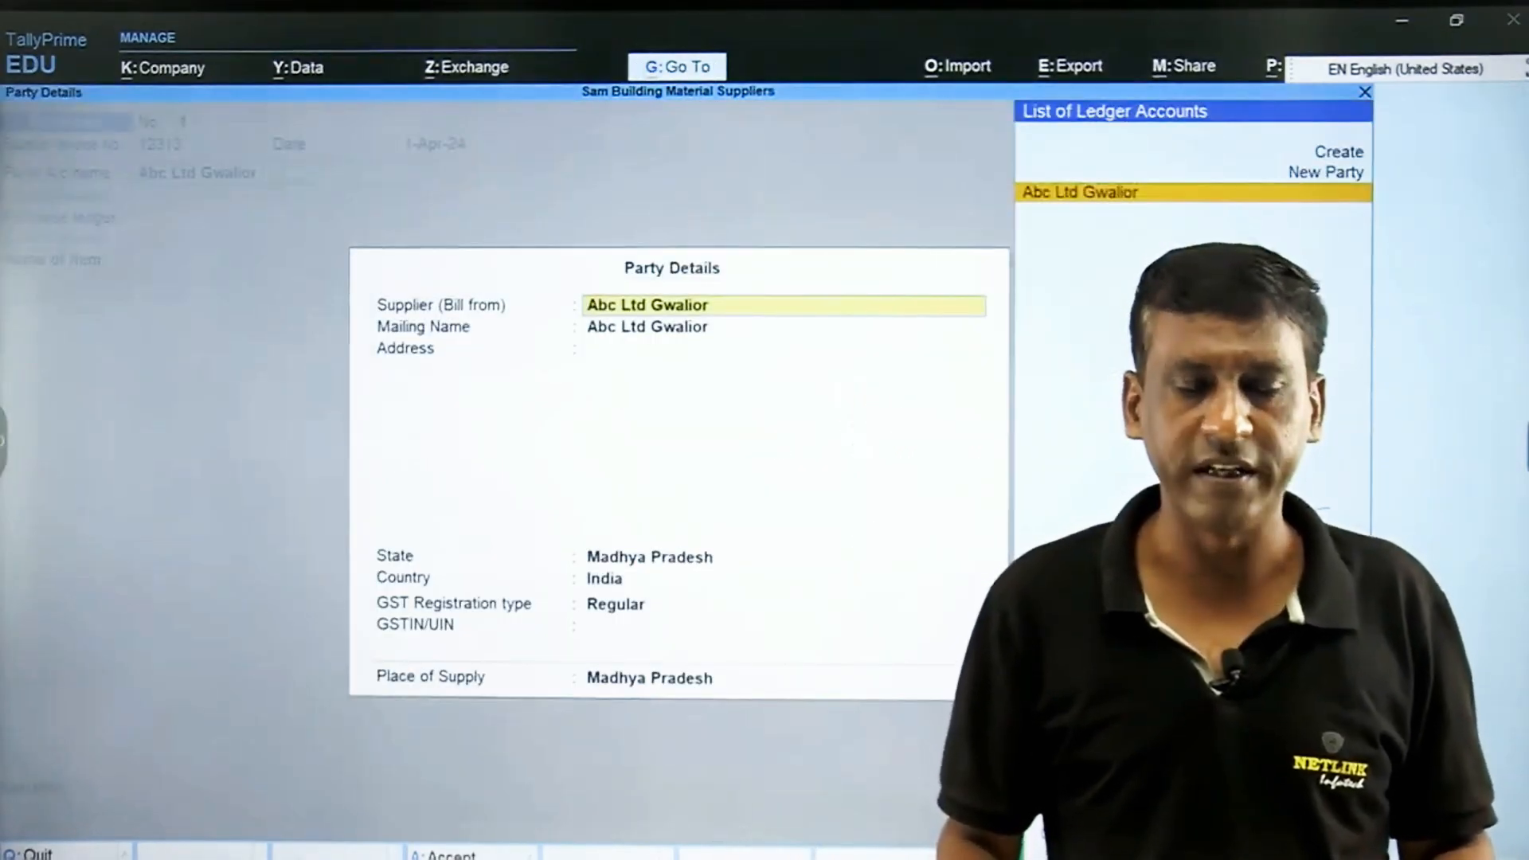
{"action": "key", "text": "ctrl+a"}
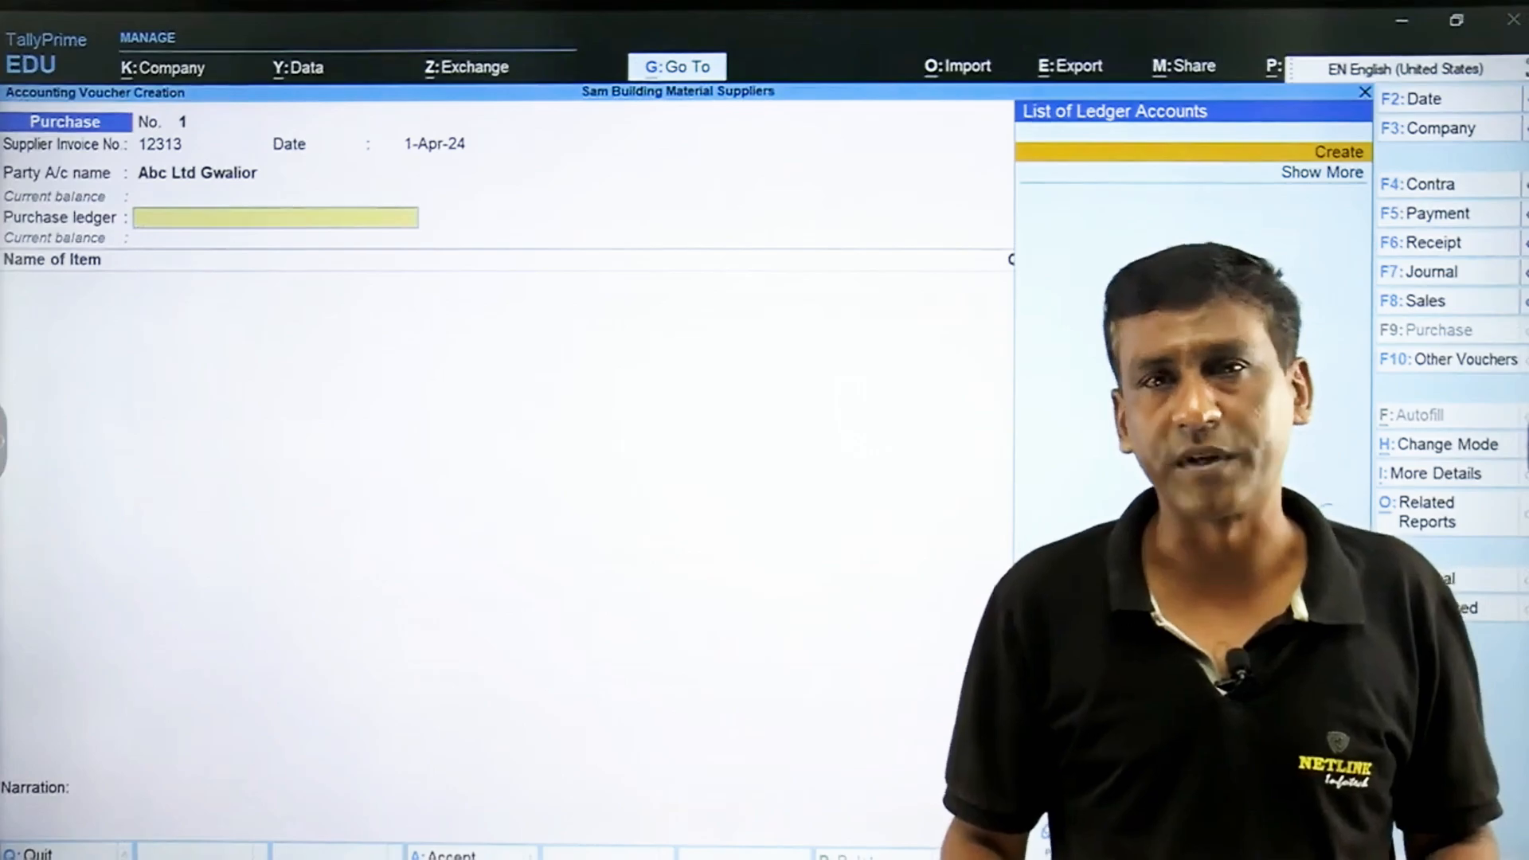
Create and save a ledger named Purchase under Purchase Accounts as the voucher's purchase ledger.
{"action": "key", "text": "alt+c"}
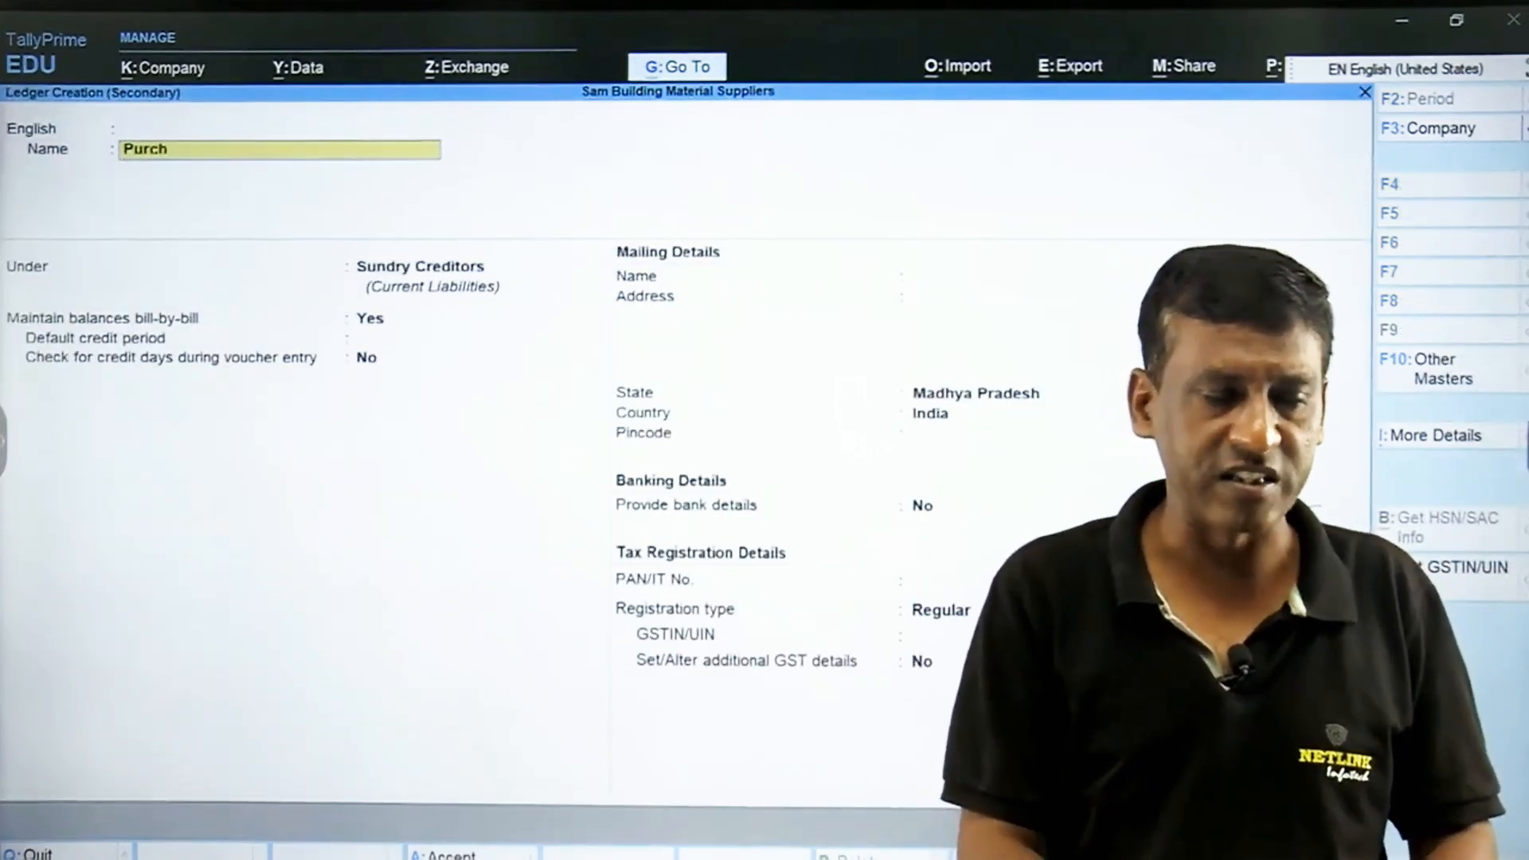
{"action": "key", "text": "Return"}
{"action": "key", "text": "Return"}
{"action": "key", "text": "Return"}
{"action": "type", "text": "ac"}
{"action": "key", "text": "BackSpace"}
{"action": "key", "text": "BackSpace"}
{"action": "type", "text": "pur"}
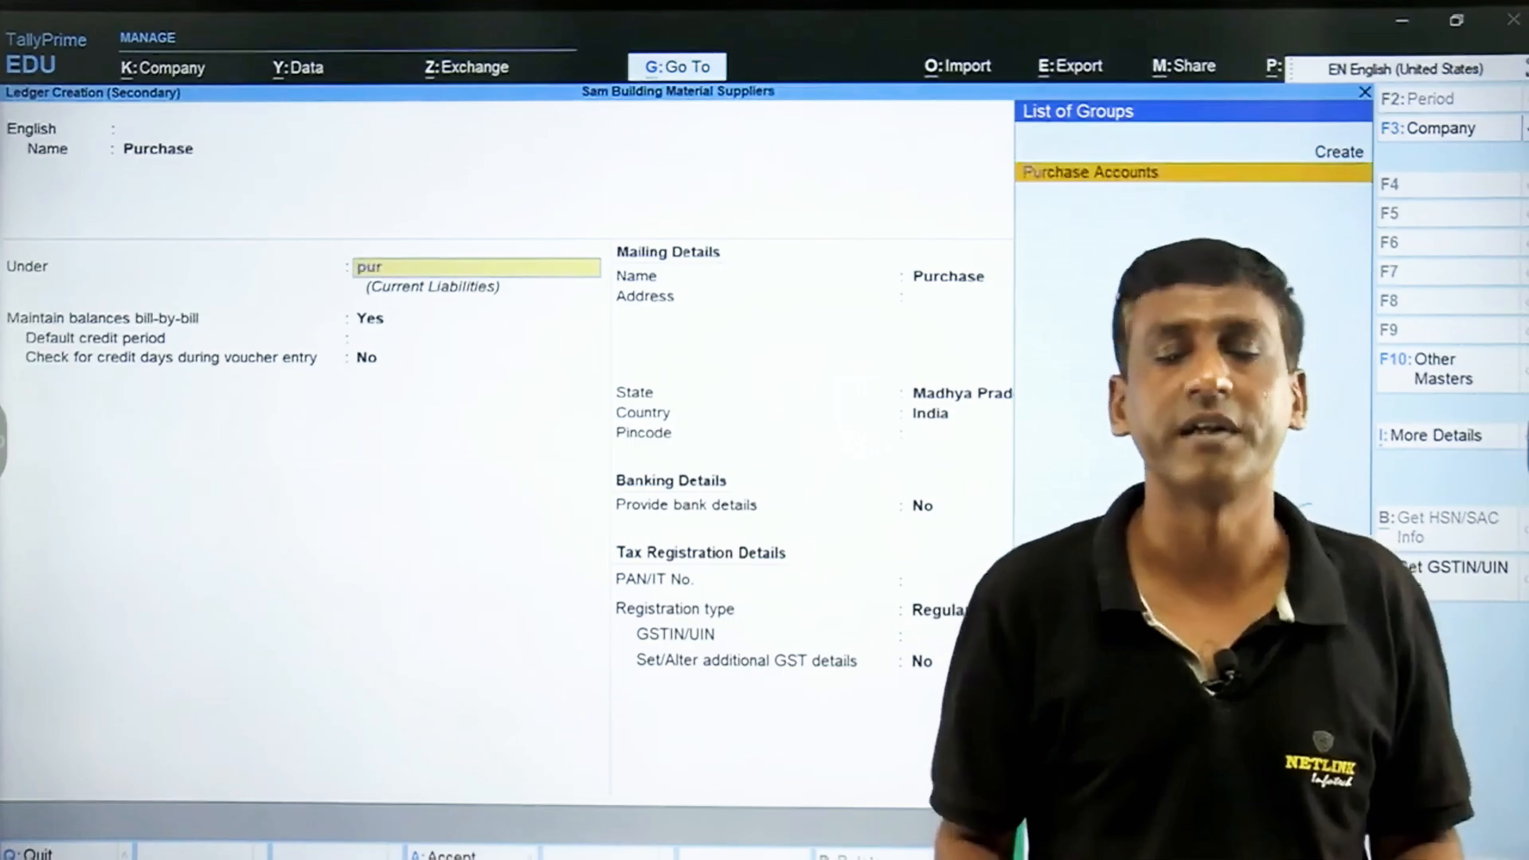
{"action": "key", "text": "Return"}
{"action": "key", "text": "Return"}
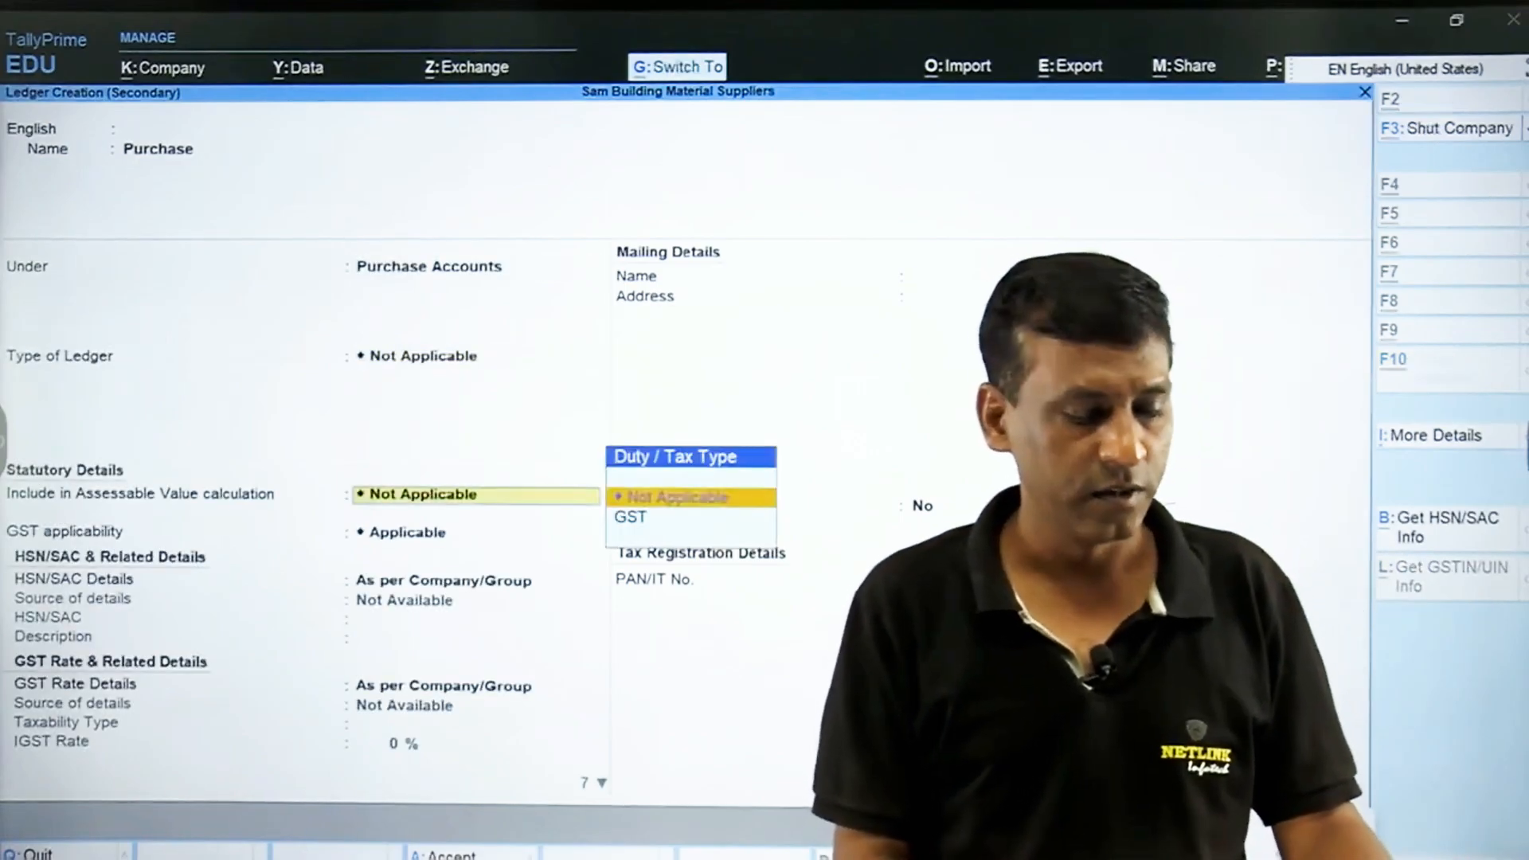
{"action": "key", "text": "ctrl+a"}
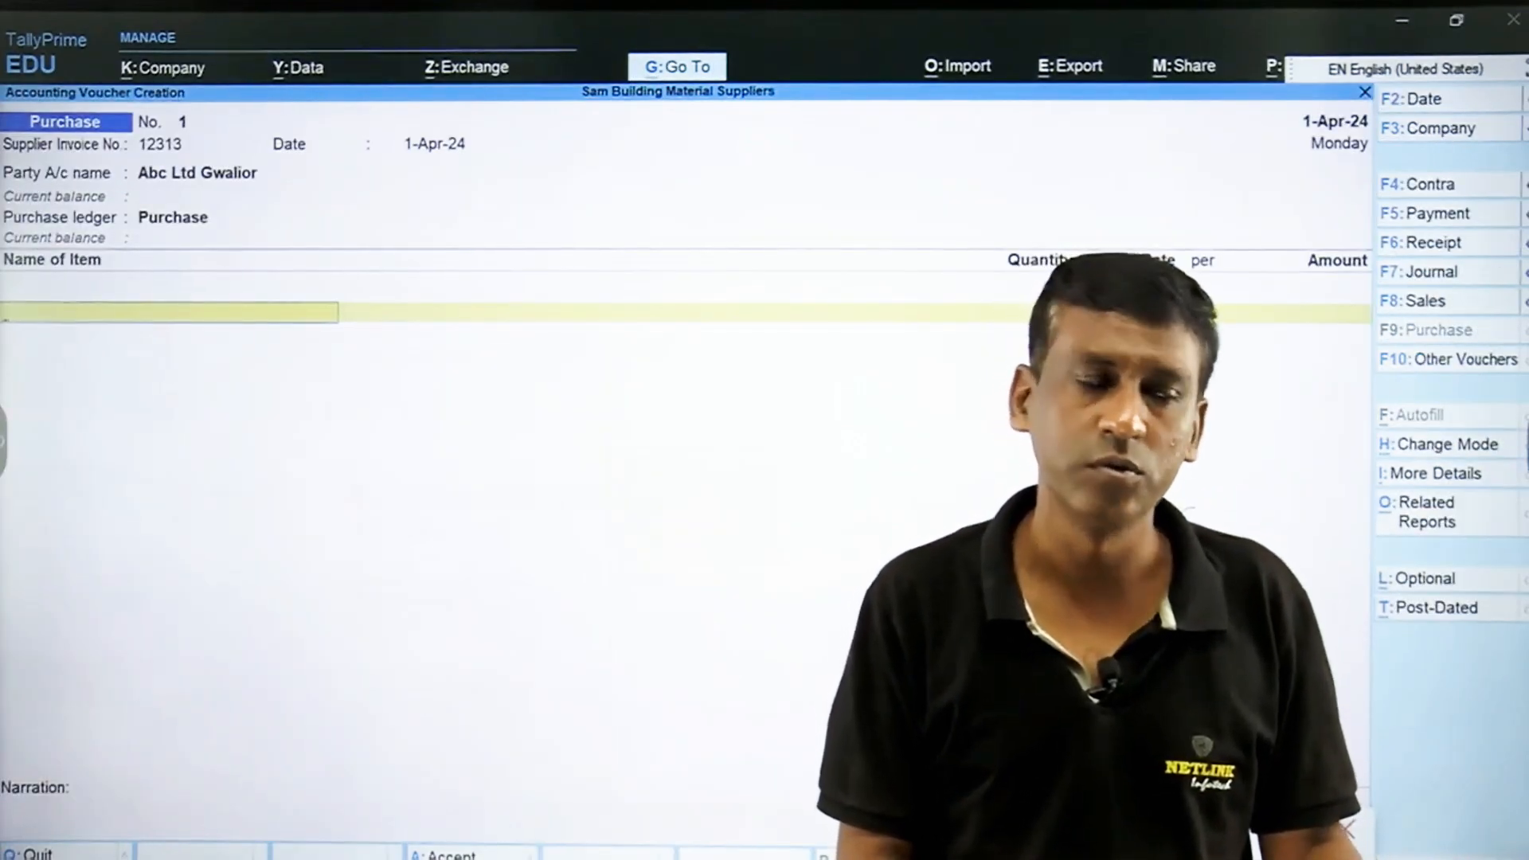
Start a new stock item named Birla White Cement from the voucher's item line.
{"action": "key", "text": "alt+c"}
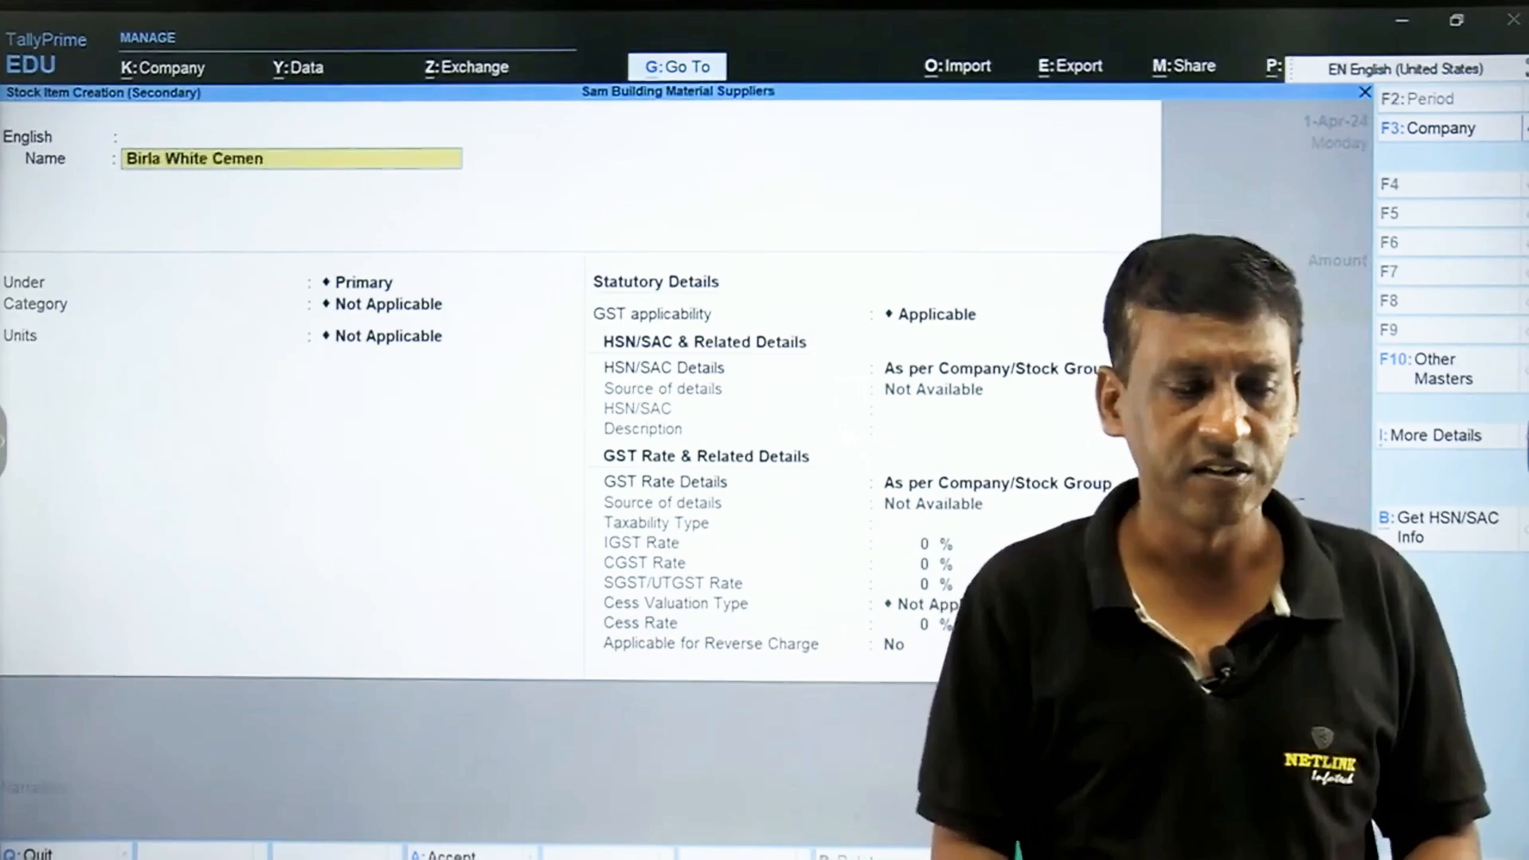
{"action": "key", "text": "Return"}
{"action": "key", "text": "Return"}
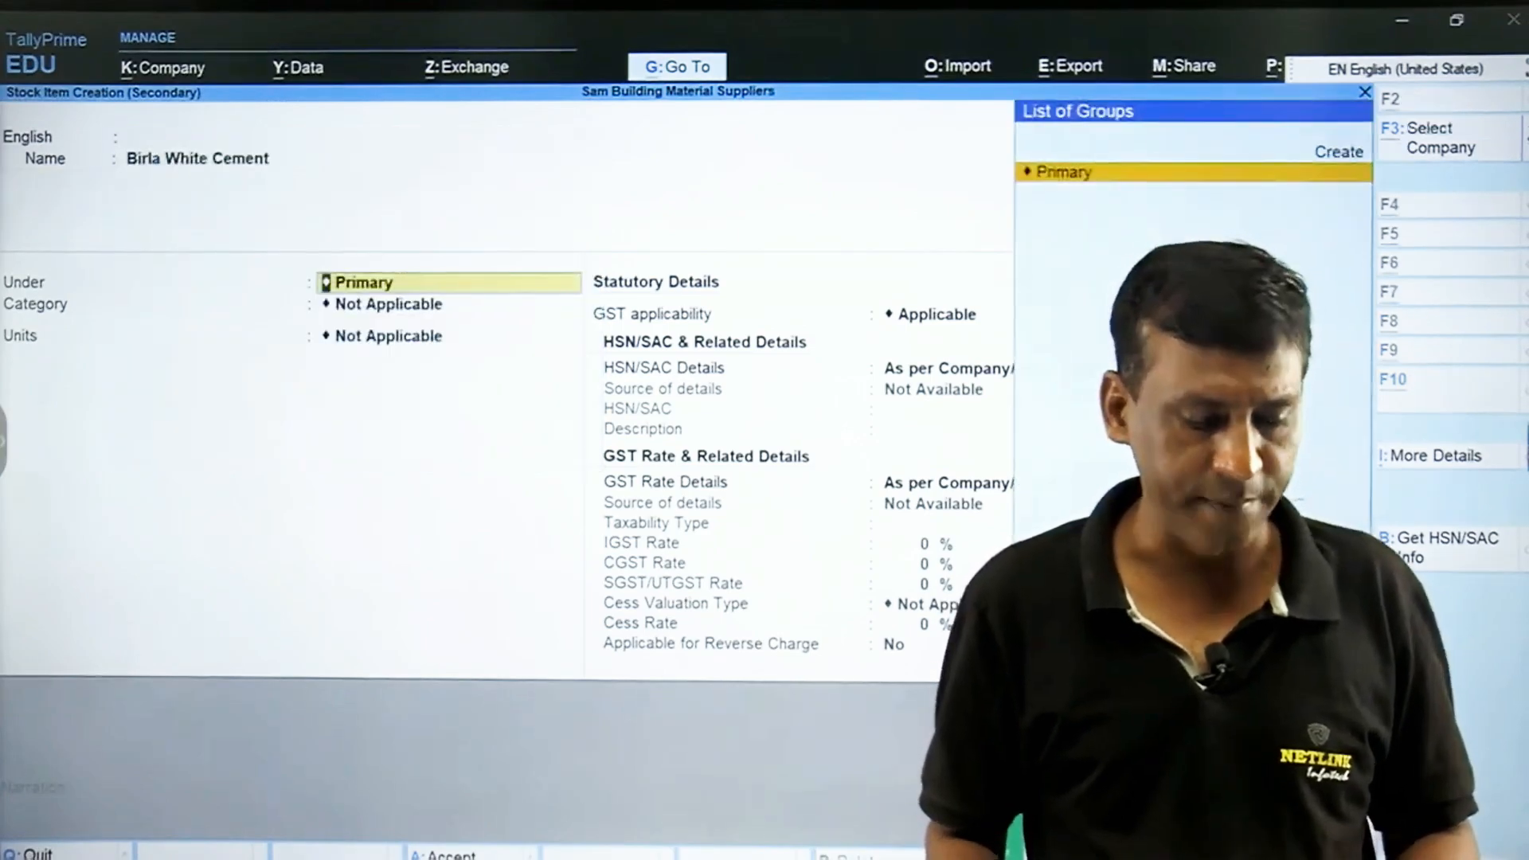
Create a stock group named Cement under Primary with its own HSN/SAC 343242 and description Cement.
{"action": "key", "text": "alt+c"}
{"action": "type", "text": "Cement"}
{"action": "key", "text": "Return"}
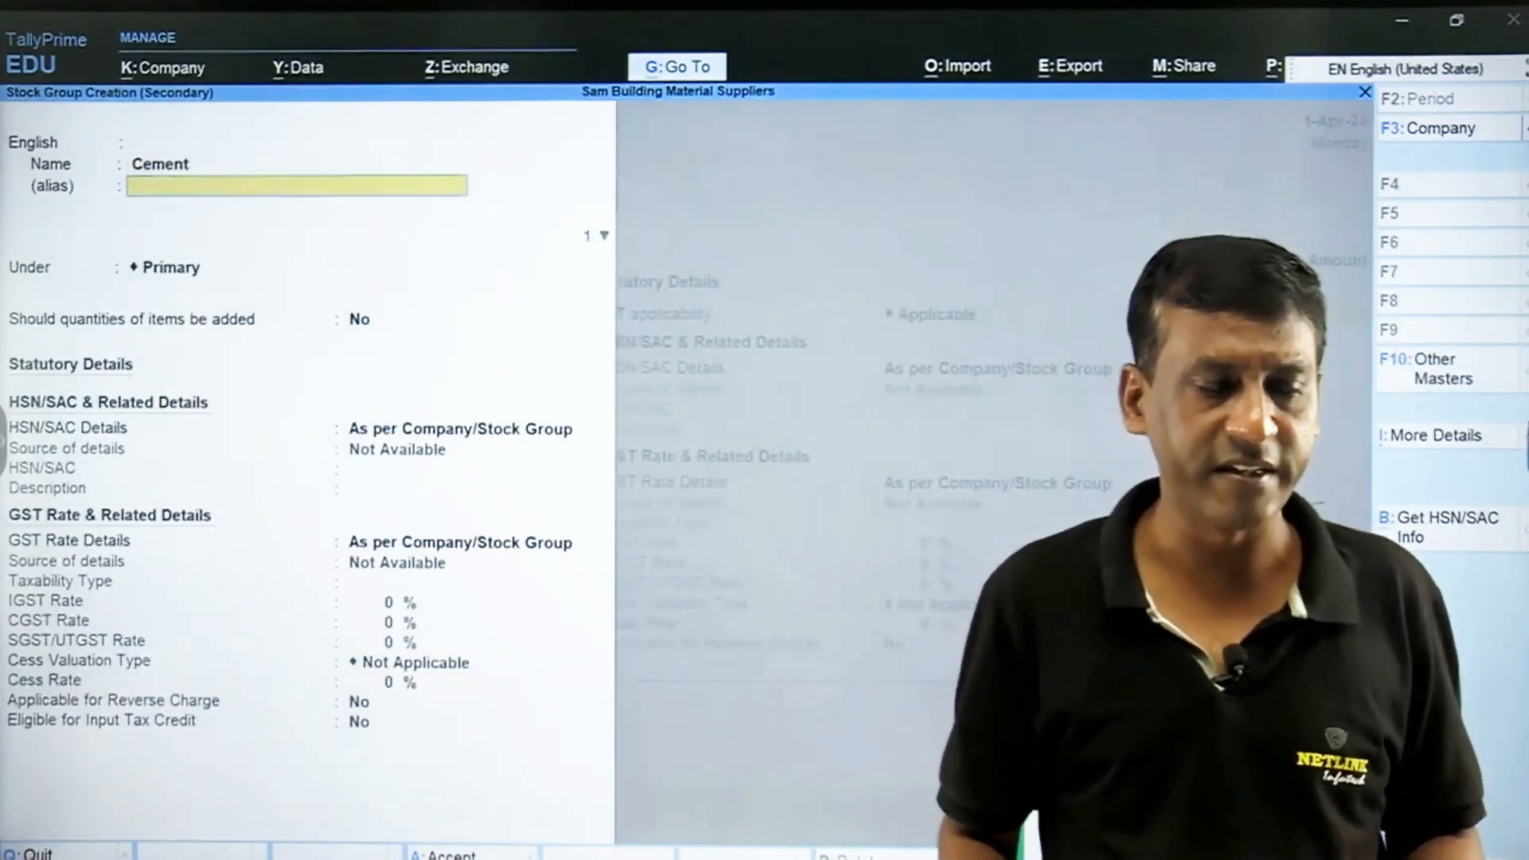
{"action": "key", "text": "Return"}
{"action": "key", "text": "Return"}
{"action": "key", "text": "Return"}
{"action": "key", "text": "Return"}
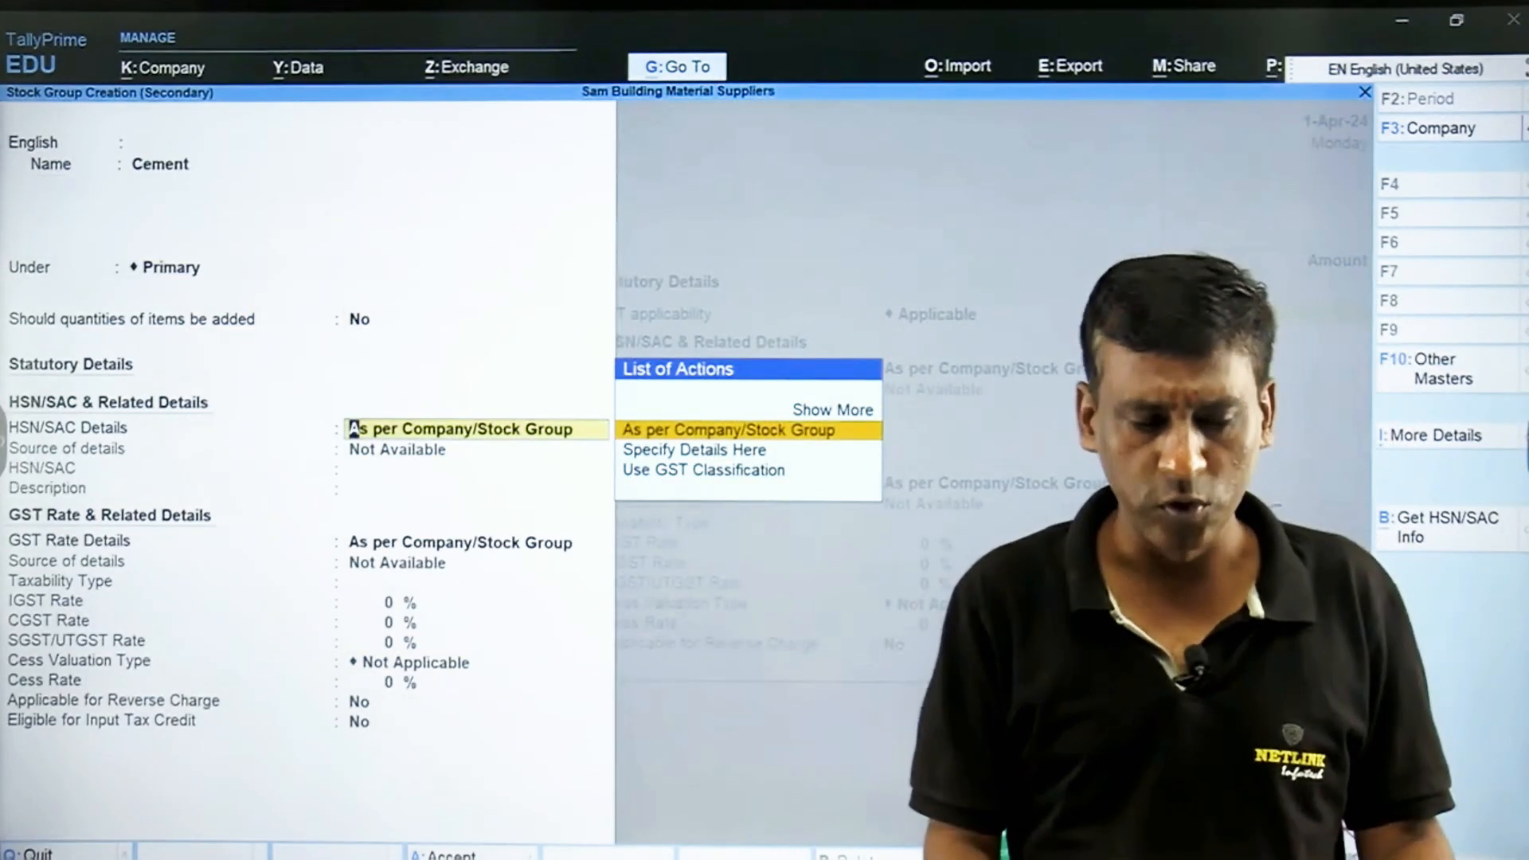
{"action": "key", "text": "Down"}
{"action": "key", "text": "Return"}
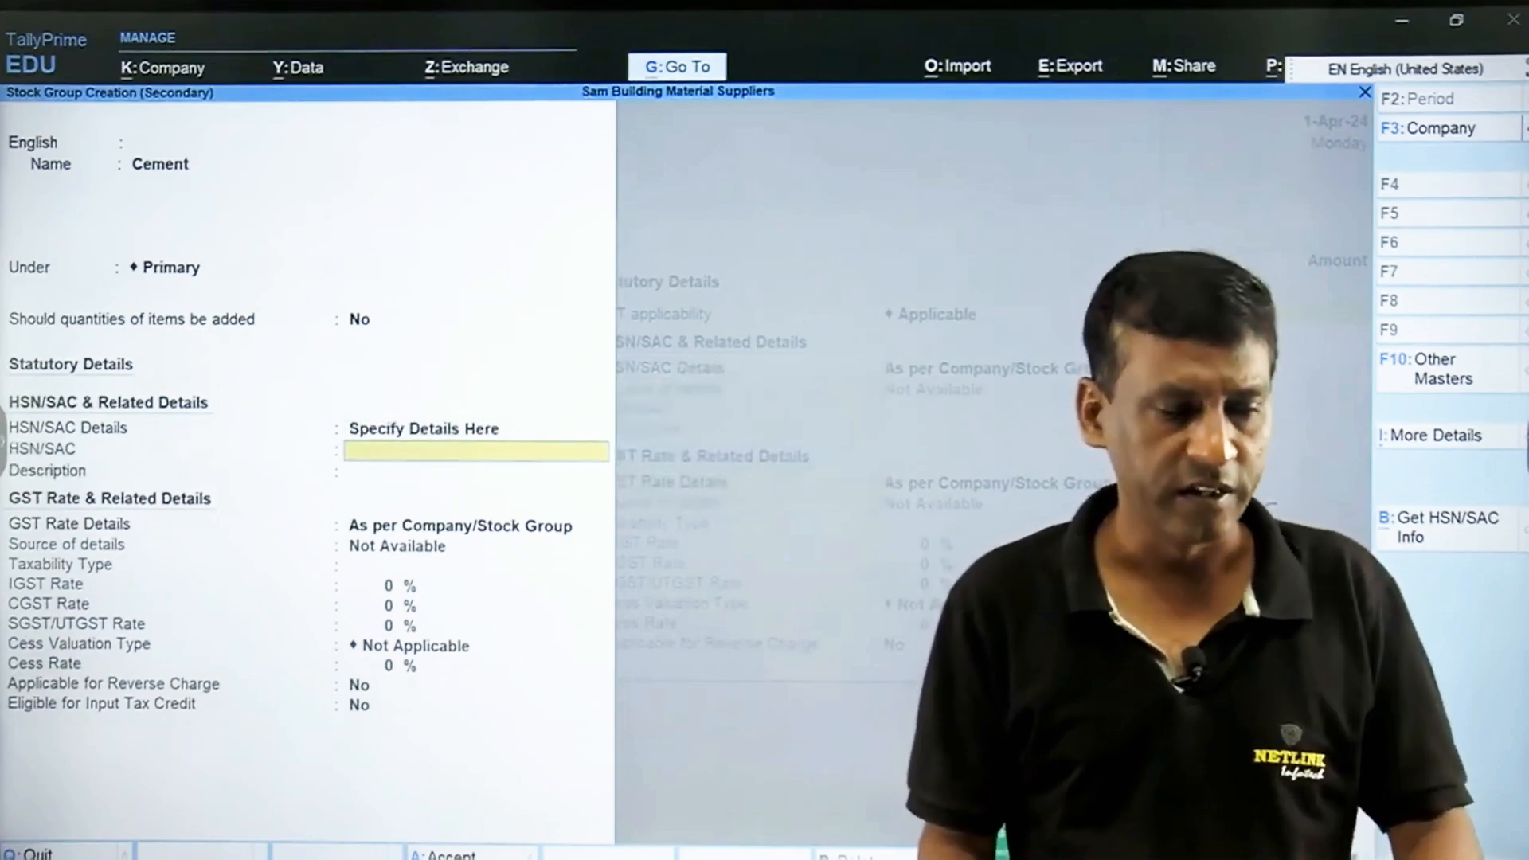
{"action": "key", "text": "Return"}
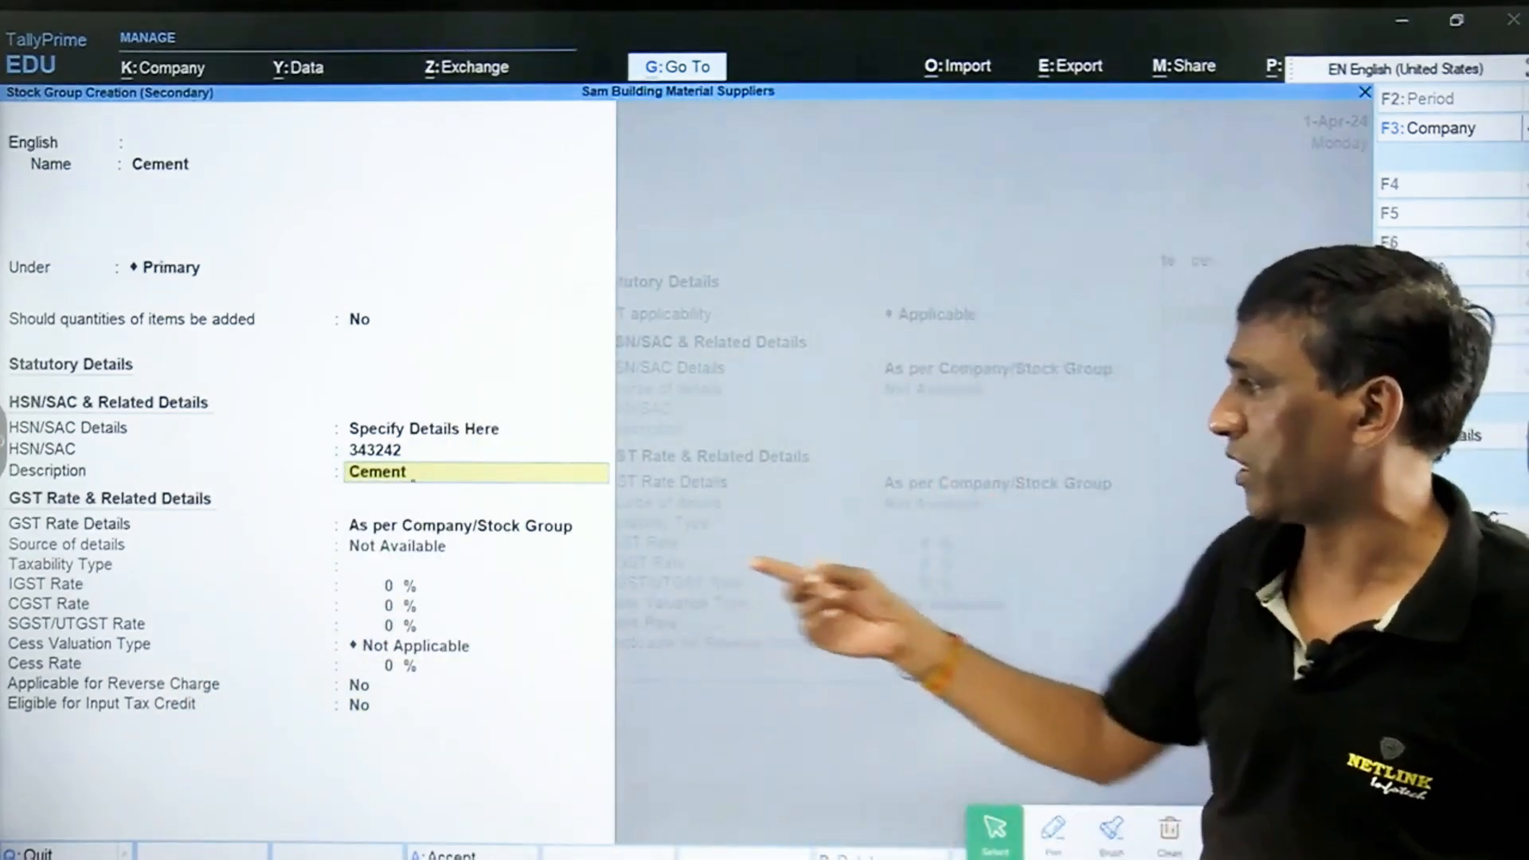
{"action": "key", "text": "Return"}
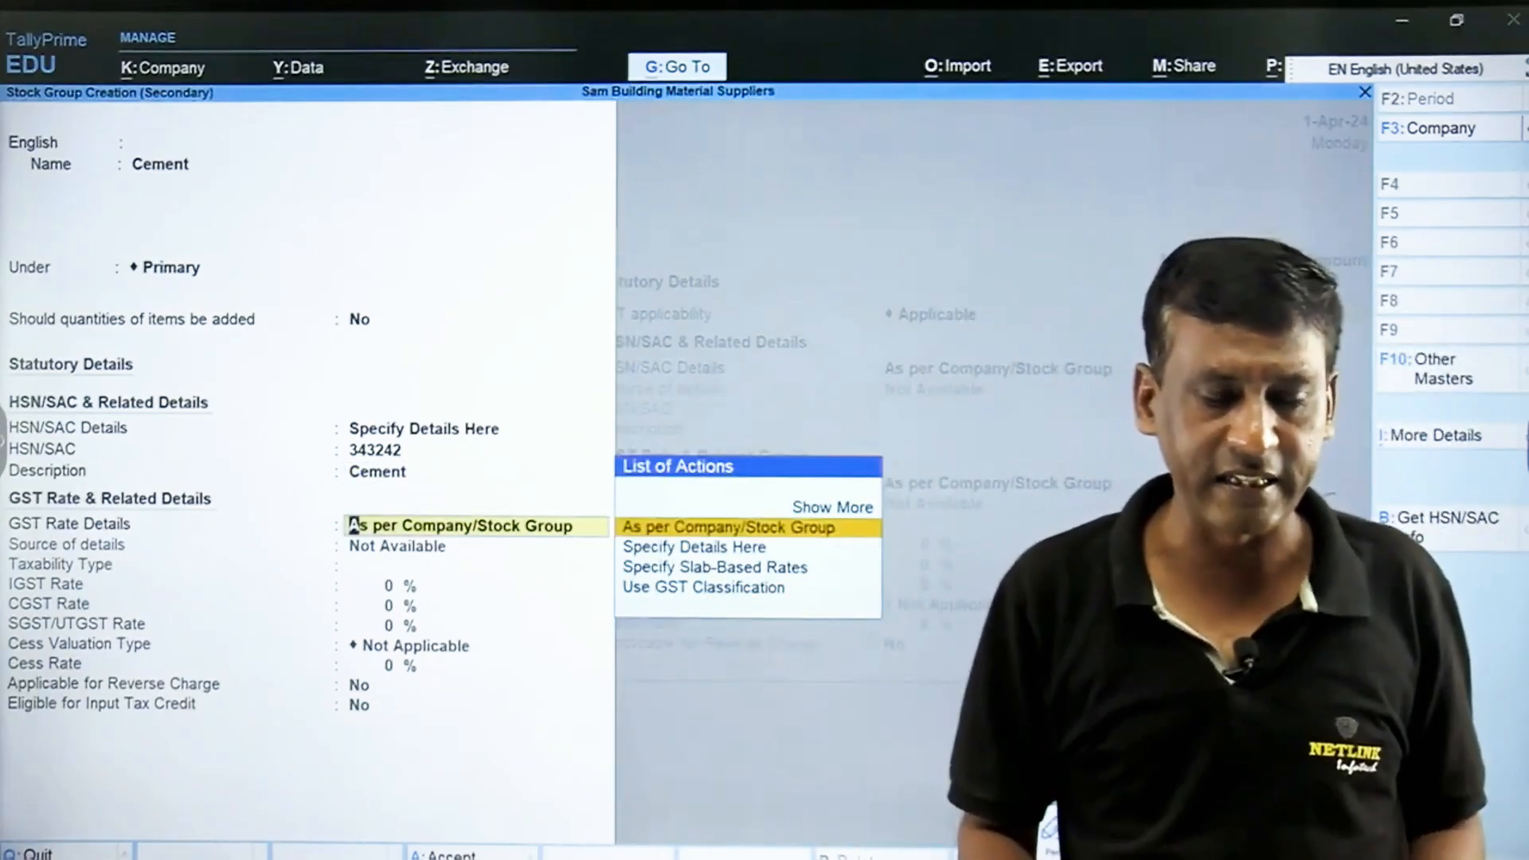
Specify the Cement group's GST rate as Taxable with 18% IGST and save the group for the stock item.
{"action": "key", "text": "Down"}
{"action": "key", "text": "Return"}
{"action": "key", "text": "Return"}
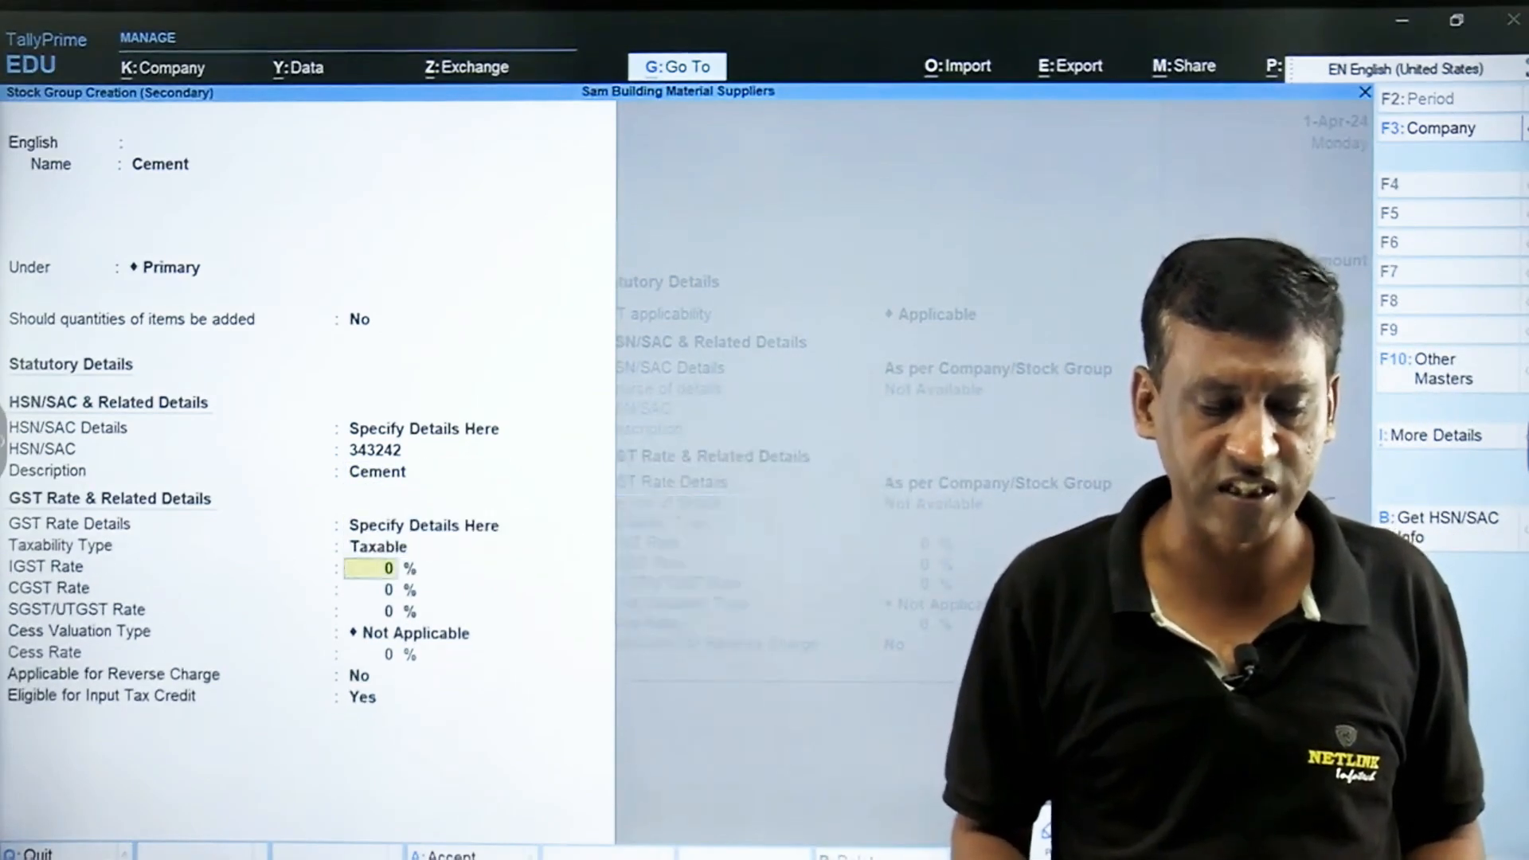
{"action": "key", "text": "Return"}
{"action": "key", "text": "Return"}
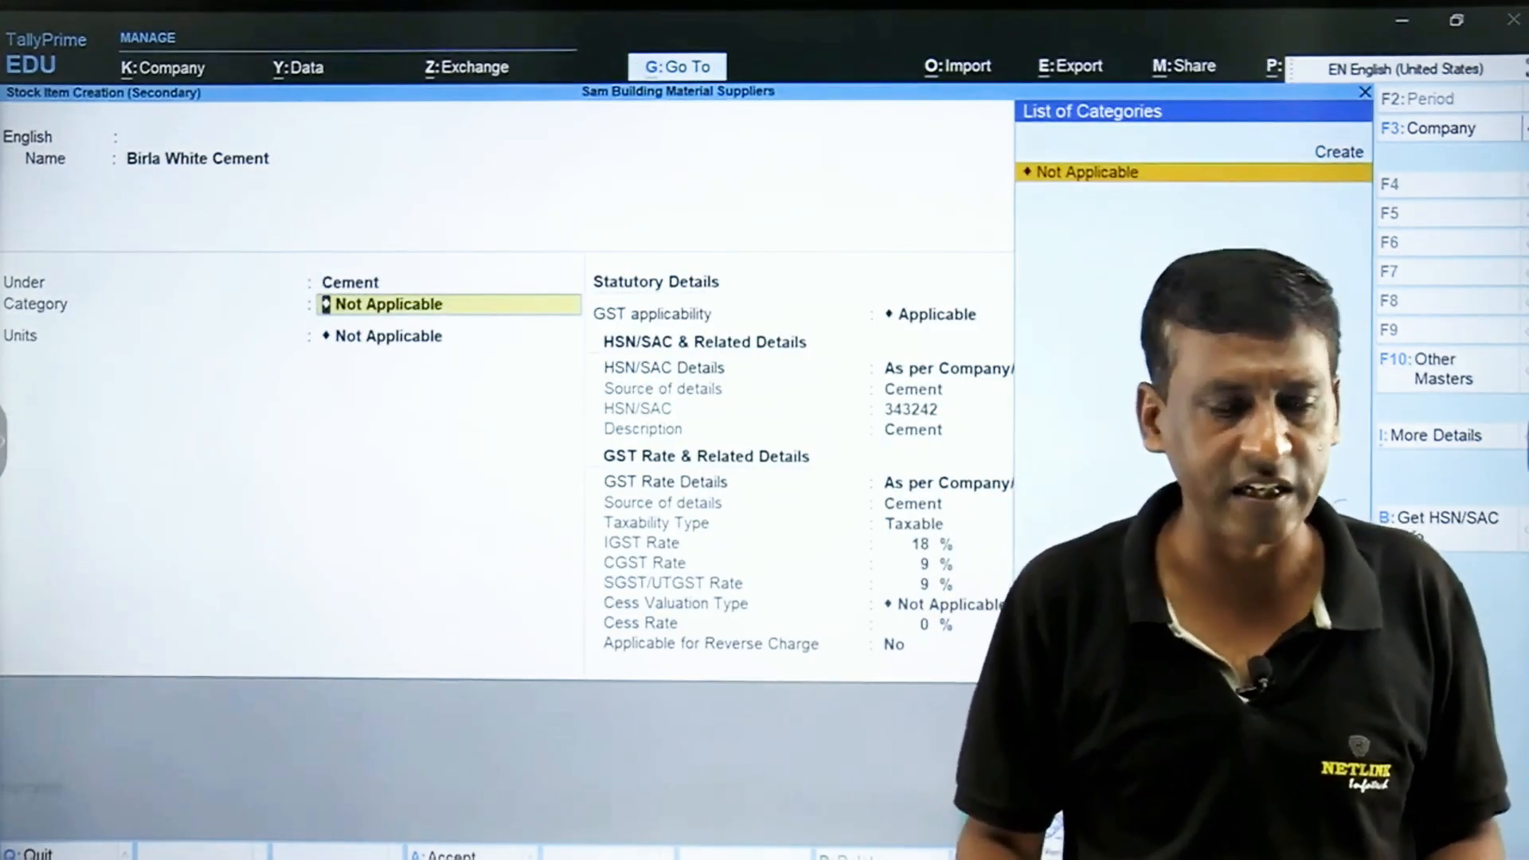
Start creating a unit of measure from the stock item's Units field.
{"action": "key", "text": "Return"}
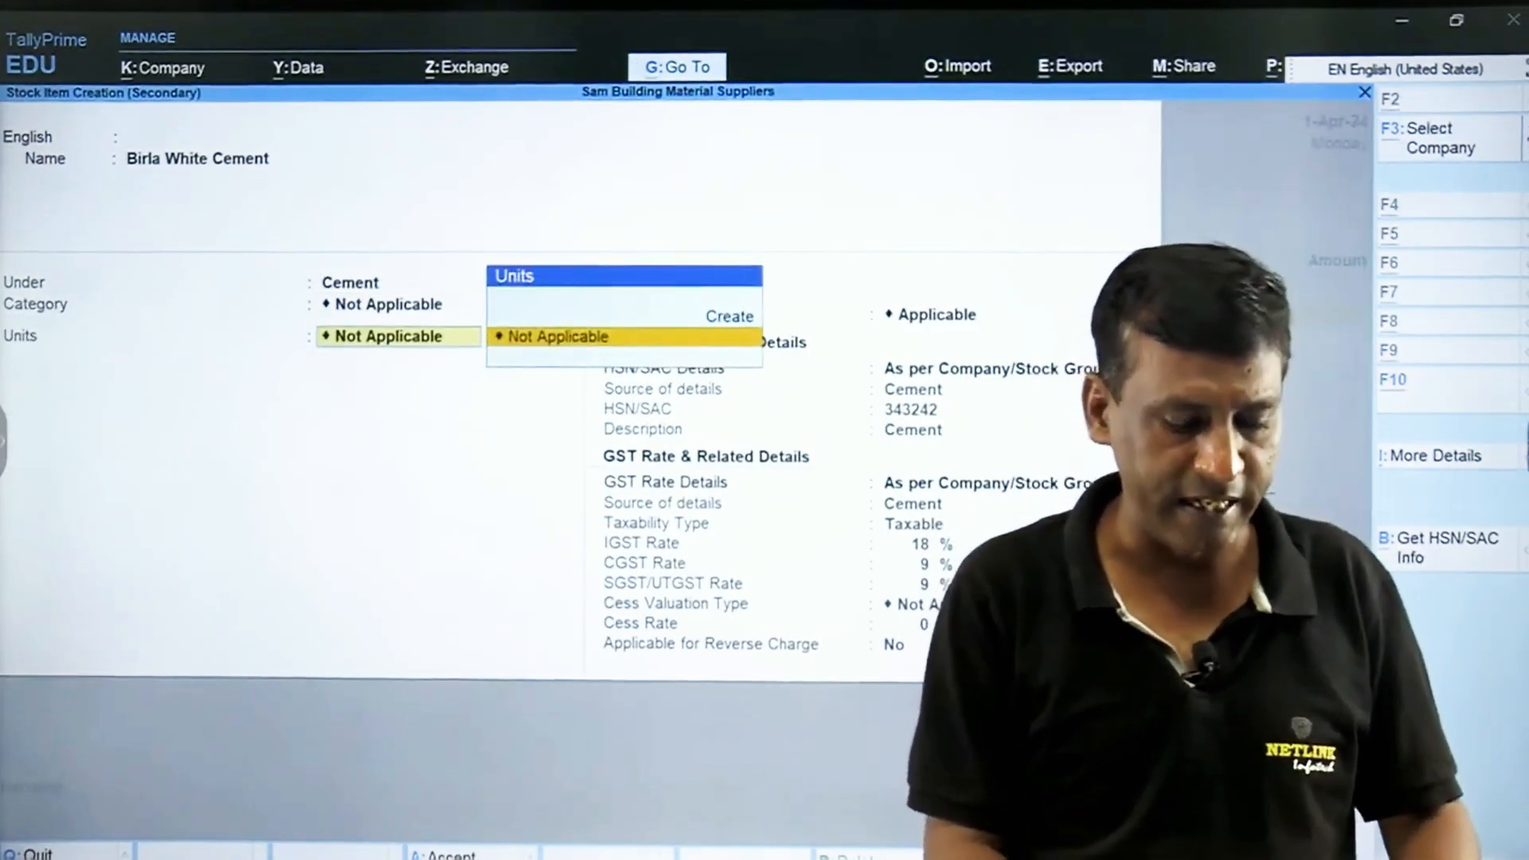
{"action": "key", "text": "alt+c"}
{"action": "type", "text": "bi"}
{"action": "key", "text": "BackSpace"}
{"action": "key", "text": "BackSpace"}
{"action": "type", "text": "BIRLA"}
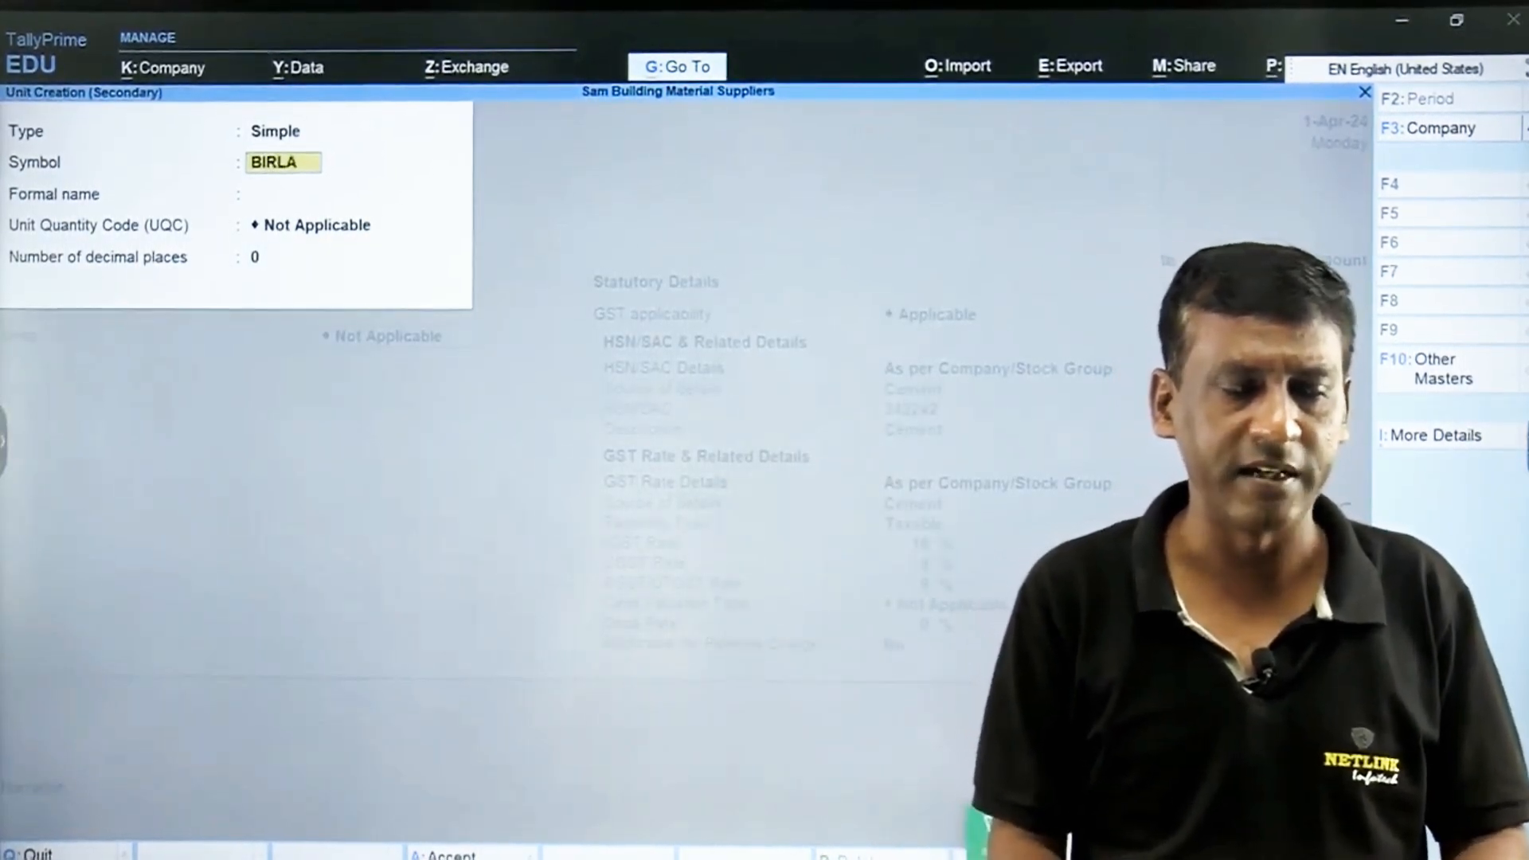
{"action": "key", "text": "Return"}
{"action": "key", "text": "BackSpace"}
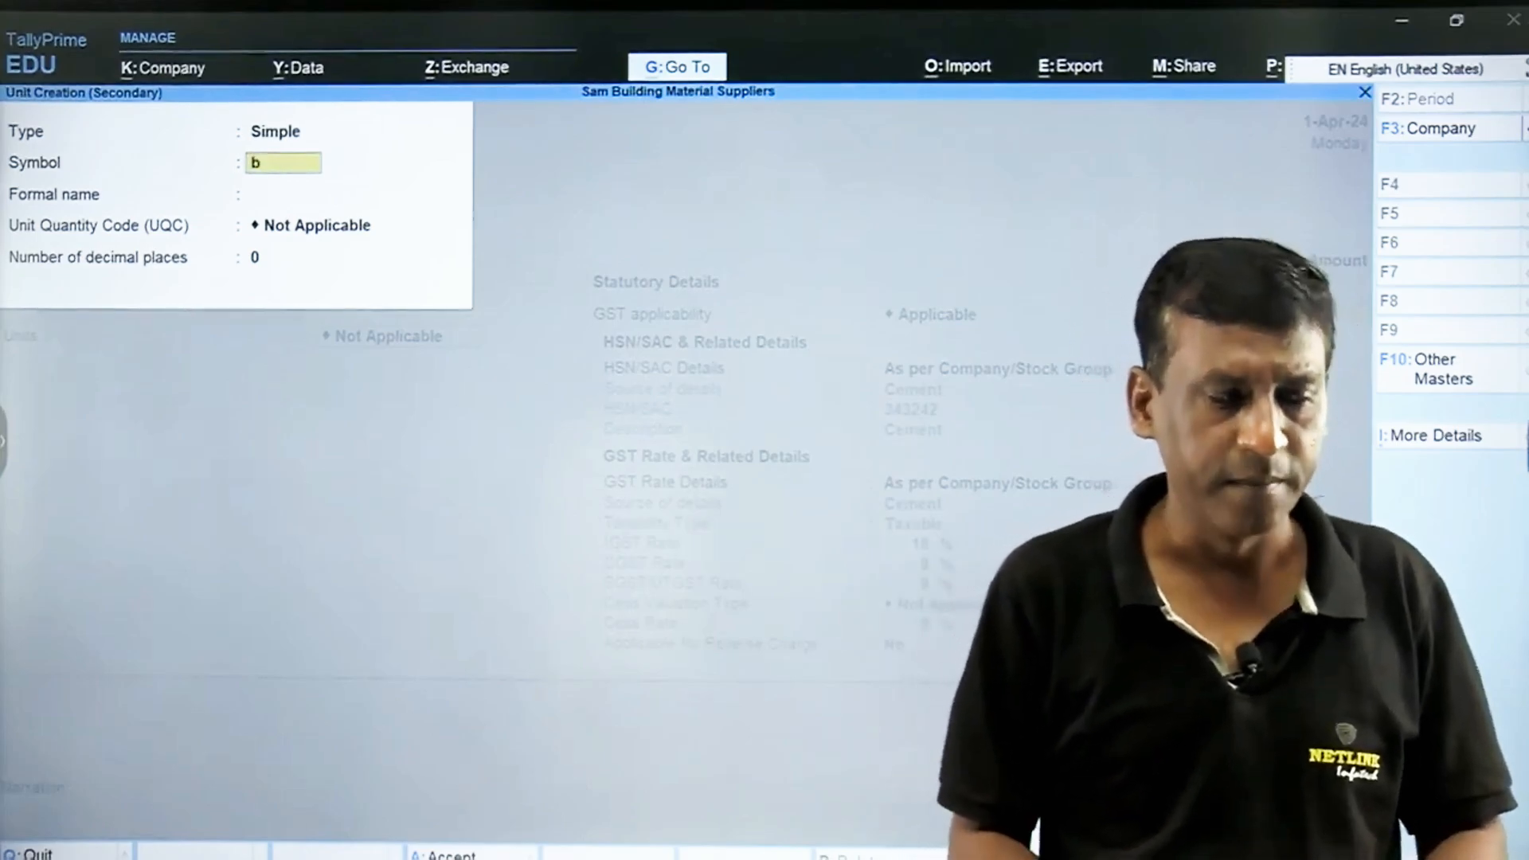
Define and save the unit with symbol Bag, formal name Bags, quantity code BAG-BAGS and 0 decimal places.
{"action": "type", "text": "Bag"}
{"action": "key", "text": "Return"}
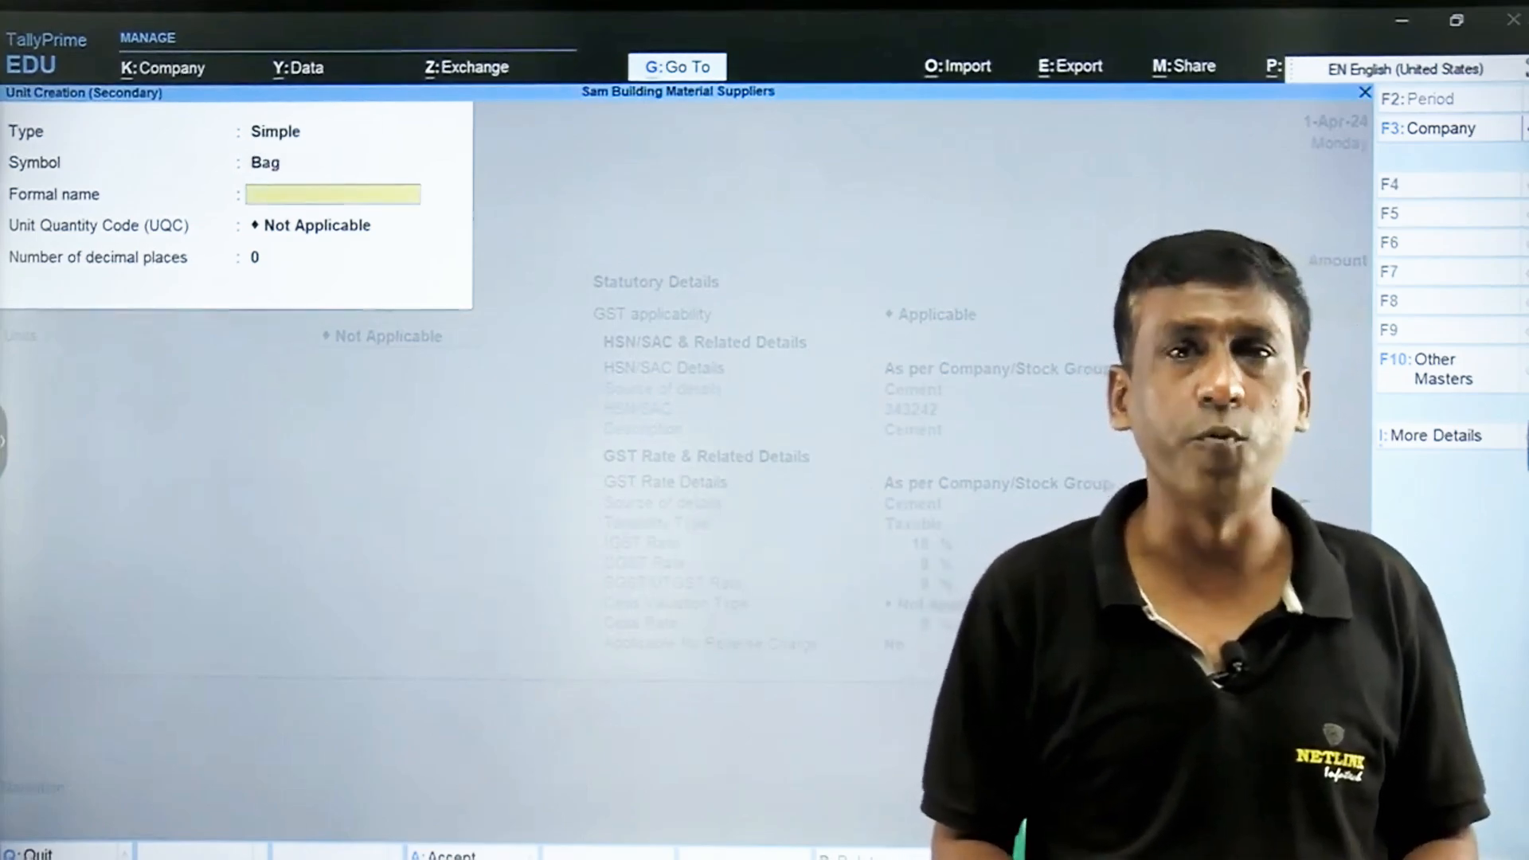
{"action": "type", "text": "Bags"}
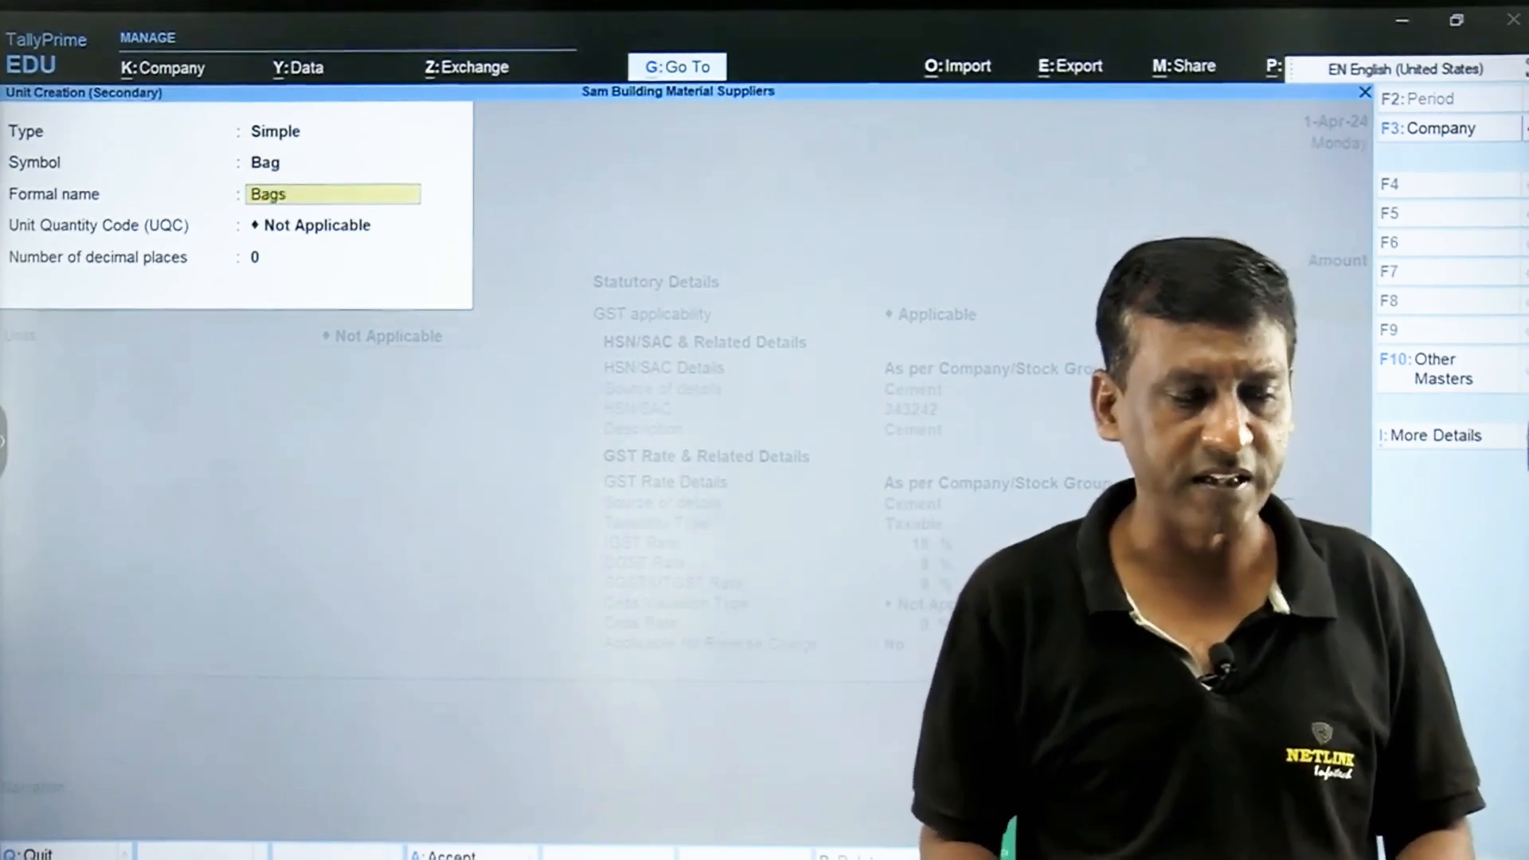
{"action": "key", "text": "Return"}
{"action": "type", "text": "bag"}
{"action": "key", "text": "Return"}
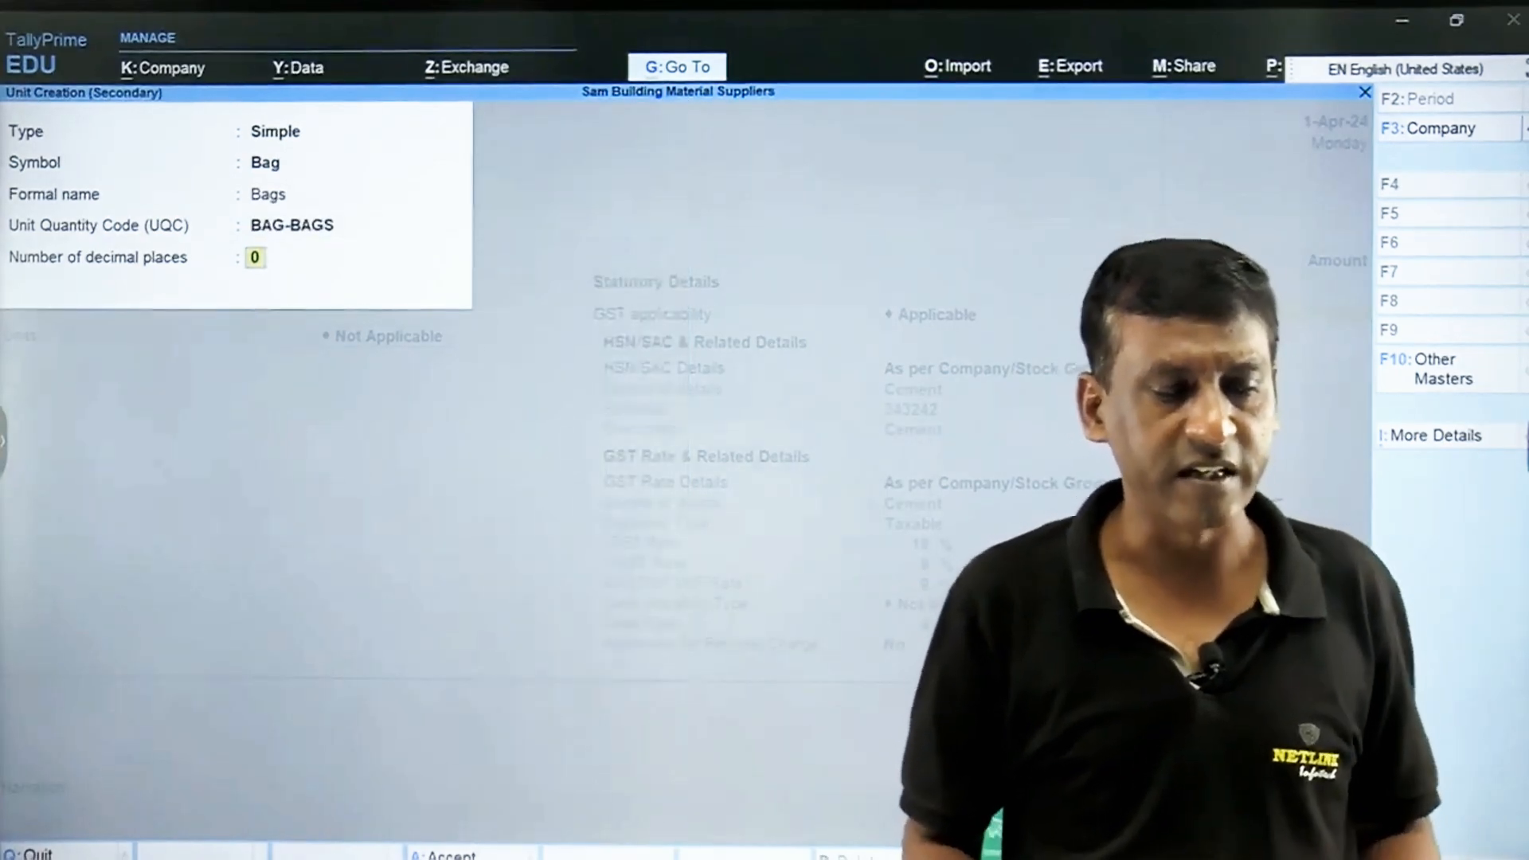
{"action": "key", "text": "ctrl+a"}
Return to the stock item's category and create a stock category named Birla under Primary.
{"action": "key", "text": "BackSpace"}
{"action": "key", "text": "BackSpace"}
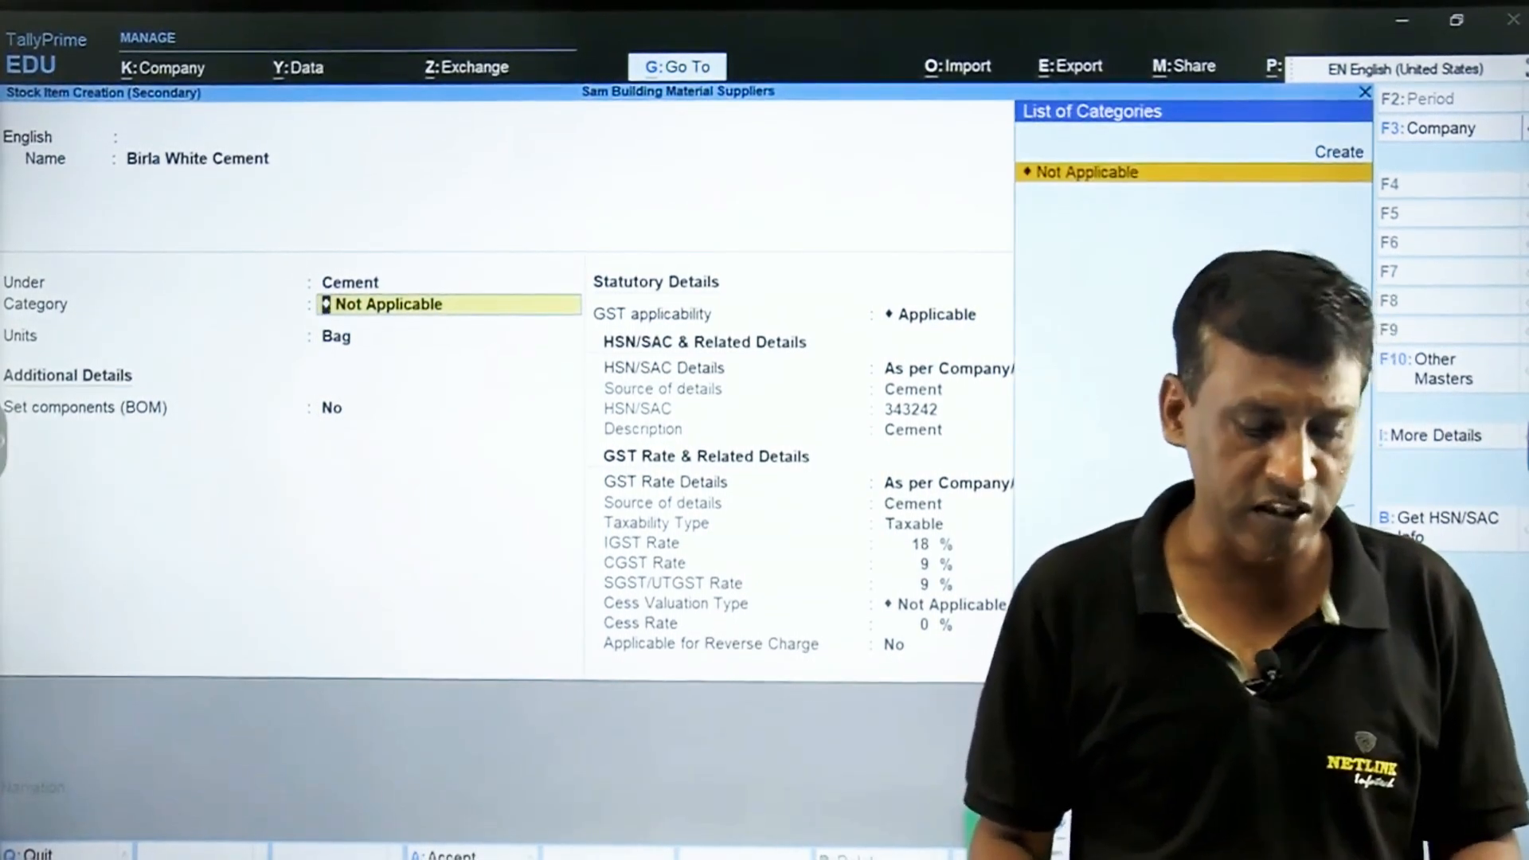
{"action": "key", "text": "alt+c"}
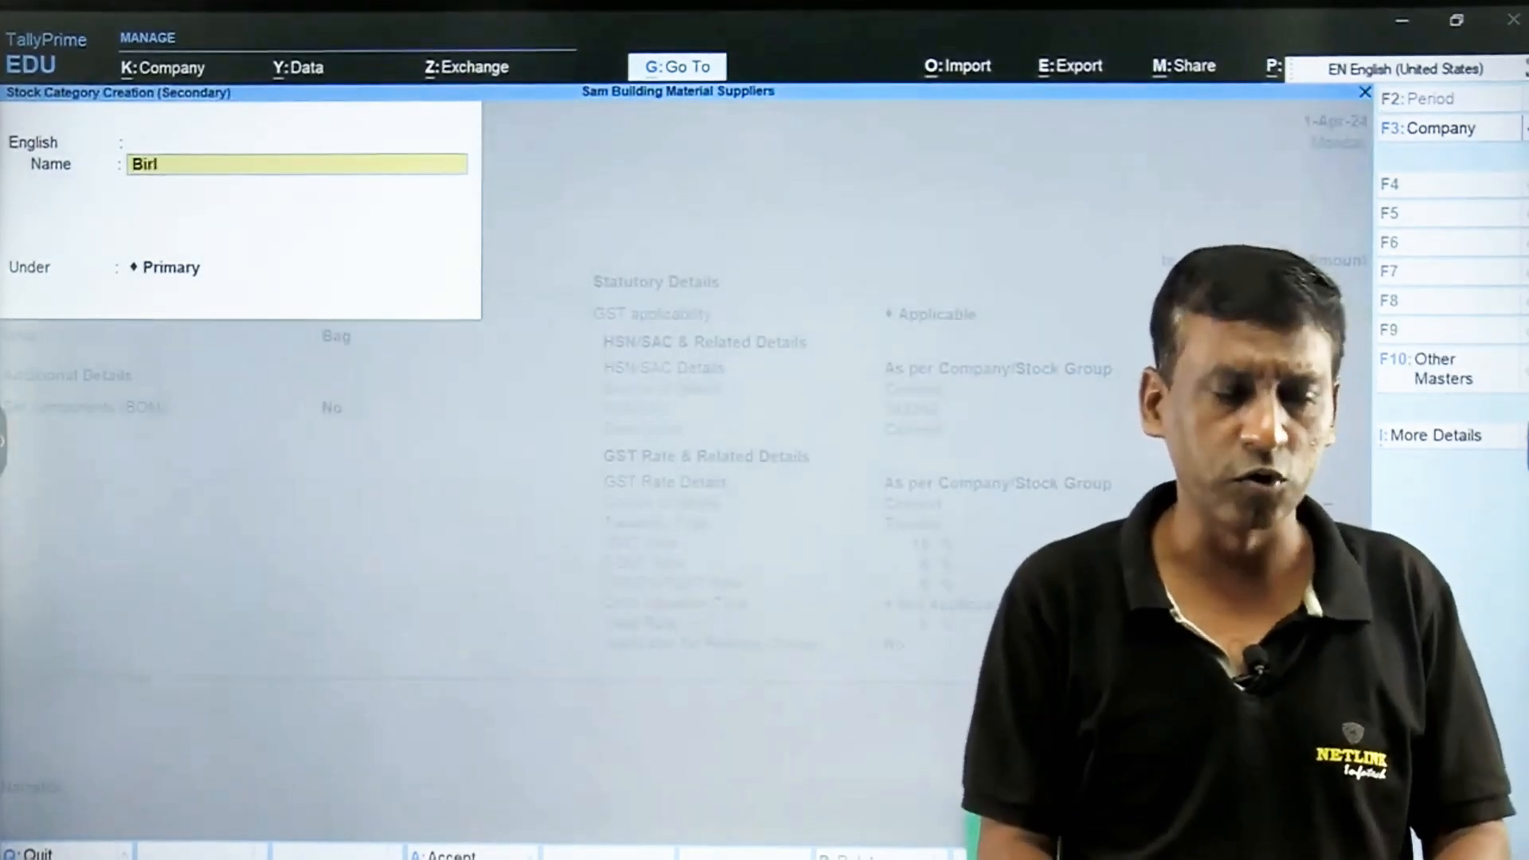
{"action": "key", "text": "Return"}
{"action": "key", "text": "Return"}
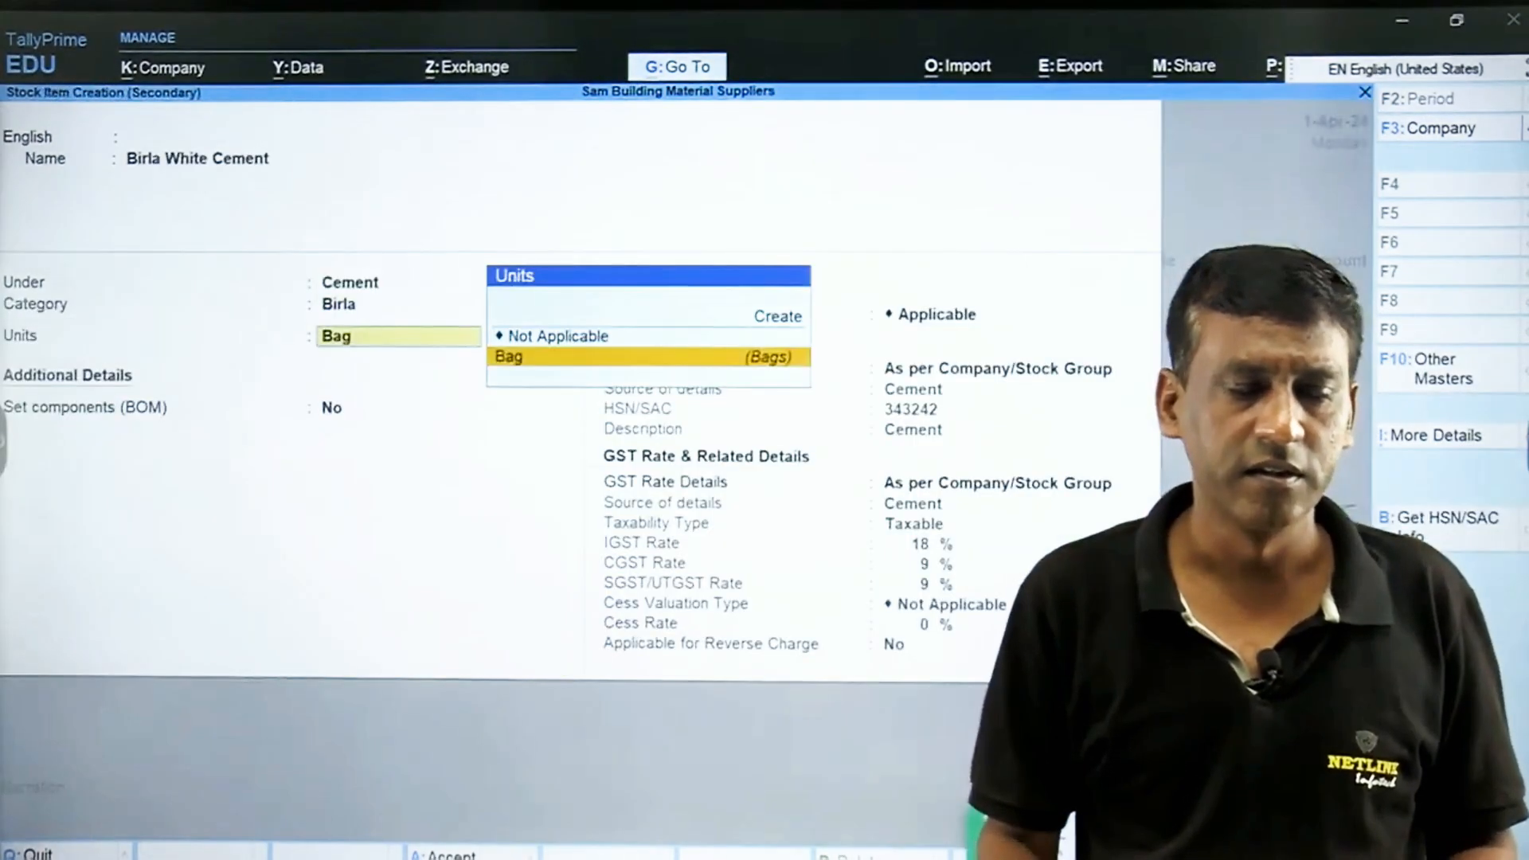
Keep Bag as the unit and No for components, and save the Birla White Cement stock item.
{"action": "key", "text": "Return"}
{"action": "key", "text": "Return"}
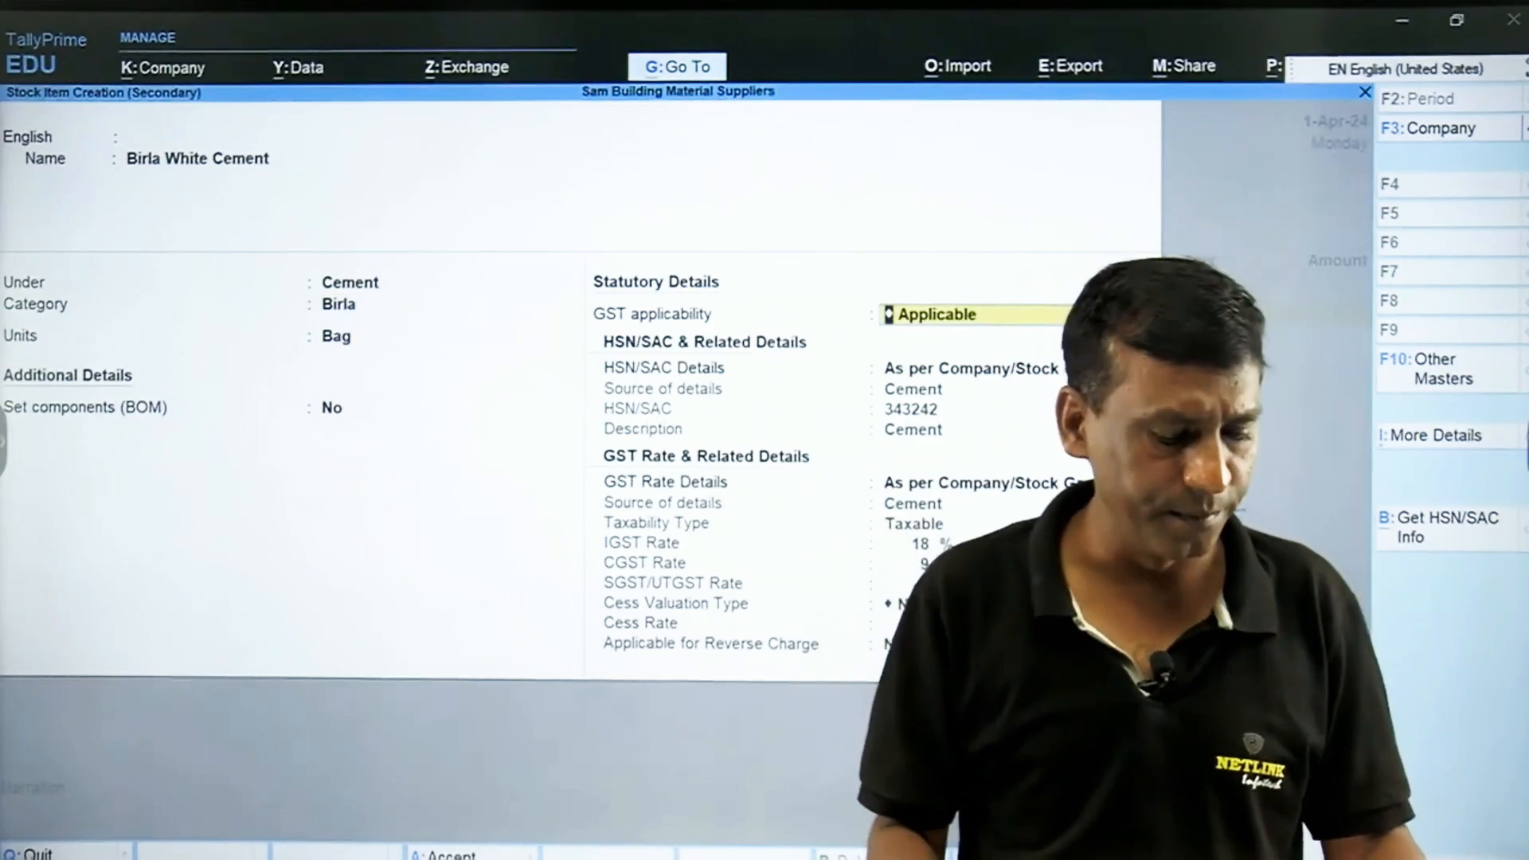
{"action": "key", "text": "ctrl+a"}
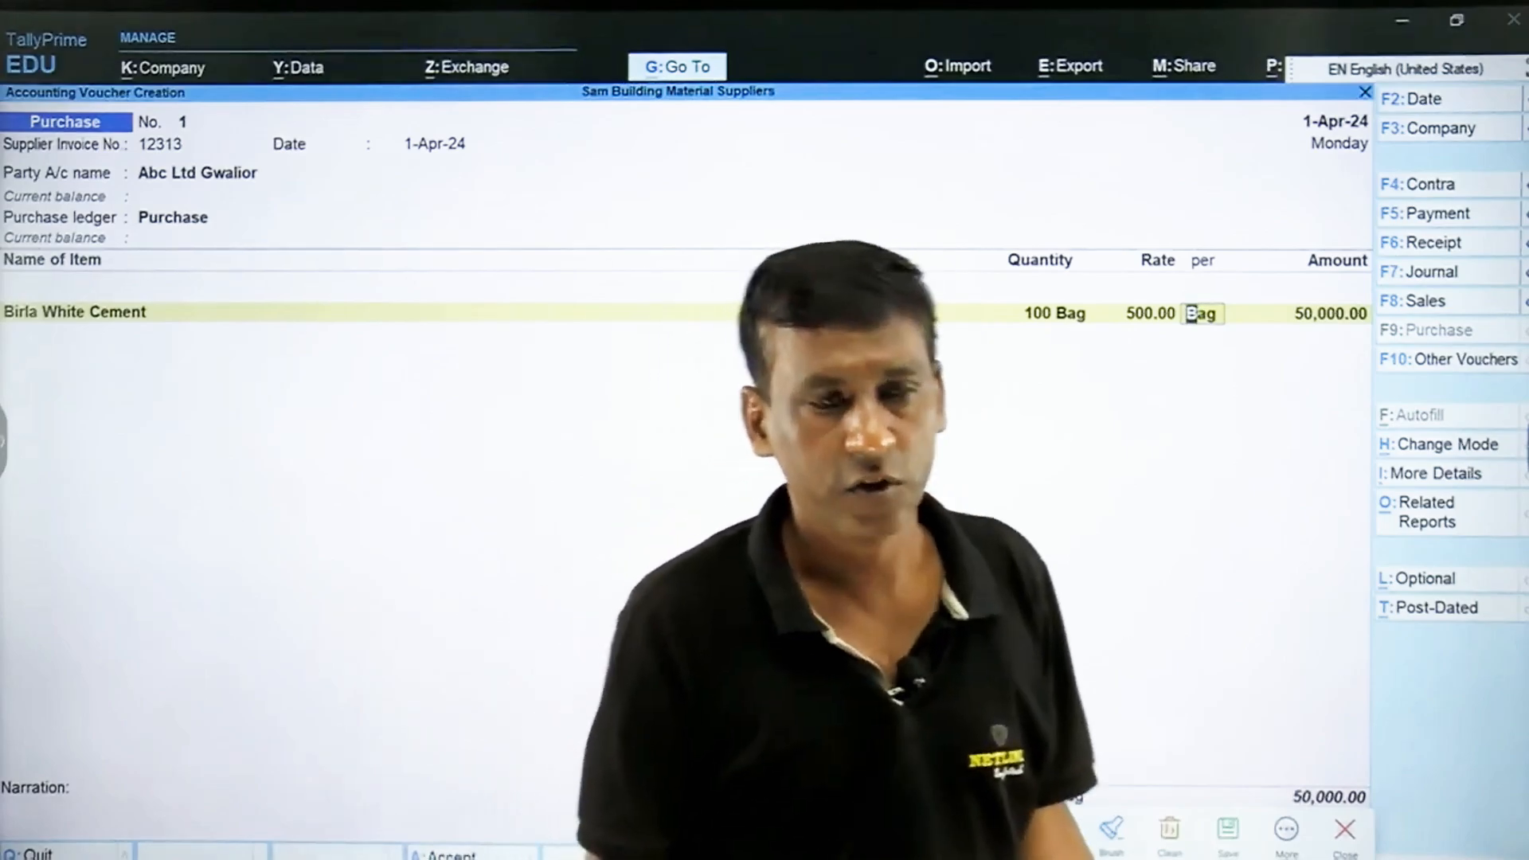
Complete the Birla White Cement line with 100 Bag at 500.00 per Bag, keeping GST and HSN/SAC details as per masters.
{"action": "key", "text": "Return"}
{"action": "key", "text": "Return"}
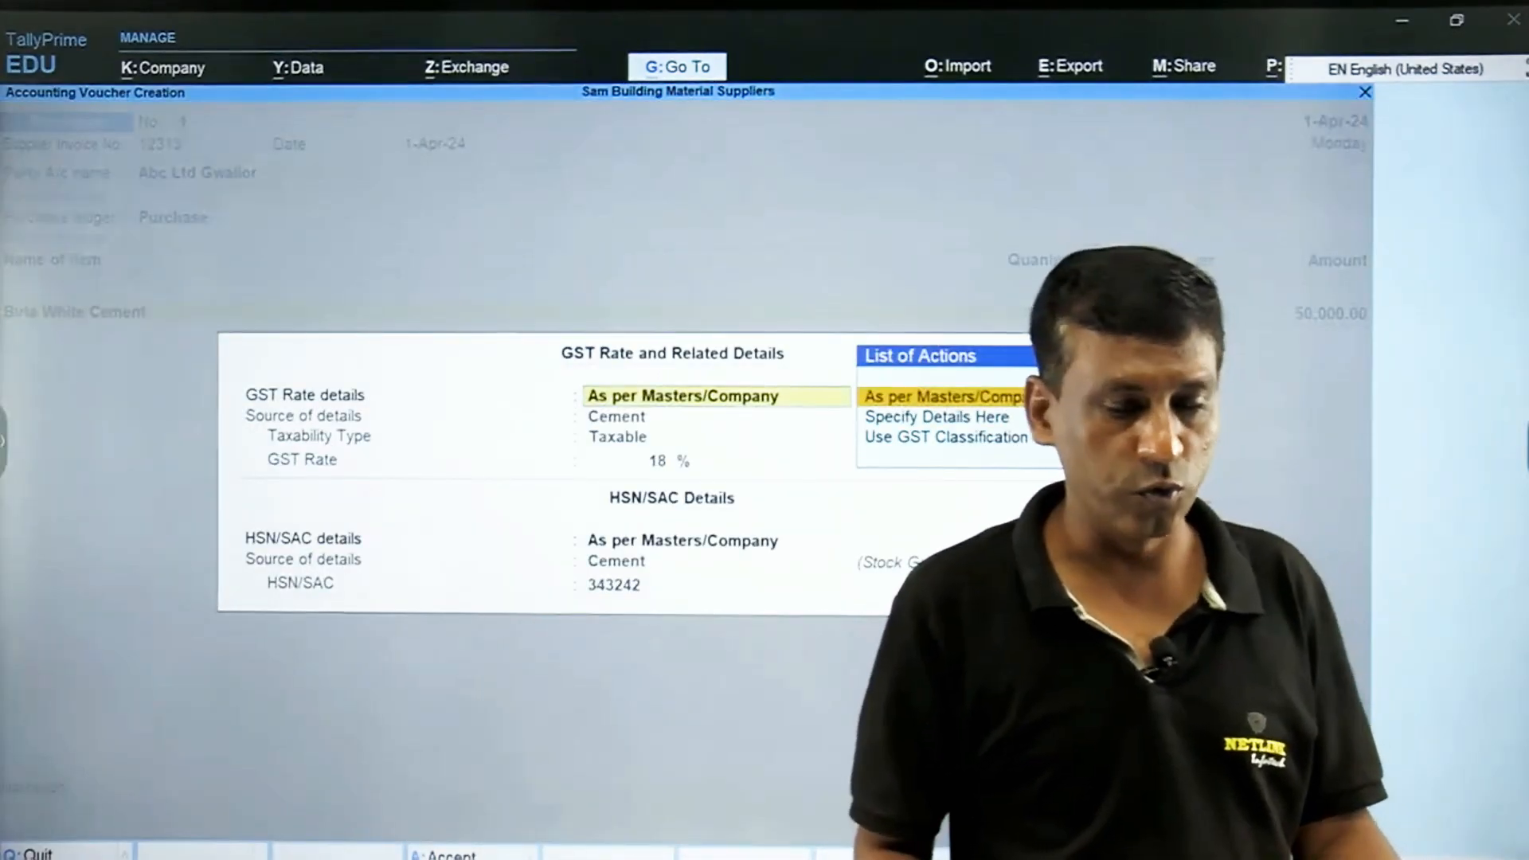
{"action": "key", "text": "Return"}
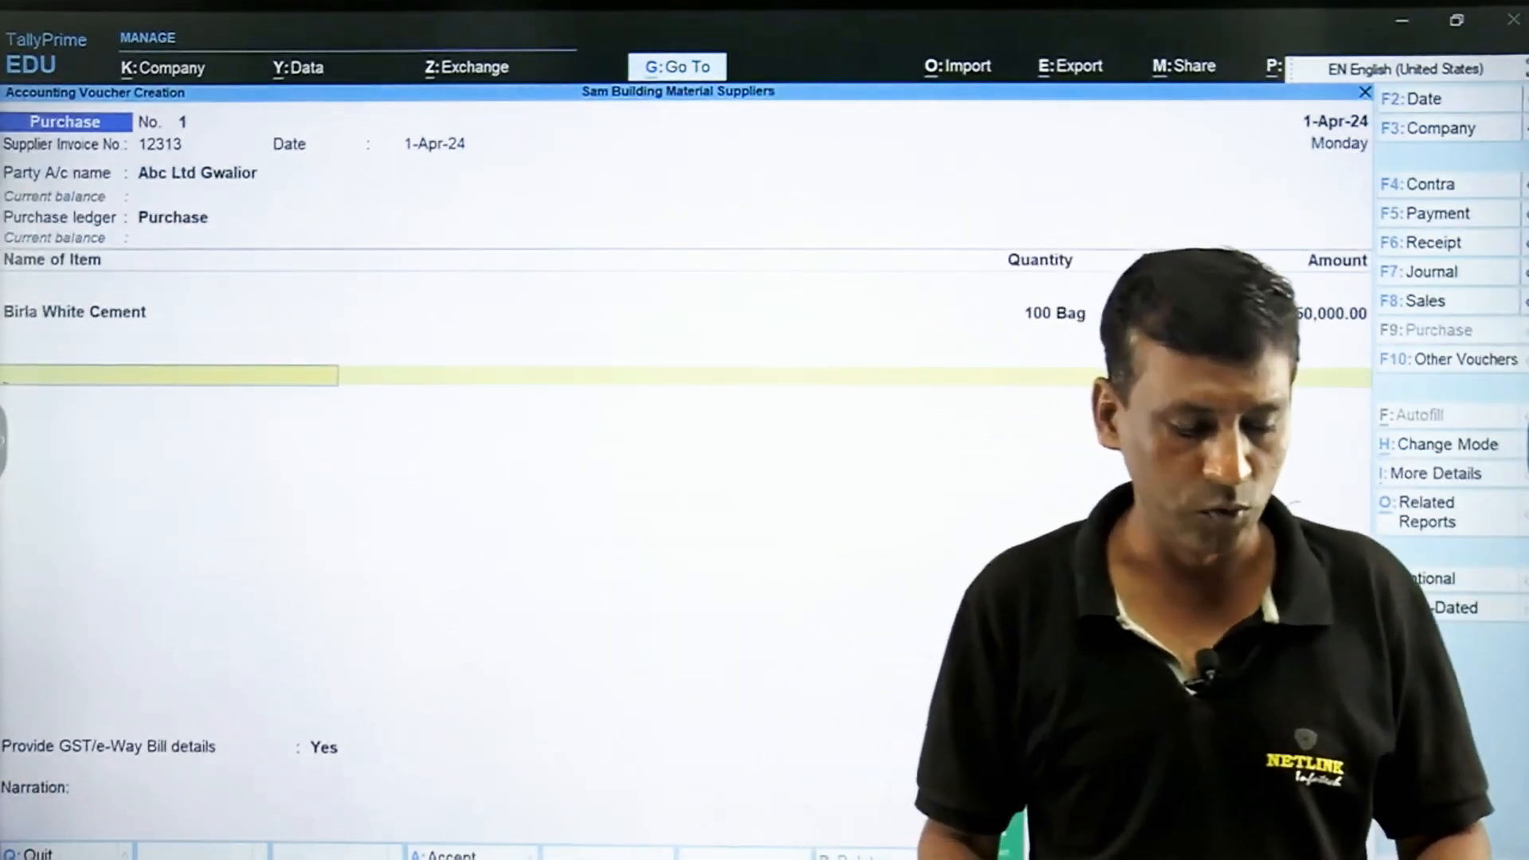
Start a new ledger named CGST under Duties & Taxes from the purchase voucher.
{"action": "key", "text": "alt+c"}
{"action": "type", "text": "CGST"}
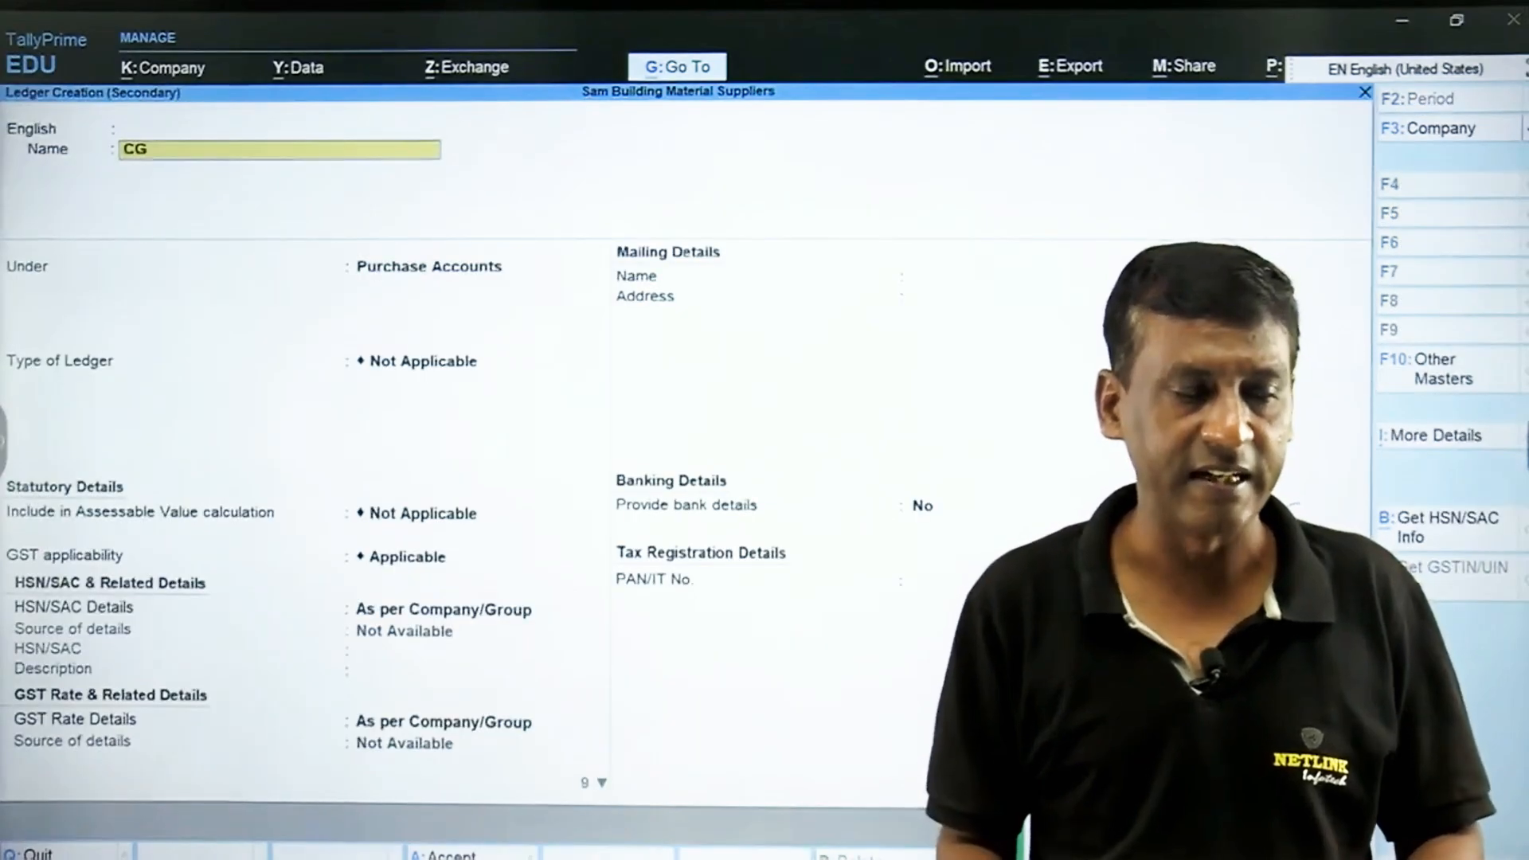
{"action": "key", "text": "Return"}
{"action": "key", "text": "Return"}
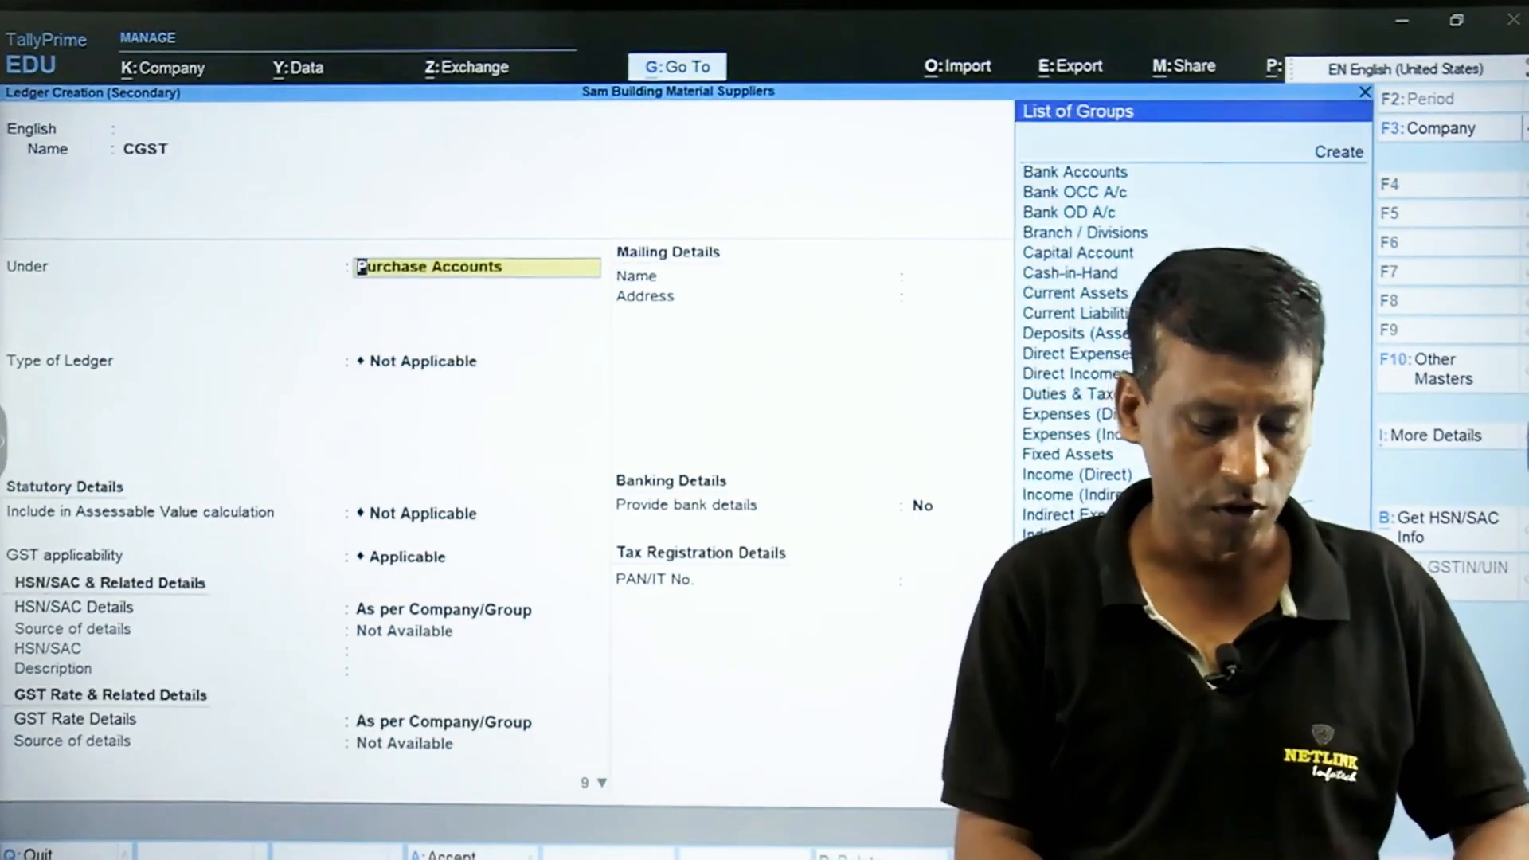
{"action": "type", "text": "DUT"}
{"action": "key", "text": "Return"}
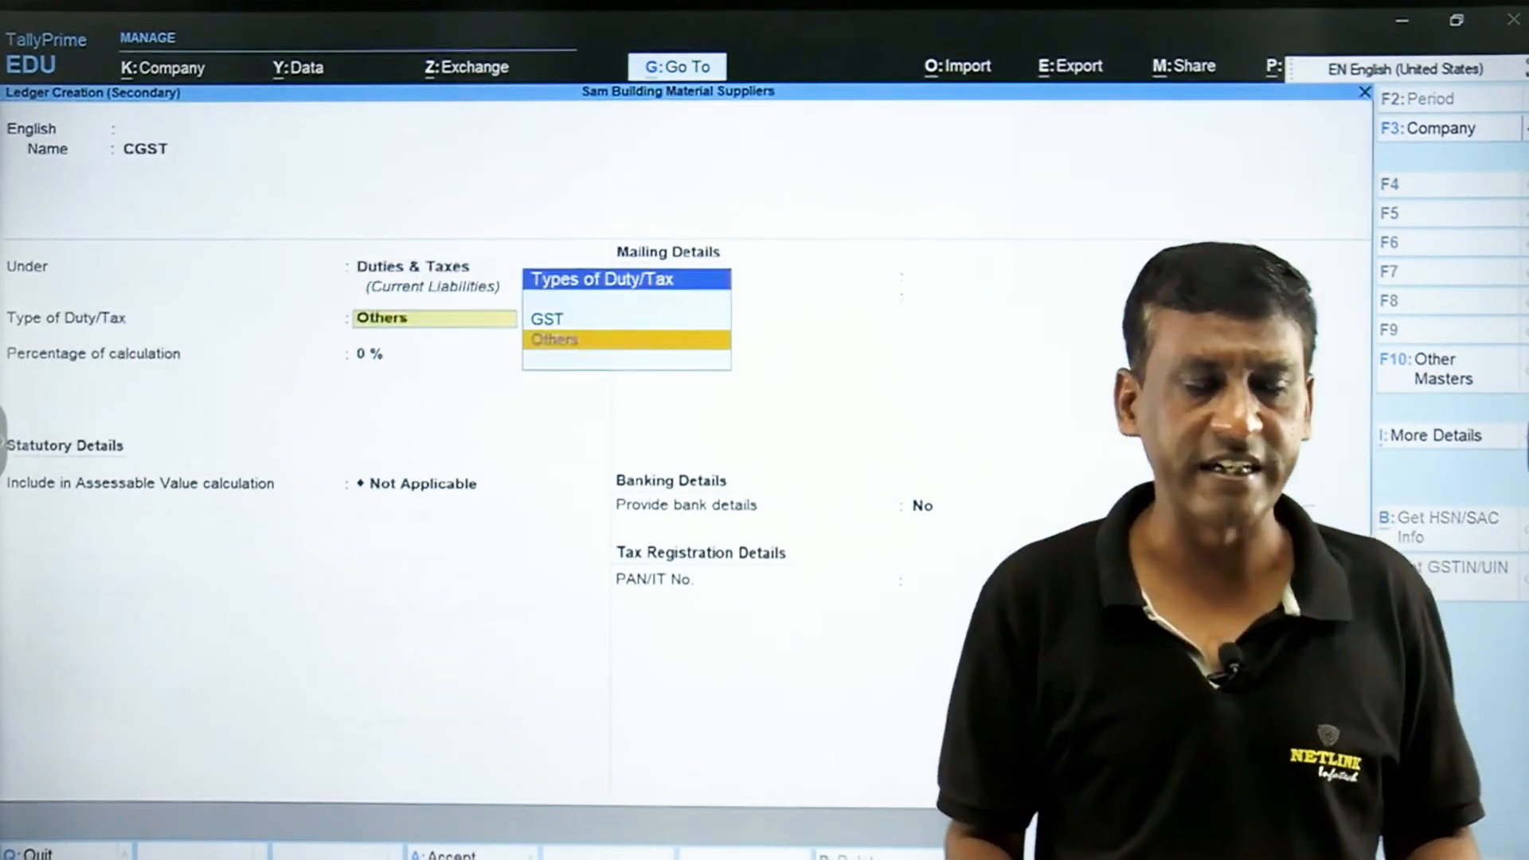
Set the CGST ledger's duty type to GST and tax type to CGST, and save it into the voucher.
{"action": "key", "text": "Up"}
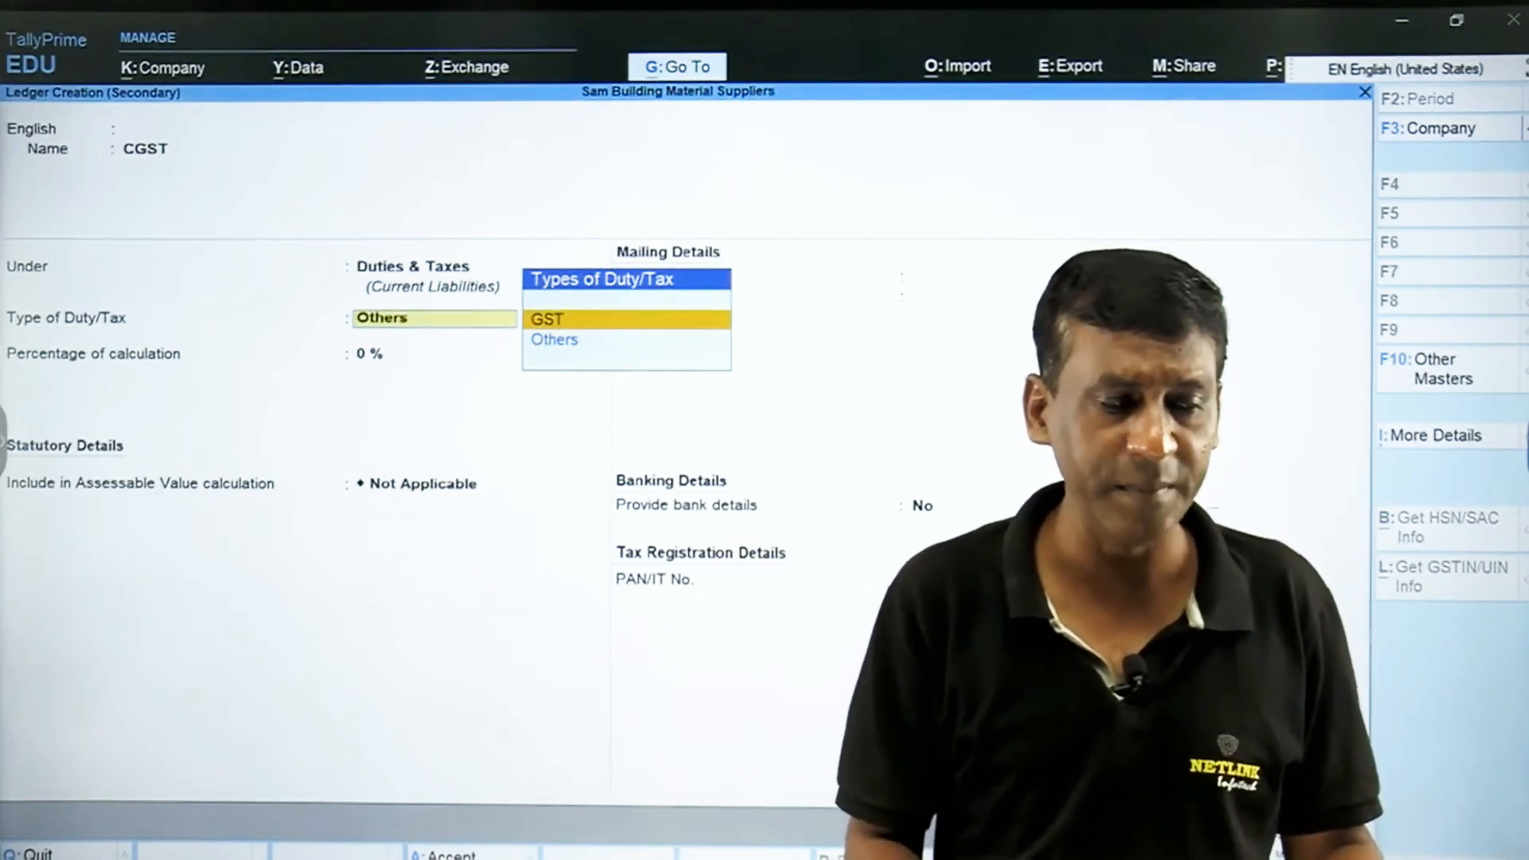
{"action": "key", "text": "Return"}
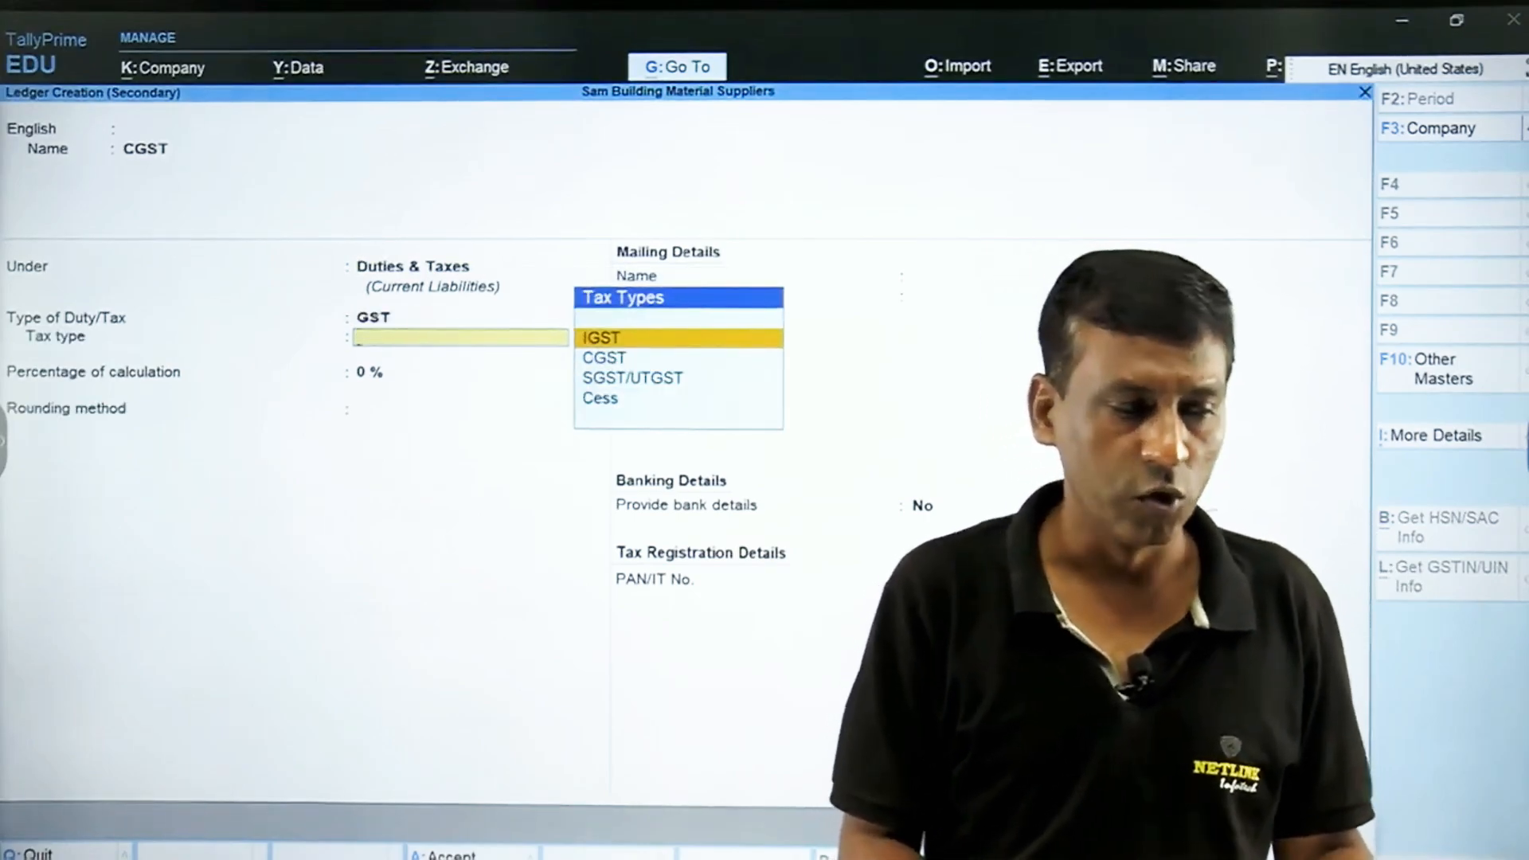
{"action": "key", "text": "Down"}
{"action": "key", "text": "Return"}
{"action": "key", "text": "Return"}
{"action": "key", "text": "Return"}
{"action": "key", "text": "Return"}
{"action": "key", "text": "Return"}
{"action": "key", "text": "Return"}
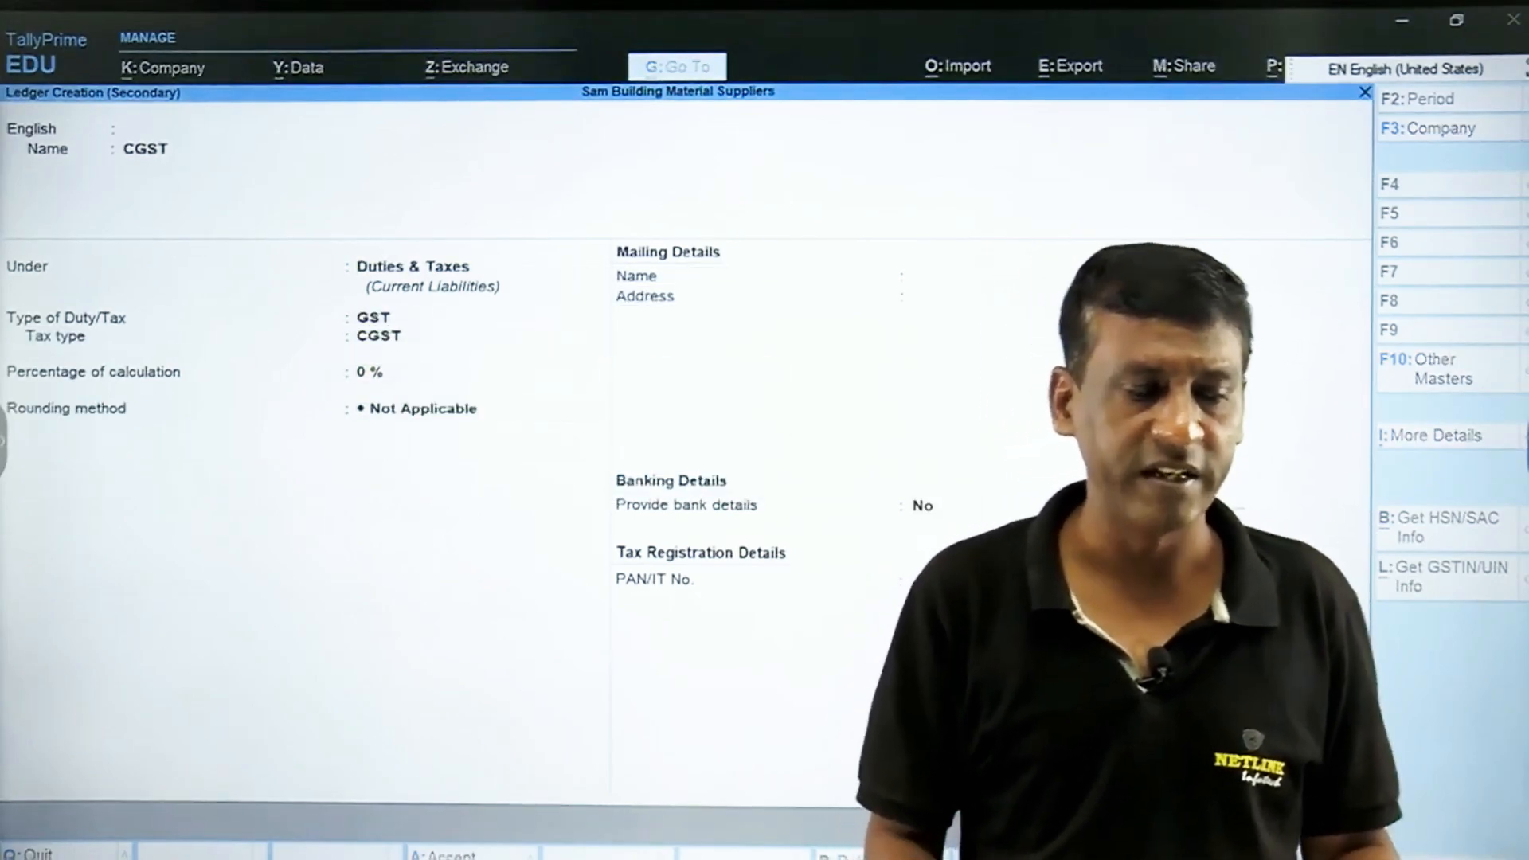
{"action": "key", "text": "Return"}
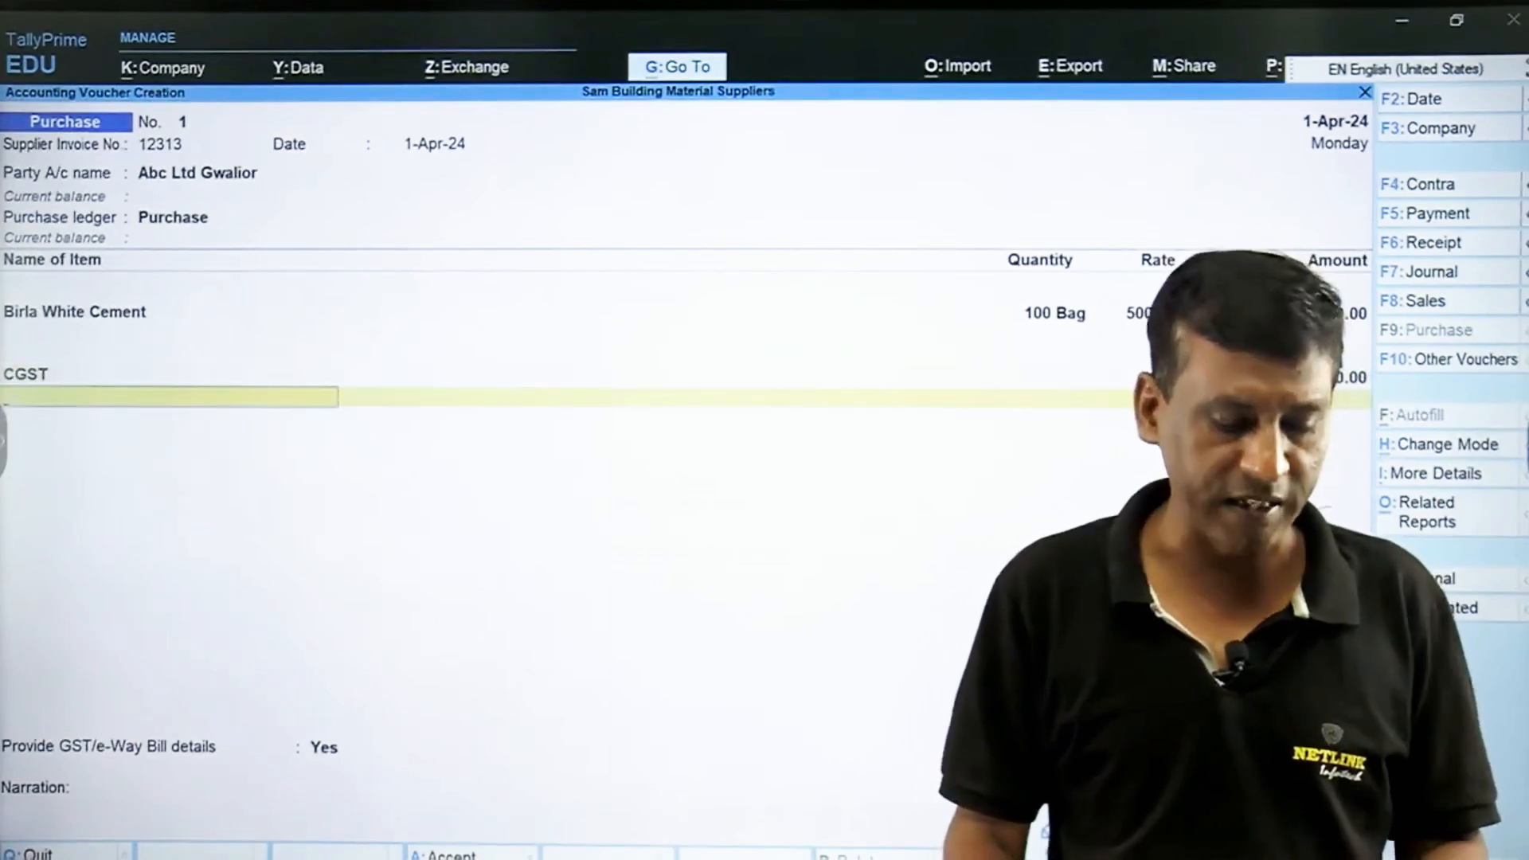
Start a new ledger named SGST under Duties & Taxes from the purchase voucher.
{"action": "key", "text": "alt+c"}
{"action": "type", "text": "S"}
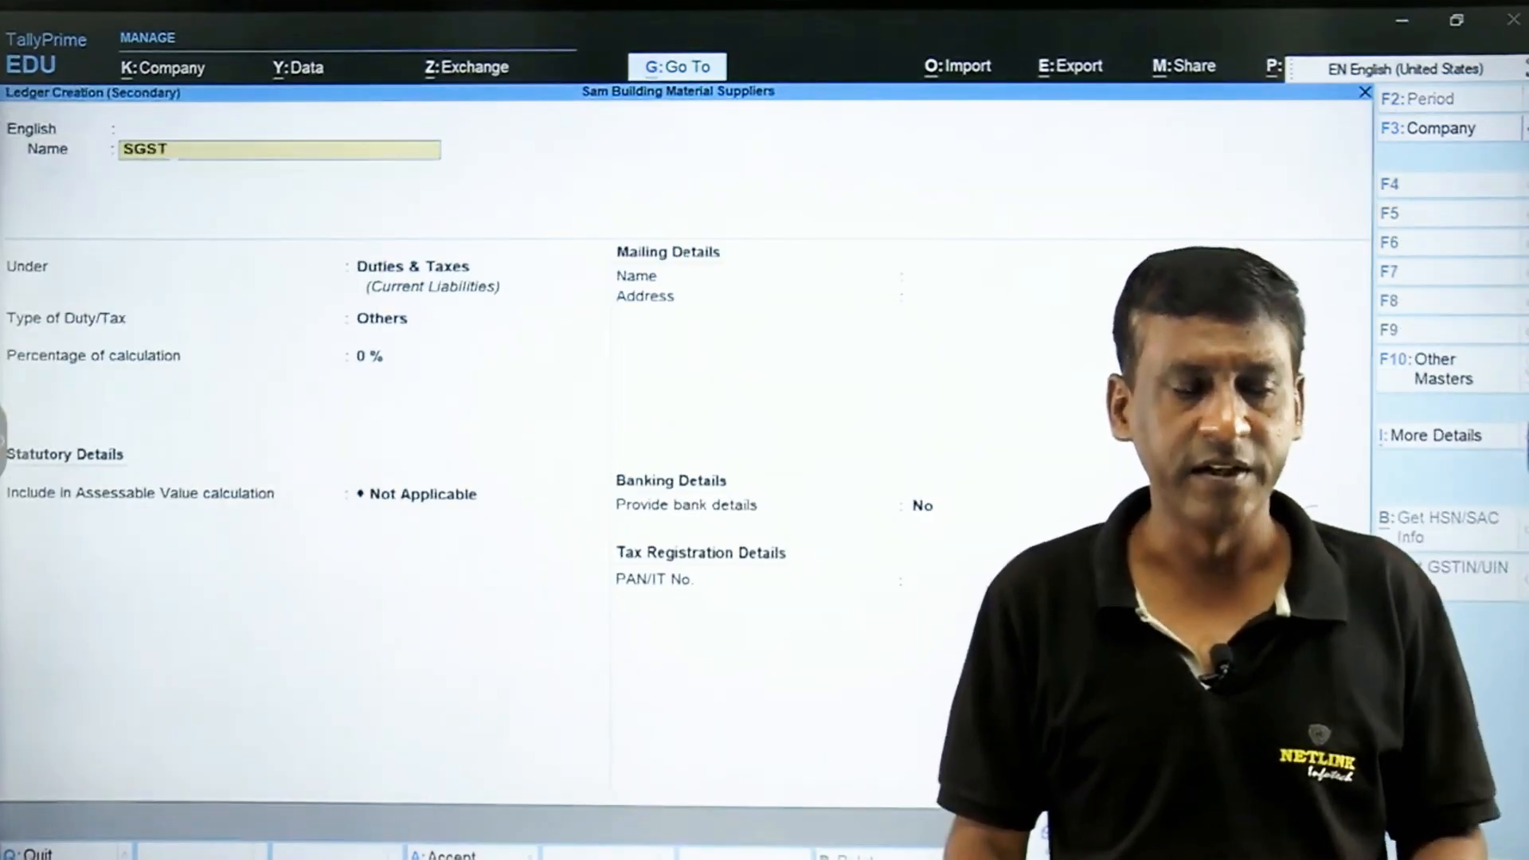
{"action": "type", "text": "GST"}
{"action": "key", "text": "Return"}
{"action": "key", "text": "Return"}
{"action": "key", "text": "Return"}
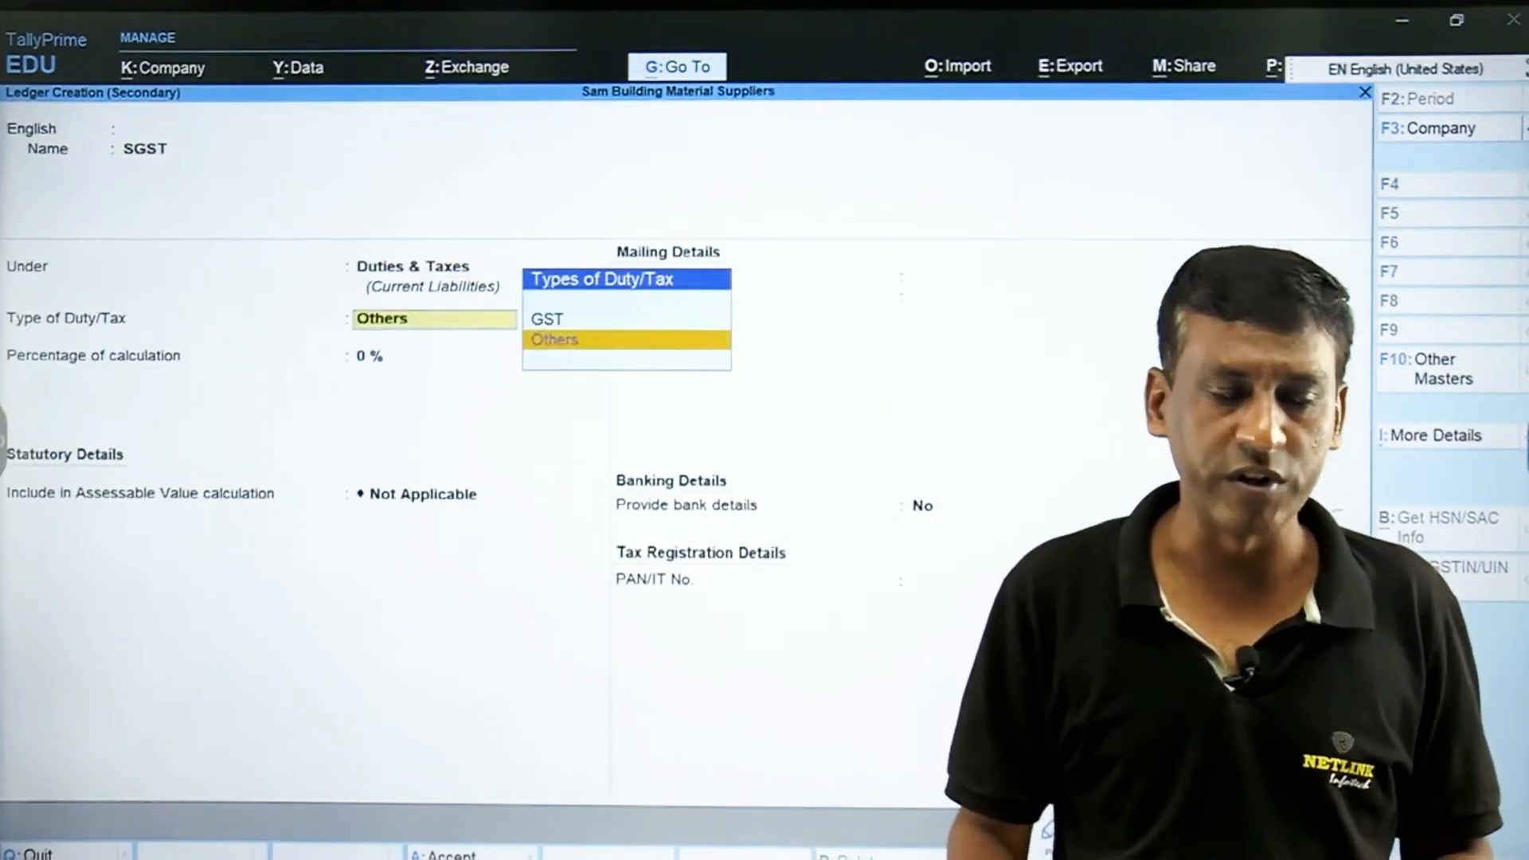
Set the SGST ledger's duty type to GST and tax type to SGST/UTGST without rounding, and save it into the voucher.
{"action": "key", "text": "Up"}
{"action": "key", "text": "Return"}
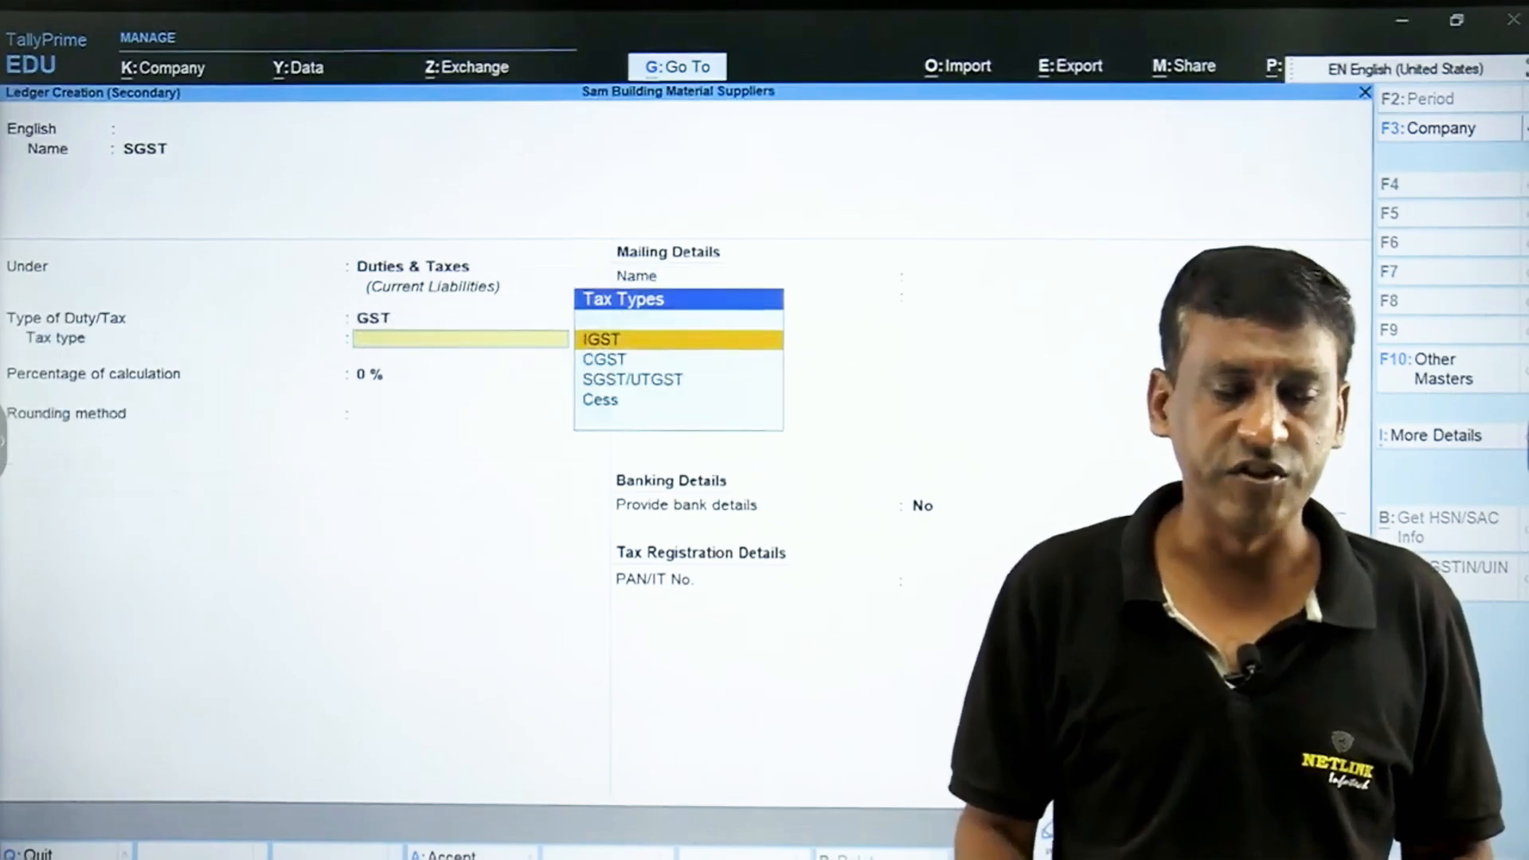
{"action": "key", "text": "Down"}
{"action": "key", "text": "Down"}
{"action": "key", "text": "Return"}
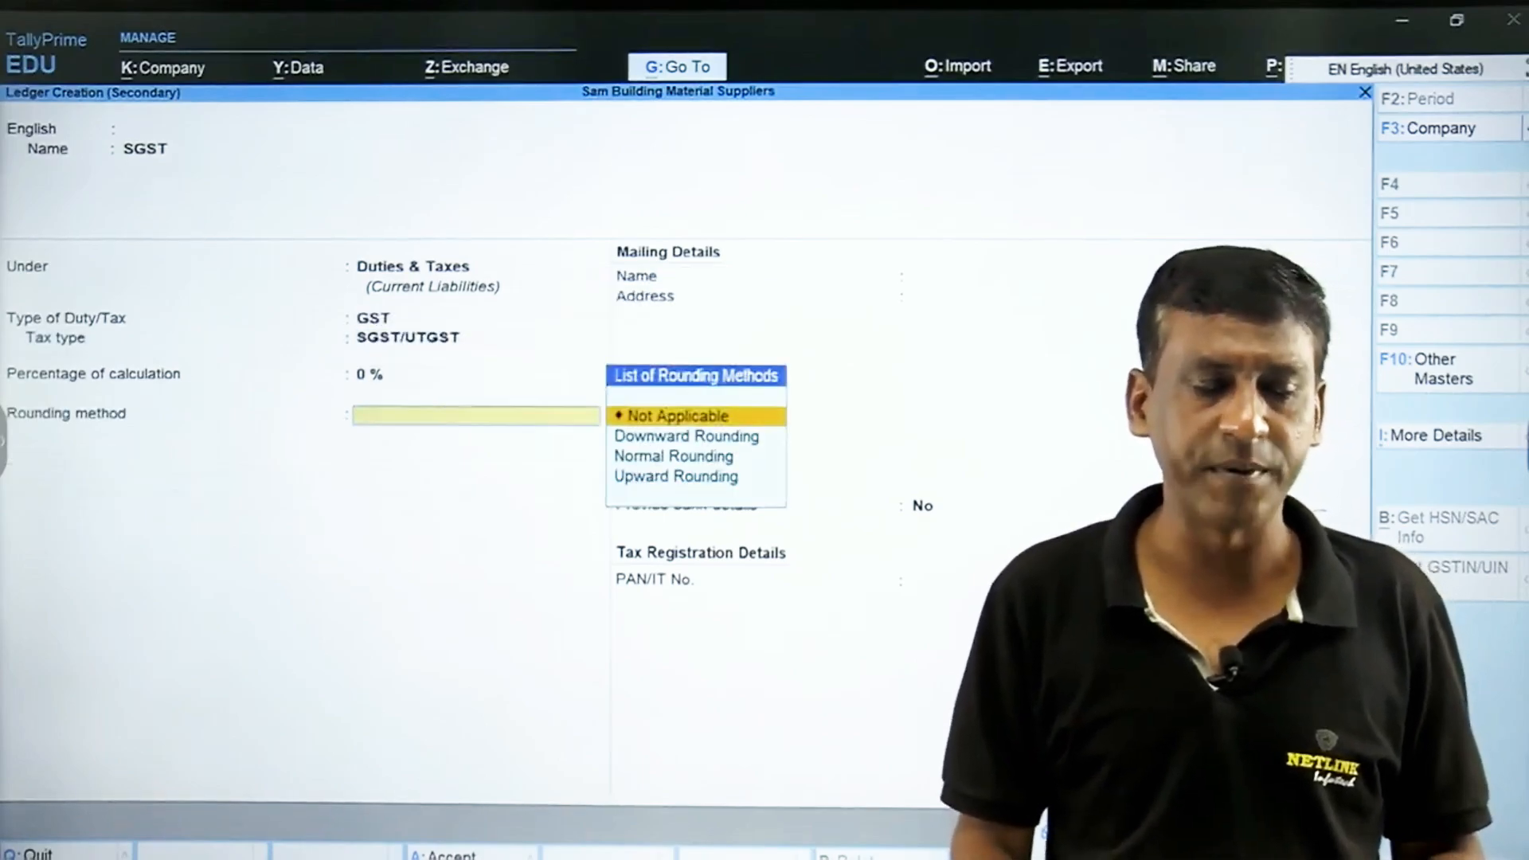
{"action": "key", "text": "Return"}
{"action": "key", "text": "ctrl+a"}
{"action": "key", "text": "Return"}
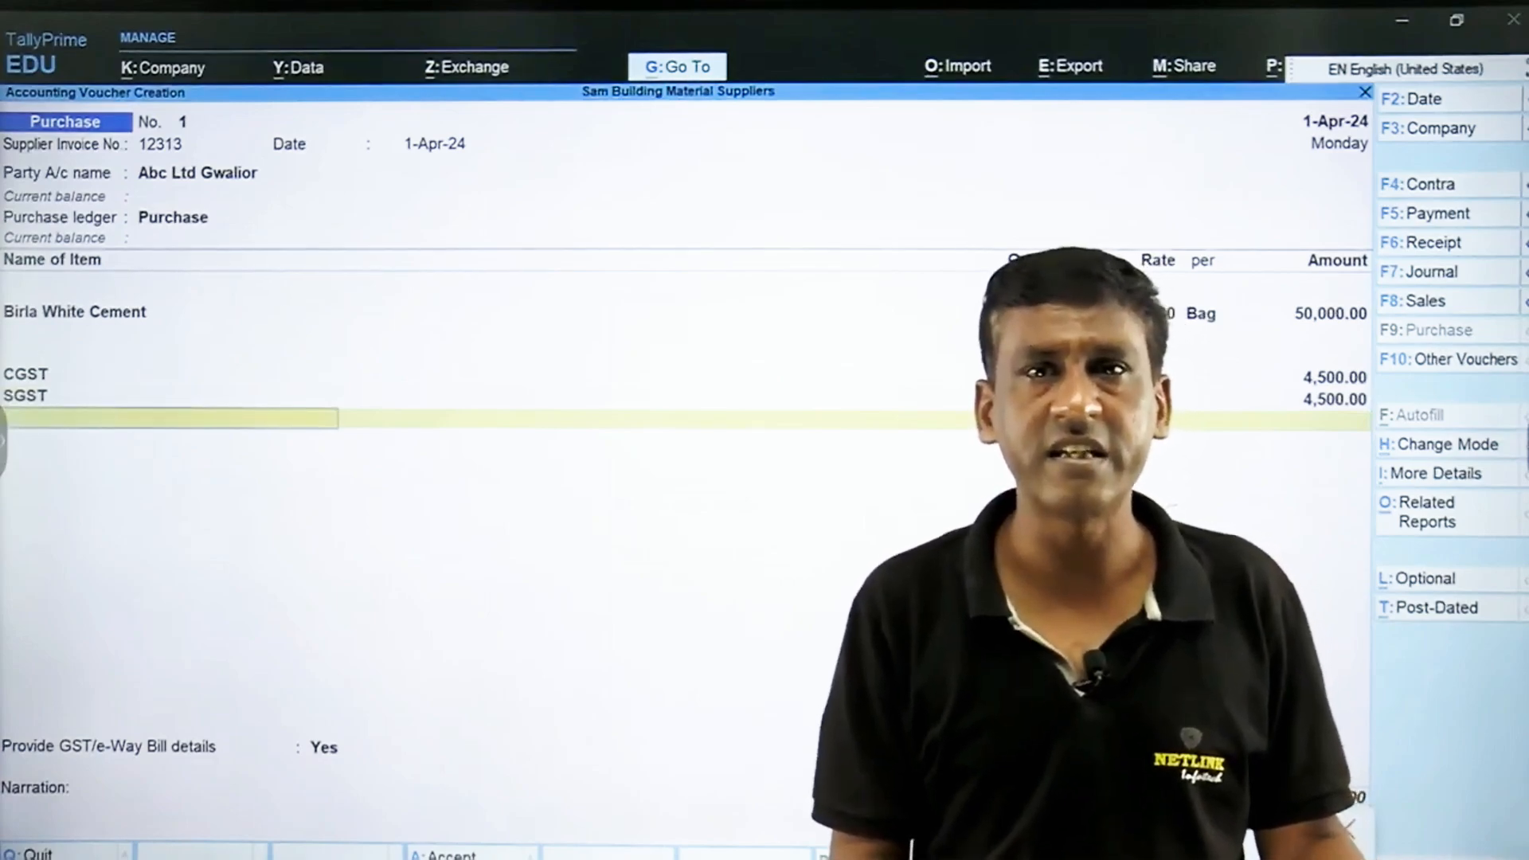
Leave the e-Way Bill details blank, keep the bill for Abc Ltd Gwalior as New Ref, and save the purchase voucher.
{"action": "key", "text": "Return"}
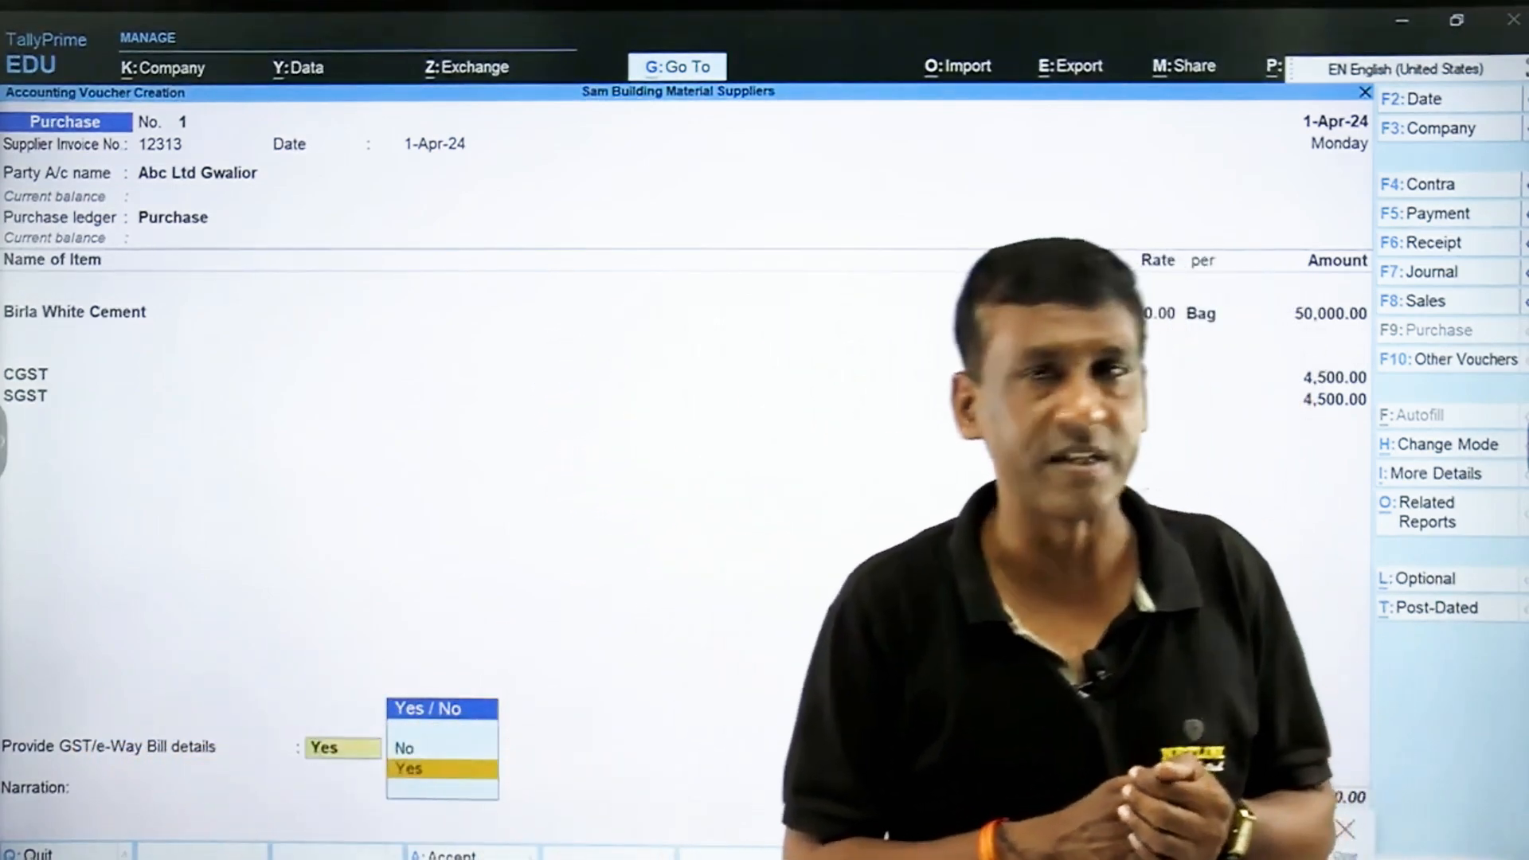
{"action": "key", "text": "Return"}
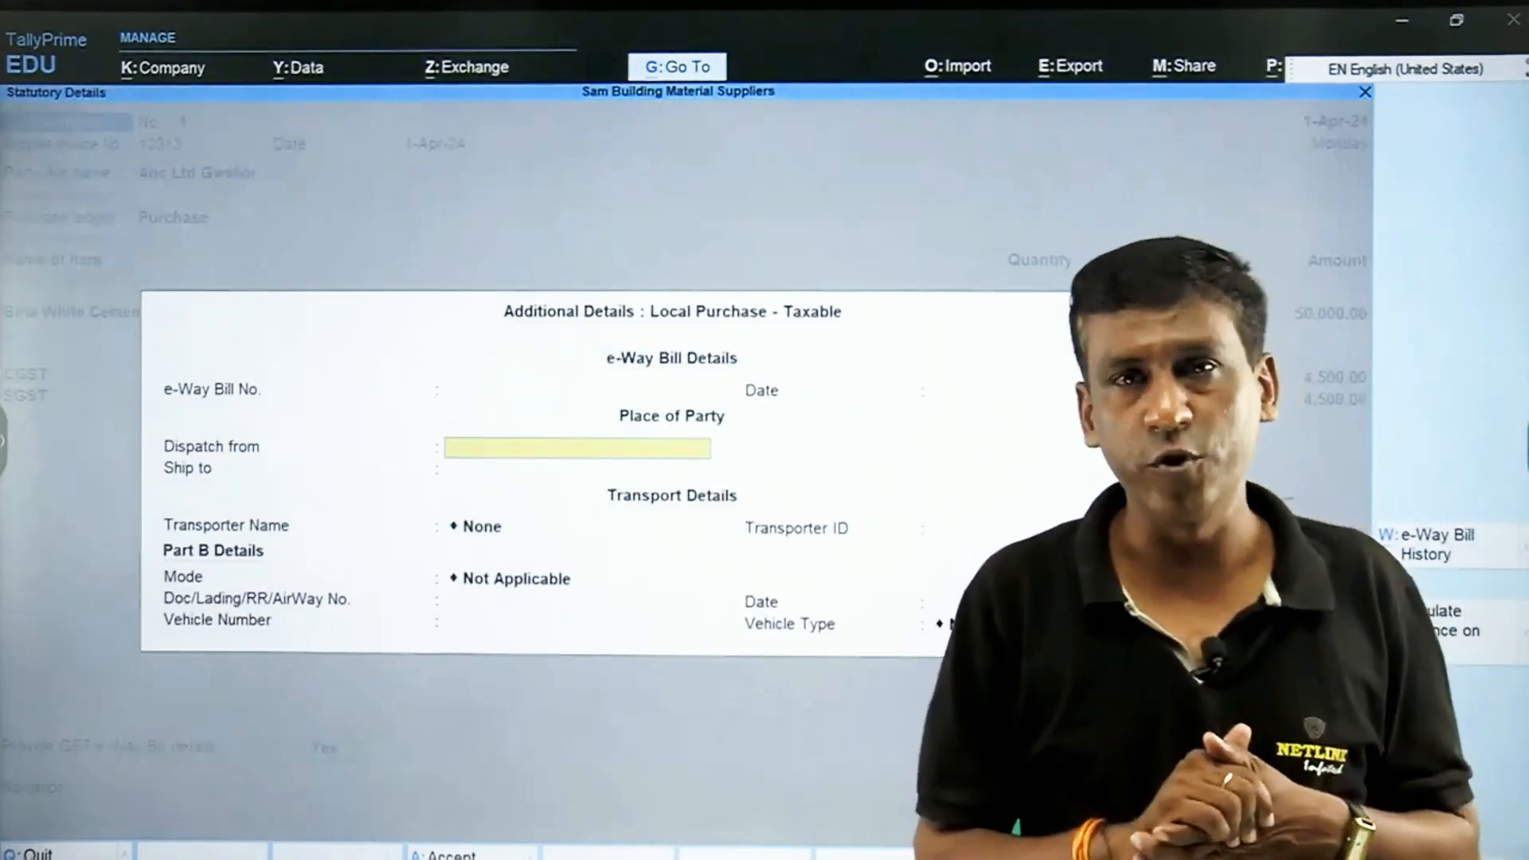
{"action": "key", "text": "Return"}
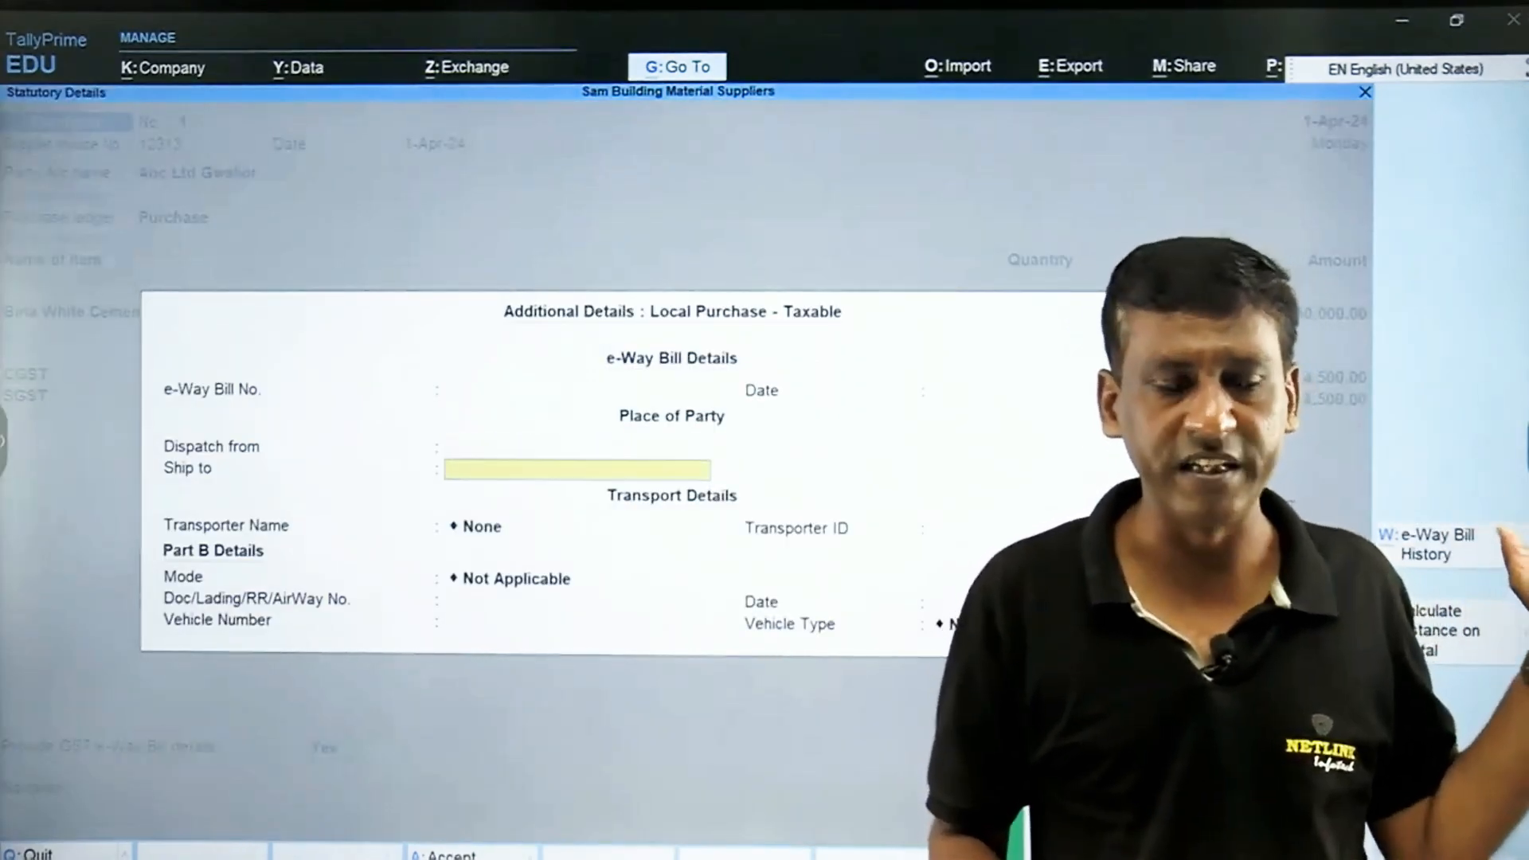
{"action": "key", "text": "Return"}
{"action": "key", "text": "ctrl+a"}
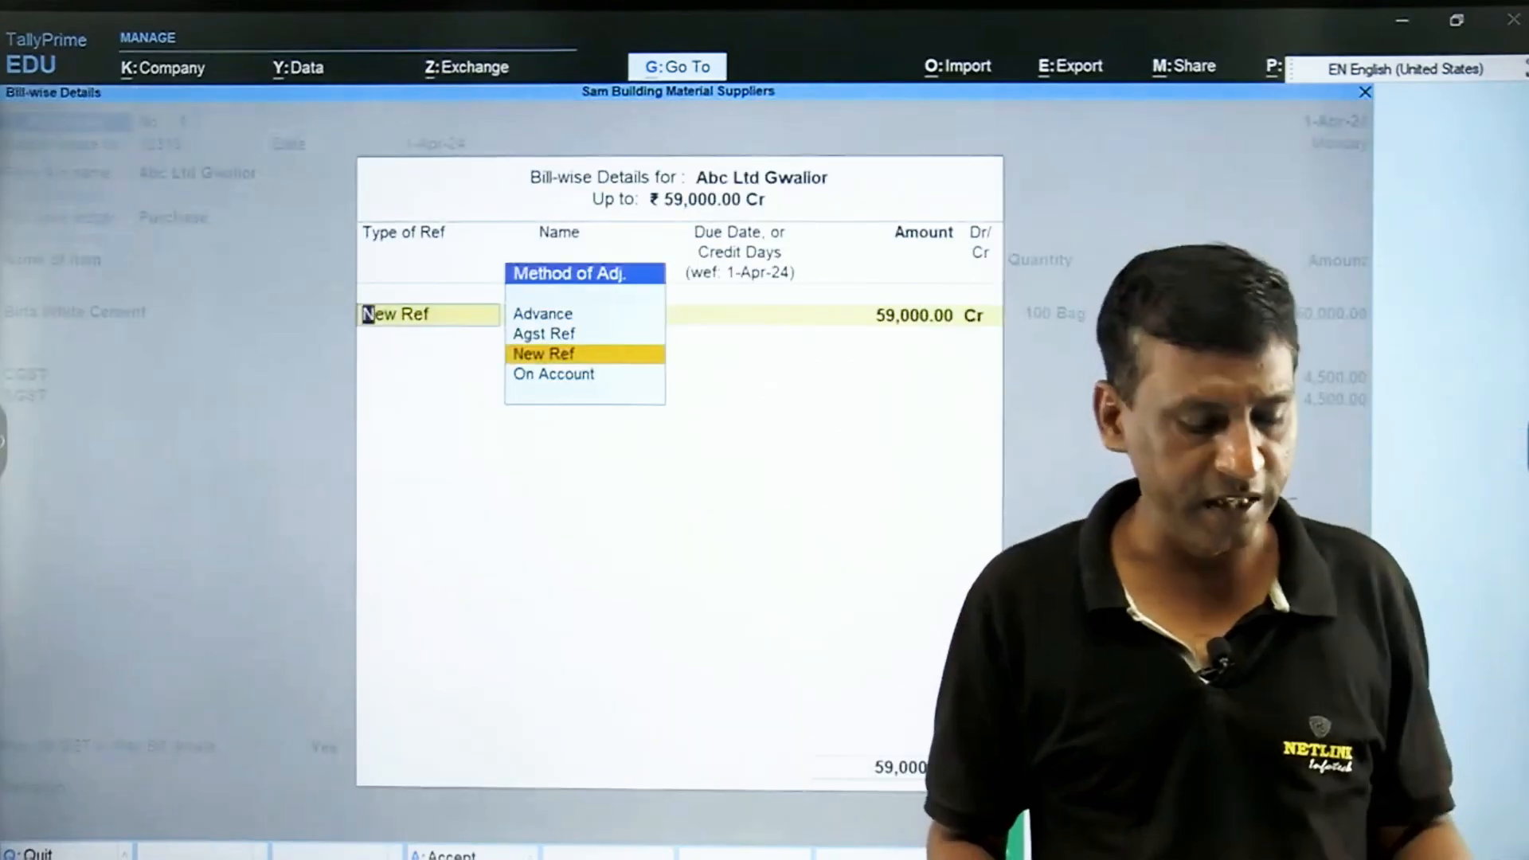
{"action": "key", "text": "ctrl+a"}
{"action": "key", "text": "ctrl+a"}
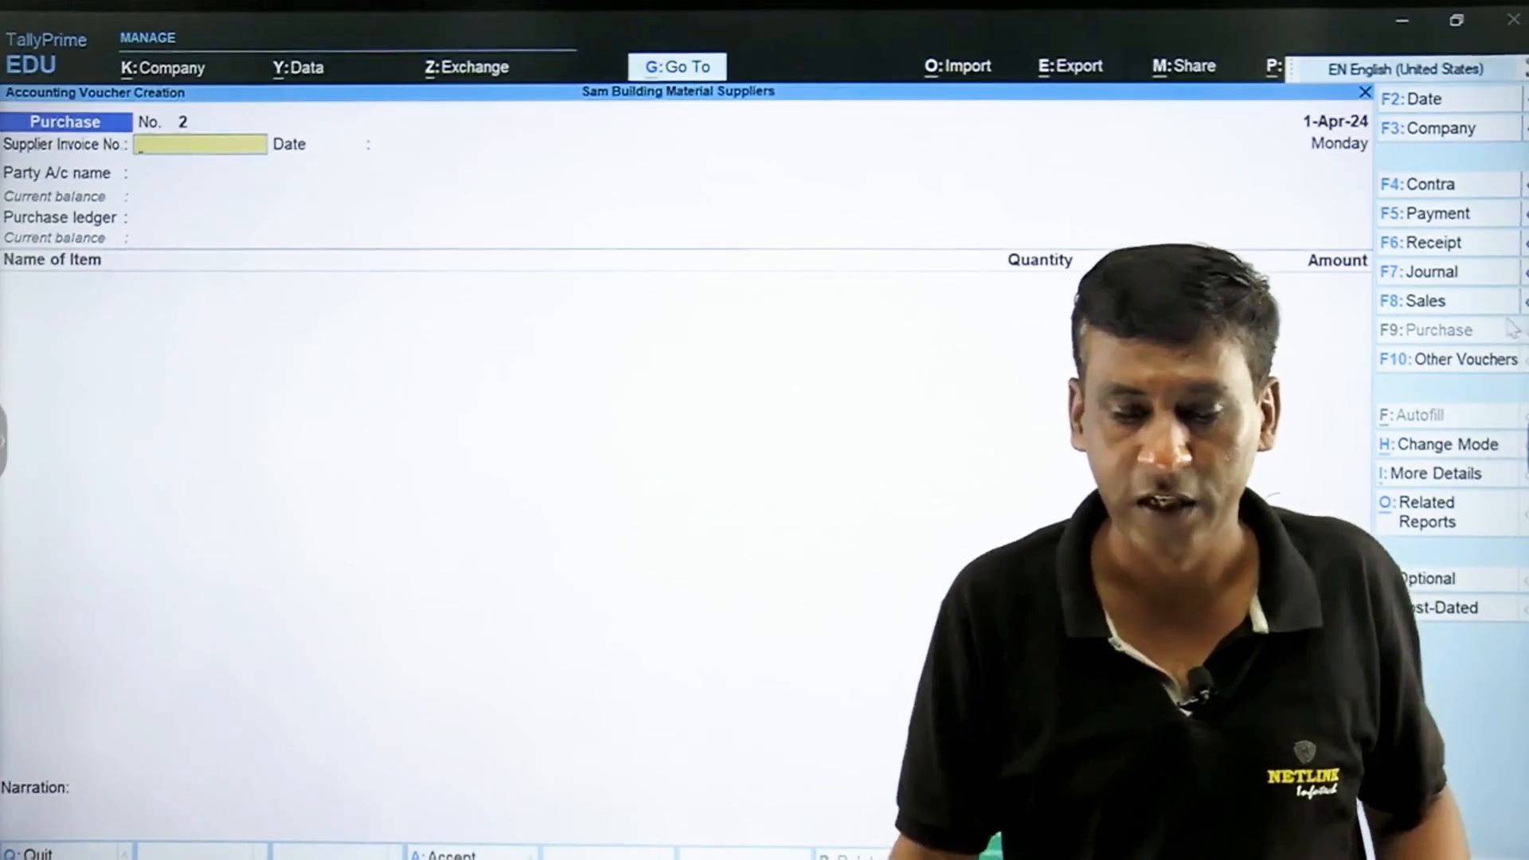
Start a sales voucher and a new party ledger named RAVI TRADING CO. SURAT GUJRAT under Sundry Debtors.
{"action": "left_click", "coordinate": [1433, 306]}
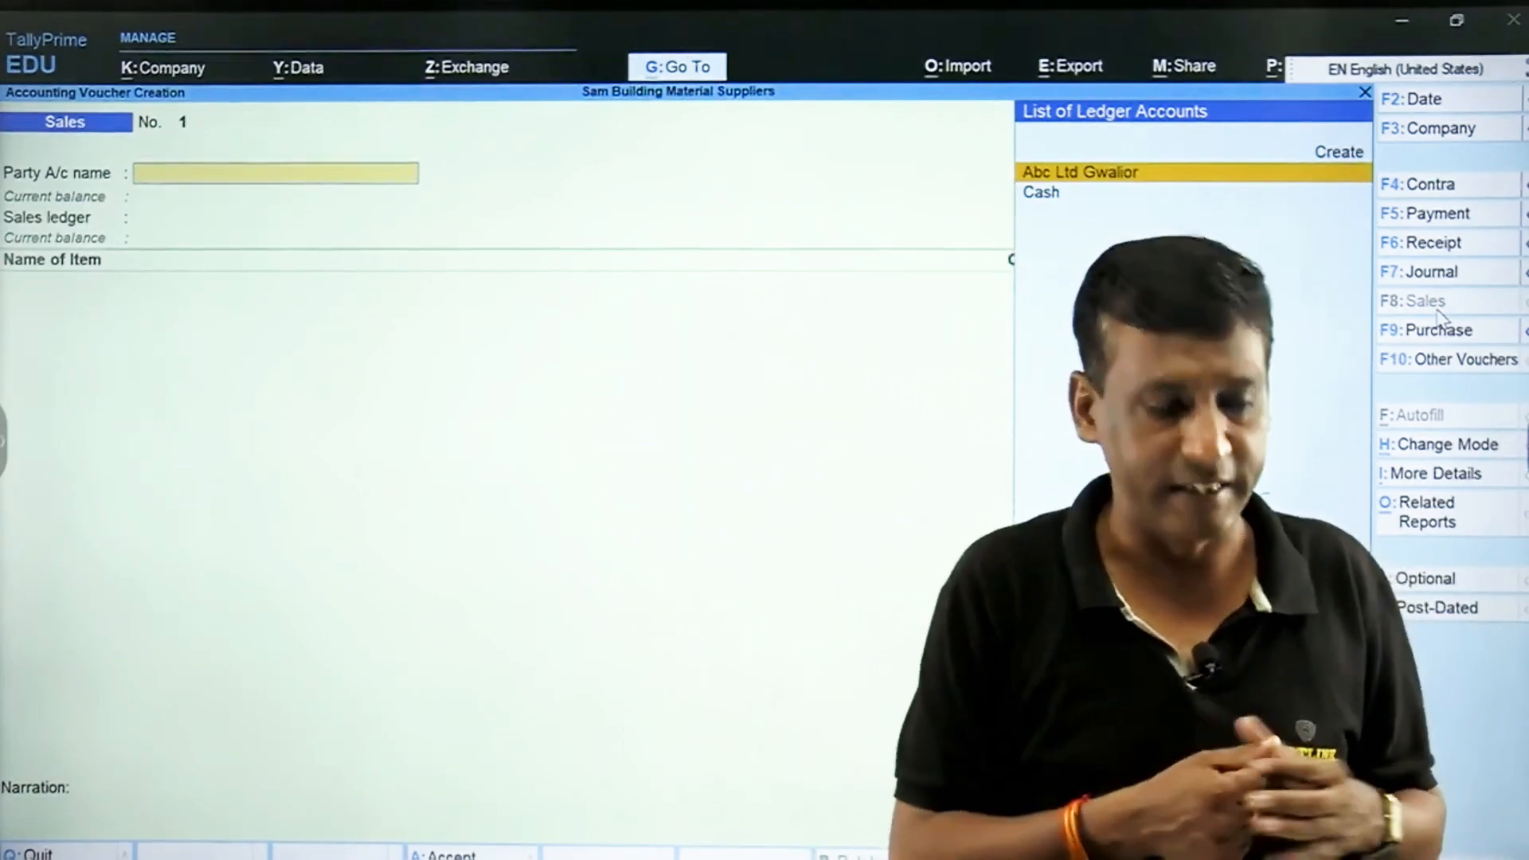
{"action": "key", "text": "alt+c"}
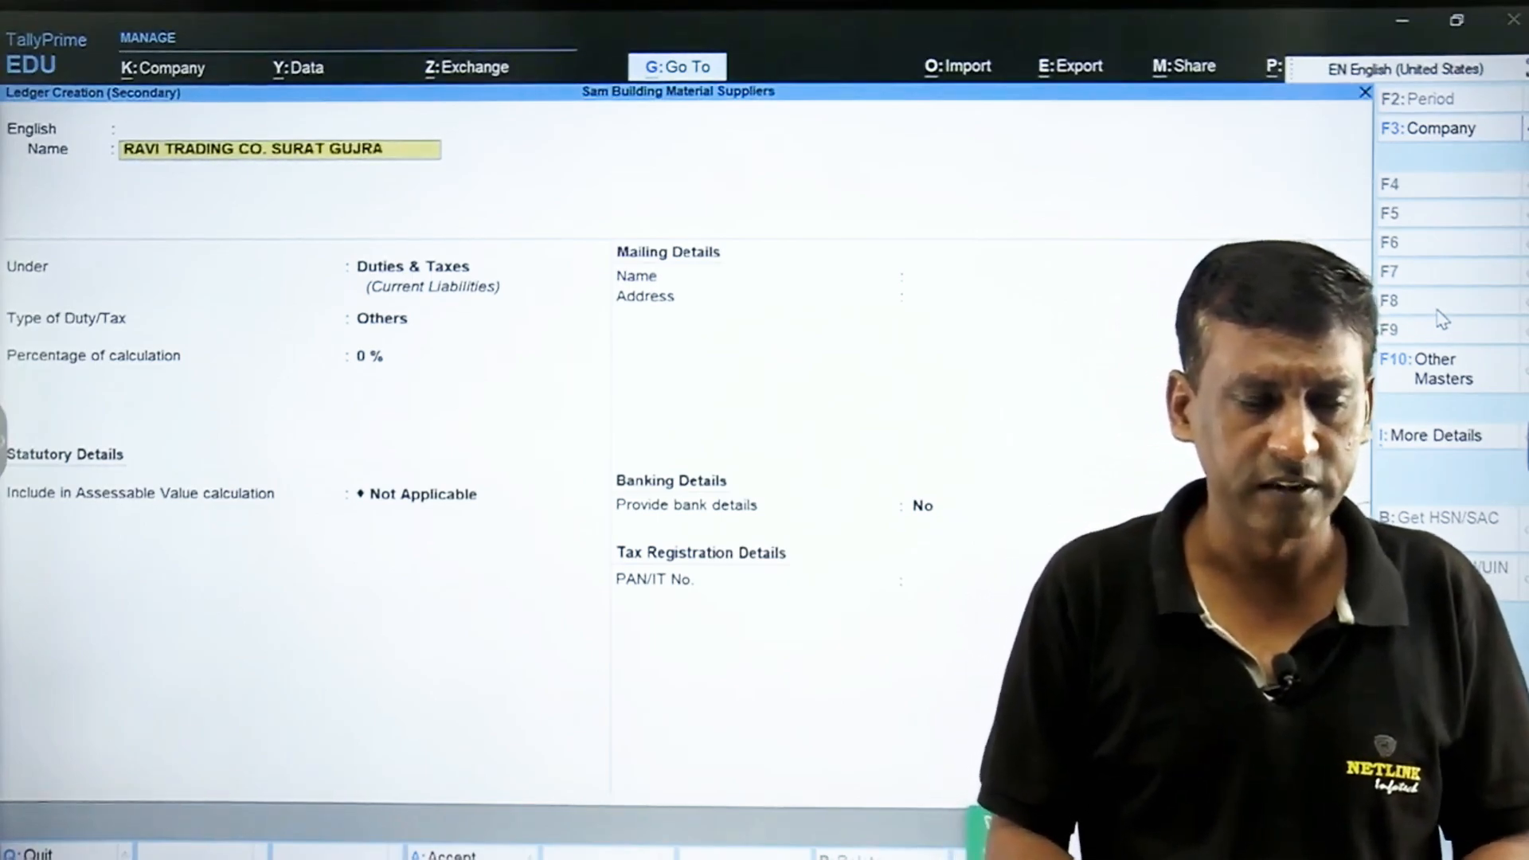
{"action": "key", "text": "Return"}
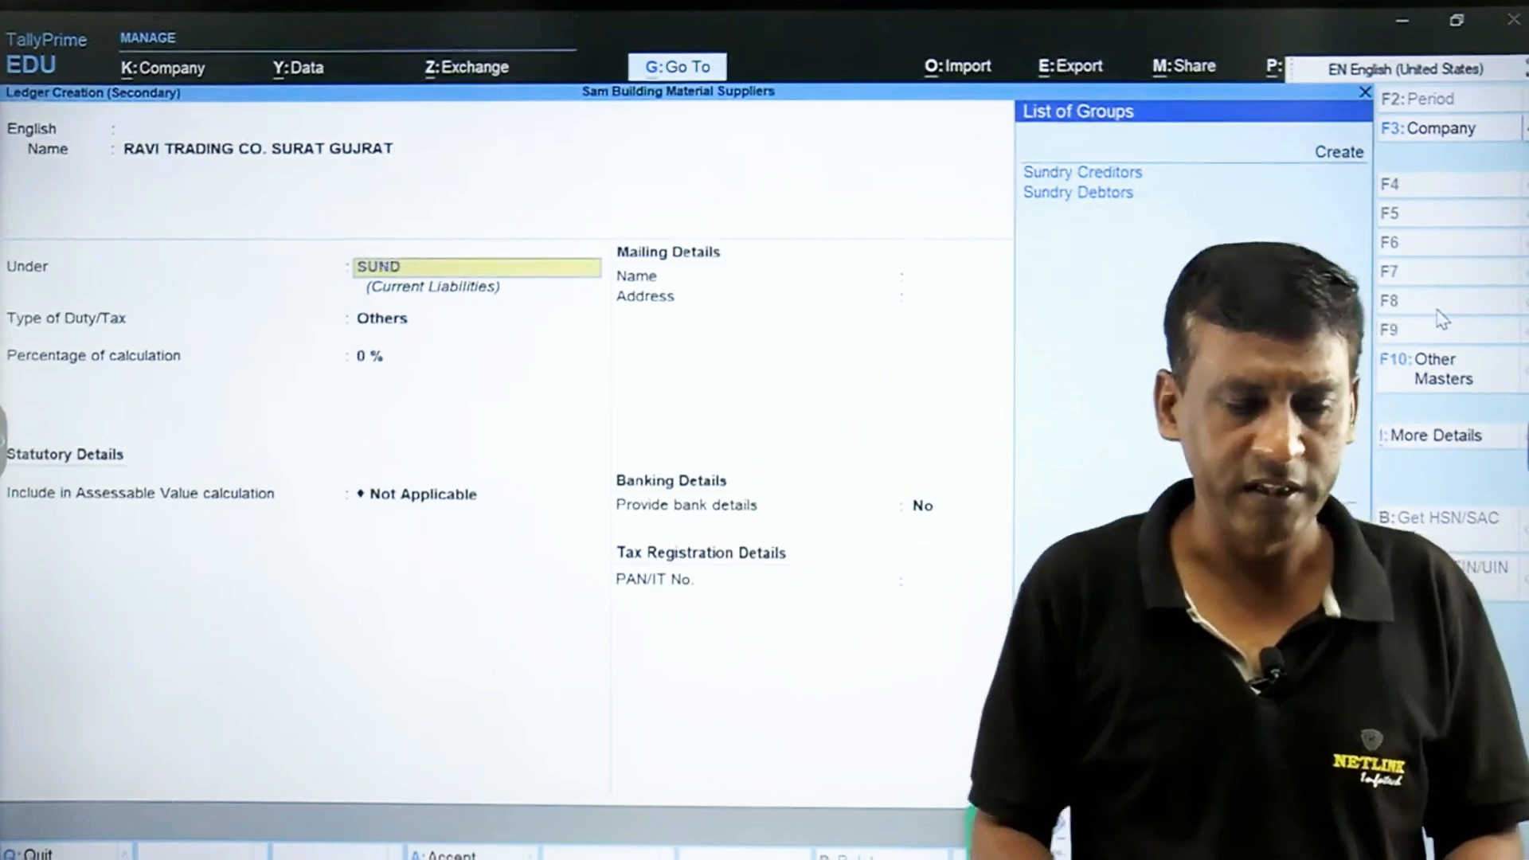
{"action": "type", "text": "SUND"}
{"action": "key", "text": "Return"}
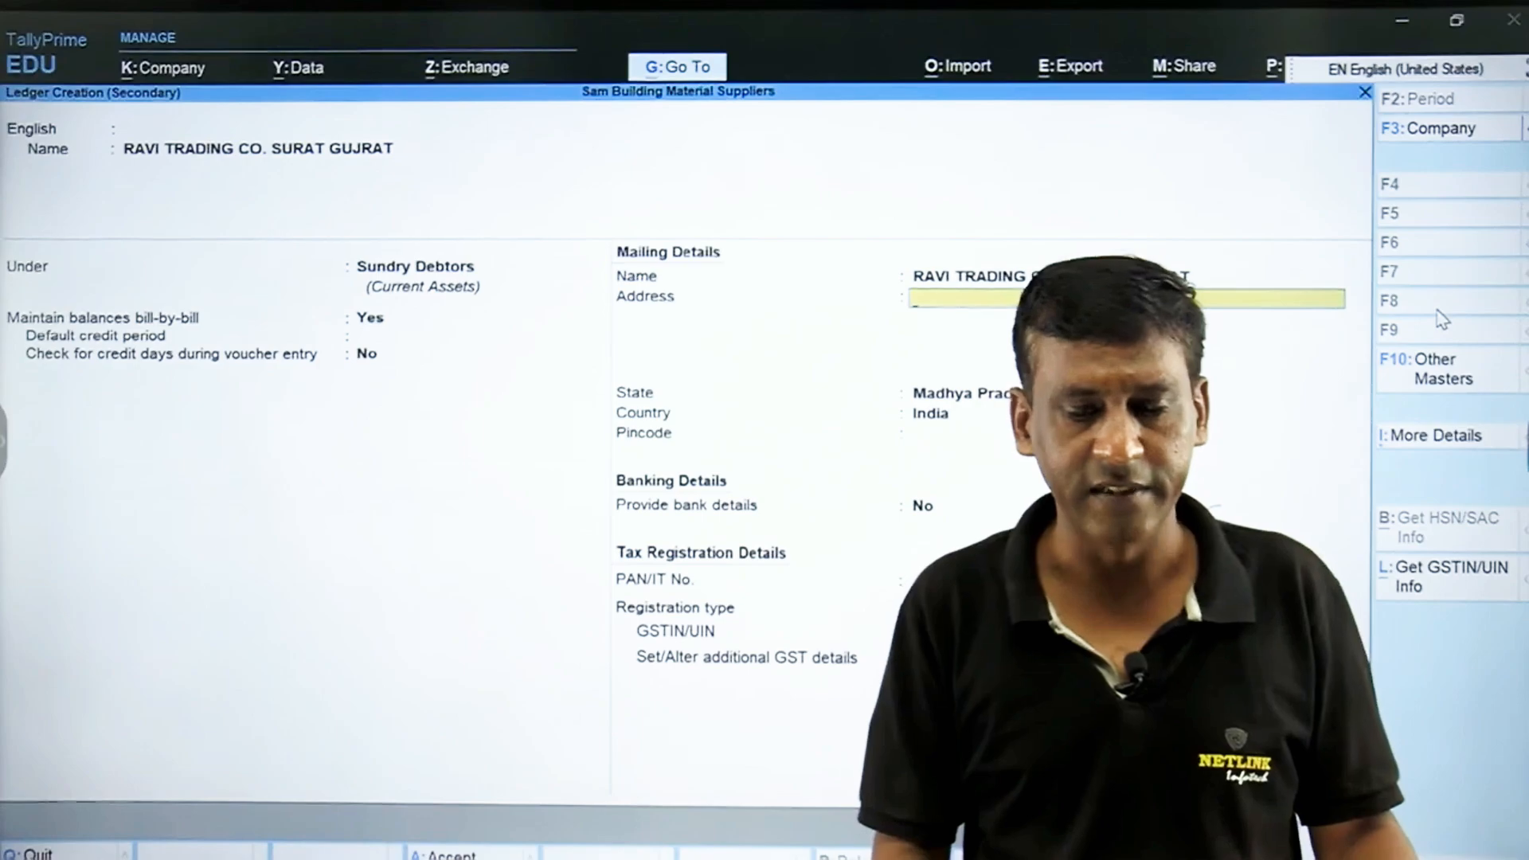
Set the party ledger's state to Gujarat, keep bank details at No and the Regular registration type, and save it into the sales voucher.
{"action": "key", "text": "Return"}
{"action": "key", "text": "Return"}
{"action": "key", "text": "Return"}
{"action": "key", "text": "Return"}
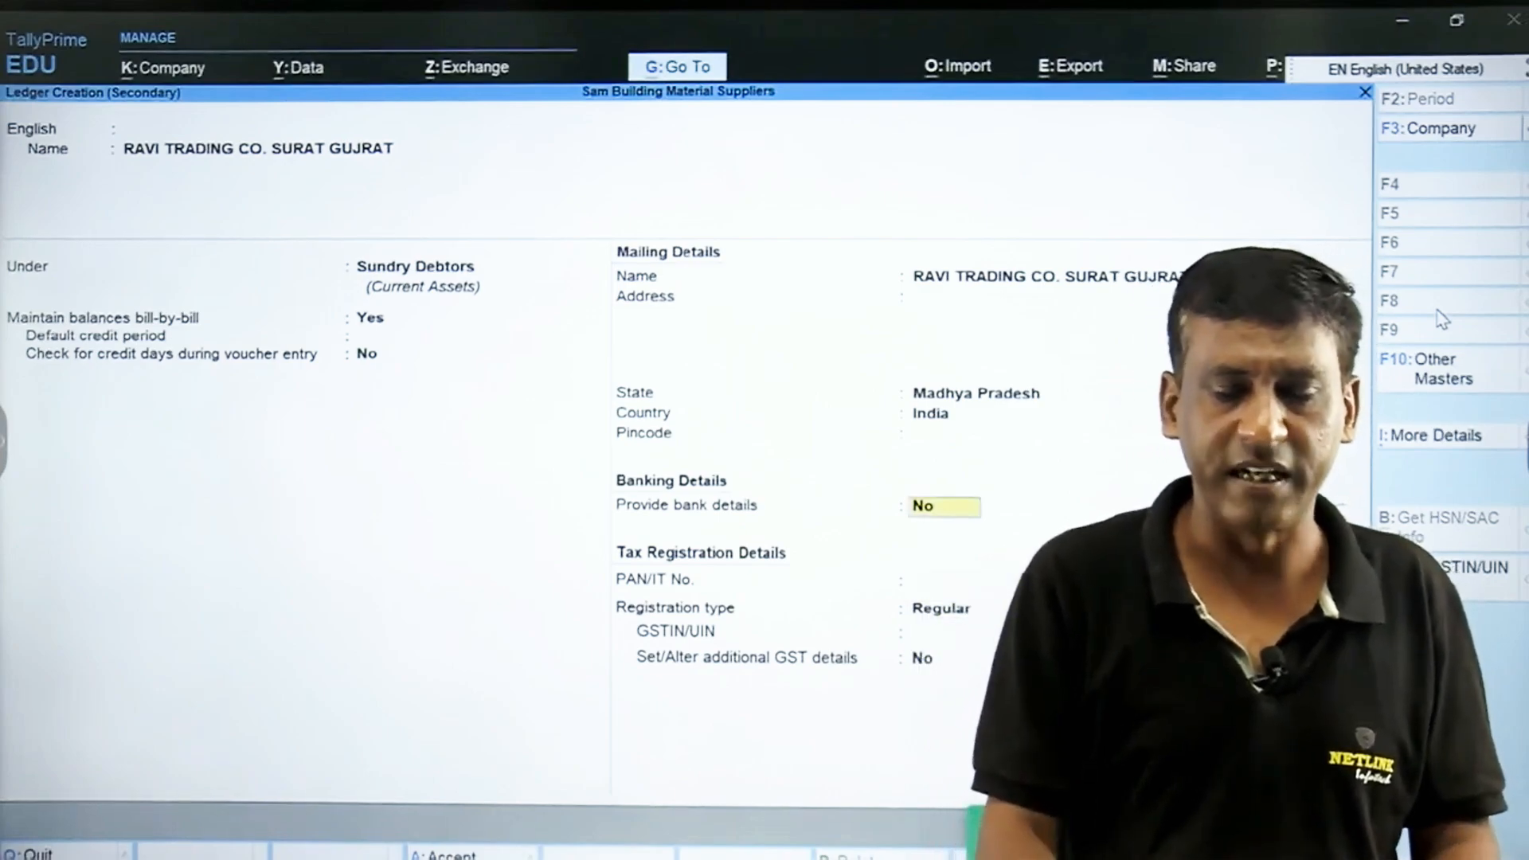
{"action": "key", "text": "BackSpace"}
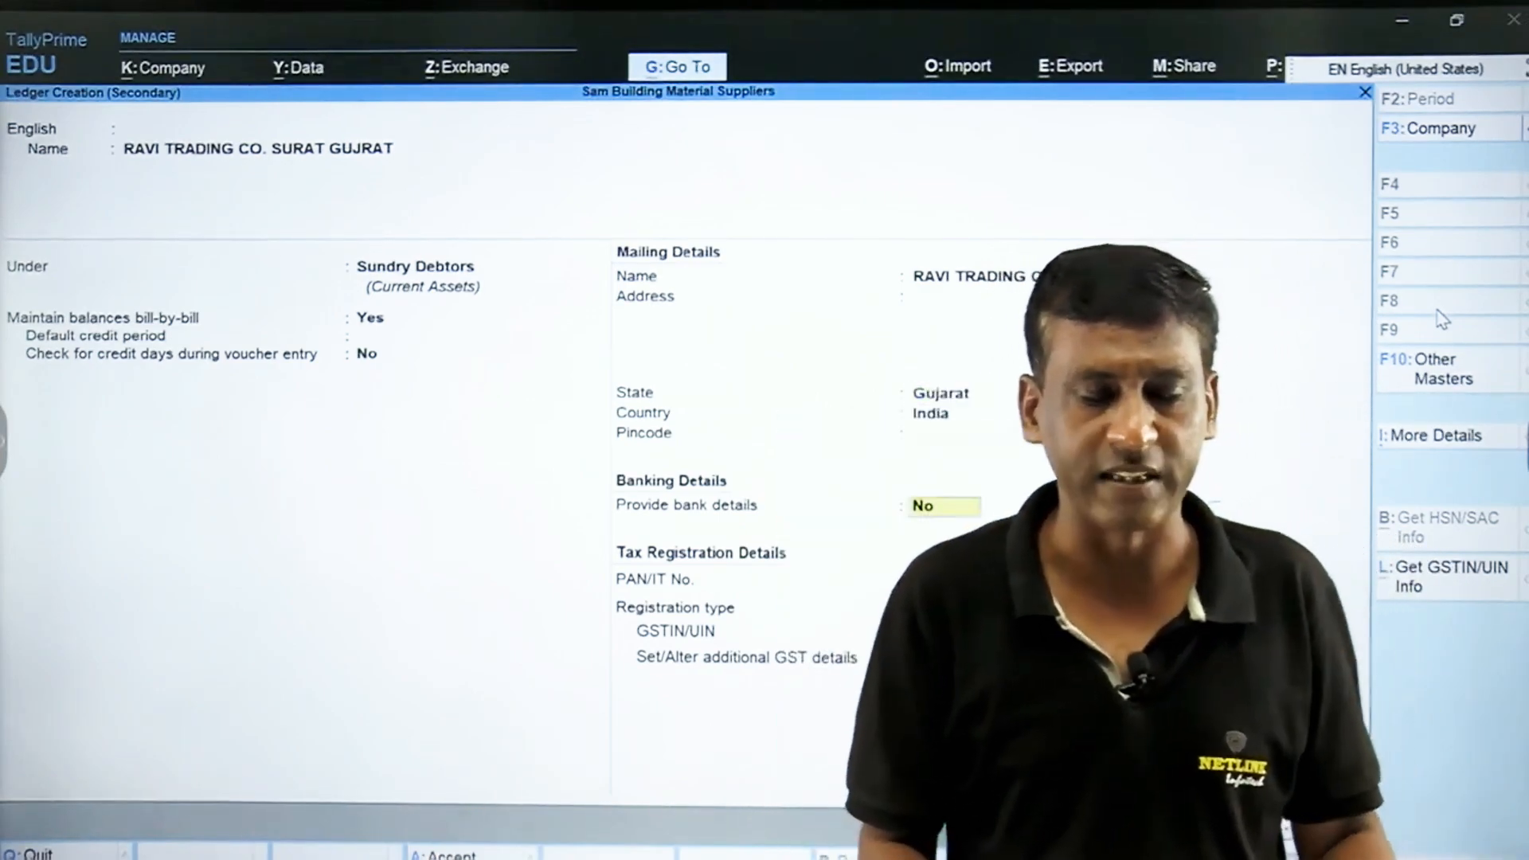
{"action": "key", "text": "Return"}
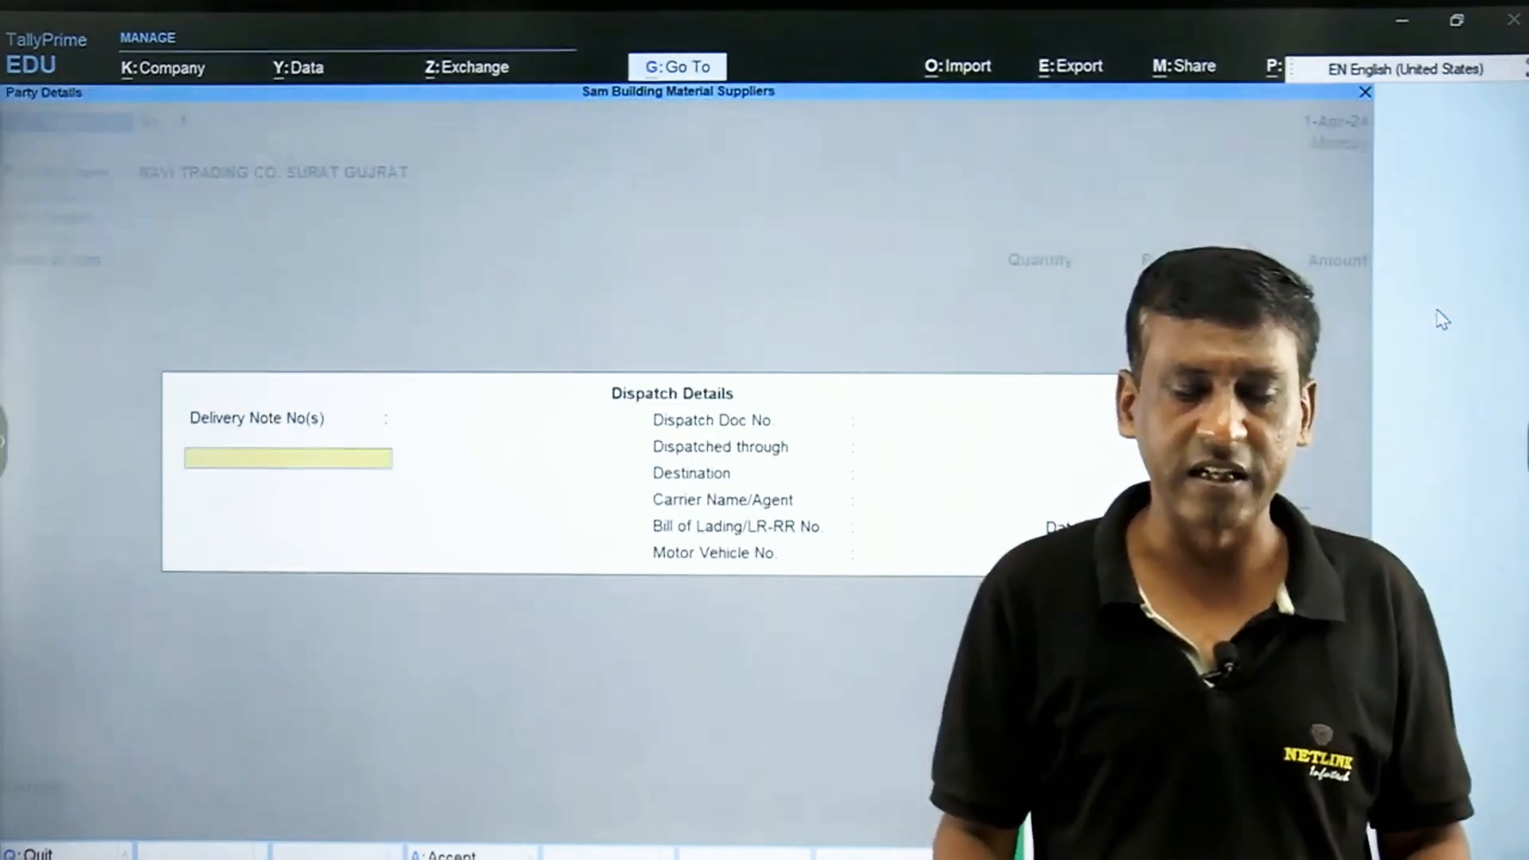
Leave the dispatch details blank and accept the buyer's party details with Gujarat as state and place of supply.
{"action": "key", "text": "ctrl+a"}
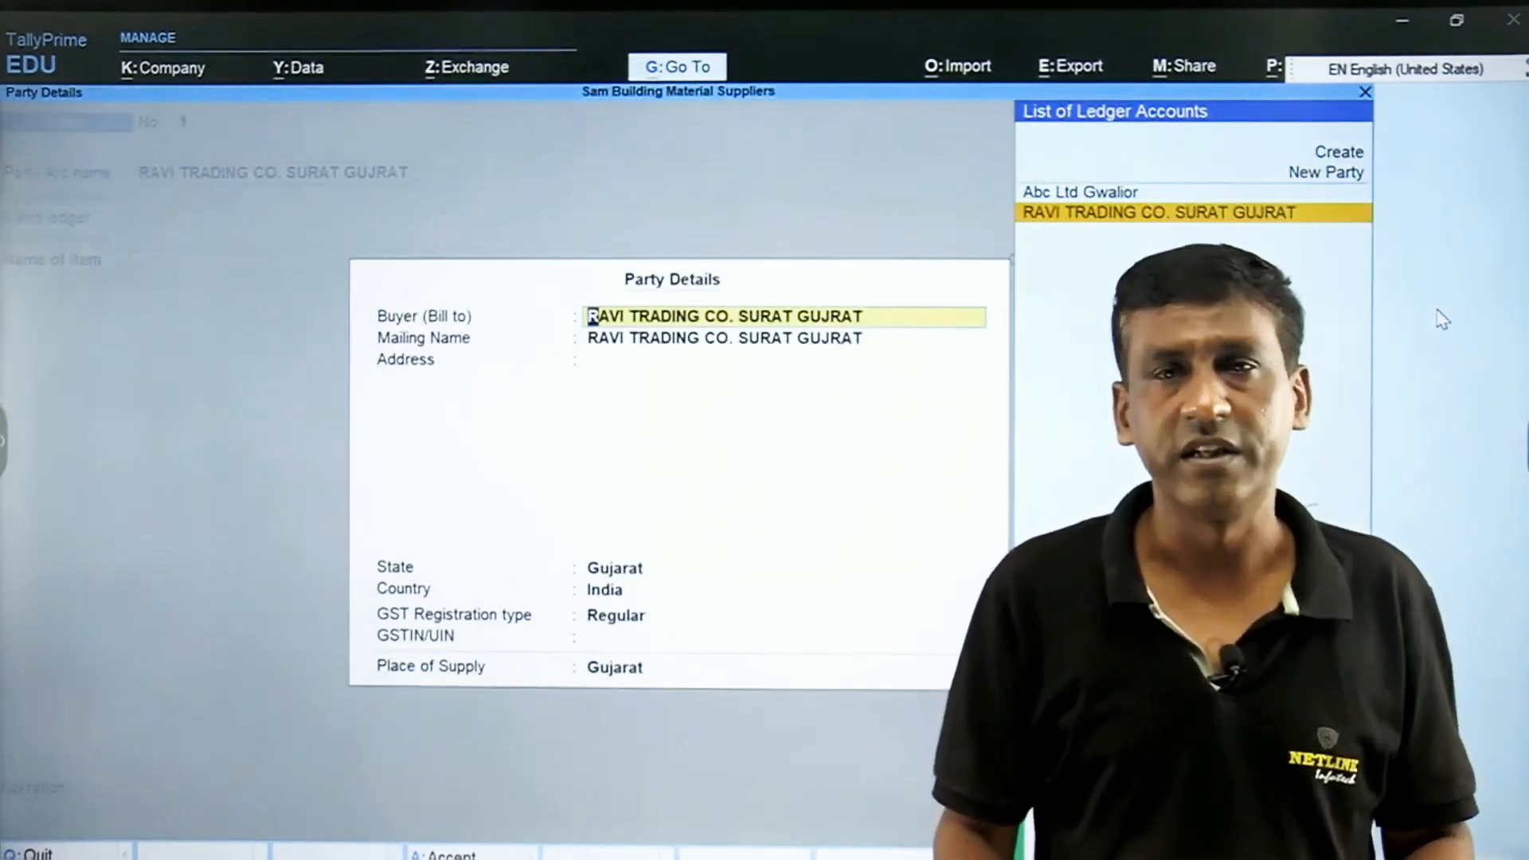
{"action": "key", "text": "ctrl+a"}
{"action": "key", "text": "Return"}
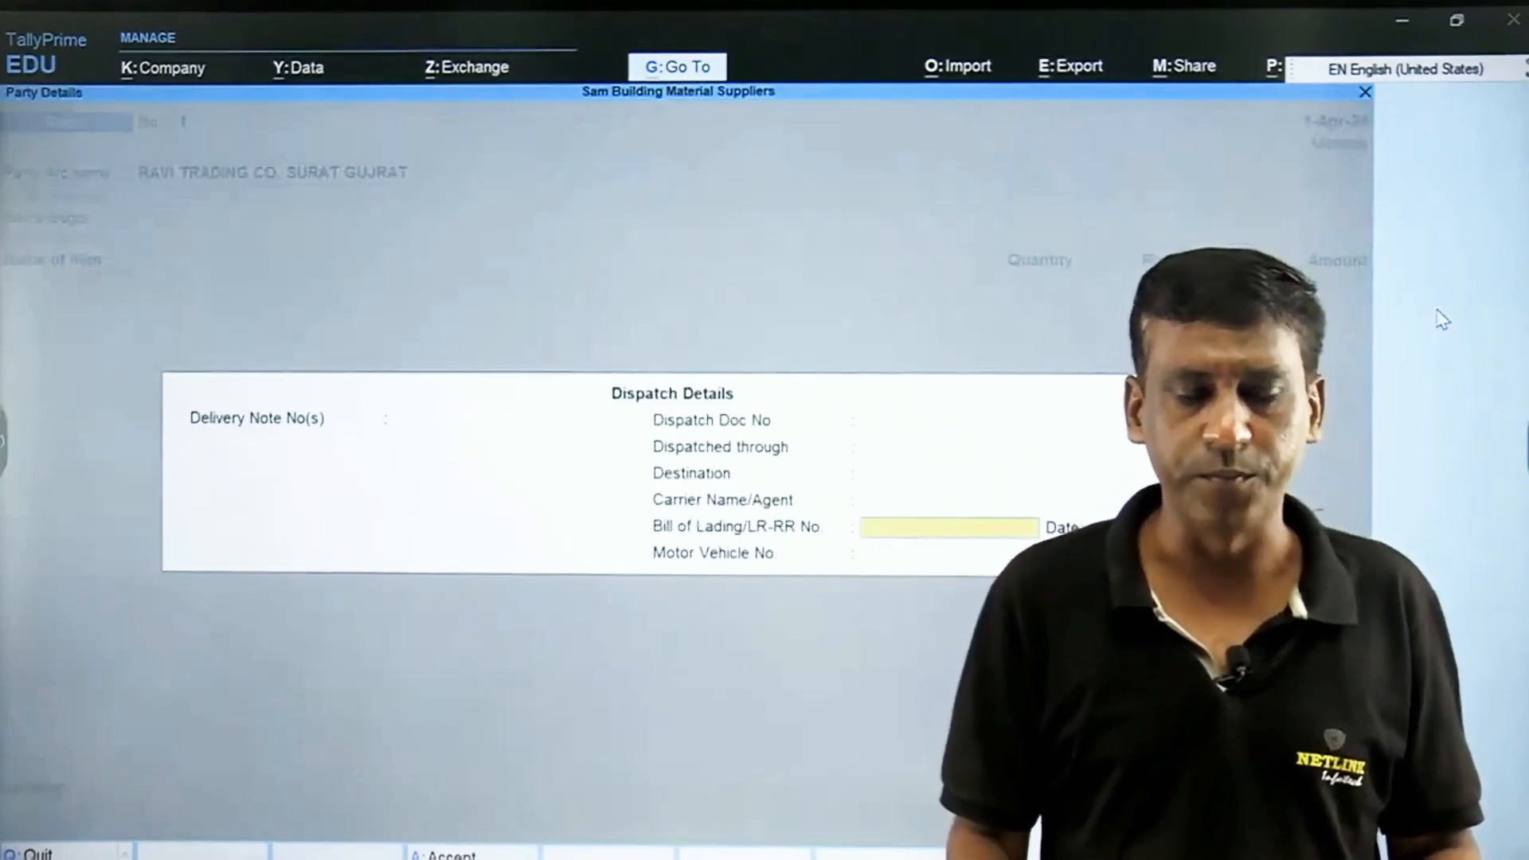
{"action": "key", "text": "Return"}
{"action": "key", "text": "Return"}
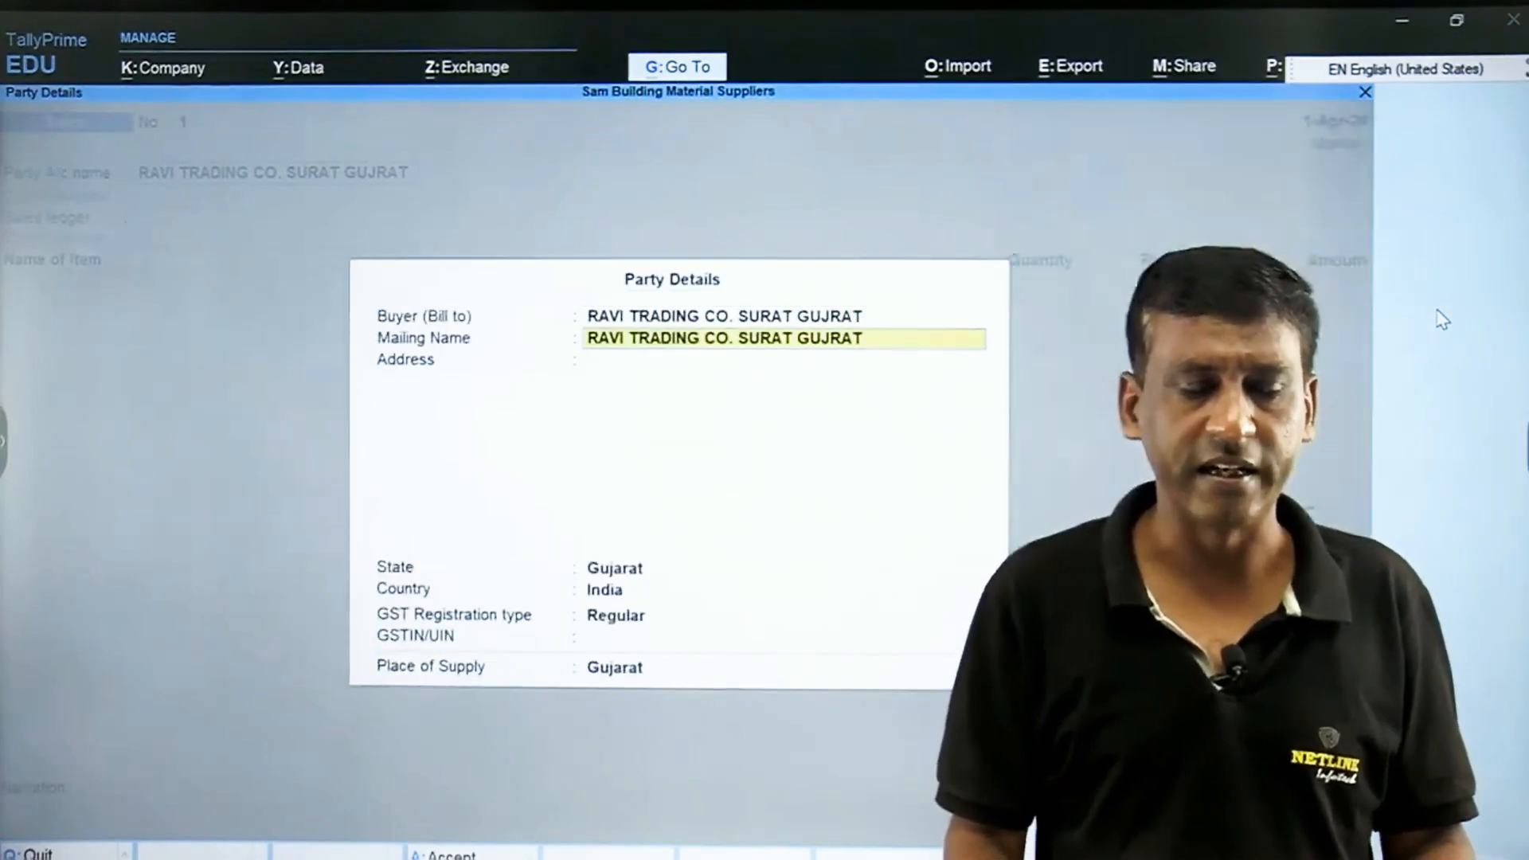
{"action": "key", "text": "Return"}
{"action": "key", "text": "Return"}
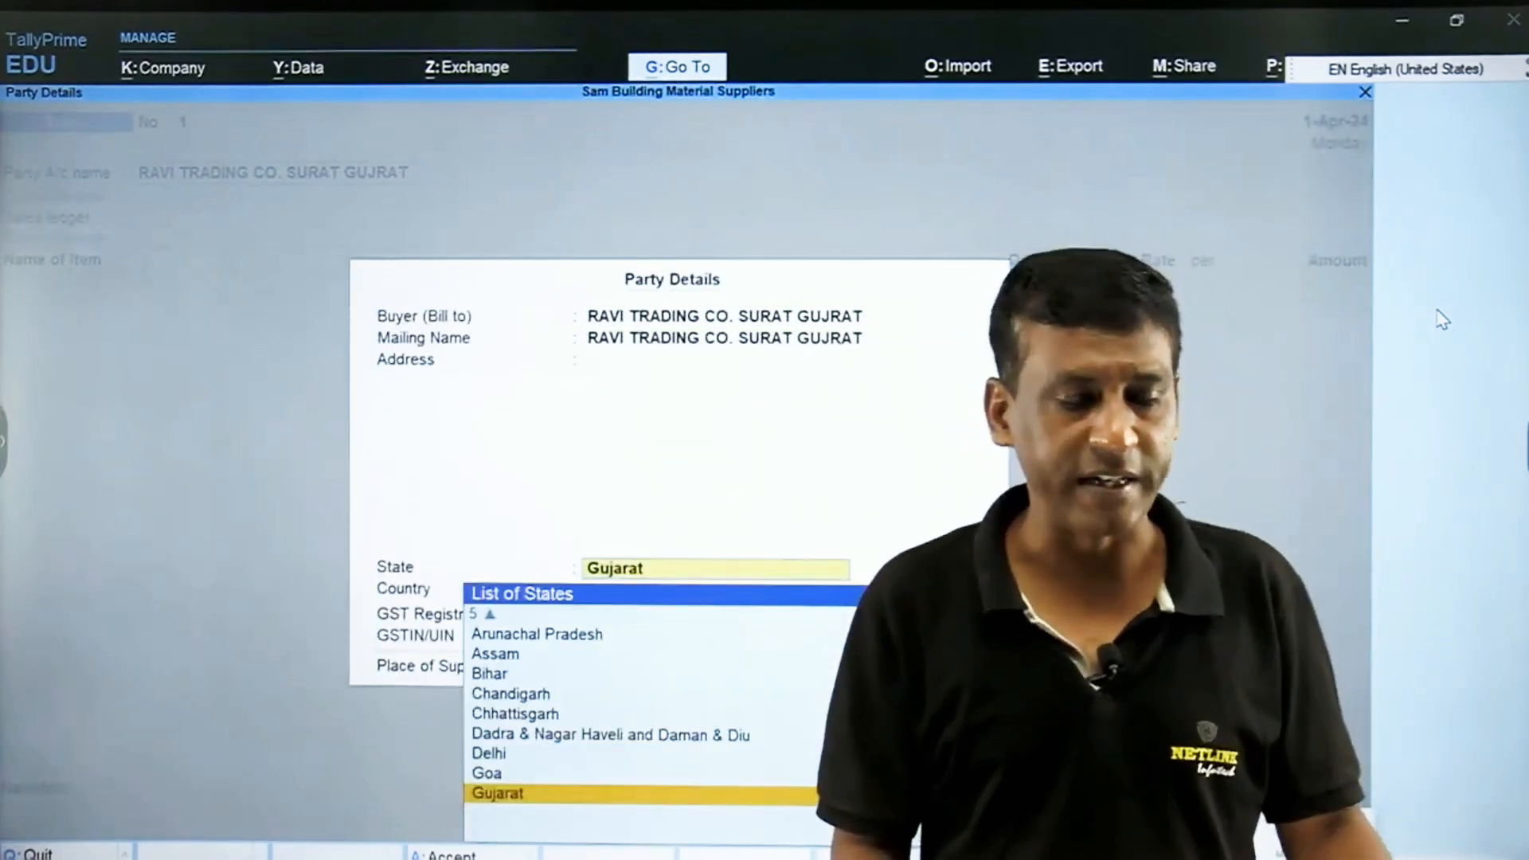
{"action": "key", "text": "ctrl+a"}
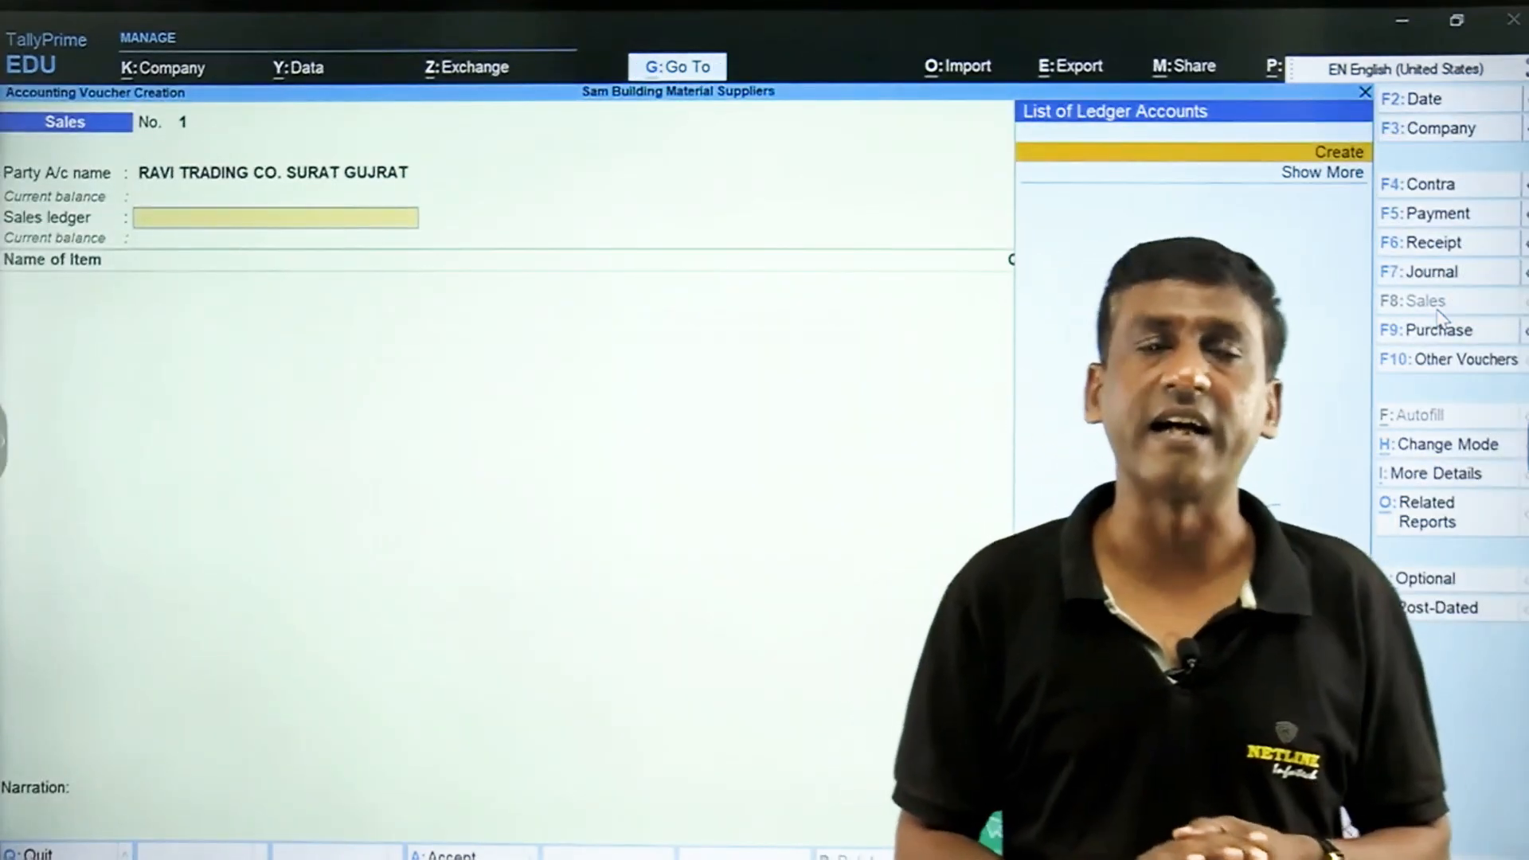
Create a ledger named SALES under Sales Accounts and use it as the voucher's sales ledger.
{"action": "key", "text": "Return"}
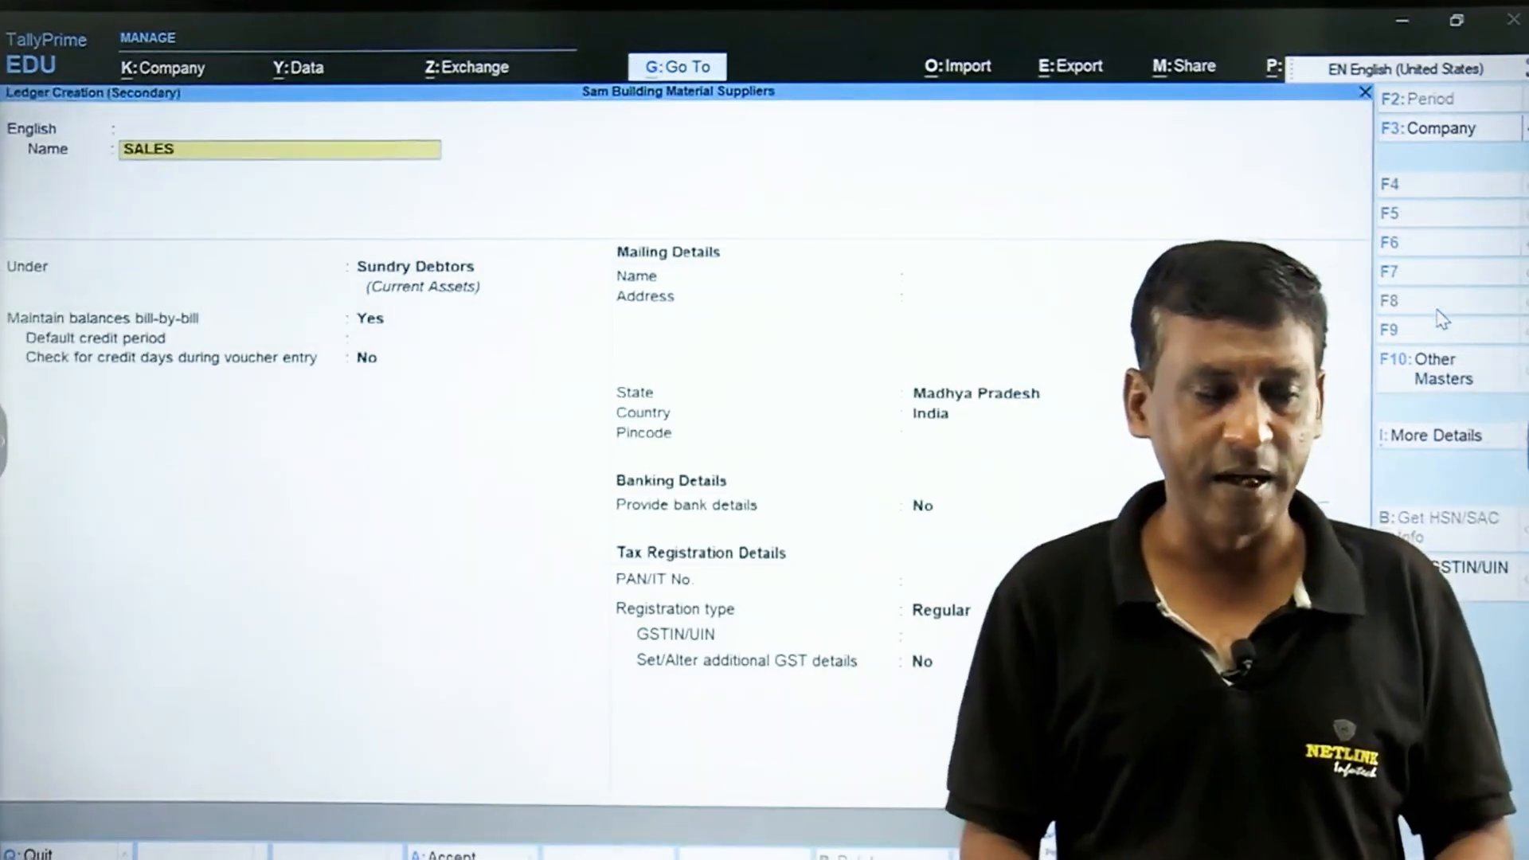
{"action": "key", "text": "Return"}
{"action": "key", "text": "Return"}
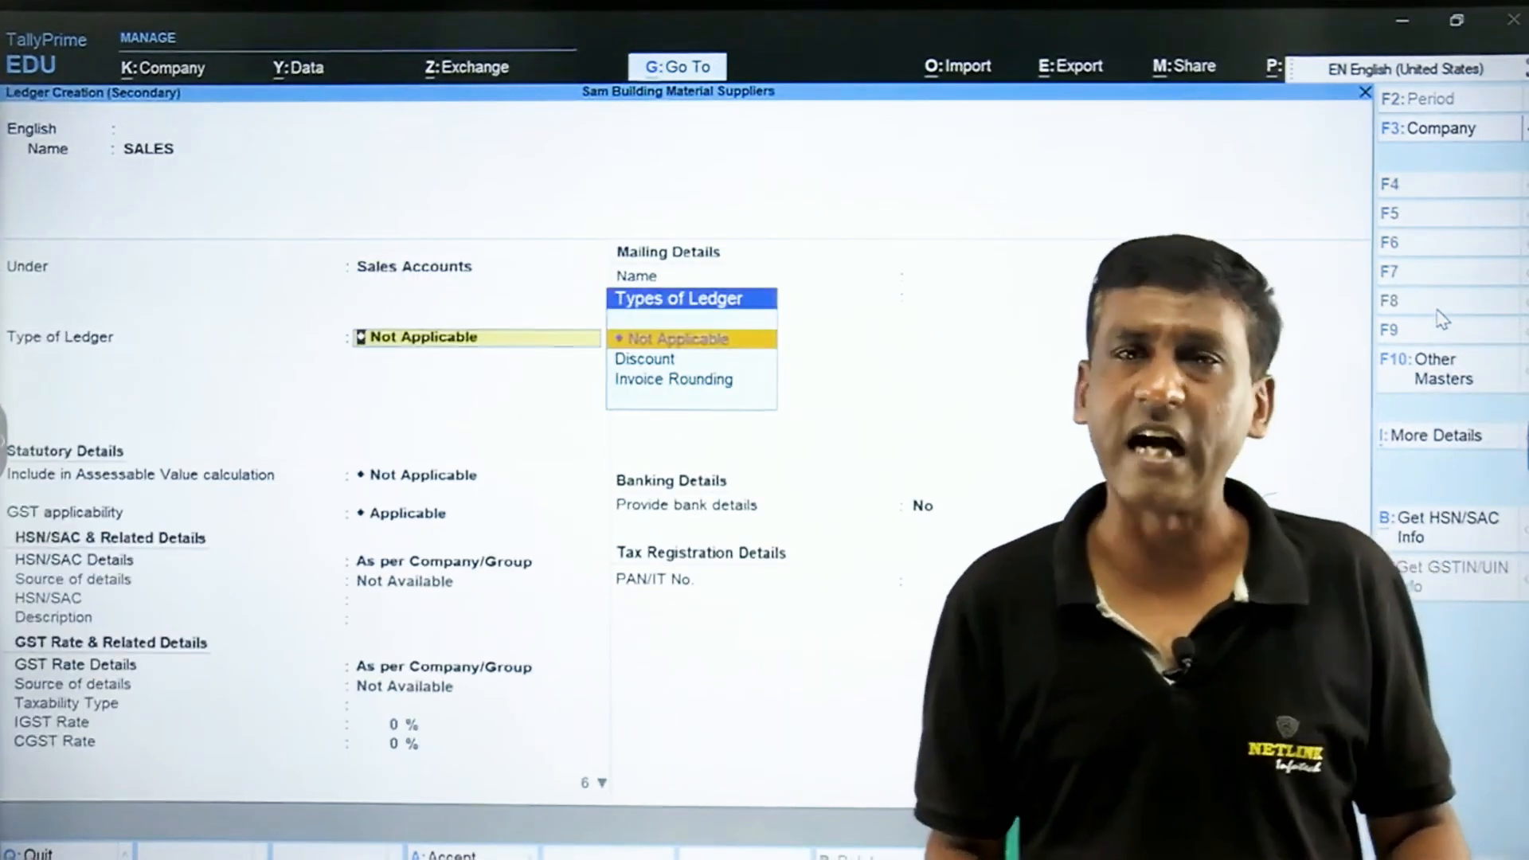
{"action": "key", "text": "ctrl+a"}
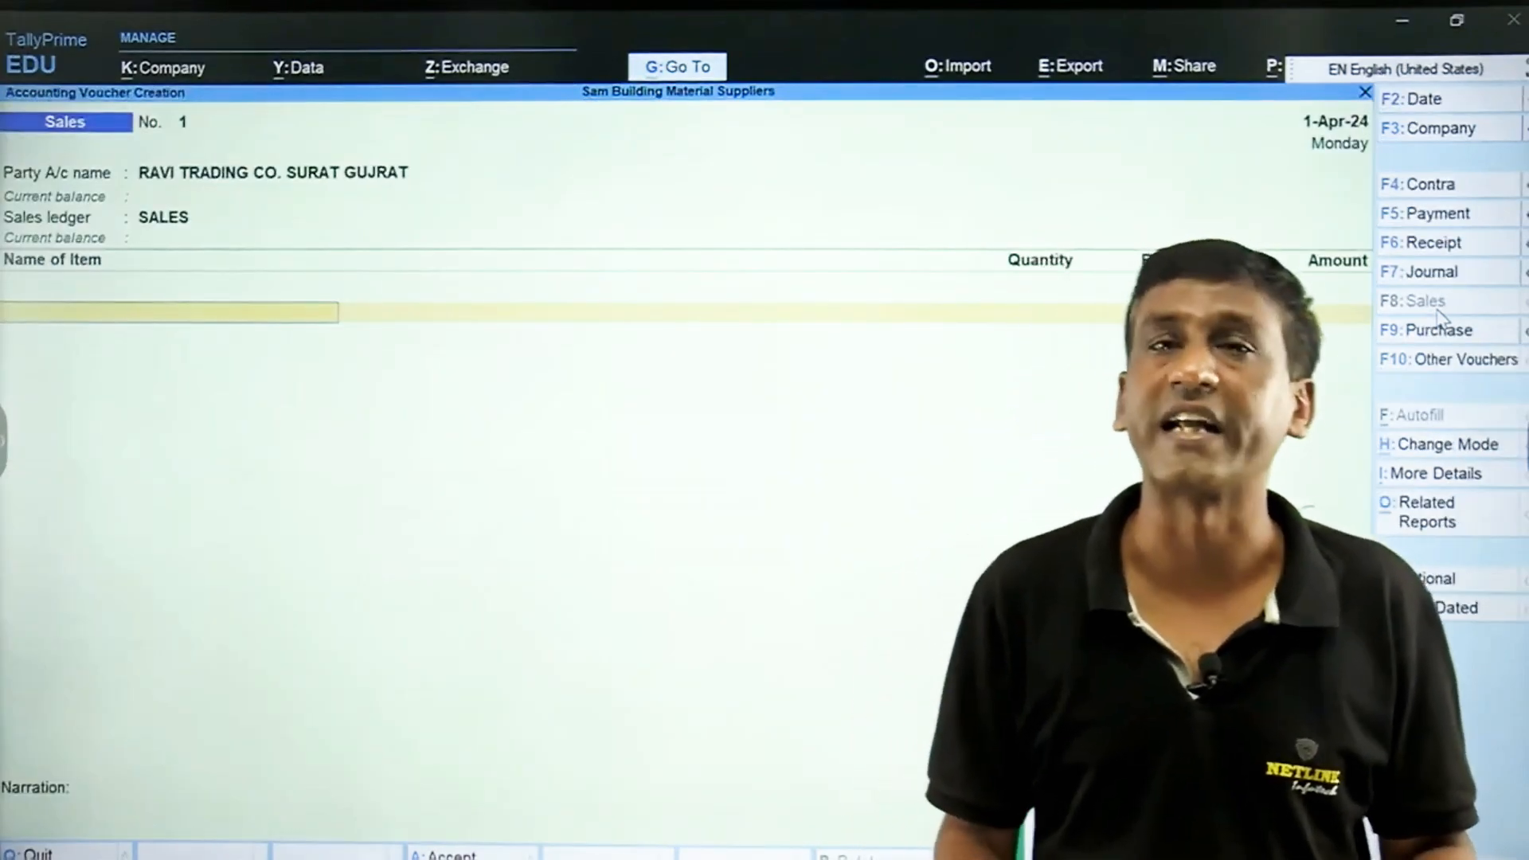
Add 100 Bag of Birla White Cement for an amount of 70,000.00, keeping GST and HSN/SAC details as per masters.
{"action": "type", "text": "A"}
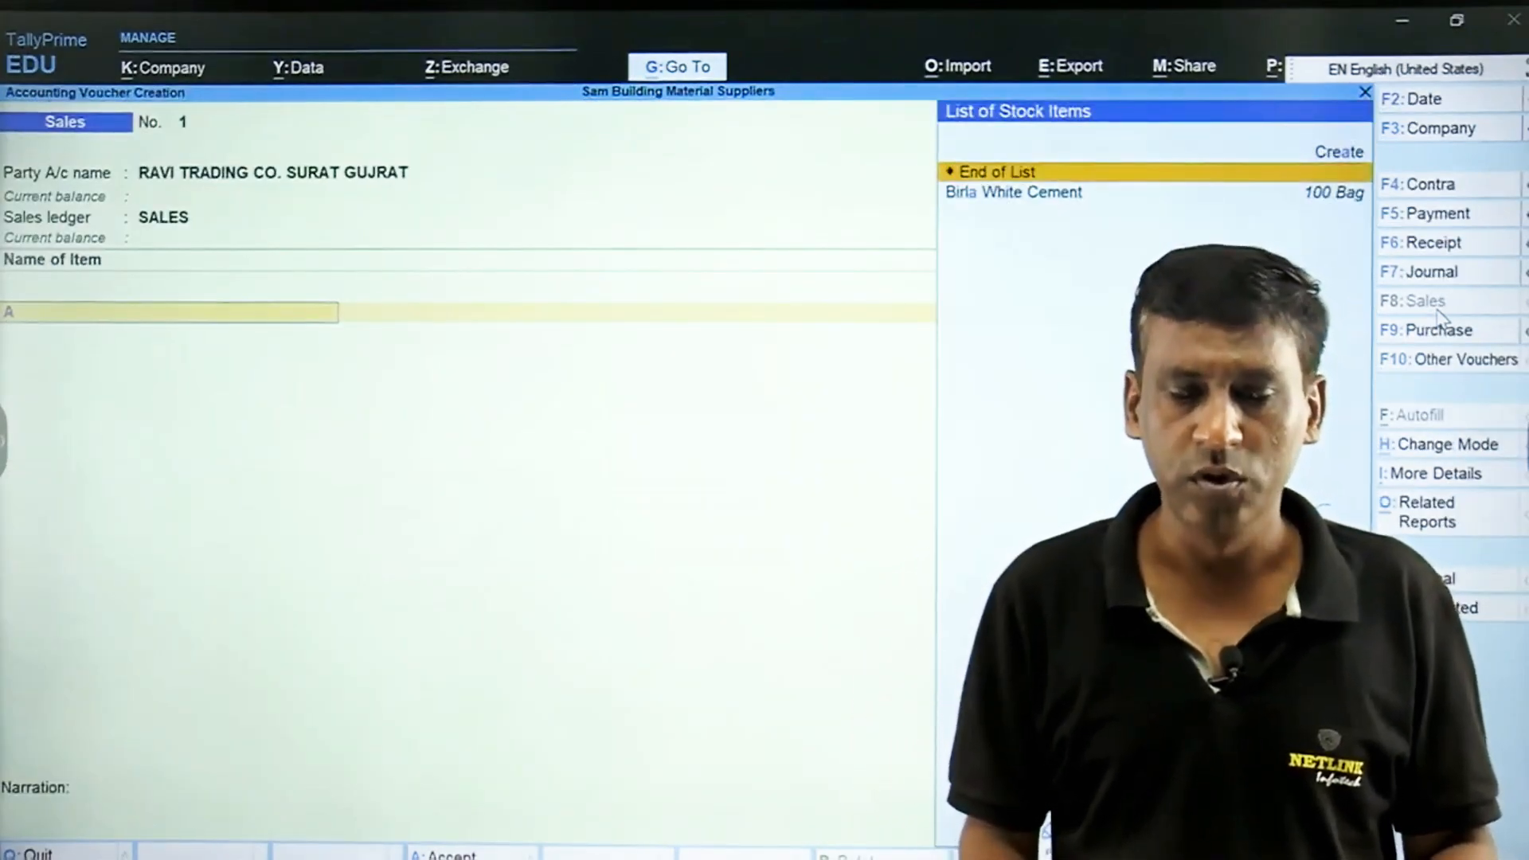
{"action": "key", "text": "Return"}
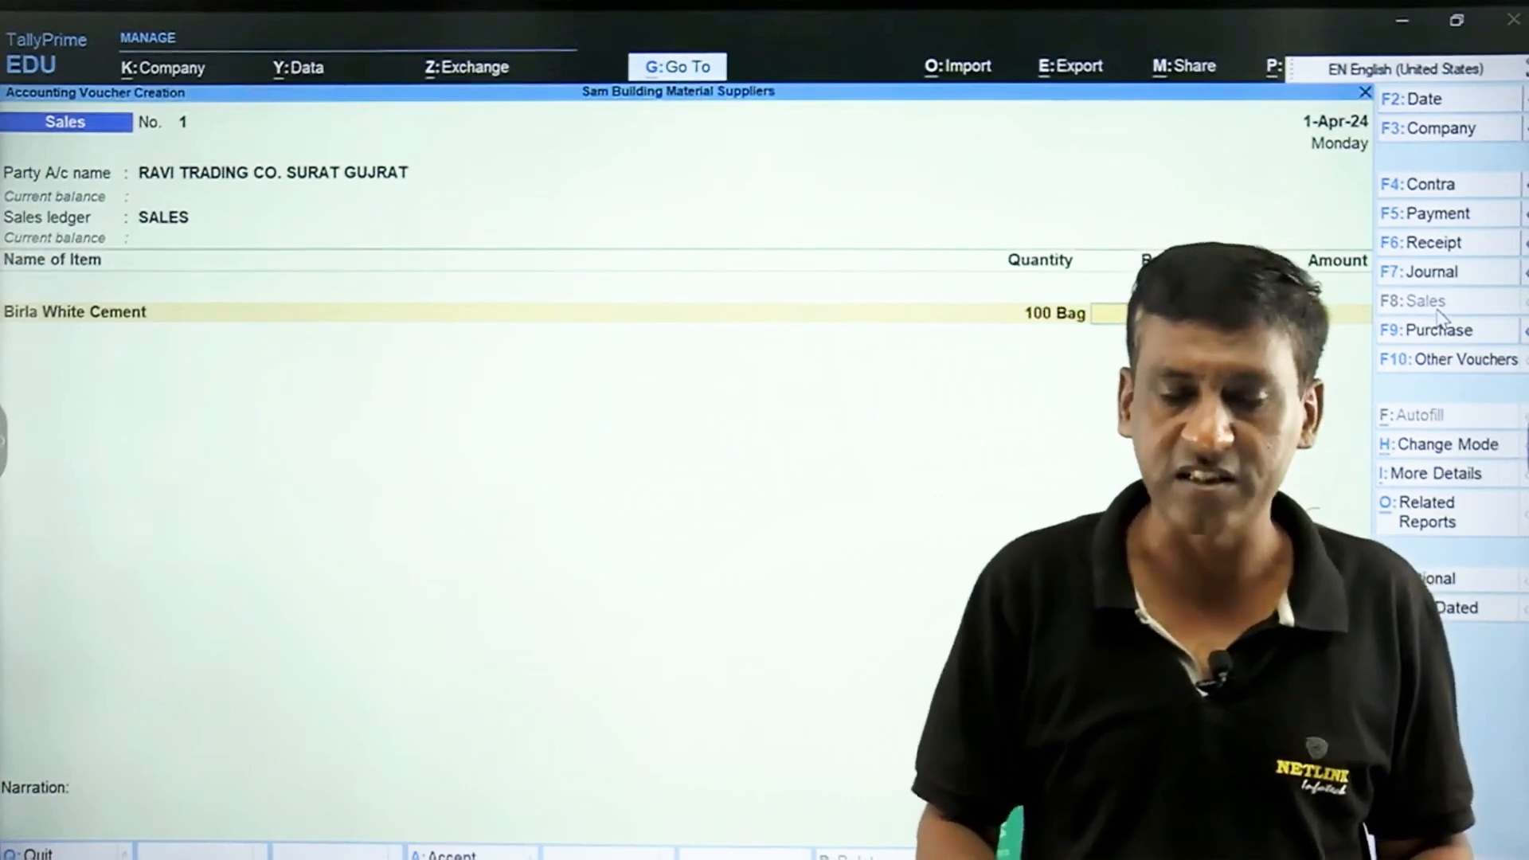
{"action": "key", "text": "Return"}
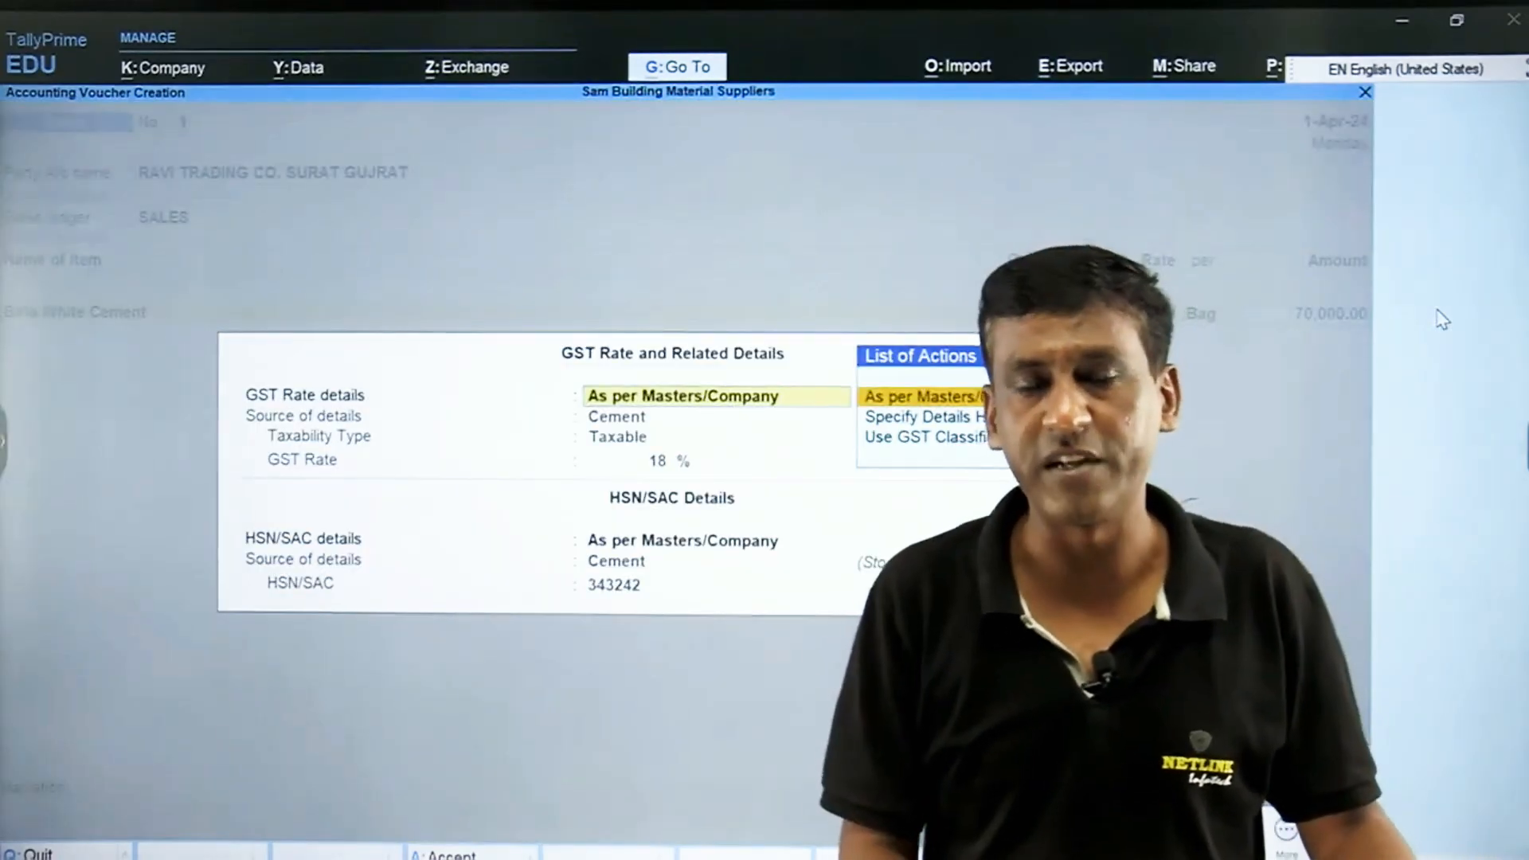
{"action": "key", "text": "Return"}
{"action": "key", "text": "Return"}
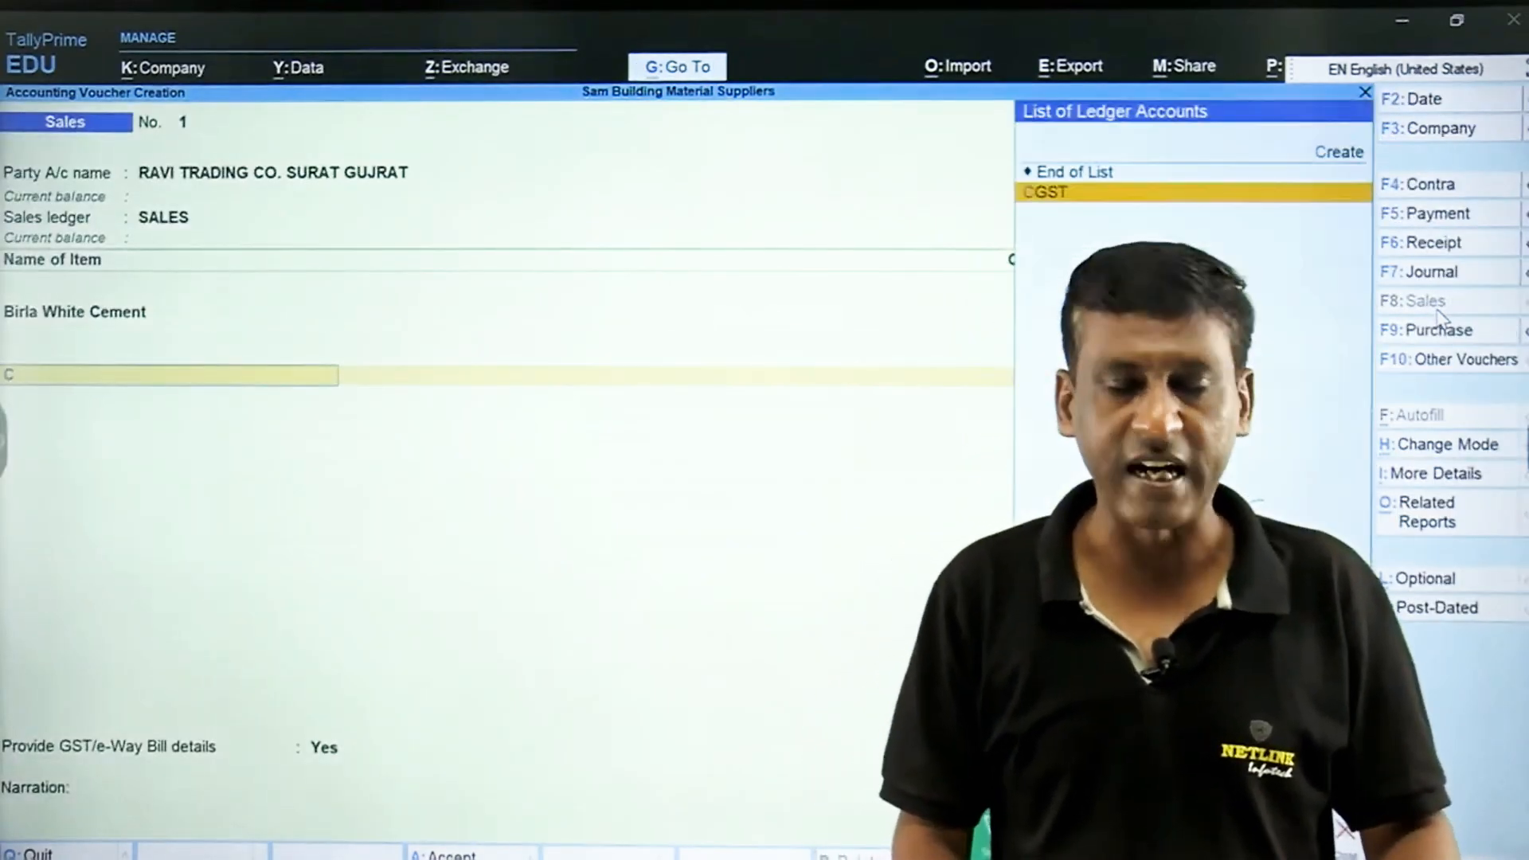
Add the CGST and SGST ledgers to the sales voucher and finish the ledger list.
{"action": "key", "text": "Return"}
{"action": "key", "text": "Return"}
{"action": "type", "text": "SGST"}
{"action": "key", "text": "Return"}
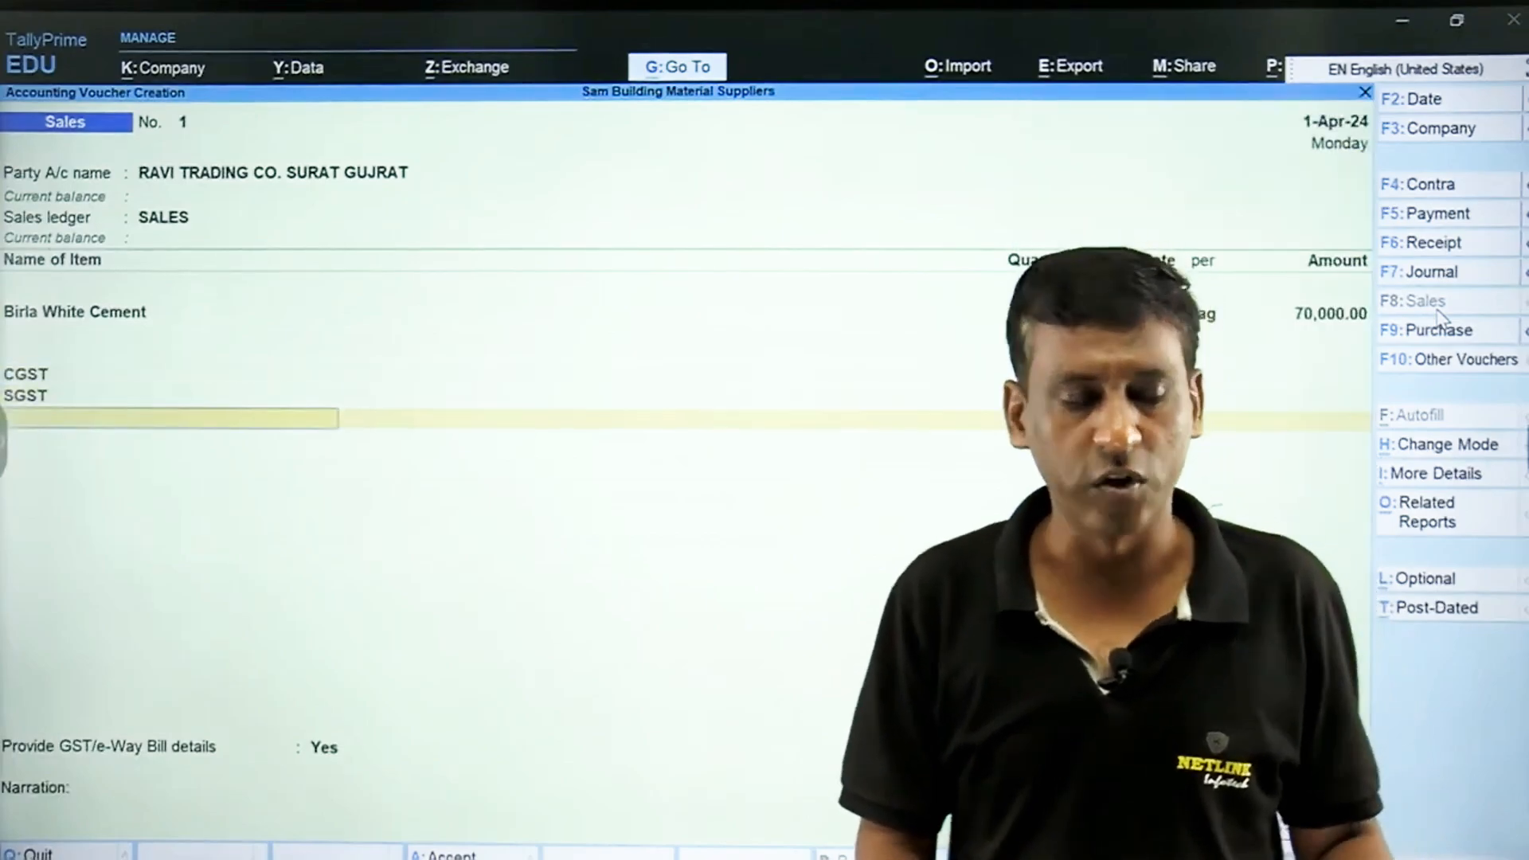
{"action": "key", "text": "Return"}
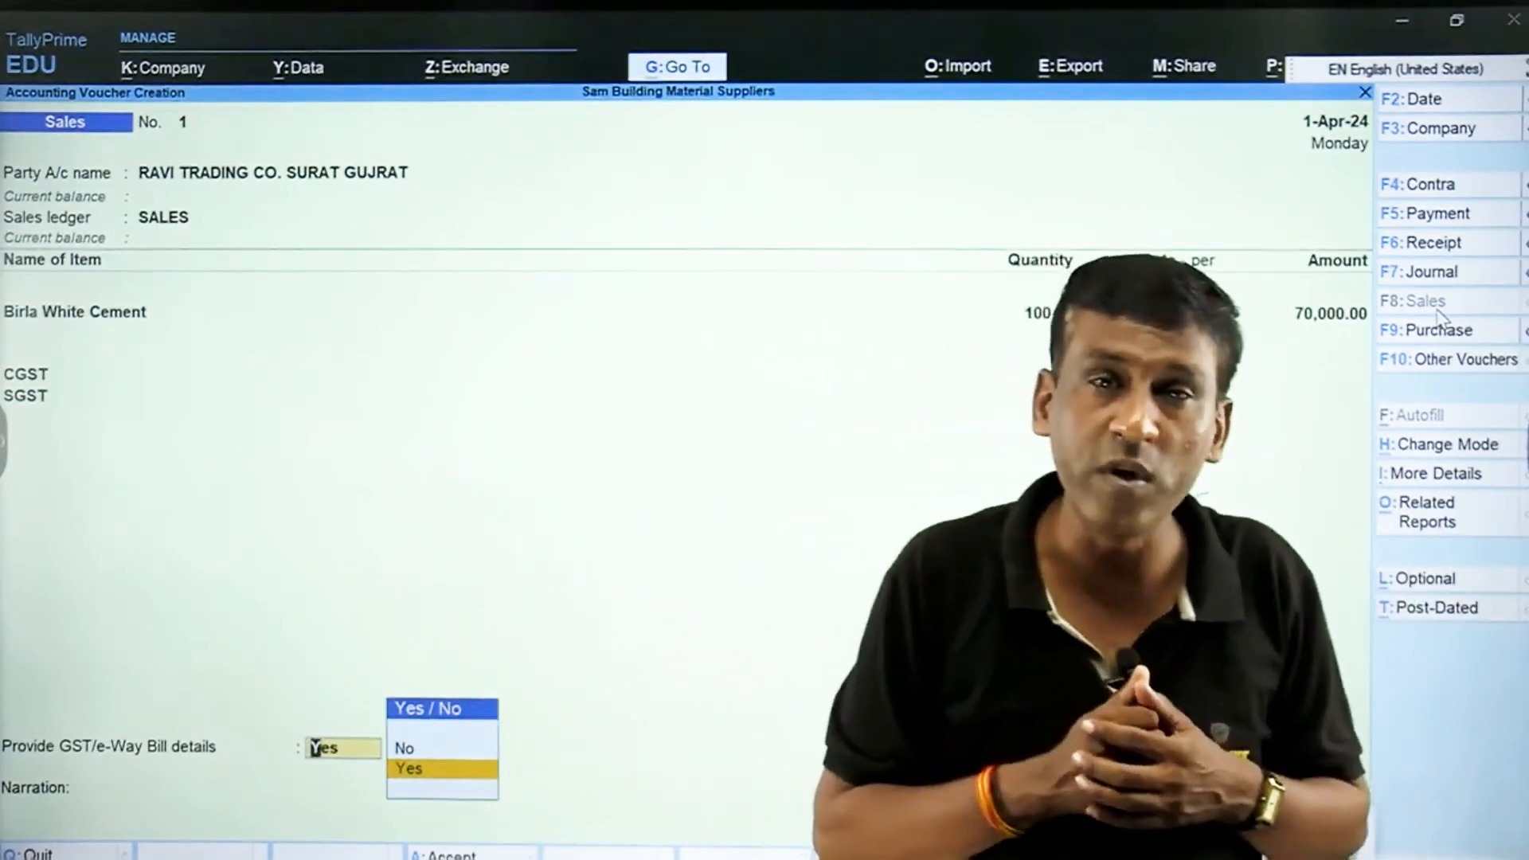
Examine the sales voucher's e-Way Bill History, keeping the sub type Supply, and return to the additional details.
{"action": "key", "text": "Return"}
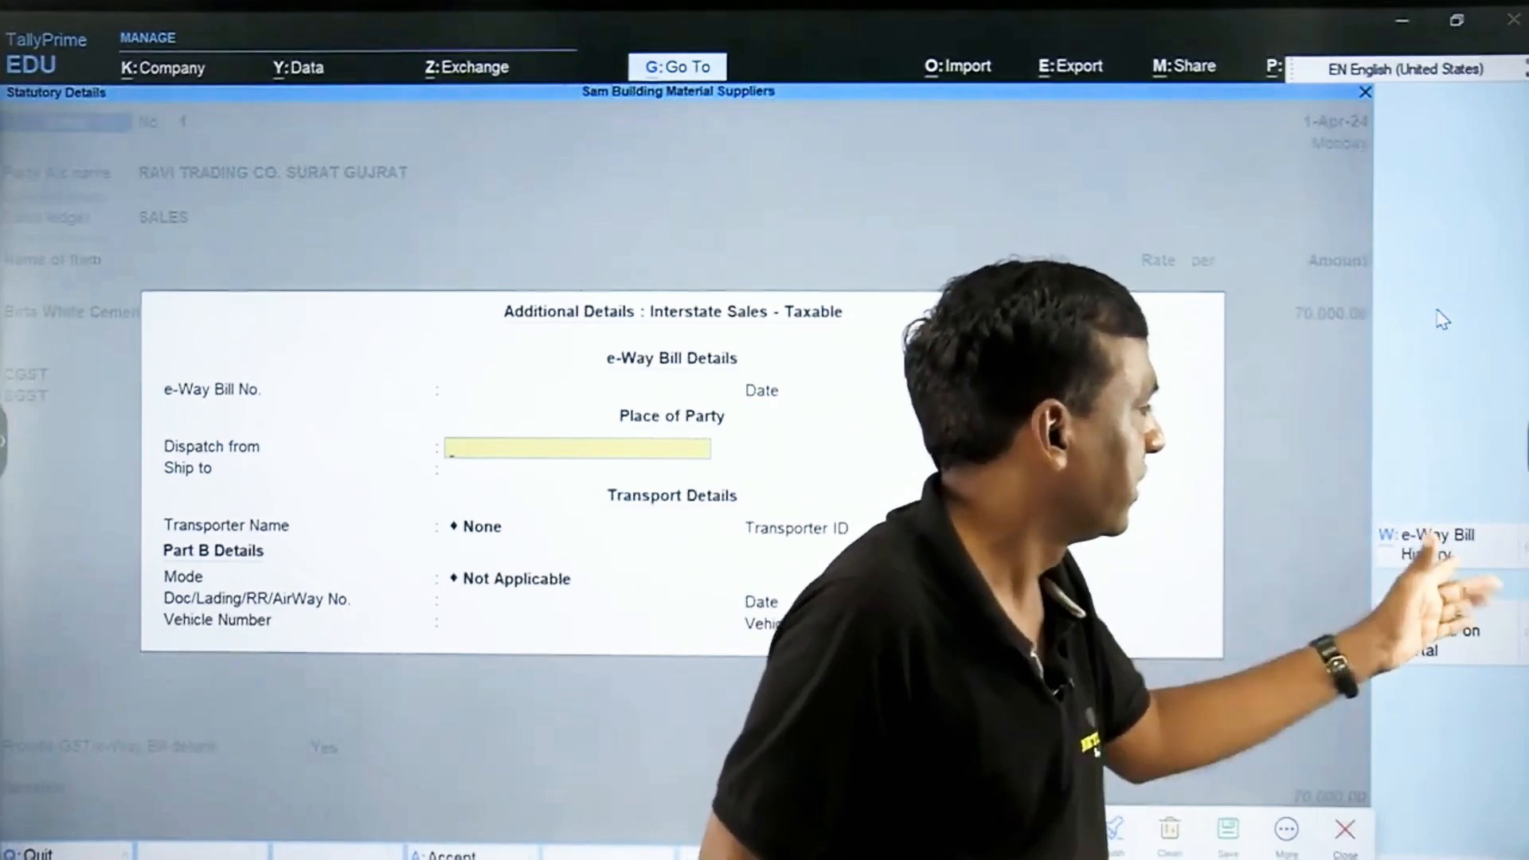
{"action": "left_click", "coordinate": [1425, 546]}
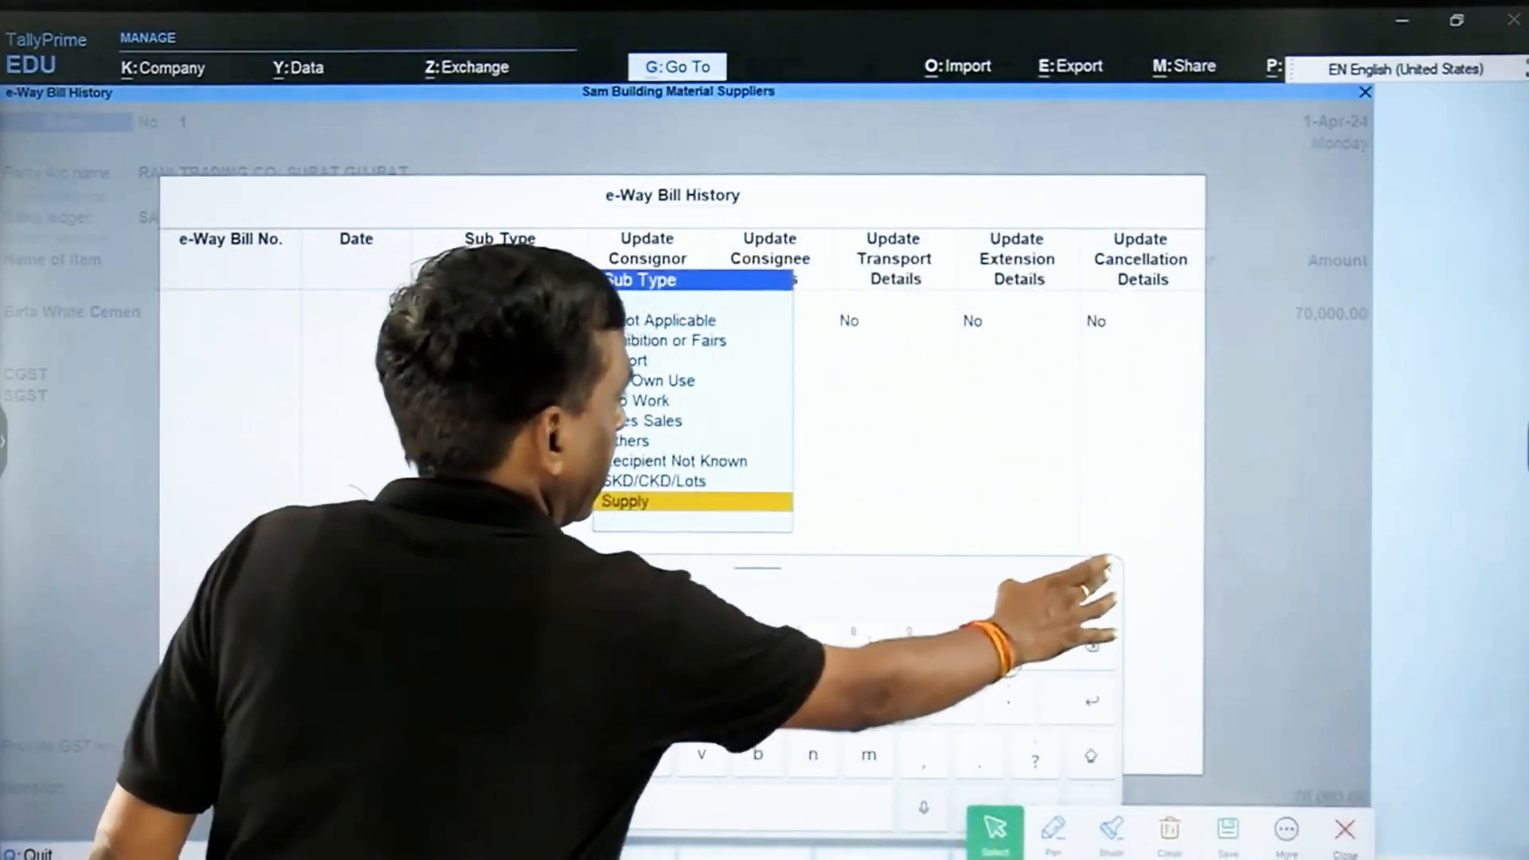
{"action": "left_click", "coordinate": [1108, 569]}
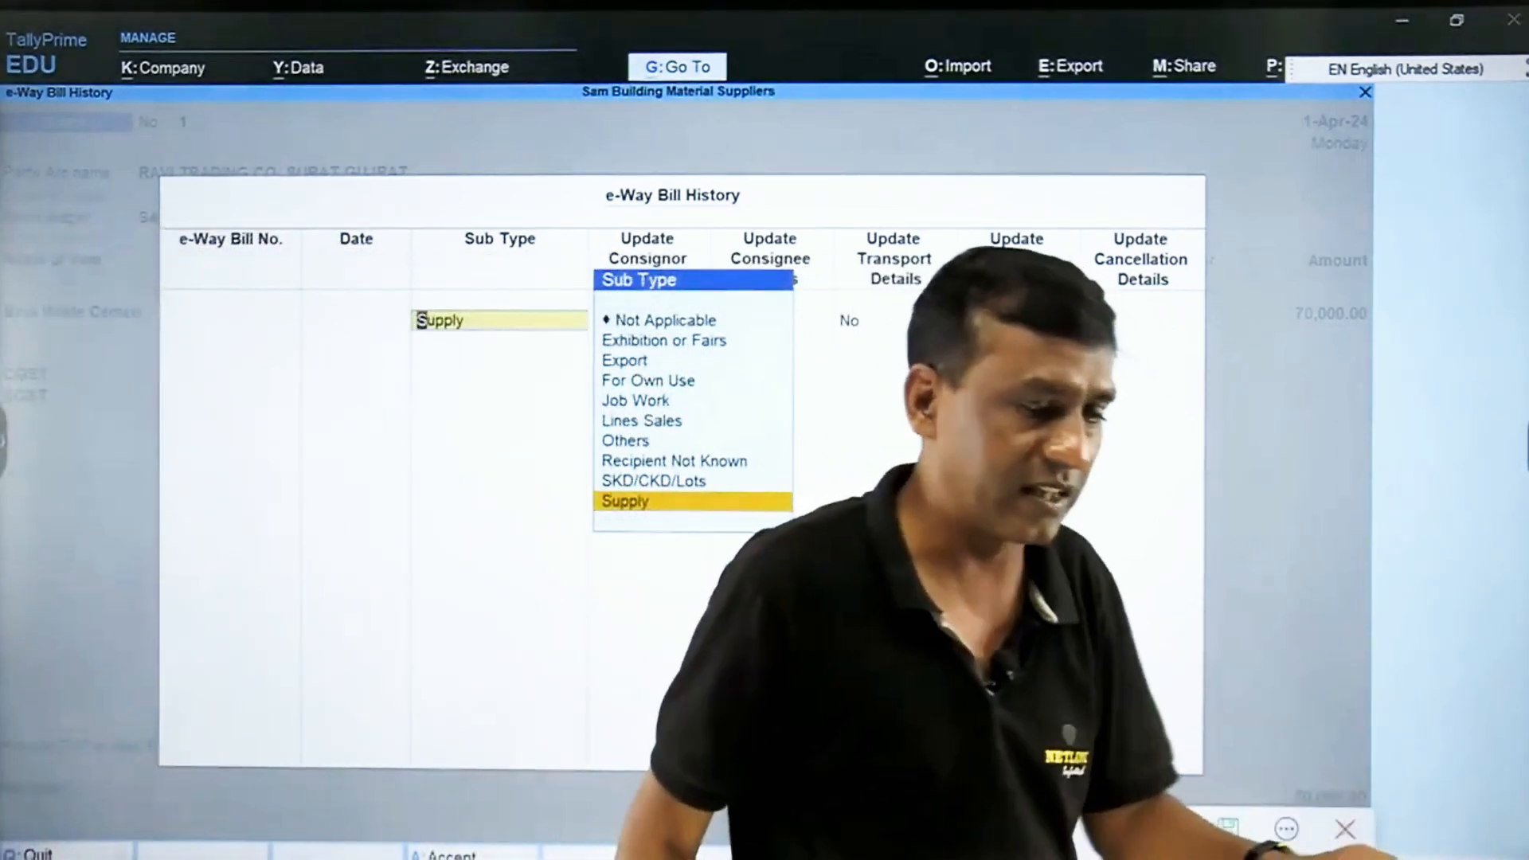
{"action": "key", "text": "Return"}
{"action": "key", "text": "Return"}
{"action": "key", "text": "Return"}
{"action": "key", "text": "Return"}
{"action": "key", "text": "Return"}
{"action": "key", "text": "Return"}
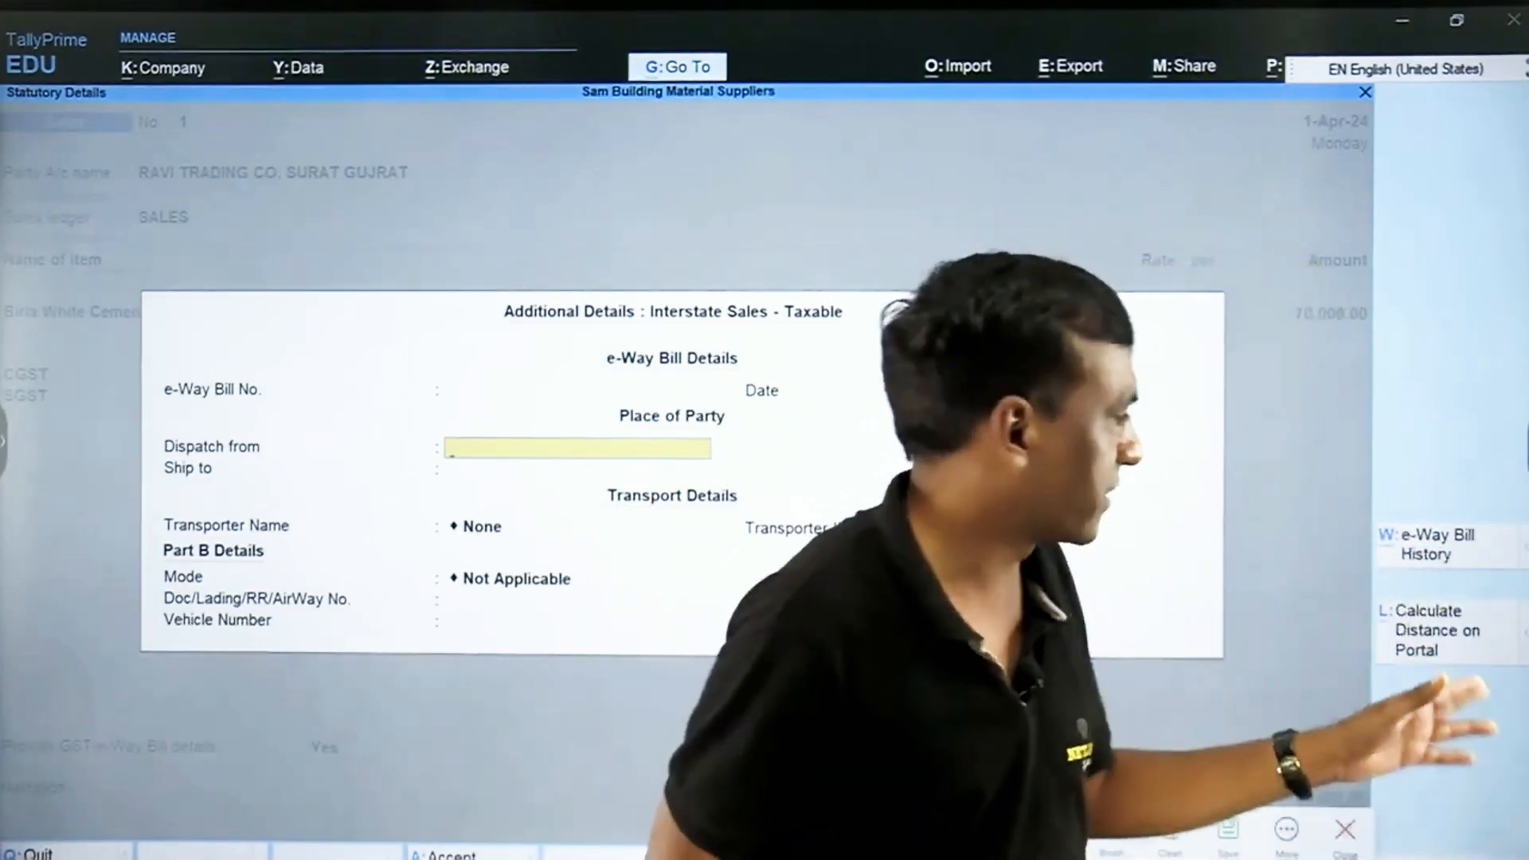
Open the e-Way Bill portal's distance calculation page and return to the sales voucher's additional details.
{"action": "left_click", "coordinate": [1429, 628]}
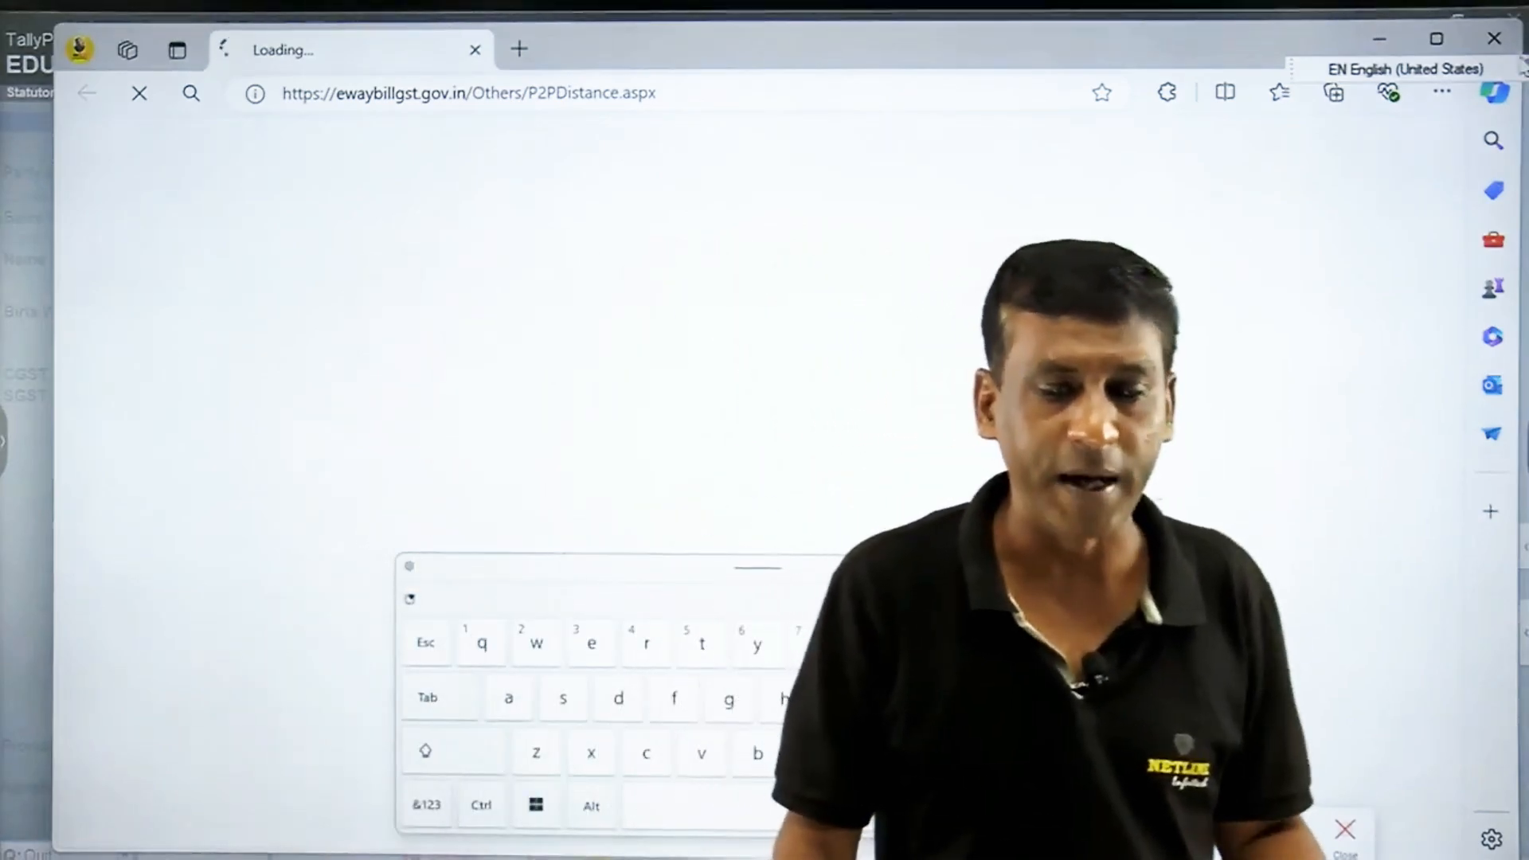
{"action": "left_click", "coordinate": [1493, 38]}
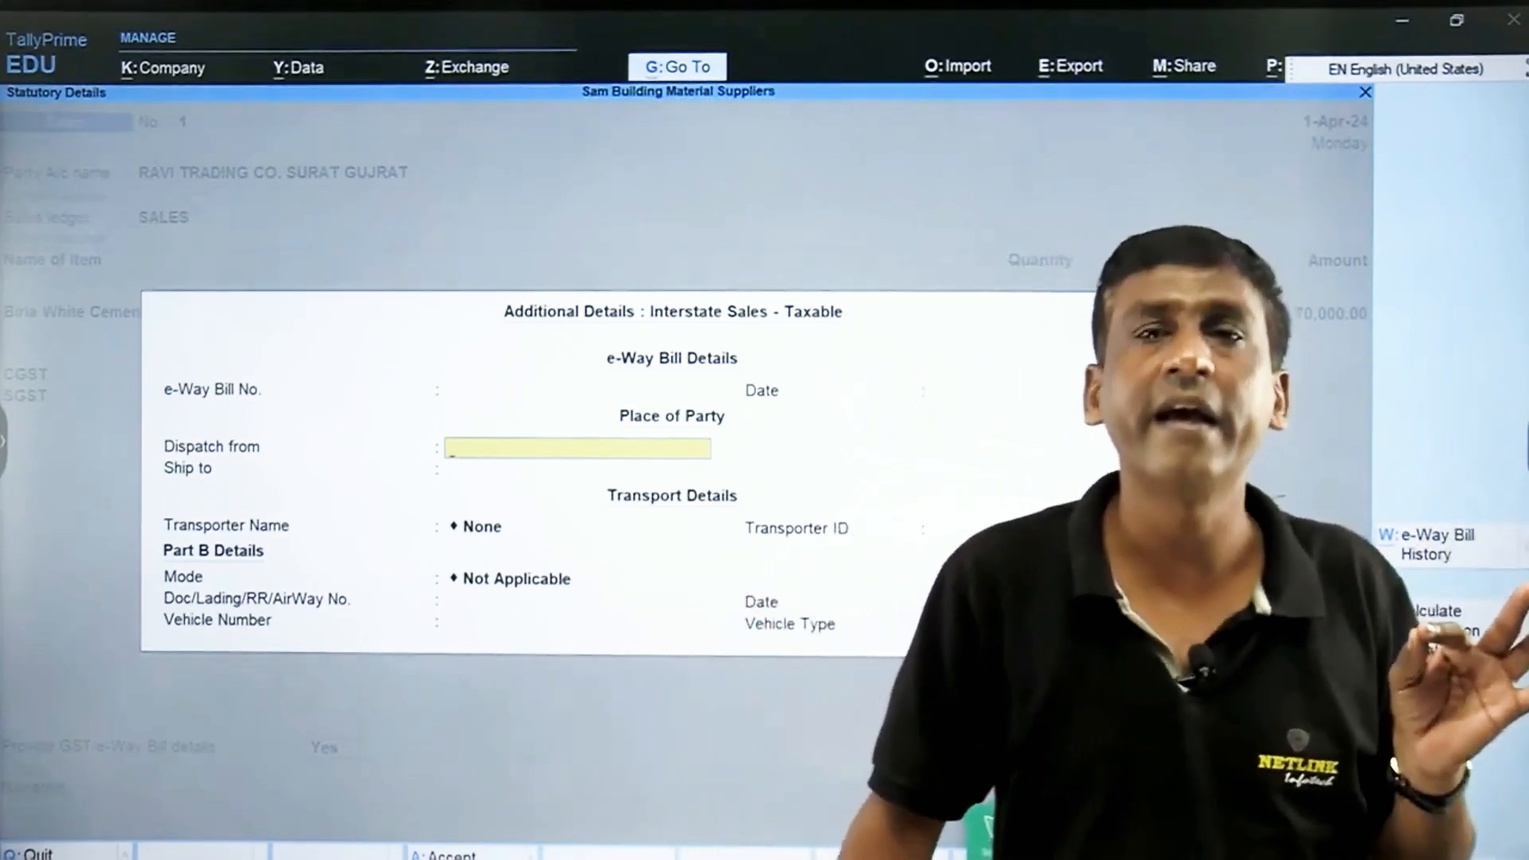
Configure the additional details to show consolidated e-Way Bill, Sub Type, Document Type, consignor and consignee details, and Pin to Pin distance as per portal.
{"action": "key", "text": "F12"}
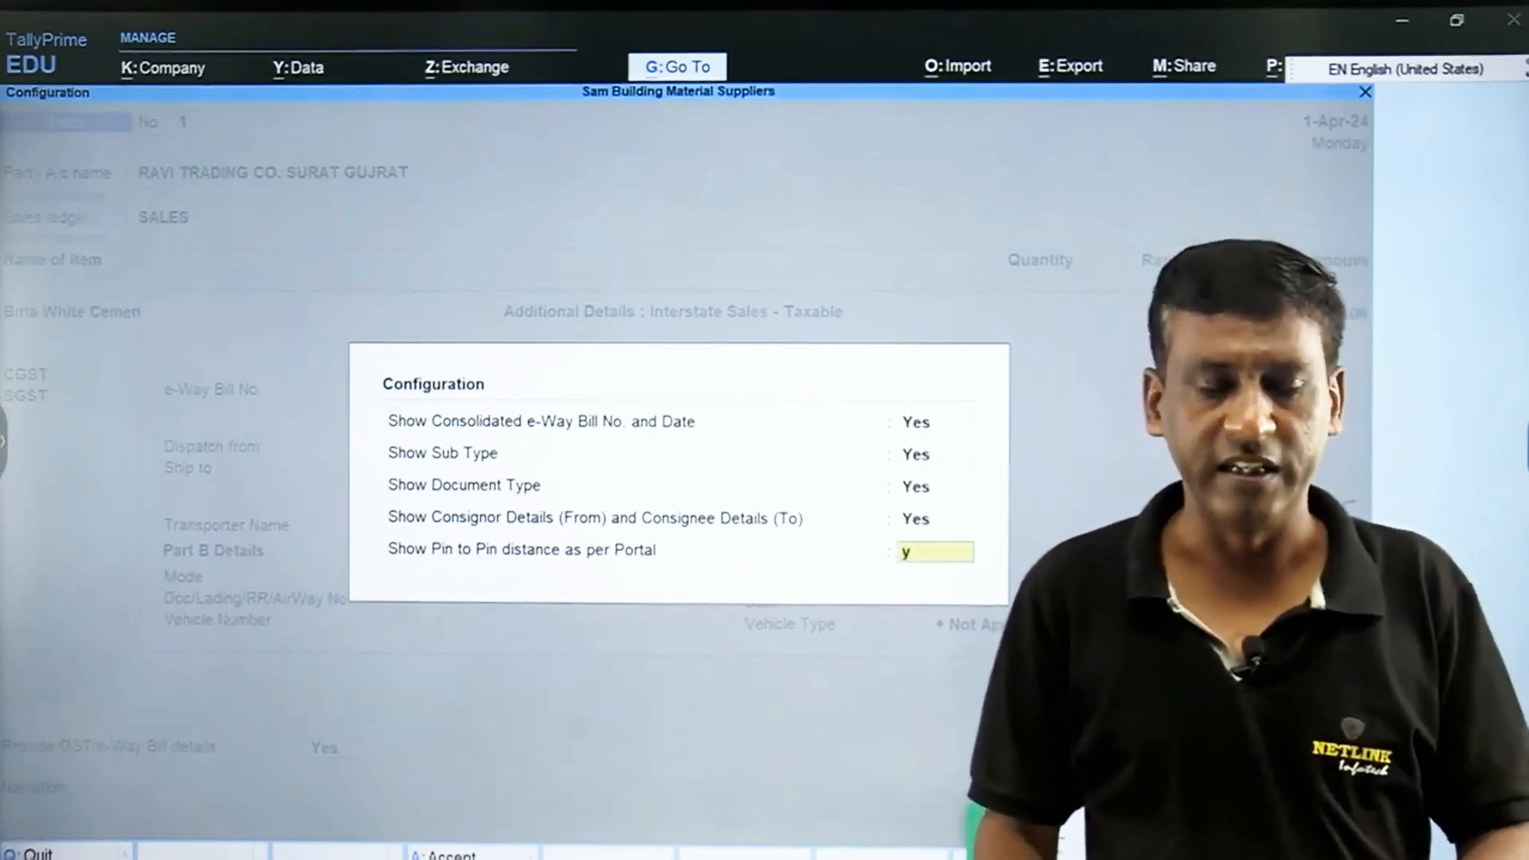
{"action": "key", "text": "Return"}
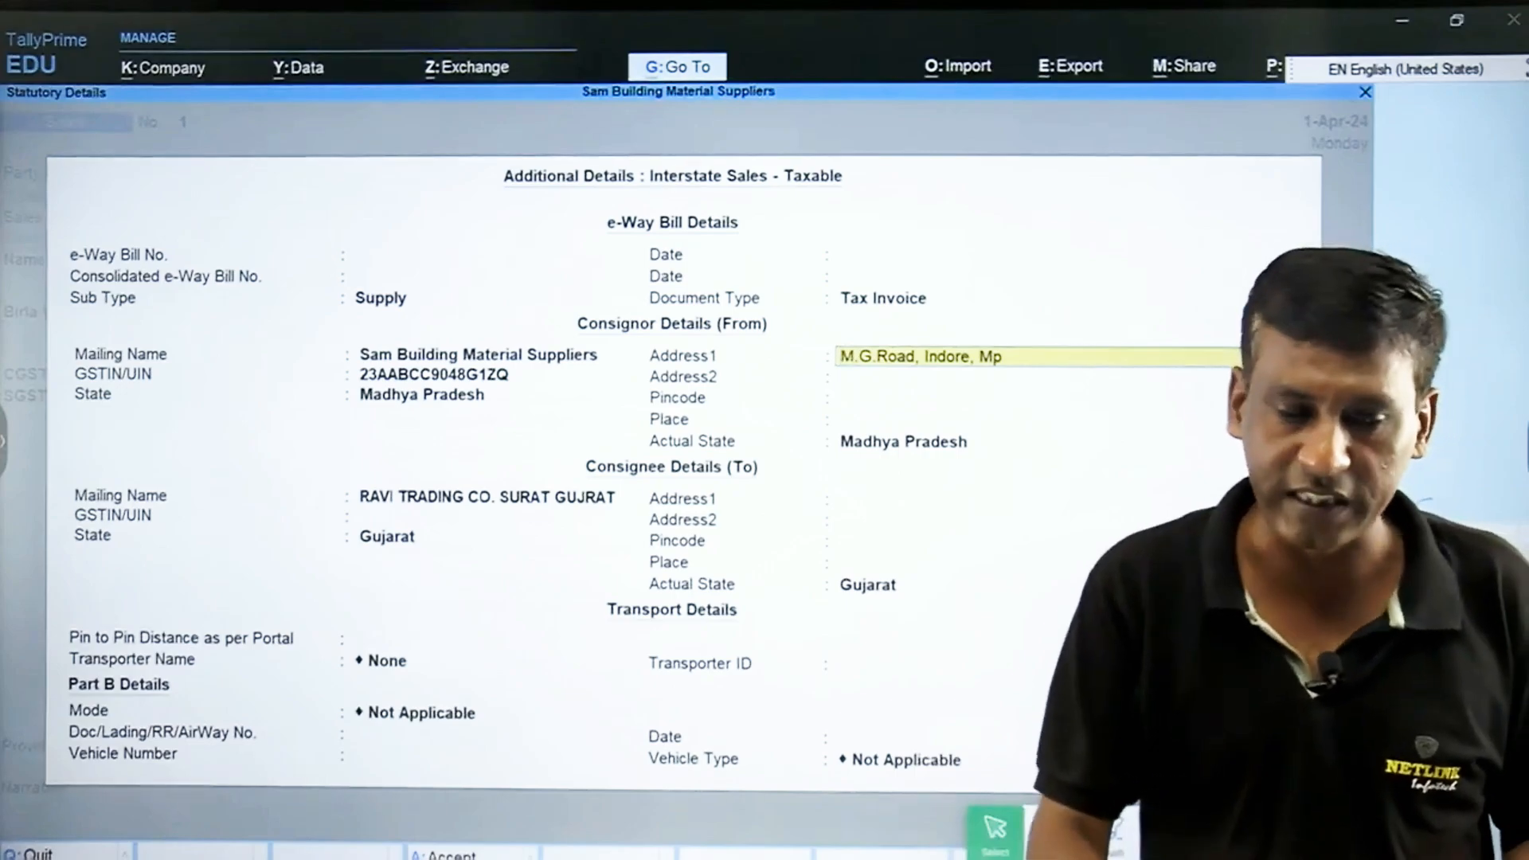
{"action": "key", "text": "Up"}
{"action": "key", "text": "Up"}
{"action": "key", "text": "Up"}
{"action": "key", "text": "Up"}
{"action": "key", "text": "Up"}
{"action": "key", "text": "Up"}
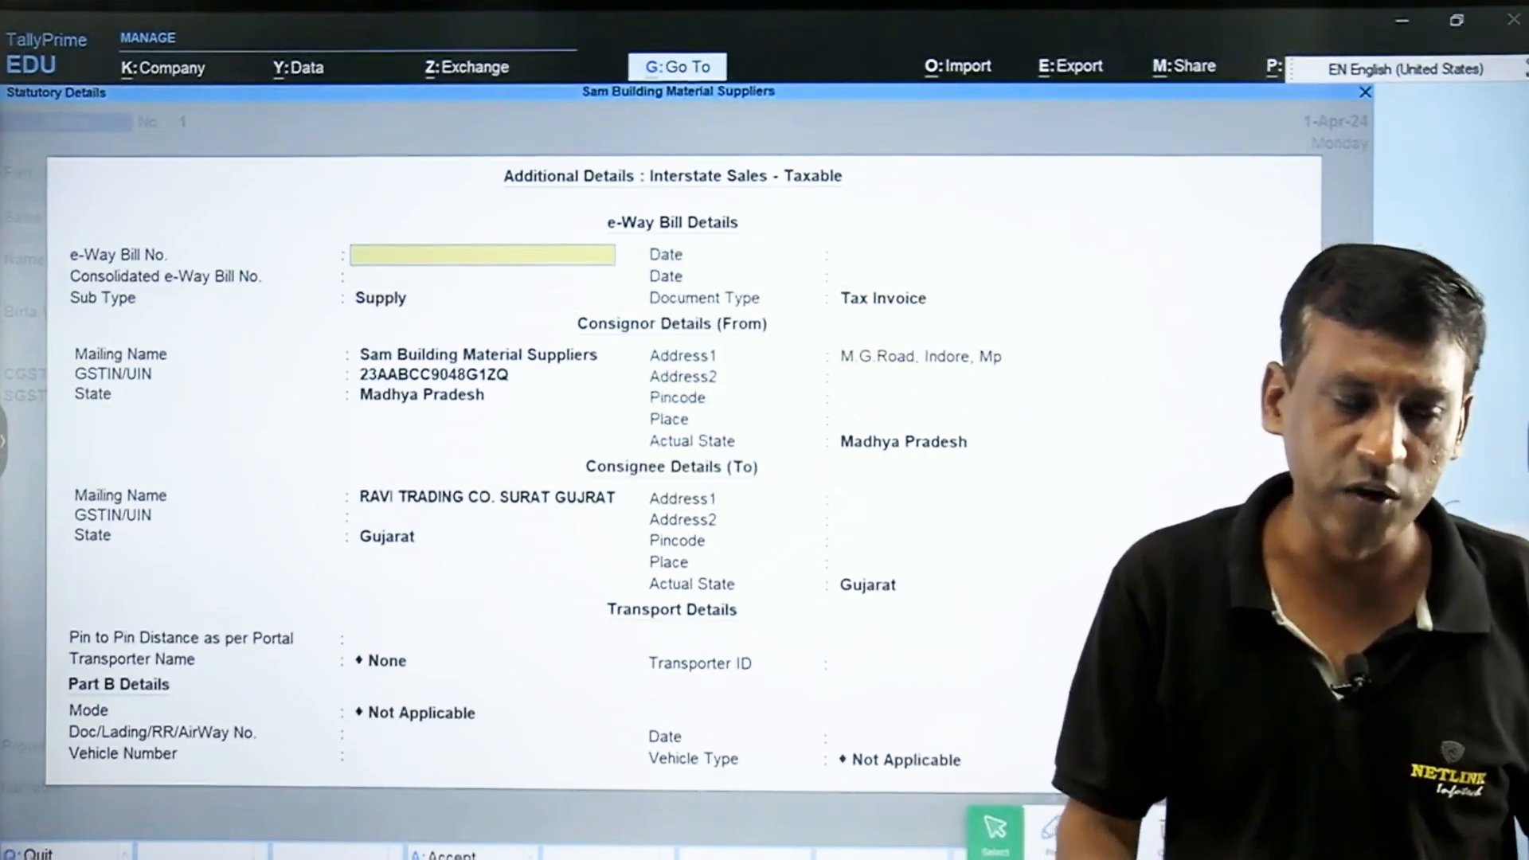
{"action": "type", "text": "123456789012"}
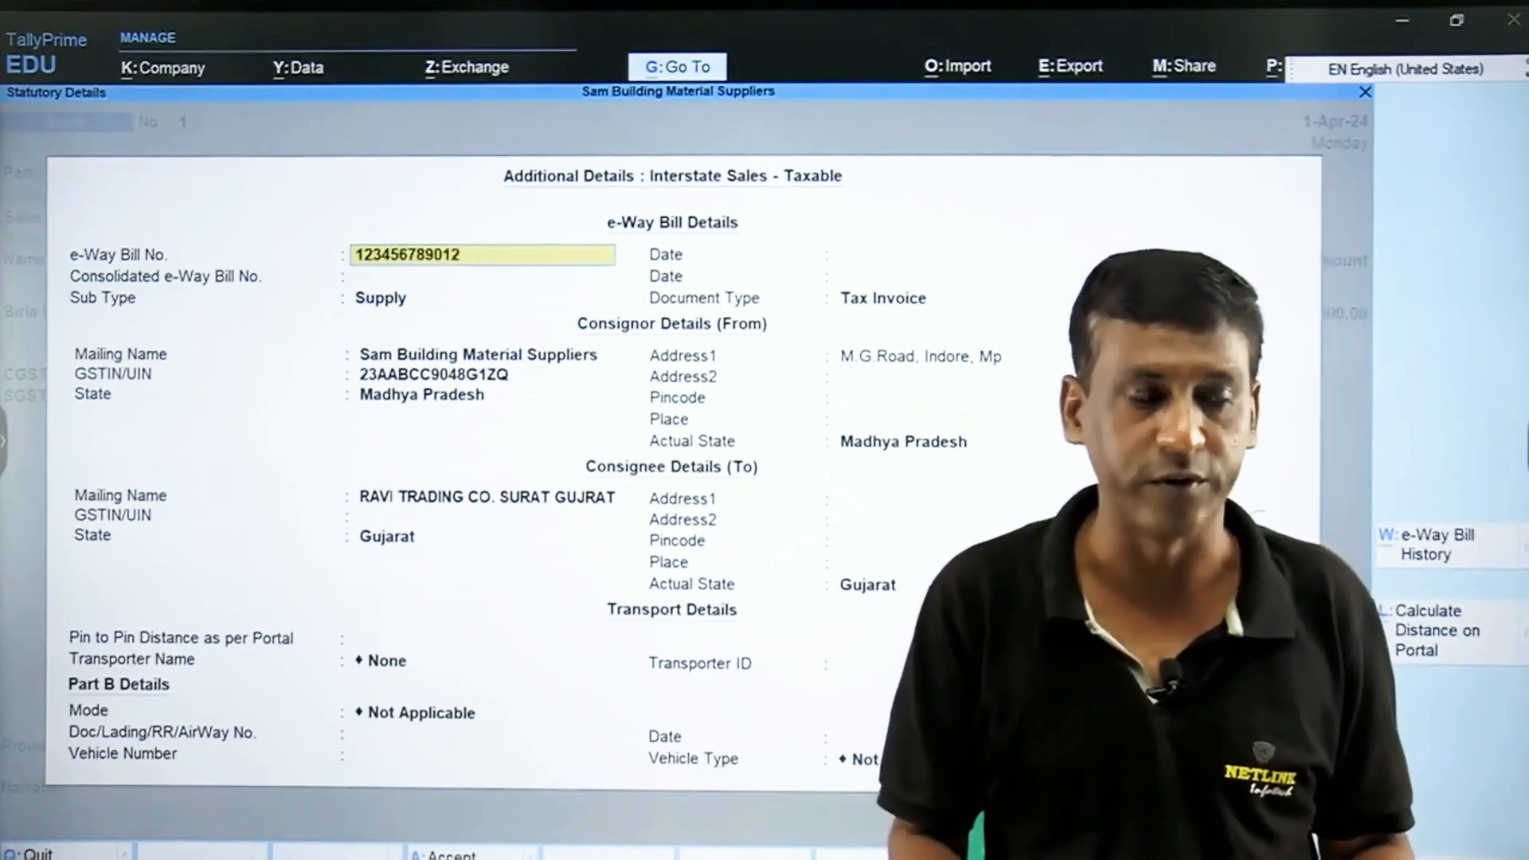
{"action": "key", "text": "Return"}
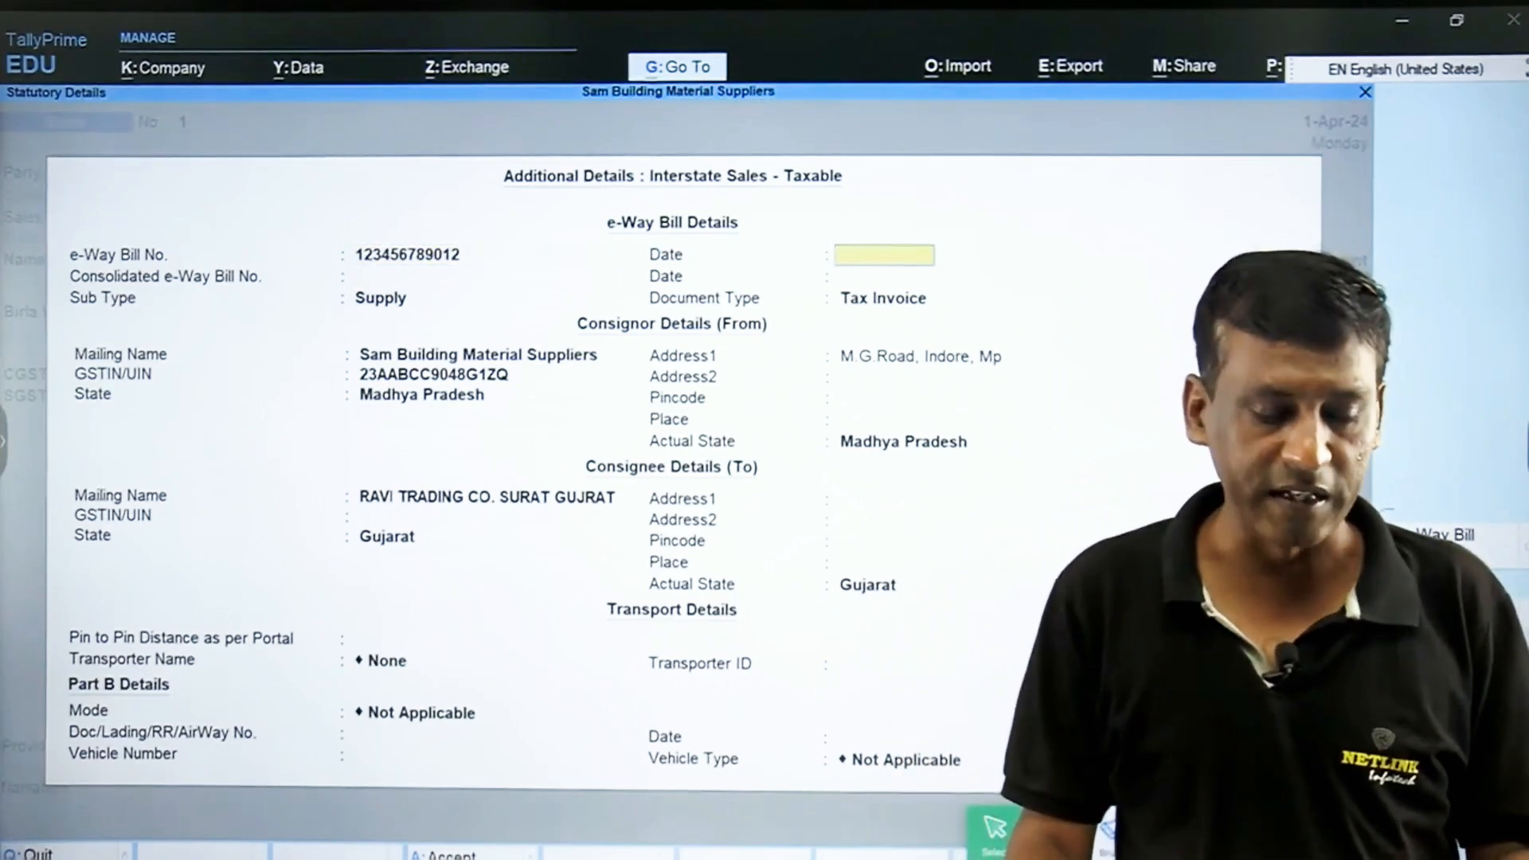
{"action": "type", "text": "1"}
{"action": "key", "text": "Return"}
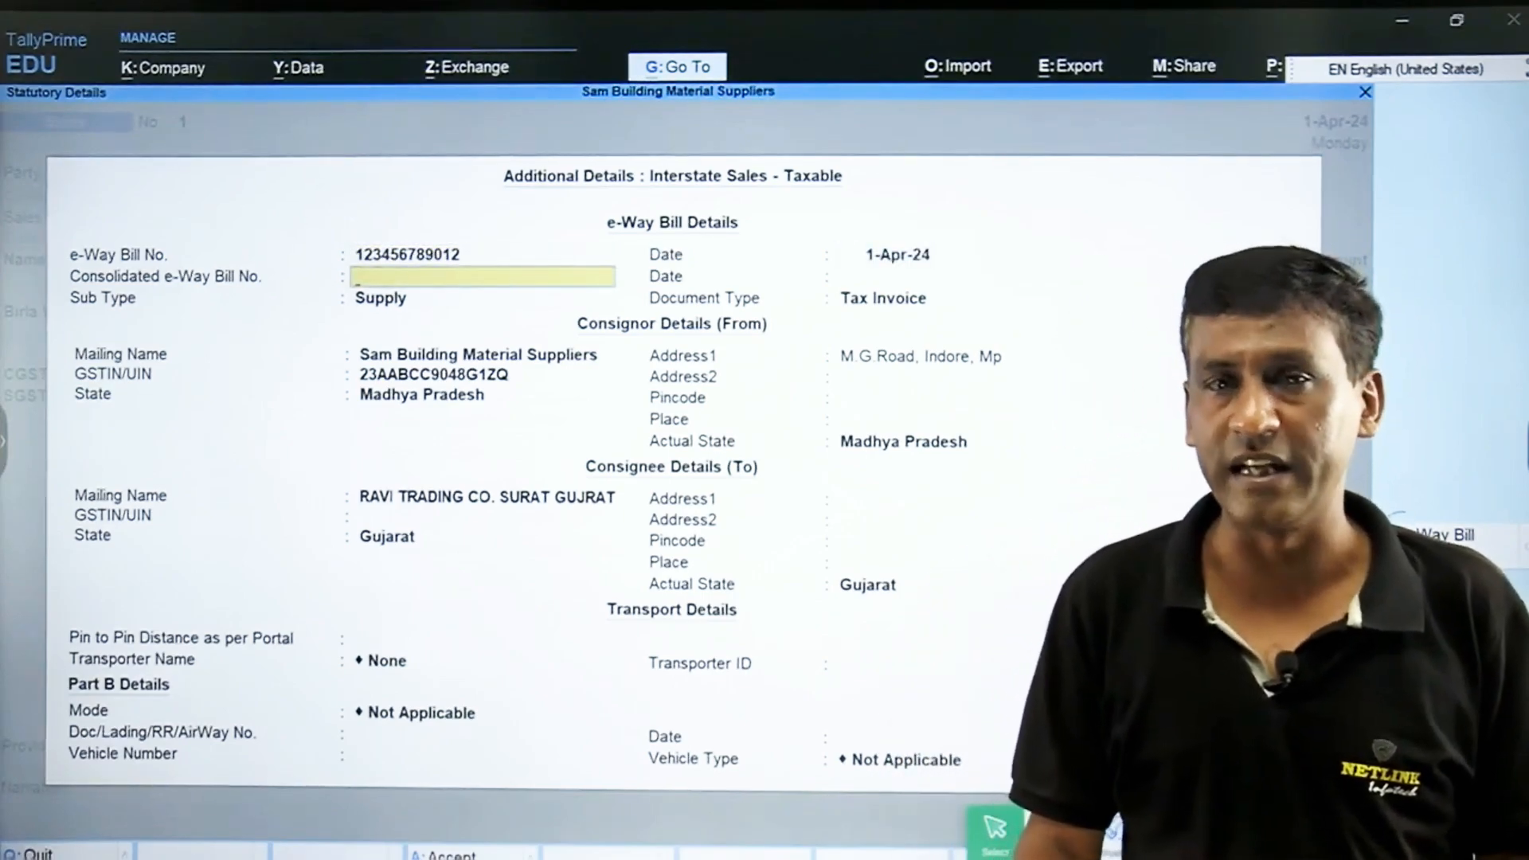
Leave the consolidated e-Way Bill number and date blank, keeping Supply as Sub Type and Tax Invoice as Document Type.
{"action": "key", "text": "Return"}
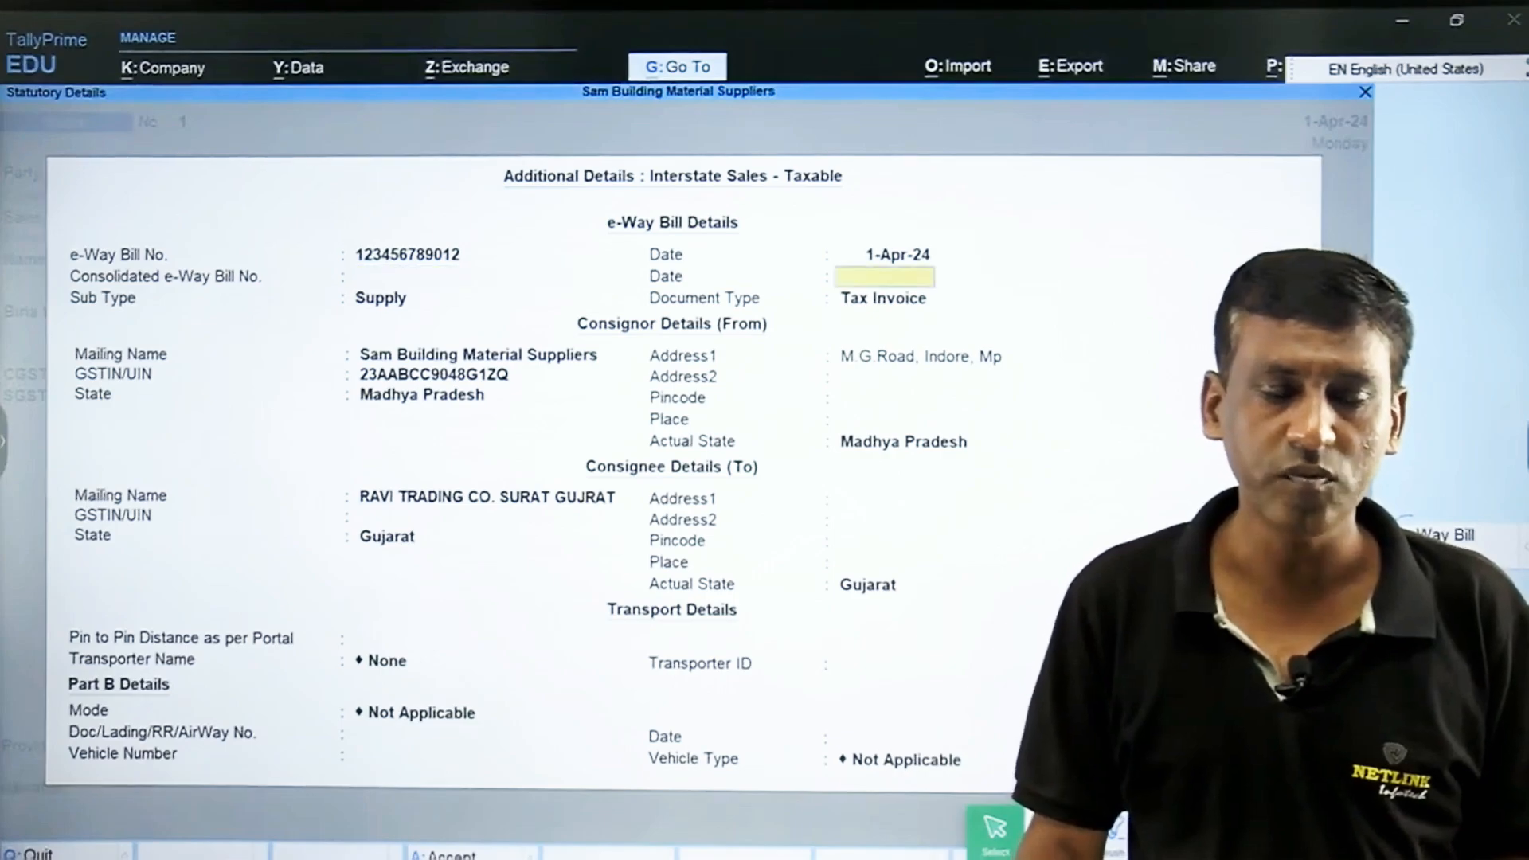
{"action": "key", "text": "BackSpace"}
{"action": "key", "text": "BackSpace"}
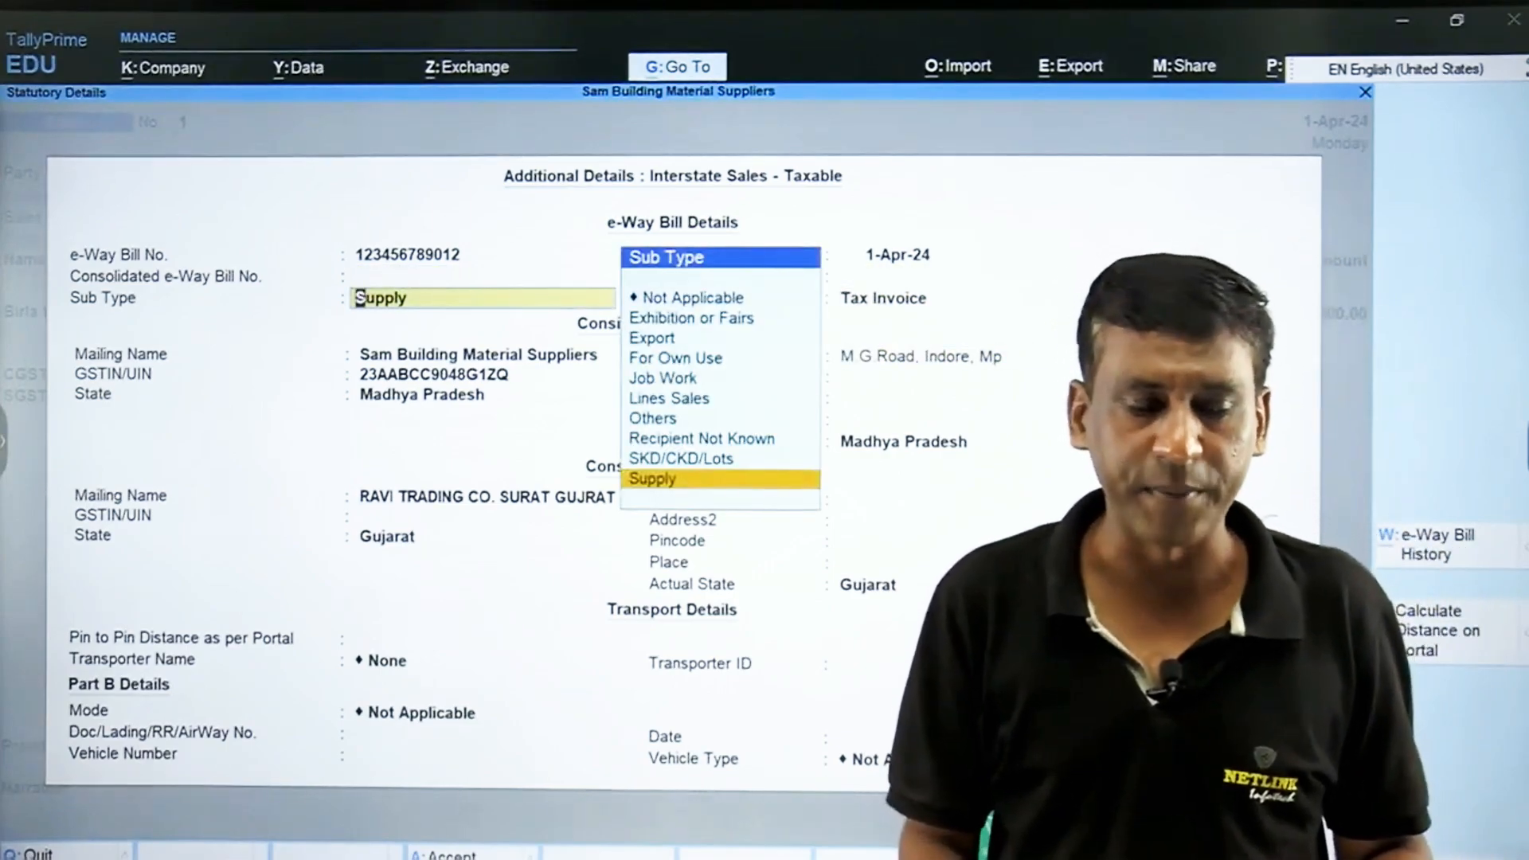
{"action": "key", "text": "Return"}
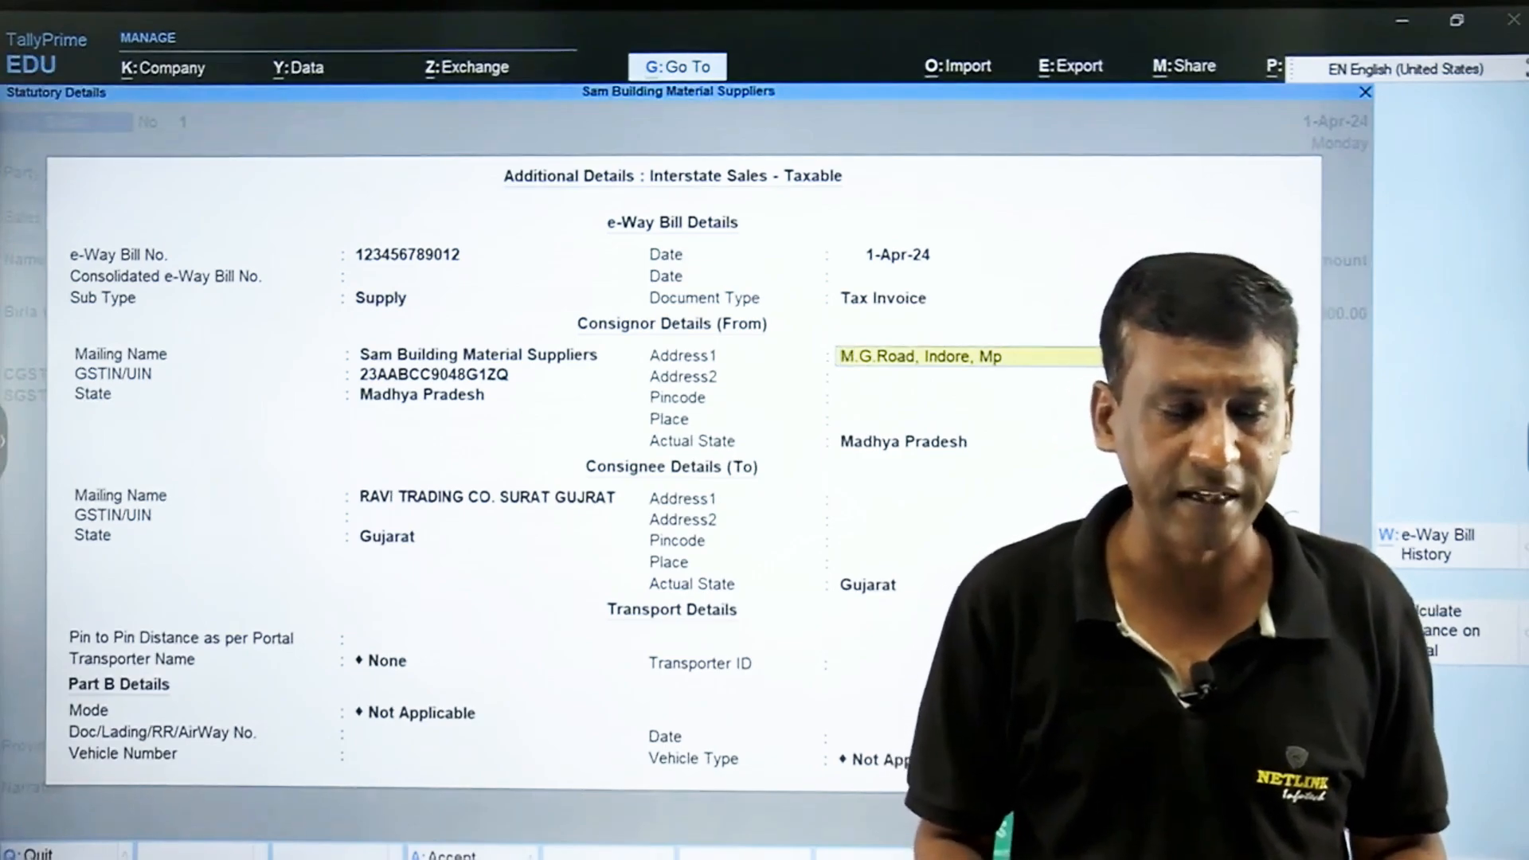
{"action": "key", "text": "BackSpace"}
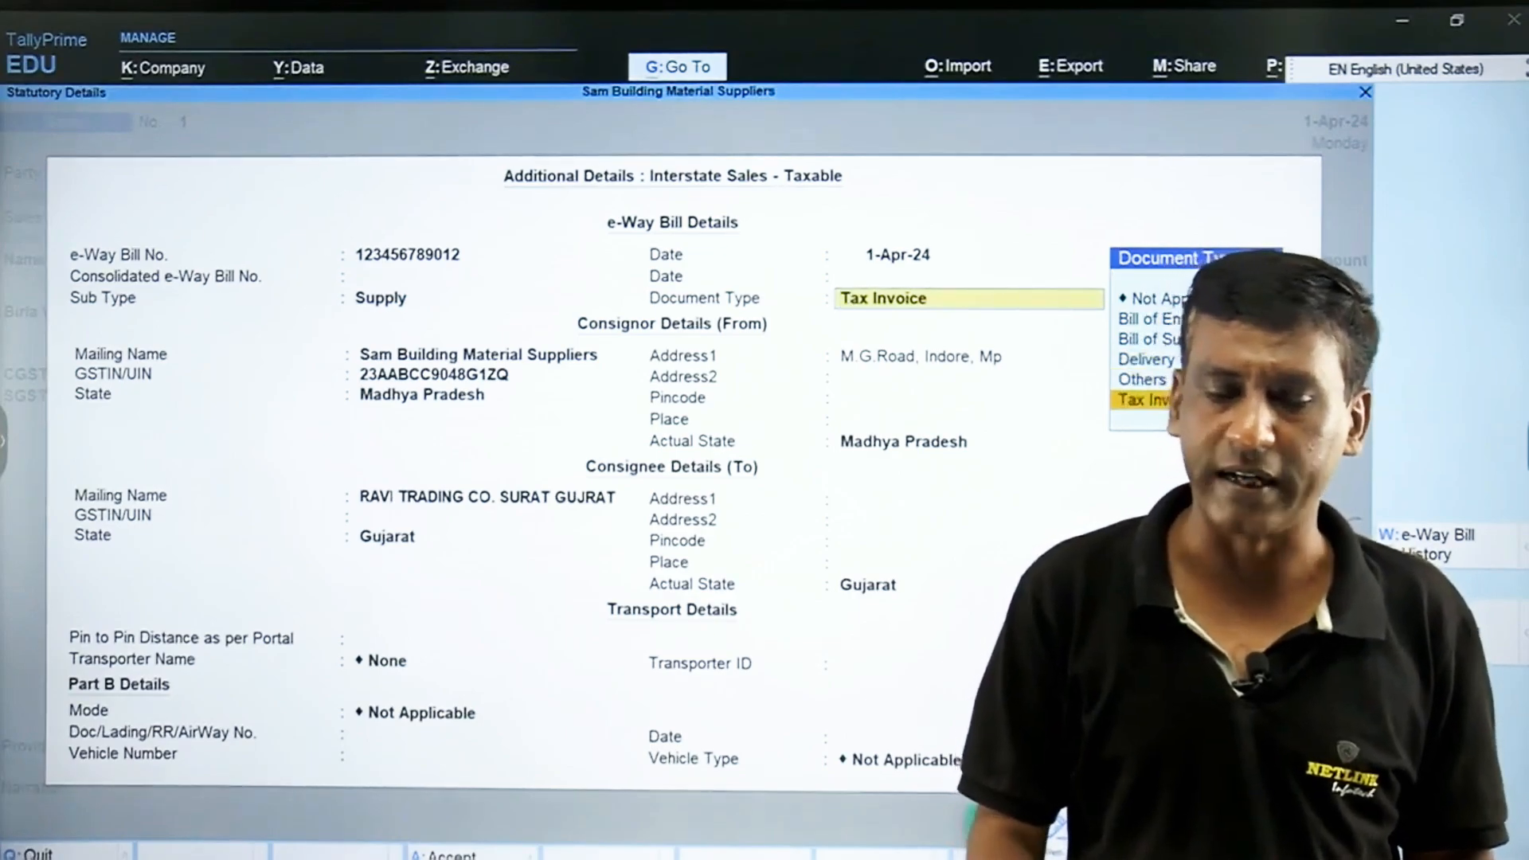
{"action": "key", "text": "Return"}
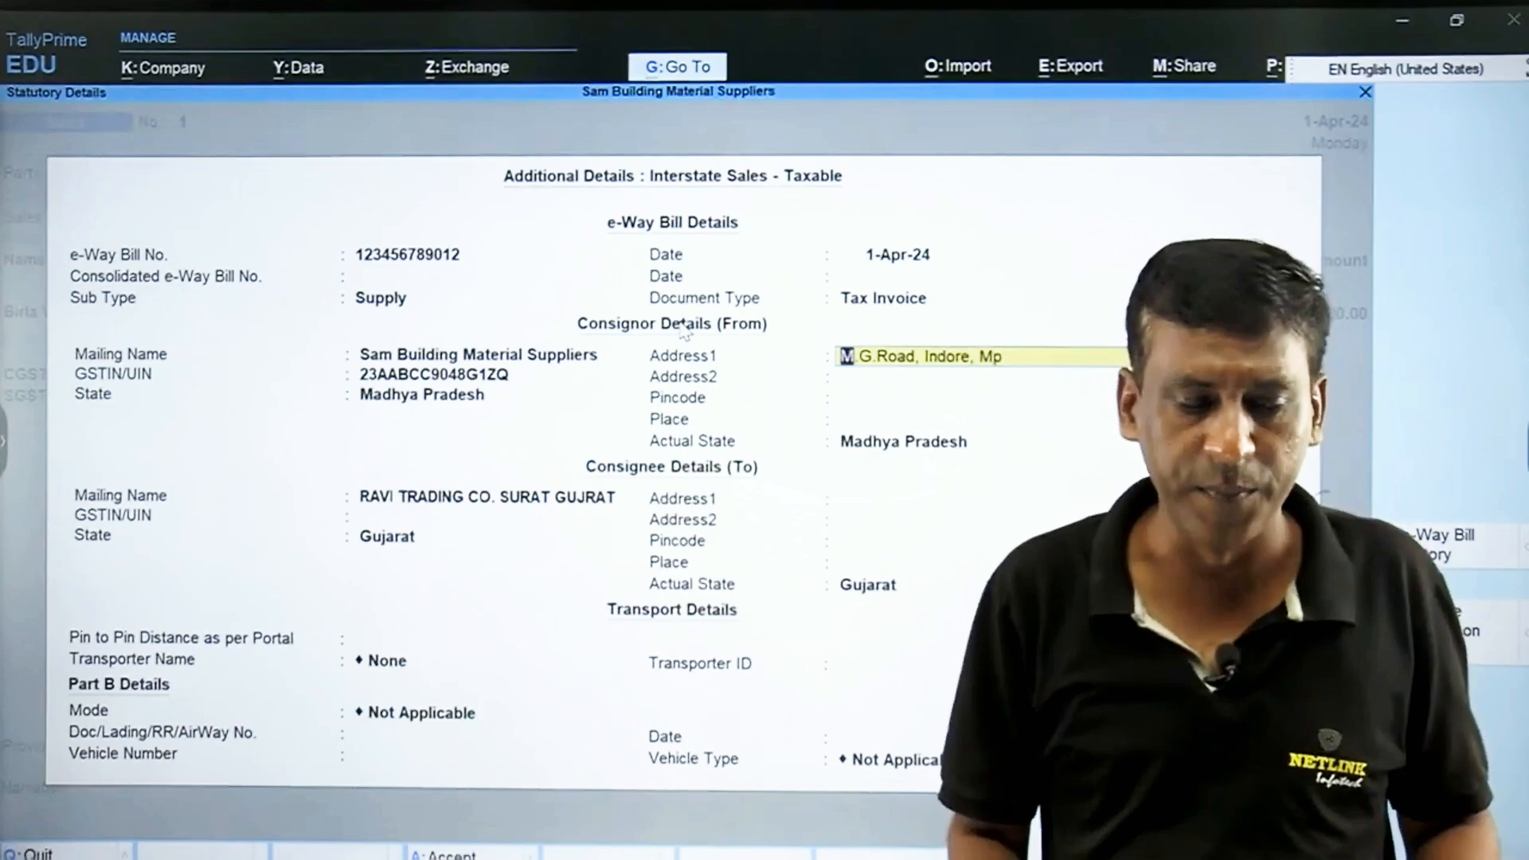
Enter the consignor's pincode and set the place to Indore, keeping the existing address and Madhya Pradesh as the actual state.
{"action": "key", "text": "Return"}
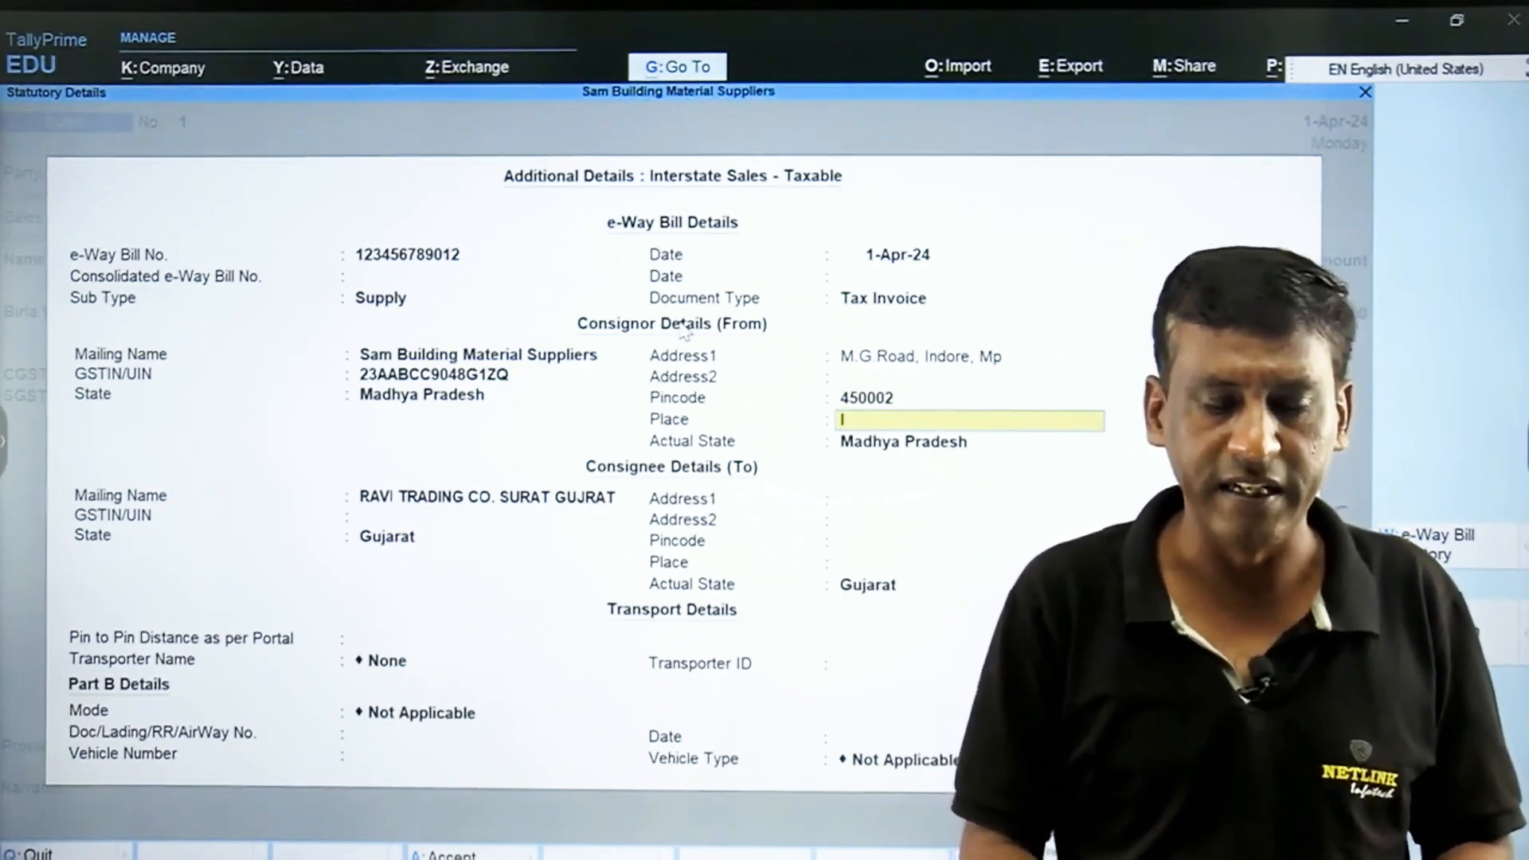
{"action": "key", "text": "Return"}
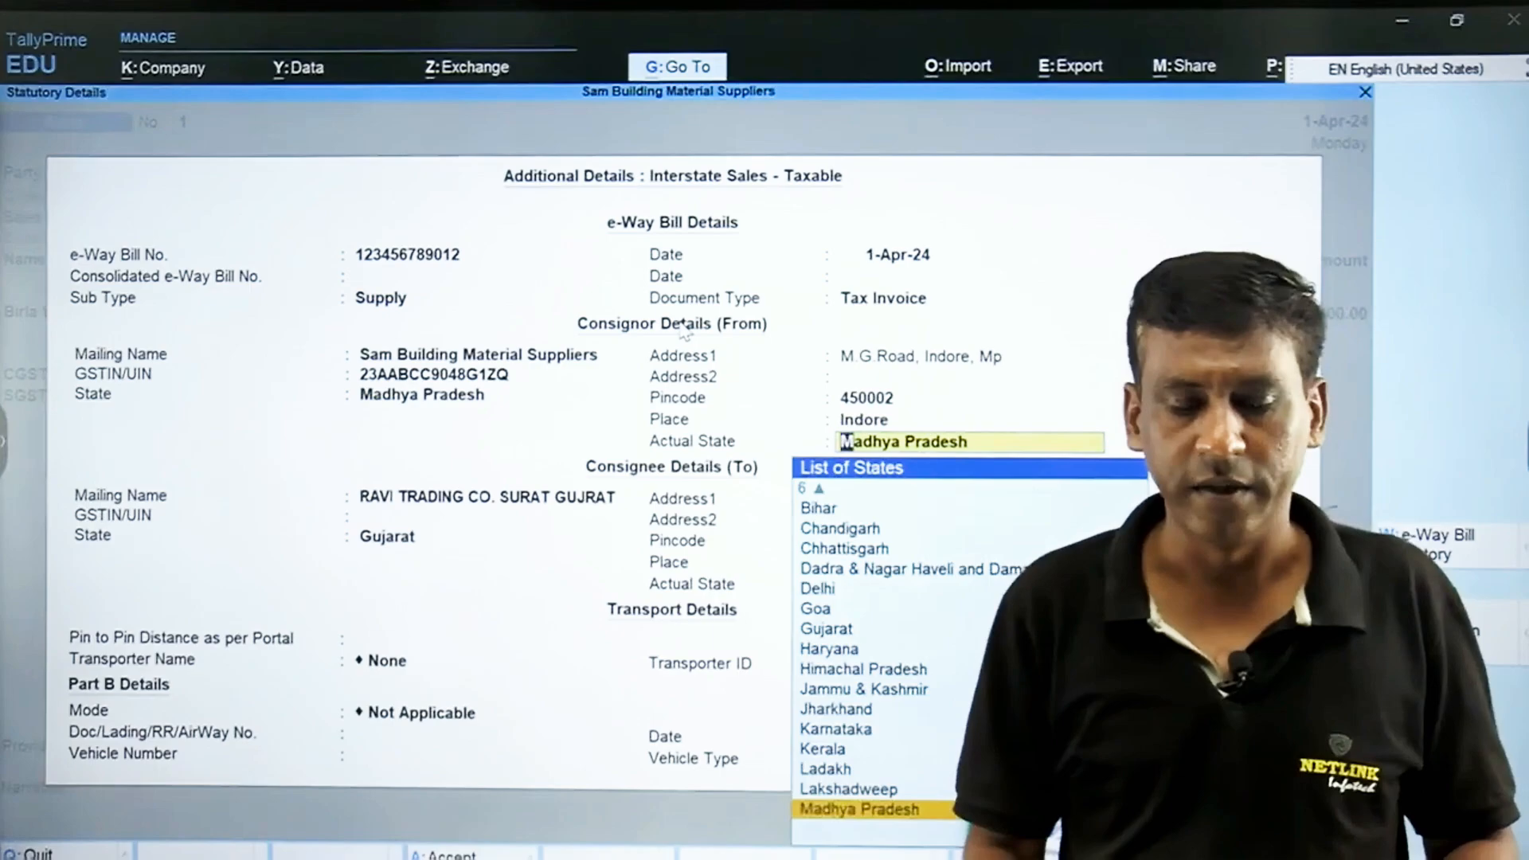
{"action": "key", "text": "Return"}
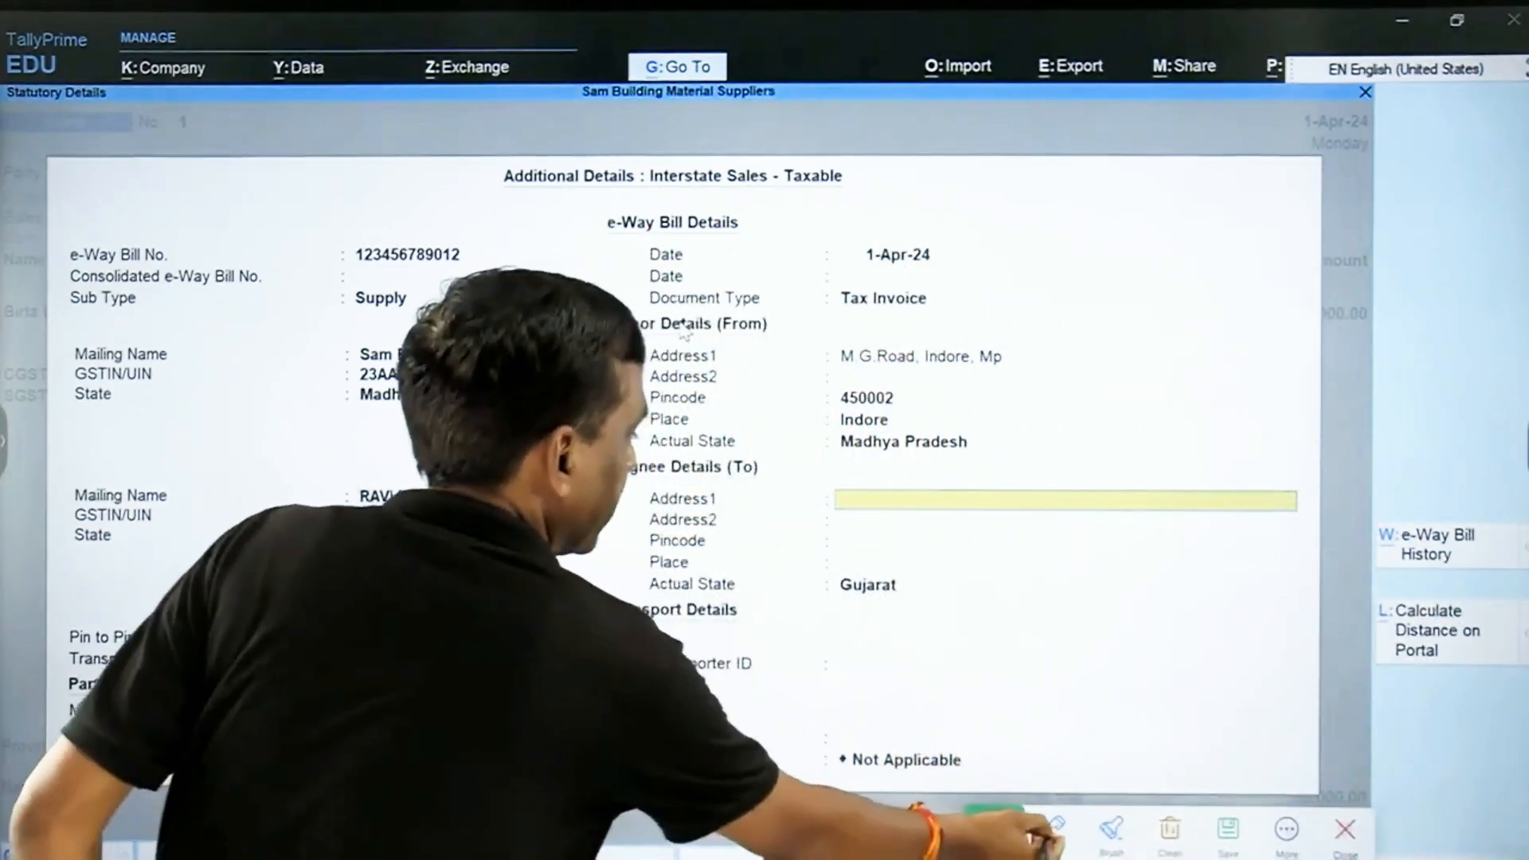
Circle the section headings with the red pen, label them Part A and Part B, and clear the markings.
{"action": "left_click", "coordinate": [1053, 829]}
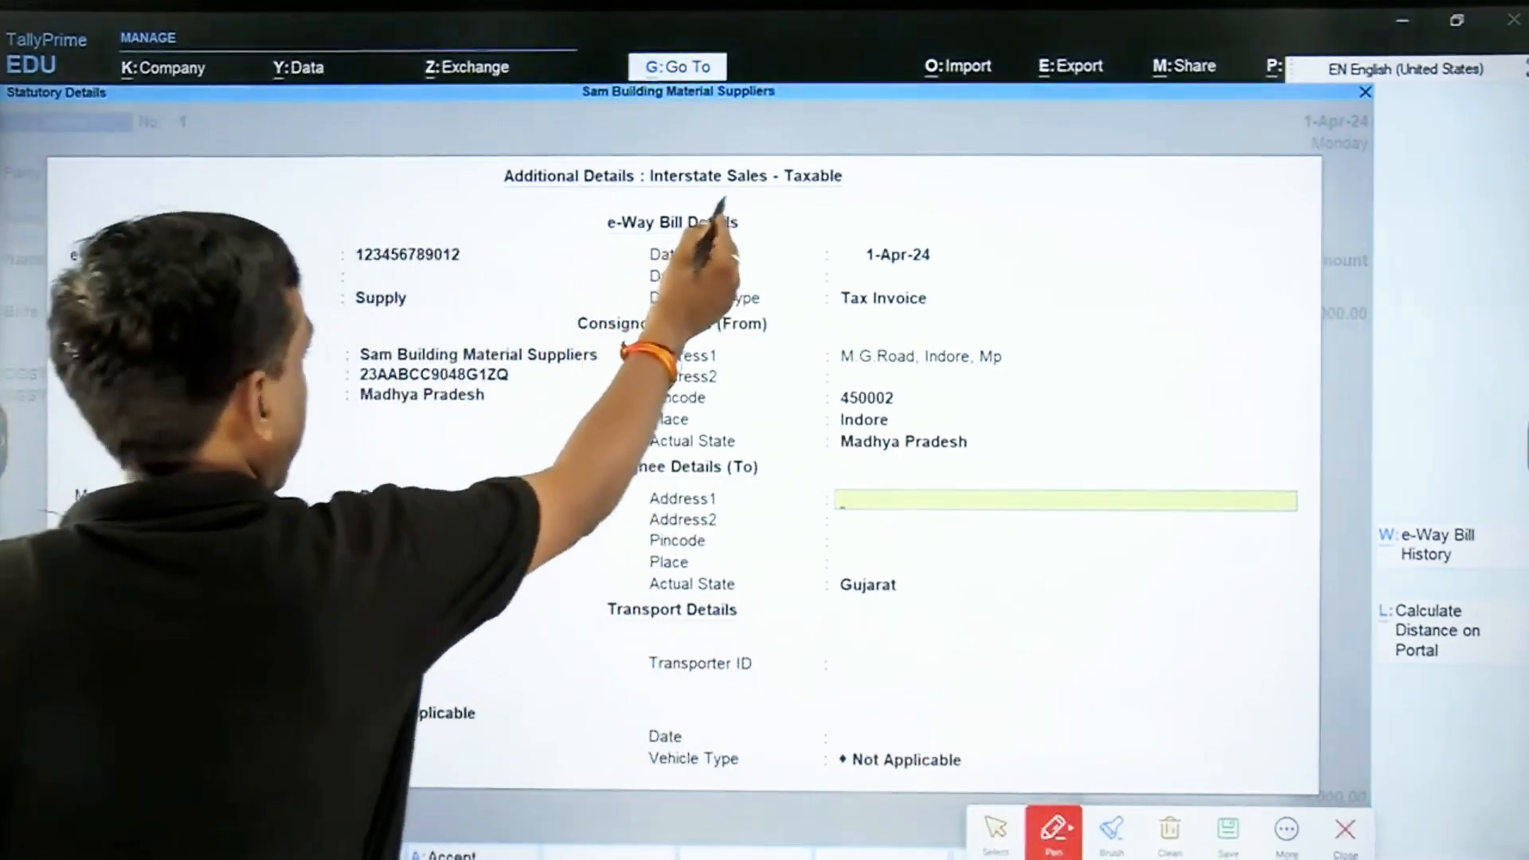
{"action": "mouse_move", "coordinate": [721, 199]}
{"action": "left_mouse_down"}
{"action": "mouse_move", "coordinate": [581, 242]}
{"action": "mouse_move", "coordinate": [728, 195]}
{"action": "left_mouse_up"}
{"action": "mouse_move", "coordinate": [751, 313]}
{"action": "left_mouse_down"}
{"action": "mouse_move", "coordinate": [541, 330]}
{"action": "mouse_move", "coordinate": [728, 307]}
{"action": "left_mouse_up"}
{"action": "mouse_move", "coordinate": [763, 455]}
{"action": "left_mouse_down"}
{"action": "mouse_move", "coordinate": [564, 466]}
{"action": "mouse_move", "coordinate": [766, 474]}
{"action": "left_mouse_up"}
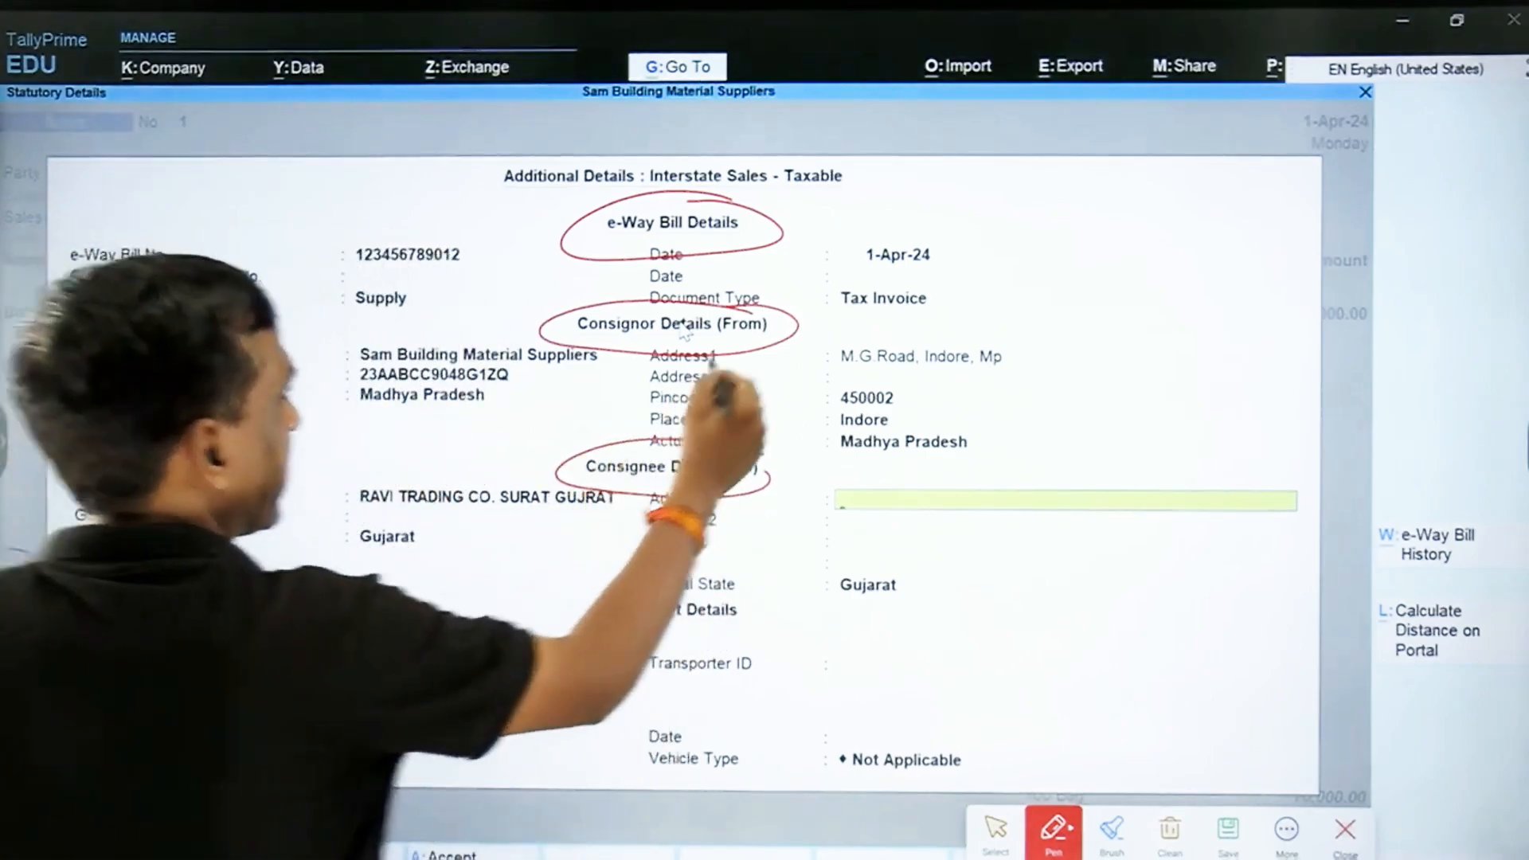
{"action": "mouse_move", "coordinate": [784, 231]}
{"action": "left_mouse_down"}
{"action": "mouse_move", "coordinate": [952, 167]}
{"action": "mouse_move", "coordinate": [955, 207]}
{"action": "mouse_move", "coordinate": [1041, 204]}
{"action": "mouse_move", "coordinate": [1092, 171]}
{"action": "mouse_move", "coordinate": [1126, 170]}
{"action": "mouse_move", "coordinate": [916, 191]}
{"action": "mouse_move", "coordinate": [1111, 199]}
{"action": "mouse_move", "coordinate": [1102, 124]}
{"action": "left_mouse_up"}
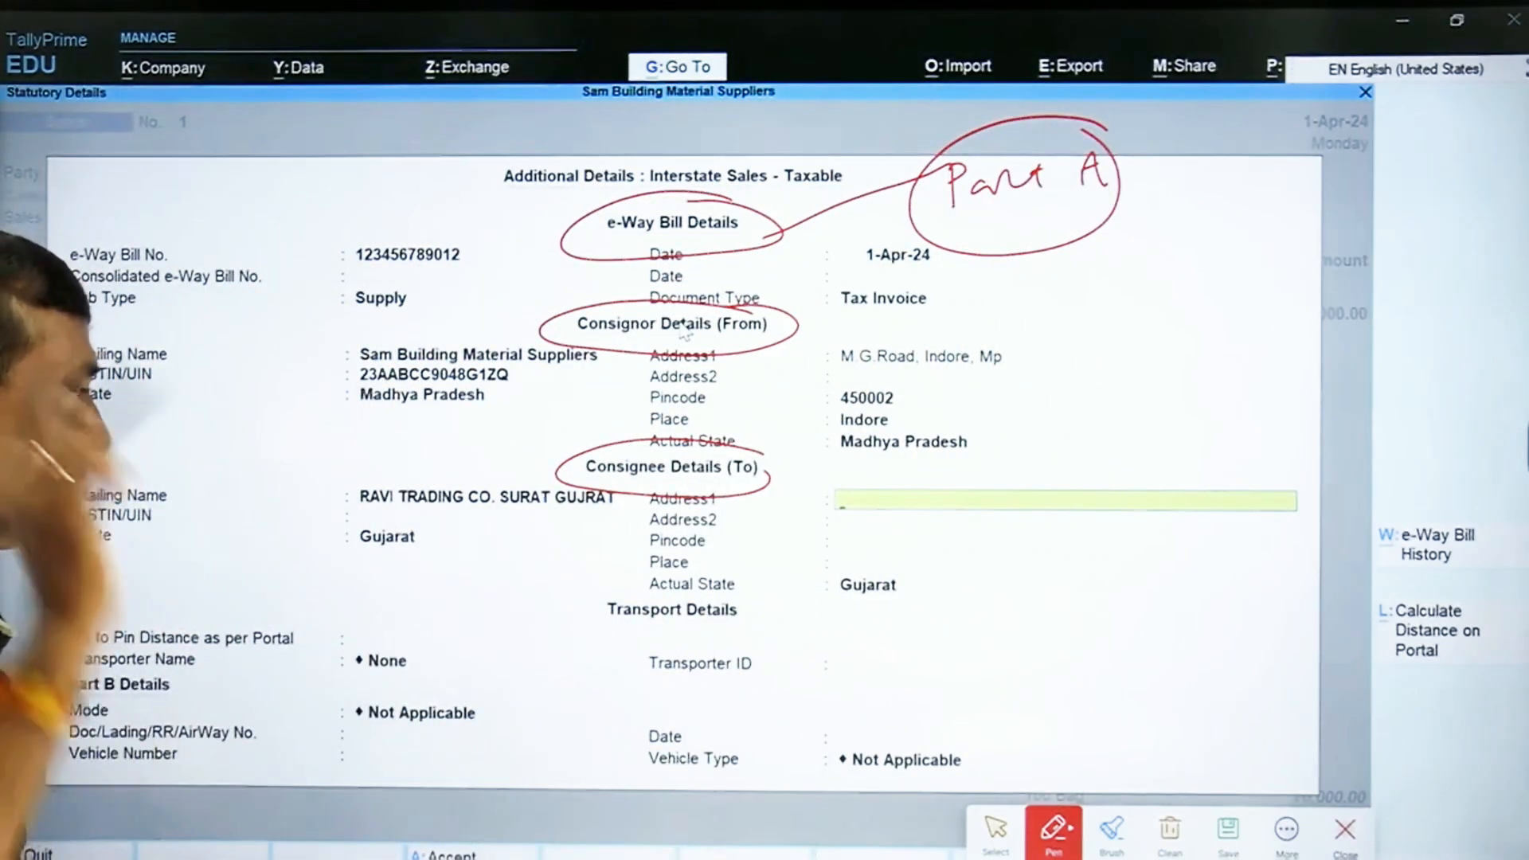
{"action": "mouse_move", "coordinate": [740, 599]}
{"action": "left_mouse_down"}
{"action": "mouse_move", "coordinate": [561, 605]}
{"action": "mouse_move", "coordinate": [726, 605]}
{"action": "mouse_move", "coordinate": [1010, 671]}
{"action": "mouse_move", "coordinate": [1102, 649]}
{"action": "mouse_move", "coordinate": [1186, 669]}
{"action": "left_mouse_up"}
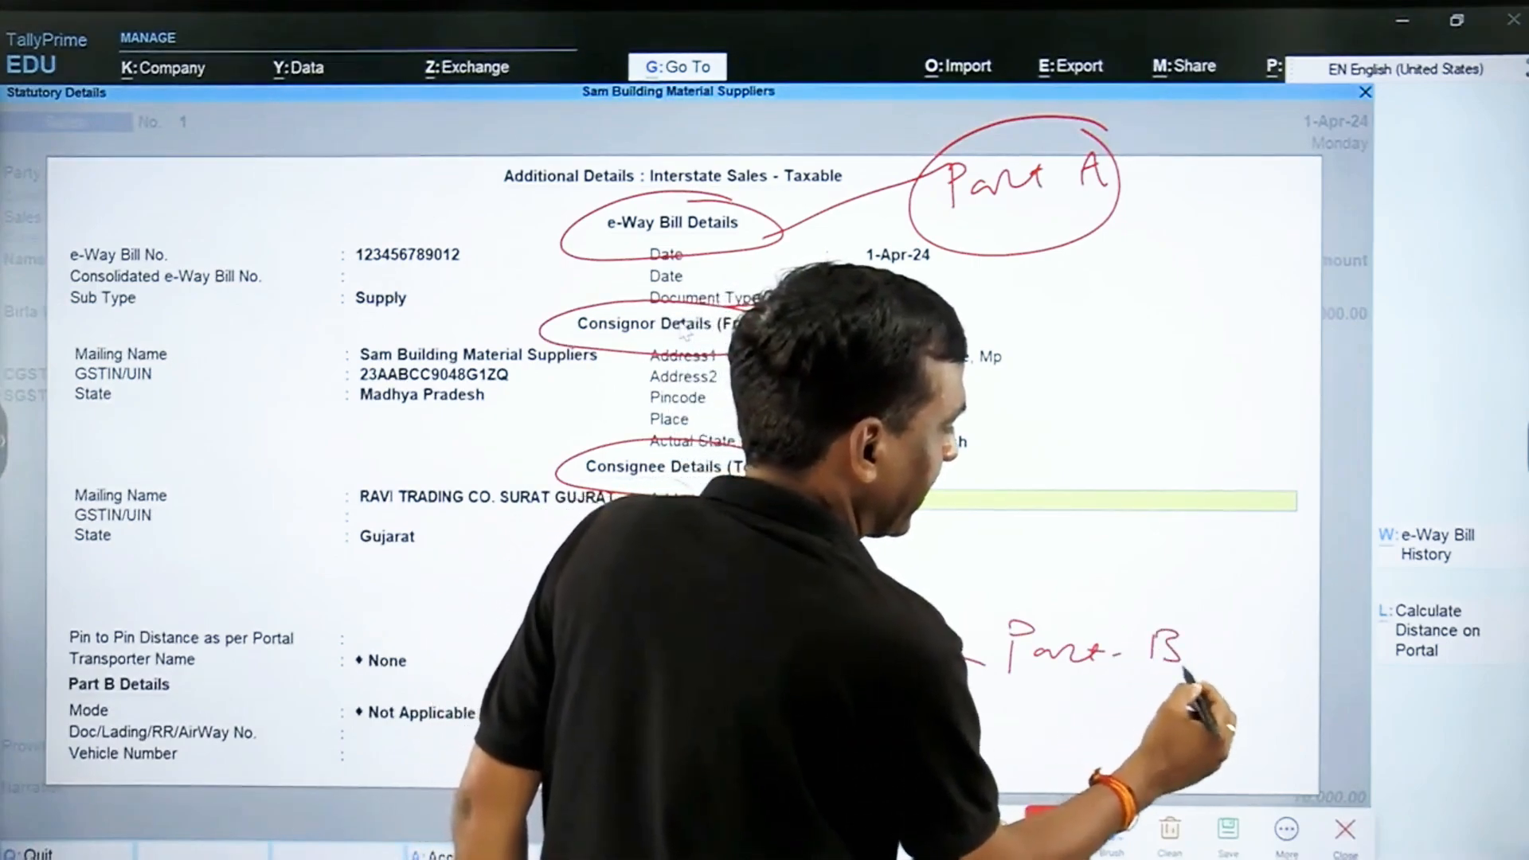
{"action": "left_click_drag", "start_coordinate": [1039, 691], "coordinate": [1214, 692]}
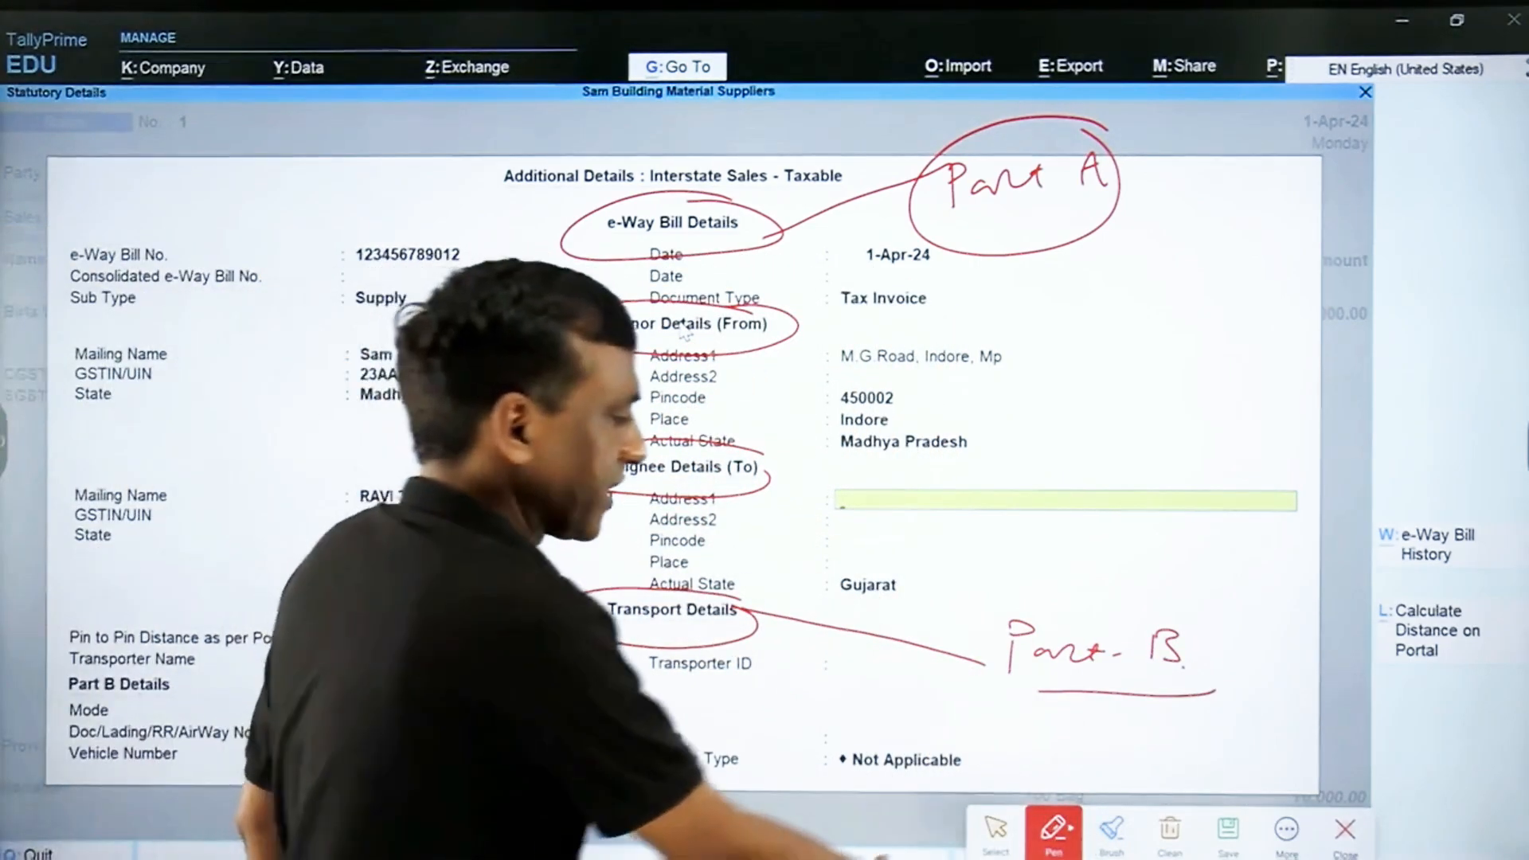
{"action": "left_click", "coordinate": [1169, 830]}
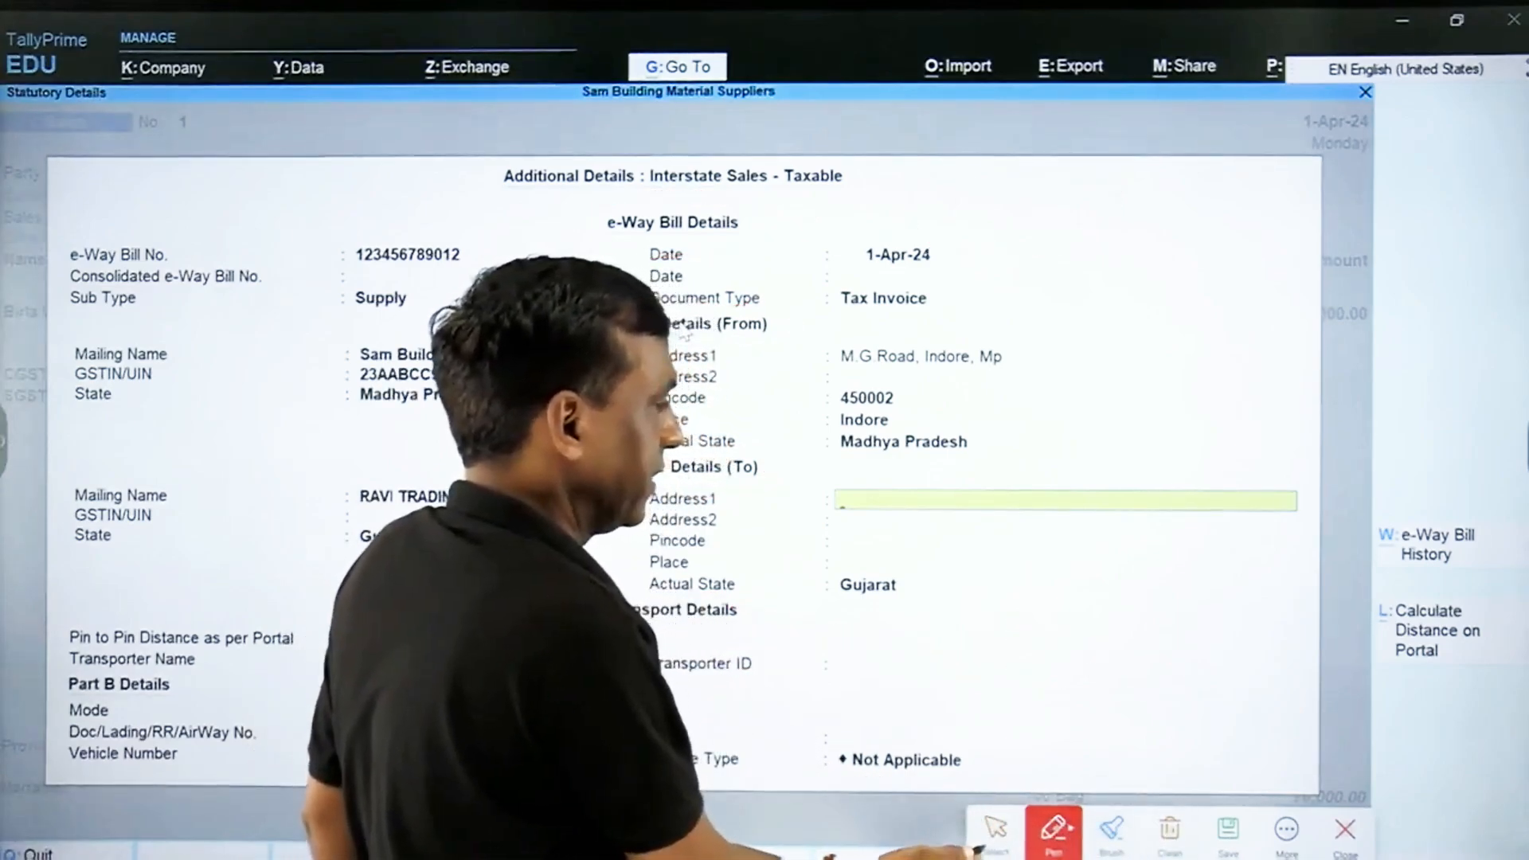
{"action": "left_click", "coordinate": [995, 828]}
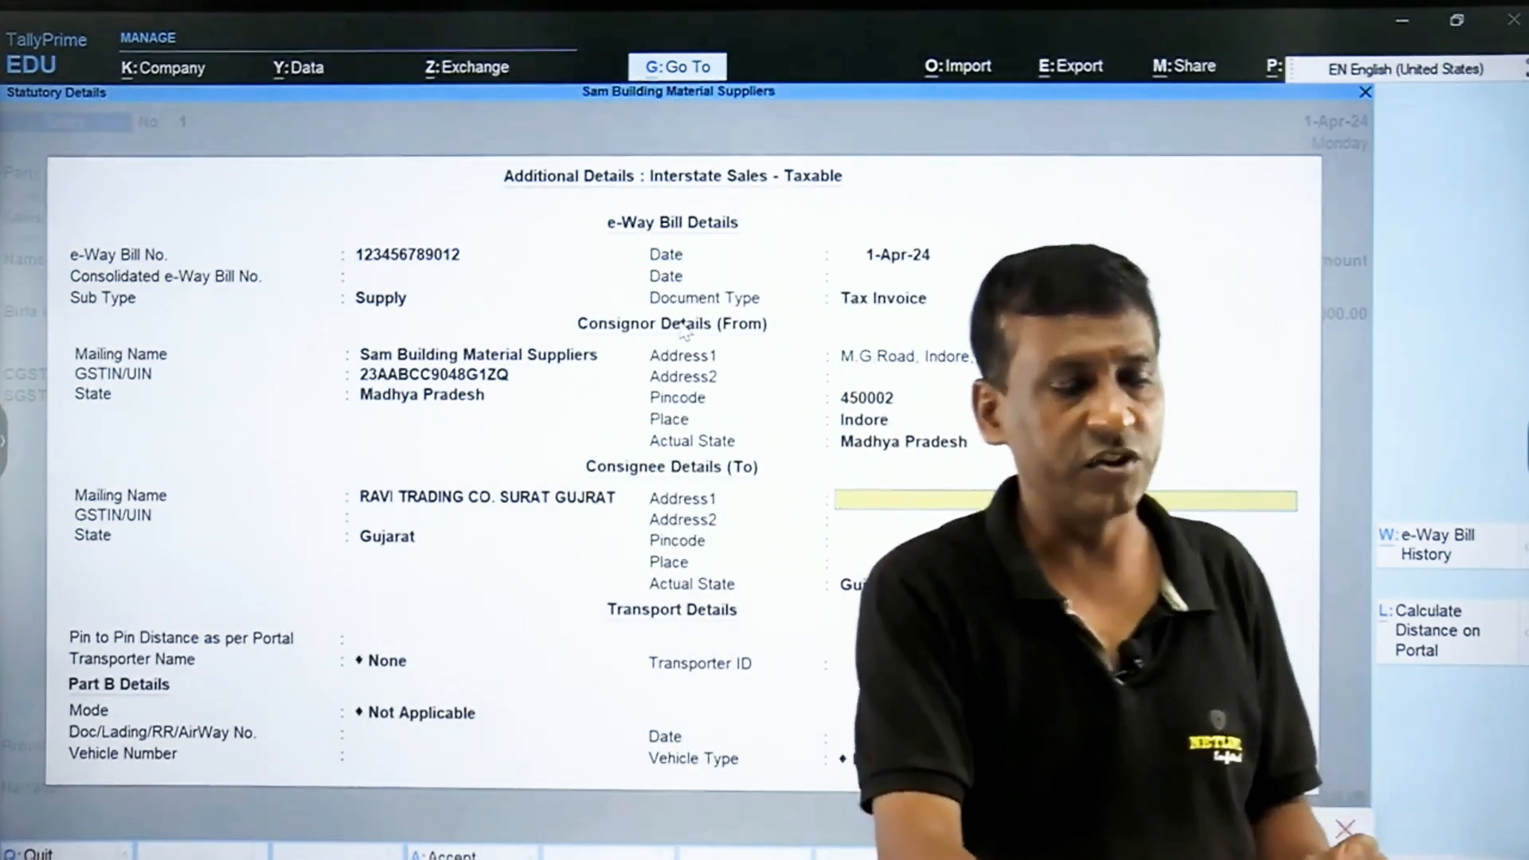
Enter the consignee's street address and the place Surat, leaving the pincode blank and keeping Gujarat as the actual state.
{"action": "key", "text": "Up"}
{"action": "key", "text": "Up"}
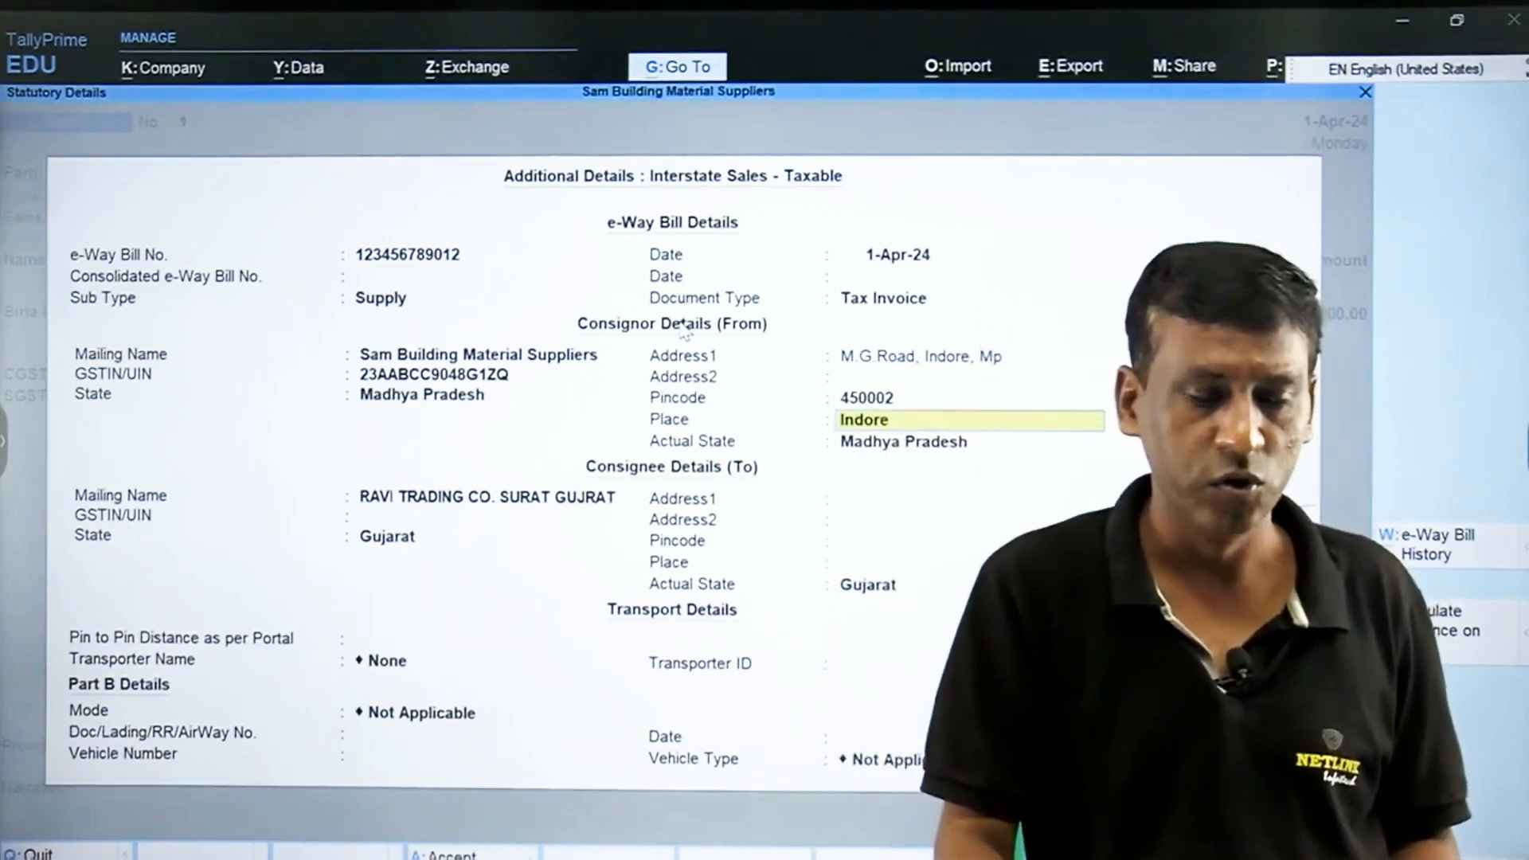
{"action": "key", "text": "Return"}
{"action": "key", "text": "Return"}
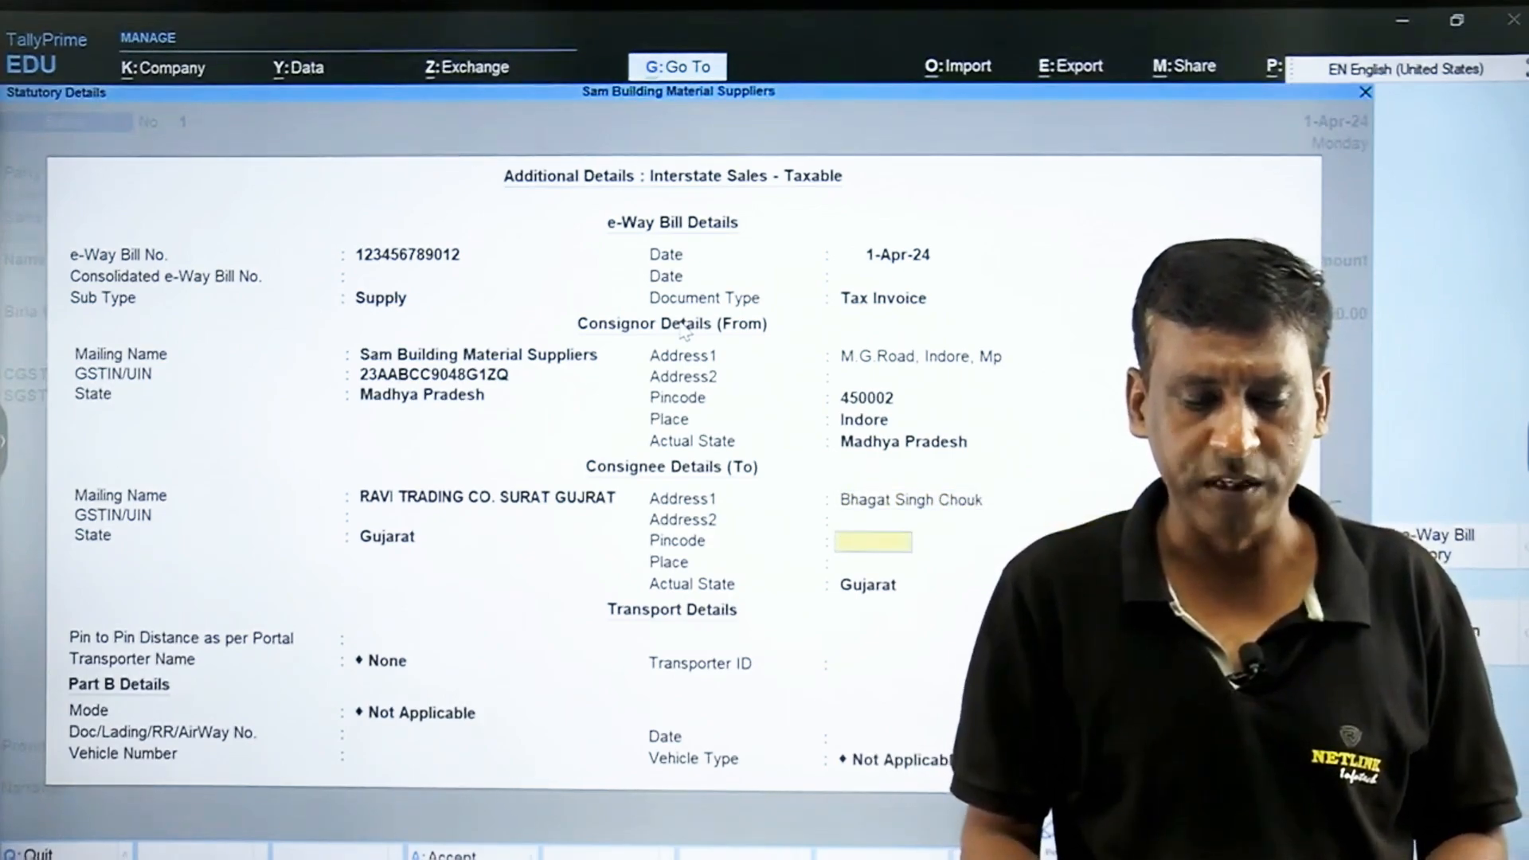
{"action": "key", "text": "Return"}
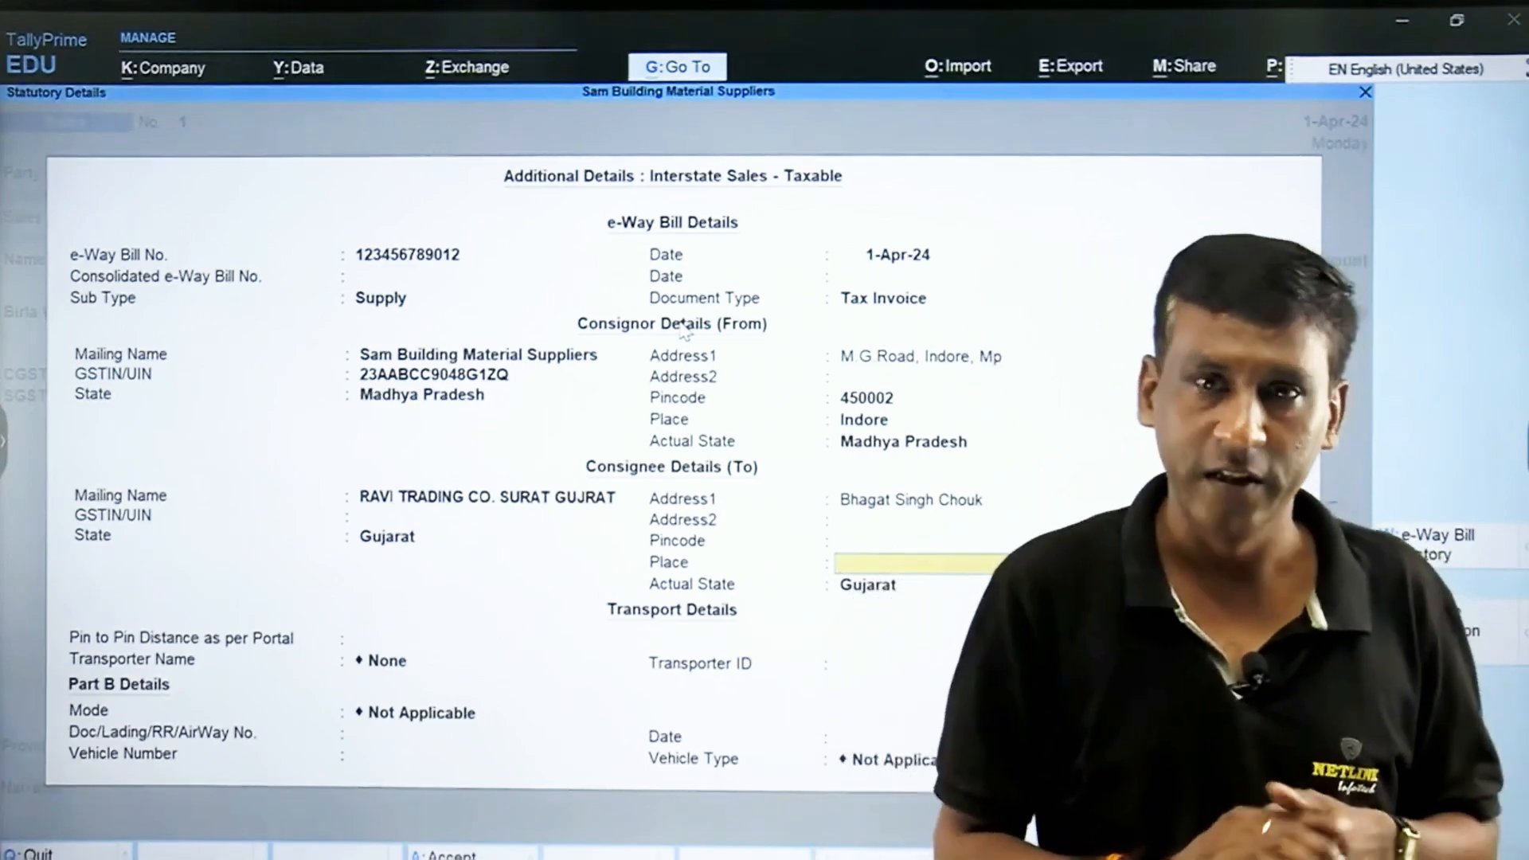
{"action": "key", "text": "Return"}
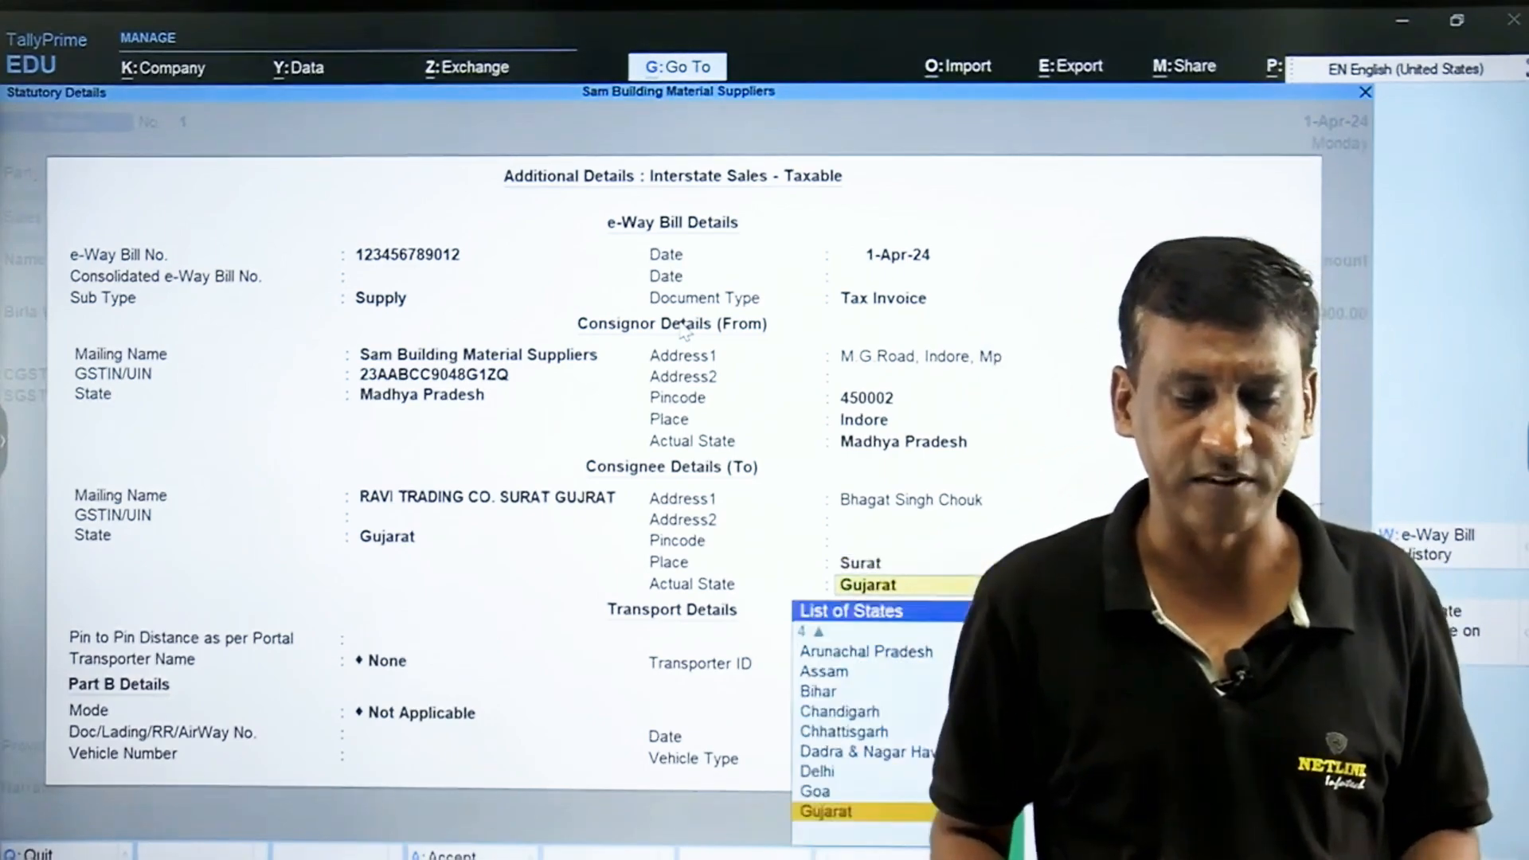
{"action": "key", "text": "Return"}
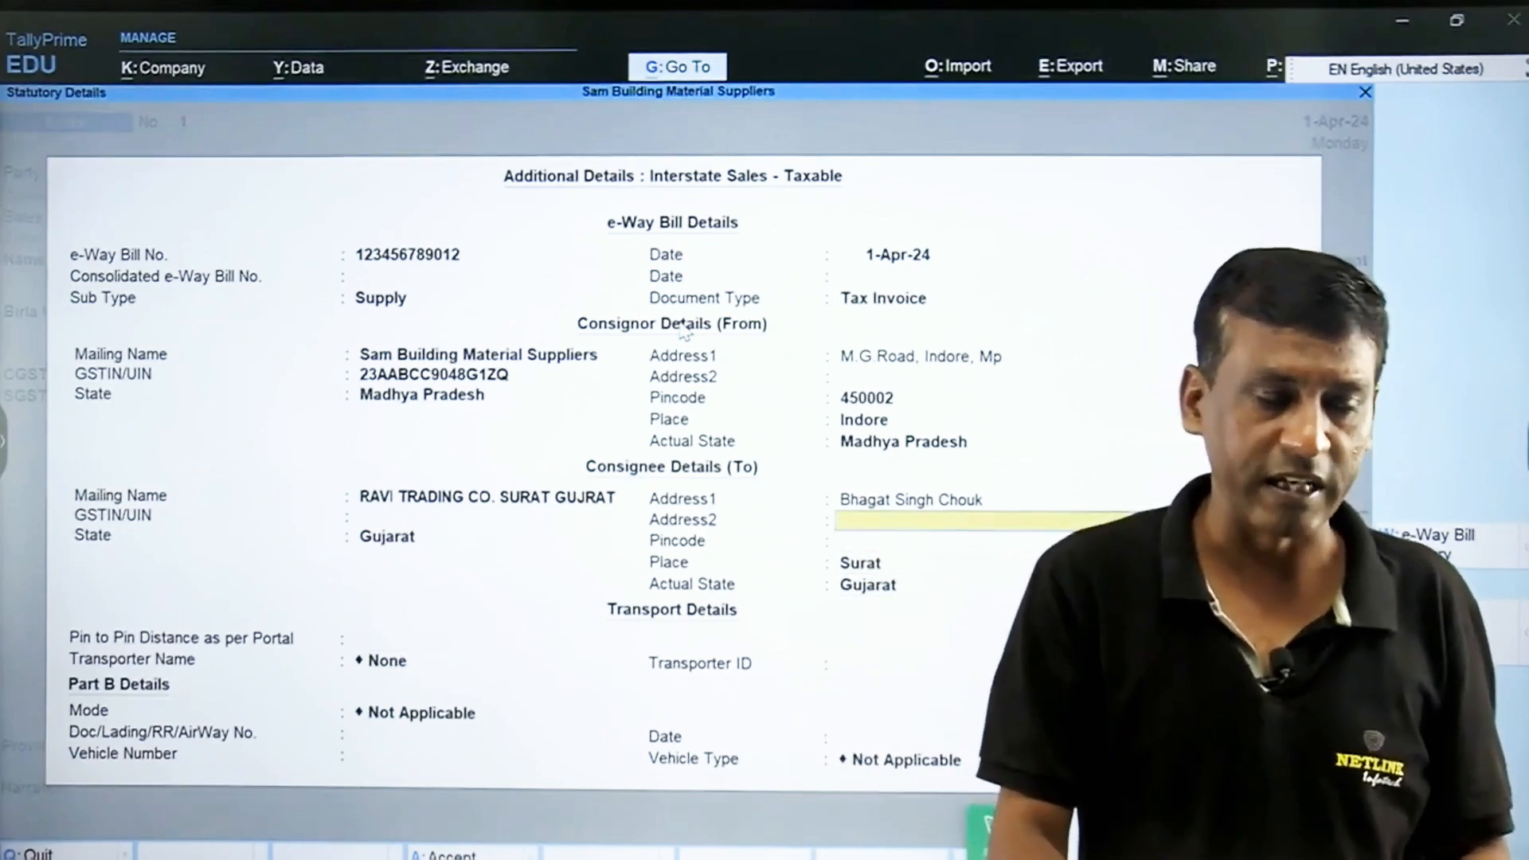
Skip the consignee's remaining address fields and set the Pin to Pin Distance as per Portal to 350.
{"action": "key", "text": "Return"}
{"action": "key", "text": "Return"}
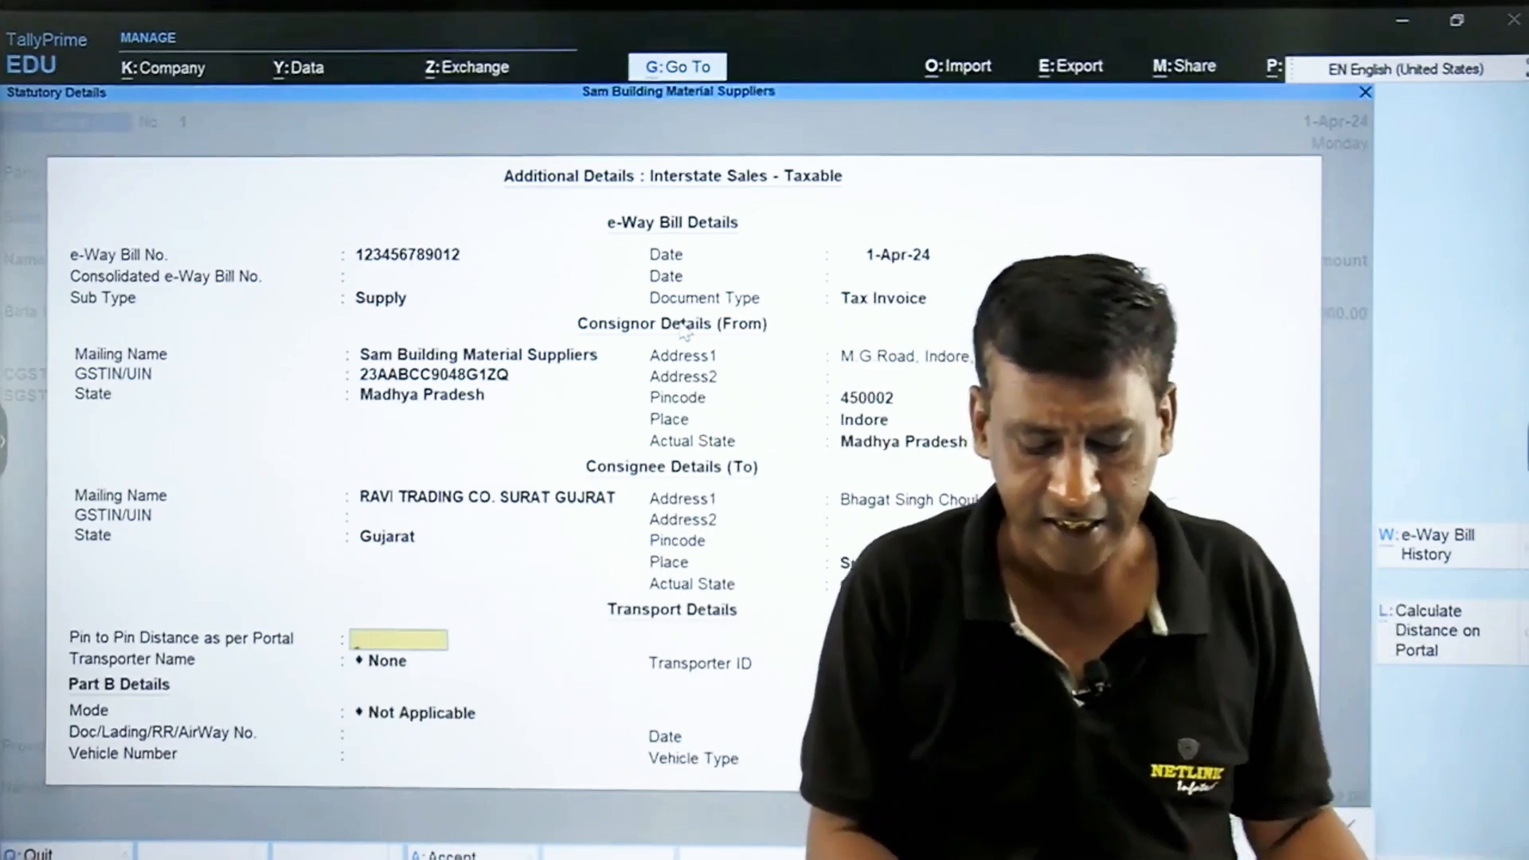
{"action": "type", "text": "350"}
{"action": "key", "text": "Return"}
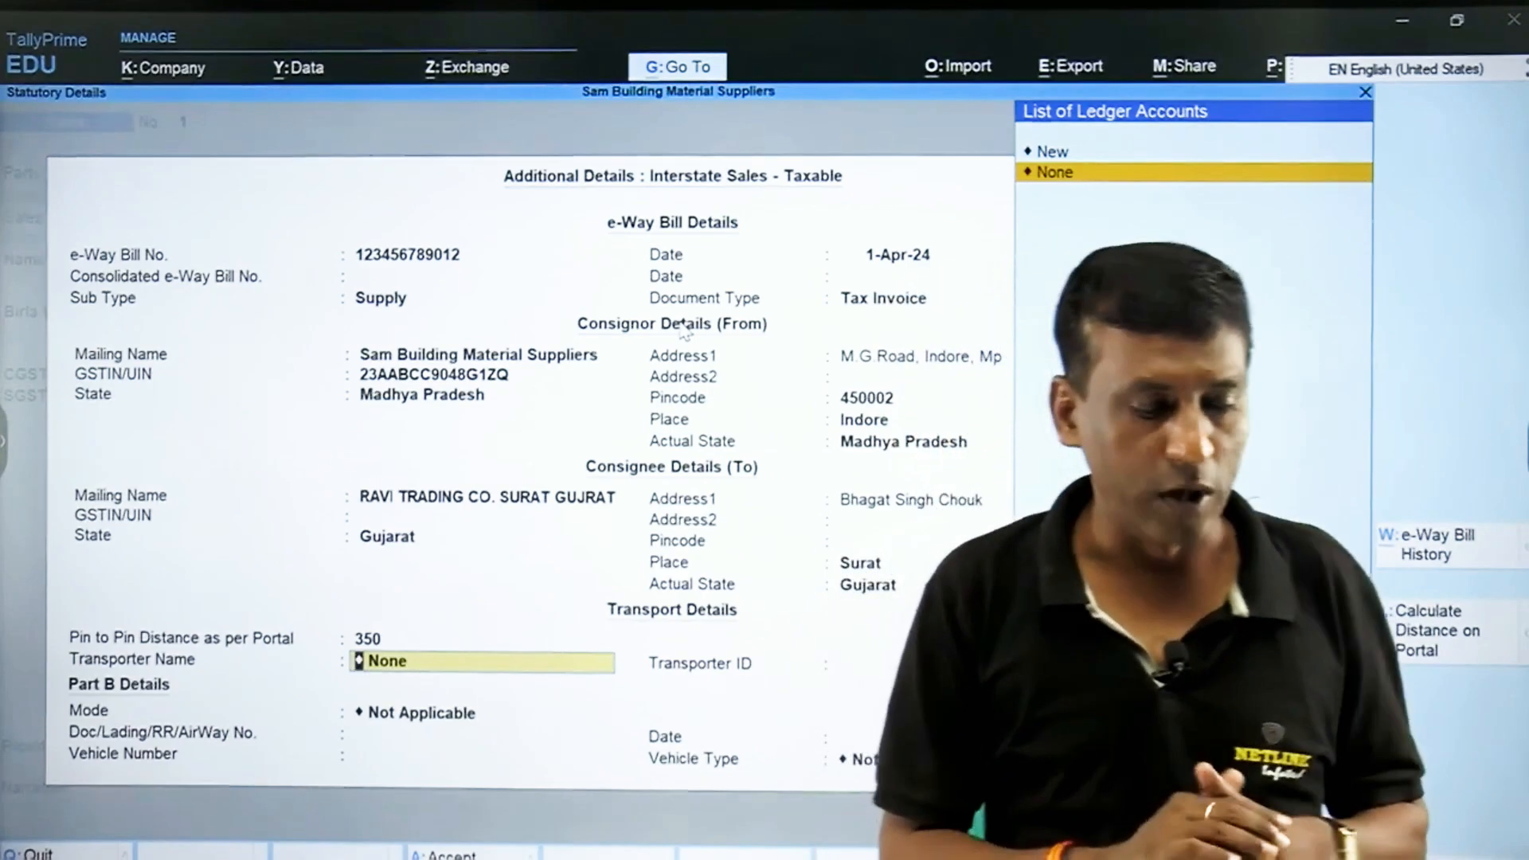
Start a new transporter ledger named Indore Surat Transport Co. under Sundry Creditors.
{"action": "key", "text": "alt+c"}
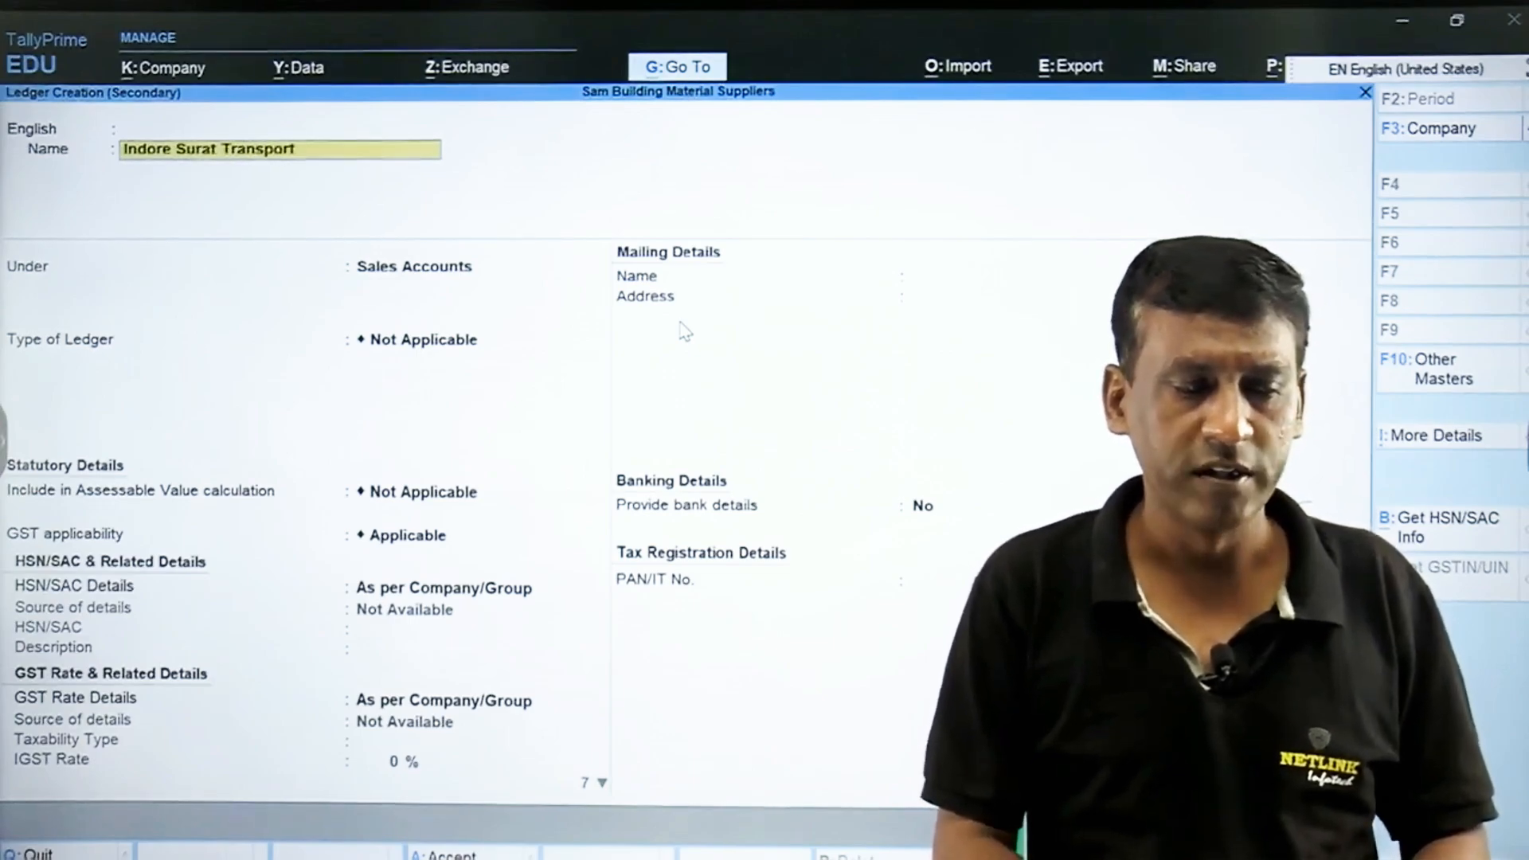
{"action": "type", "text": "."}
{"action": "key", "text": "Return"}
{"action": "key", "text": "Return"}
{"action": "key", "text": "Return"}
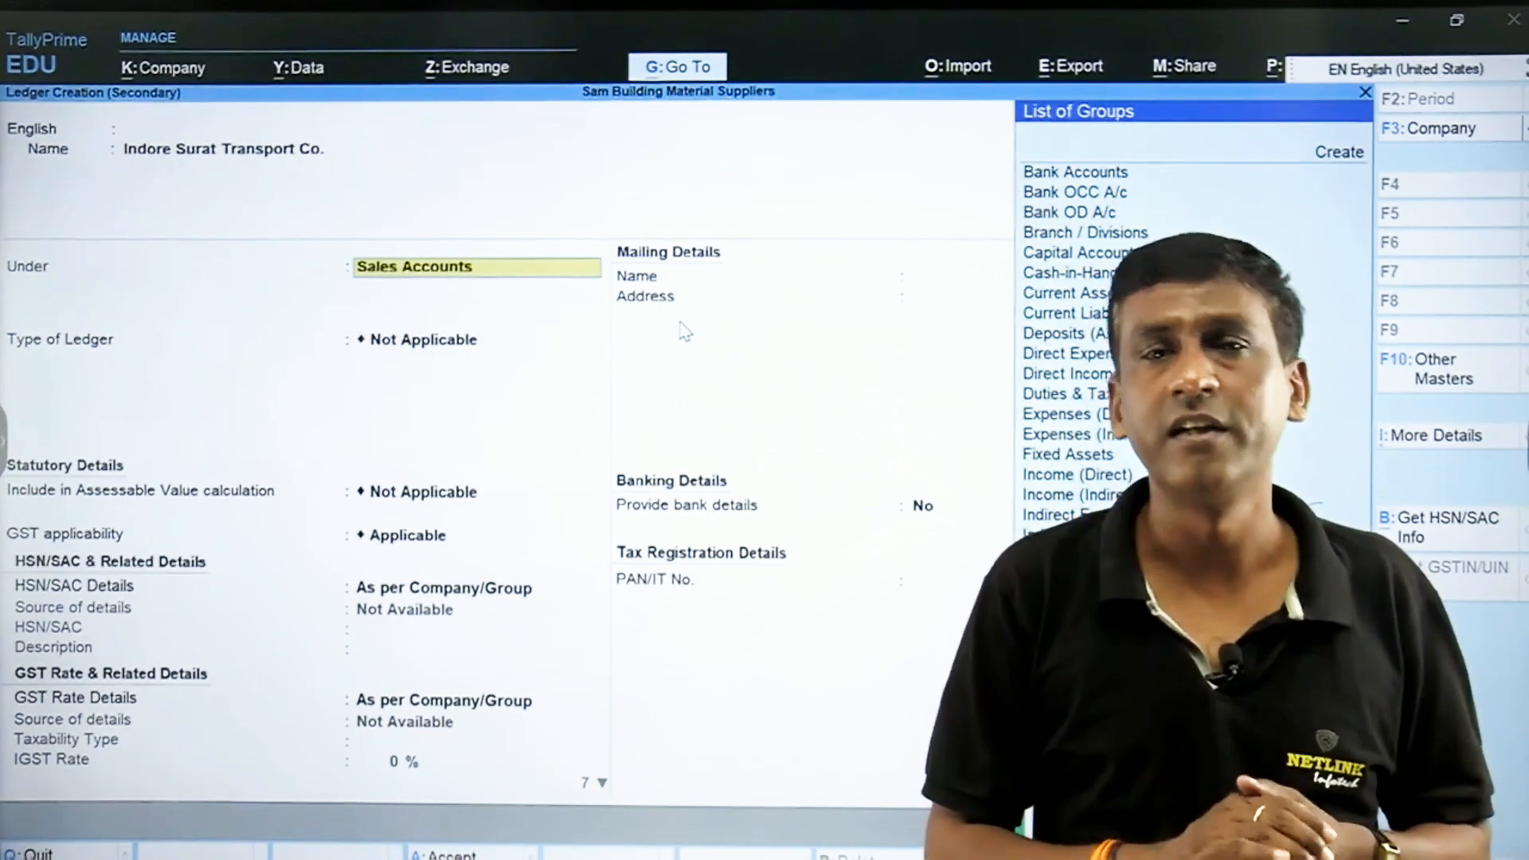
{"action": "type", "text": "Sund"}
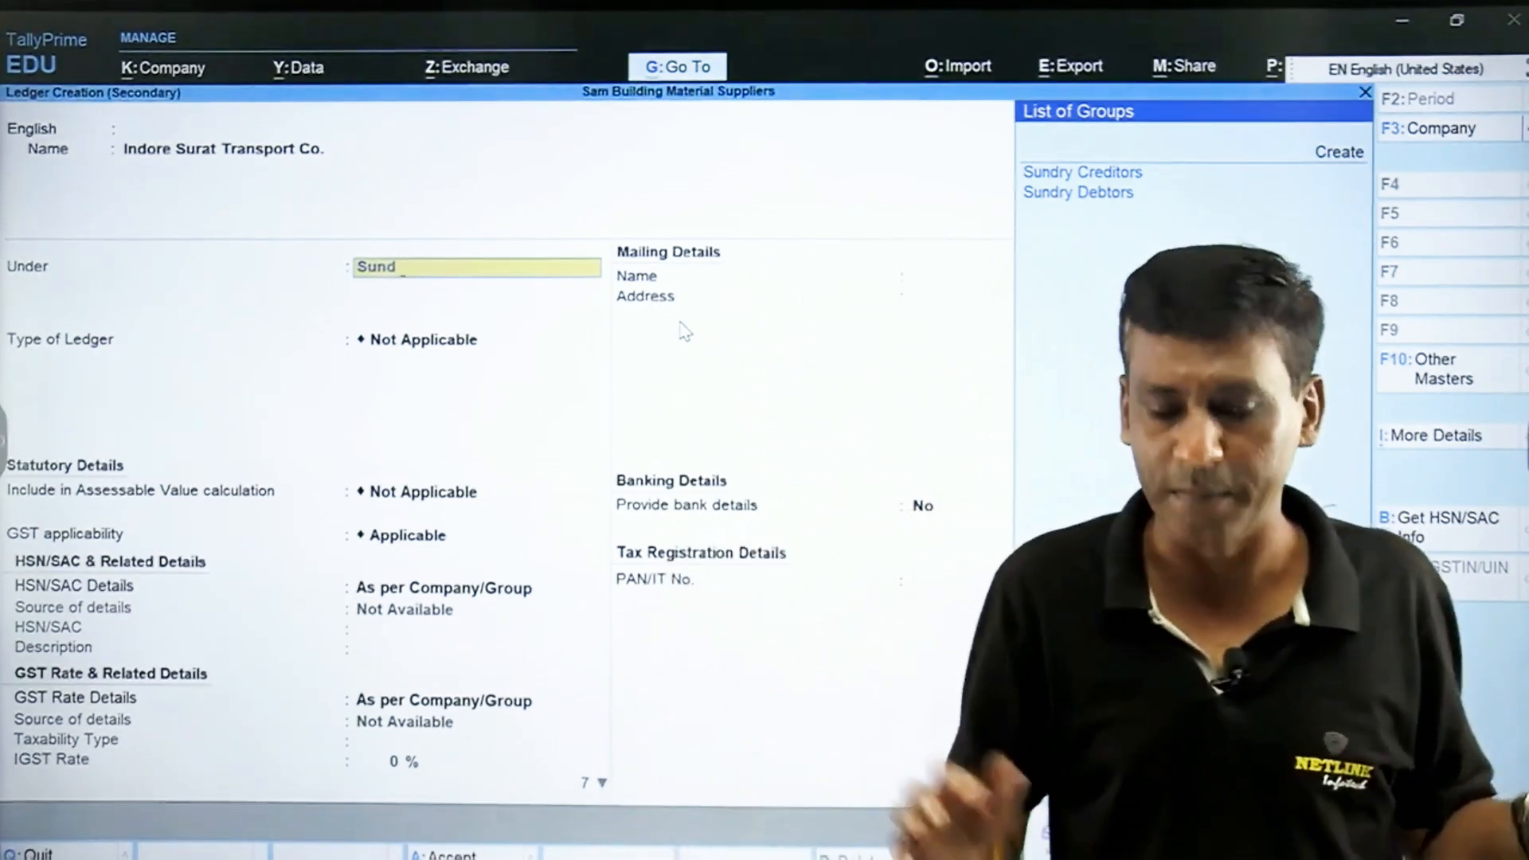
{"action": "key", "text": "Down"}
{"action": "key", "text": "Return"}
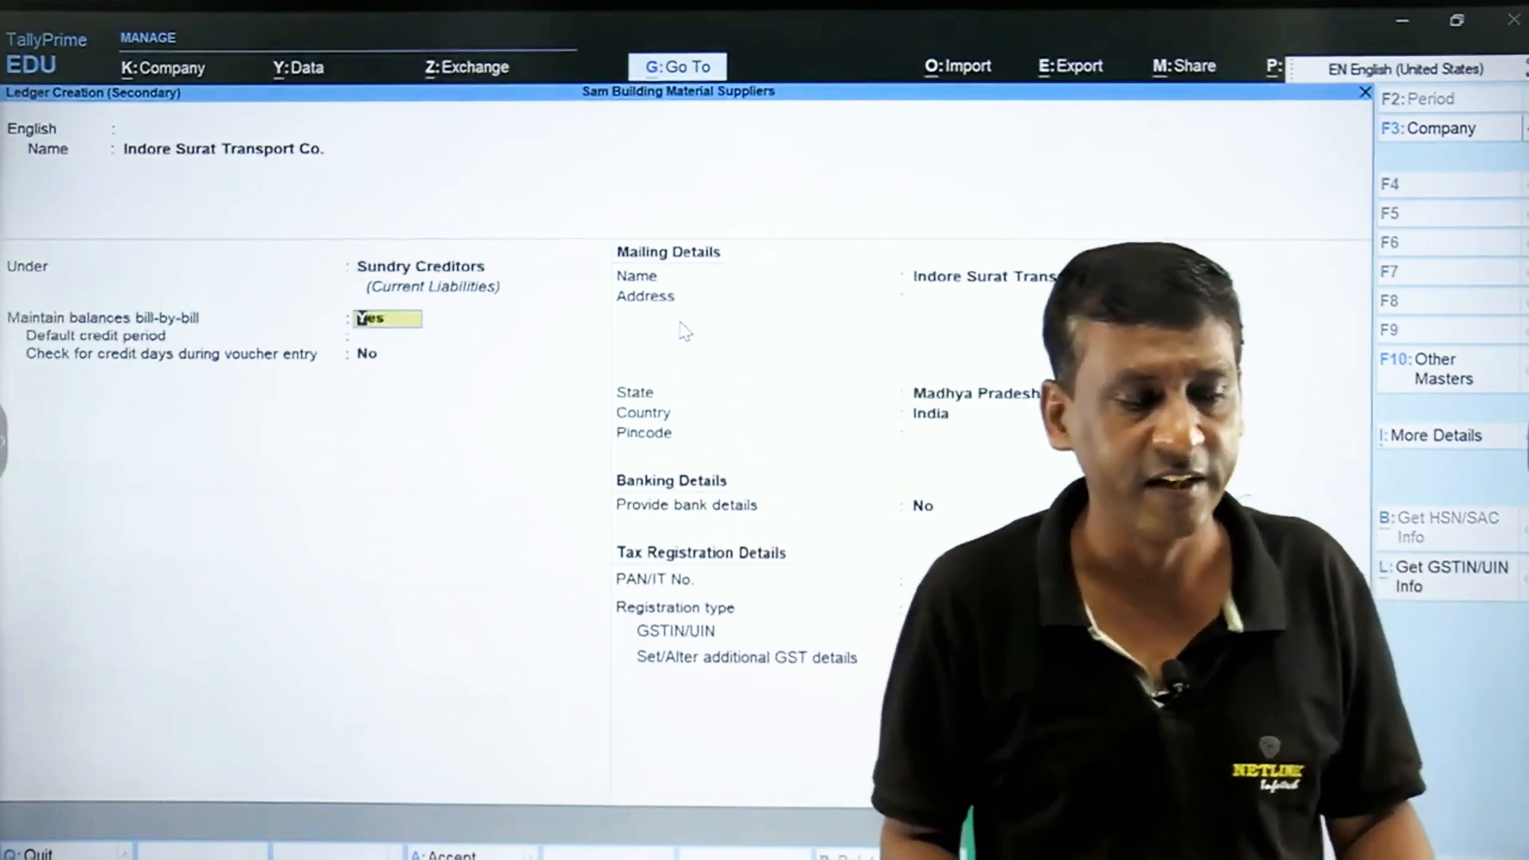
Fill in the transporter's mailing address and pincode, keeping bill-by-bill balances on, Madhya Pradesh as the state and Regular registration.
{"action": "key", "text": "Return"}
{"action": "key", "text": "Return"}
{"action": "key", "text": "Return"}
{"action": "key", "text": "Return"}
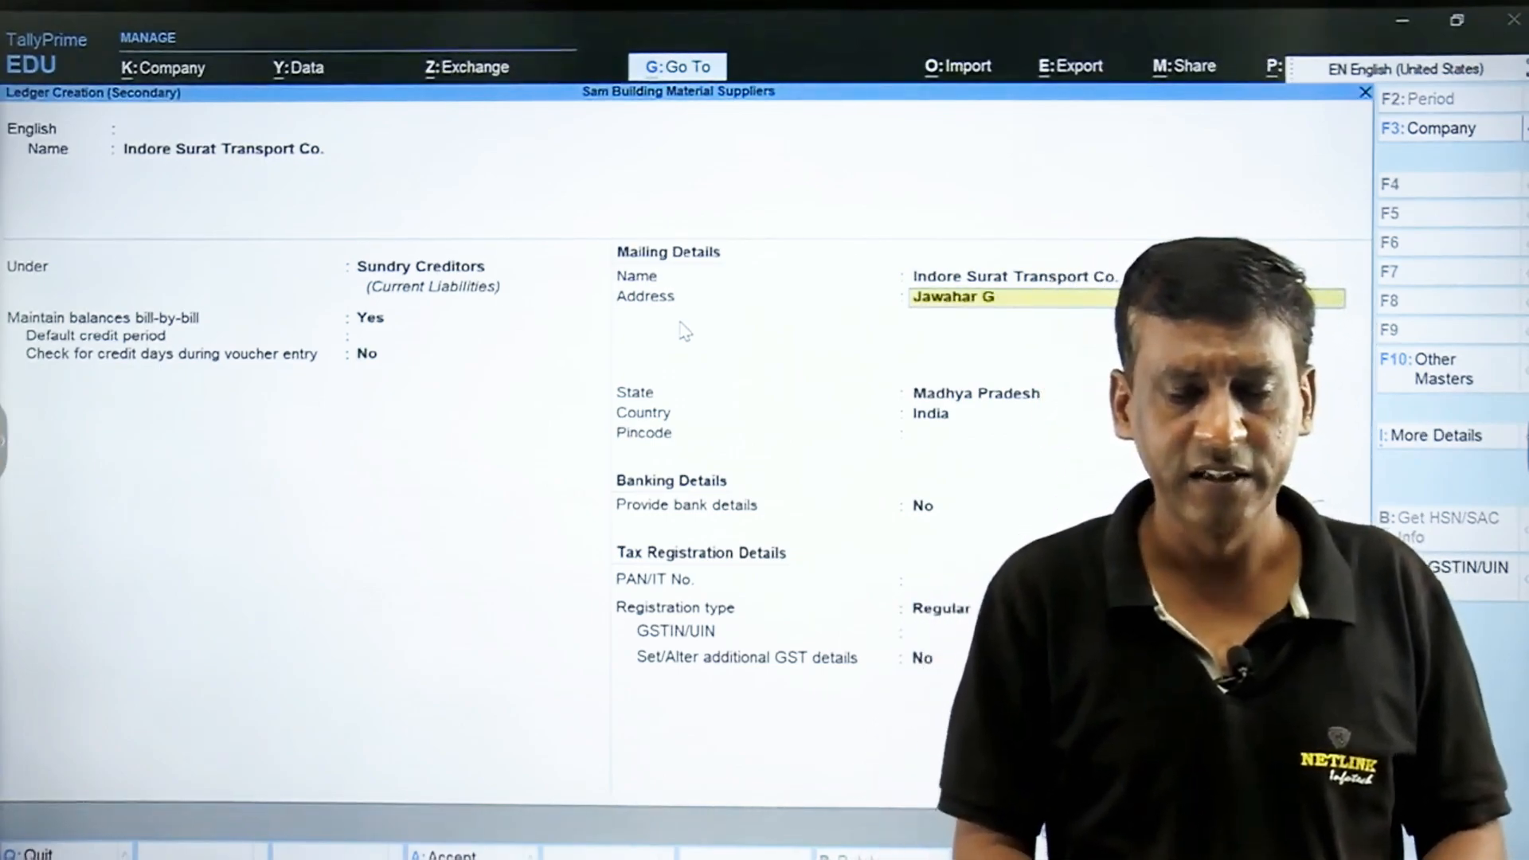
{"action": "key", "text": "Return"}
{"action": "key", "text": "Return"}
{"action": "key", "text": "BackSpace"}
{"action": "key", "text": "BackSpace"}
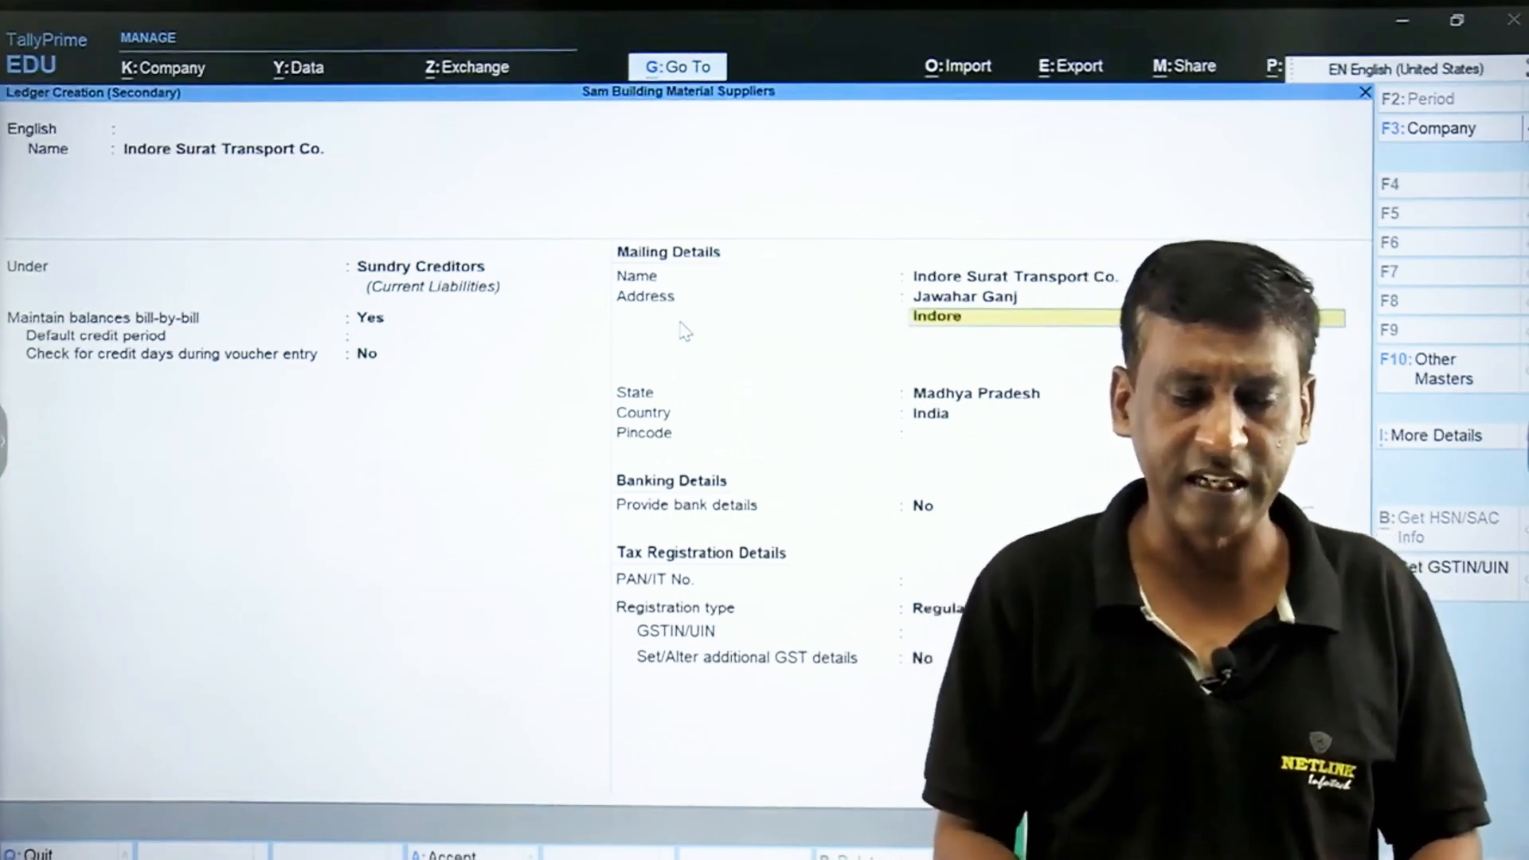
{"action": "key", "text": "Return"}
{"action": "key", "text": "Return"}
{"action": "key", "text": "Return"}
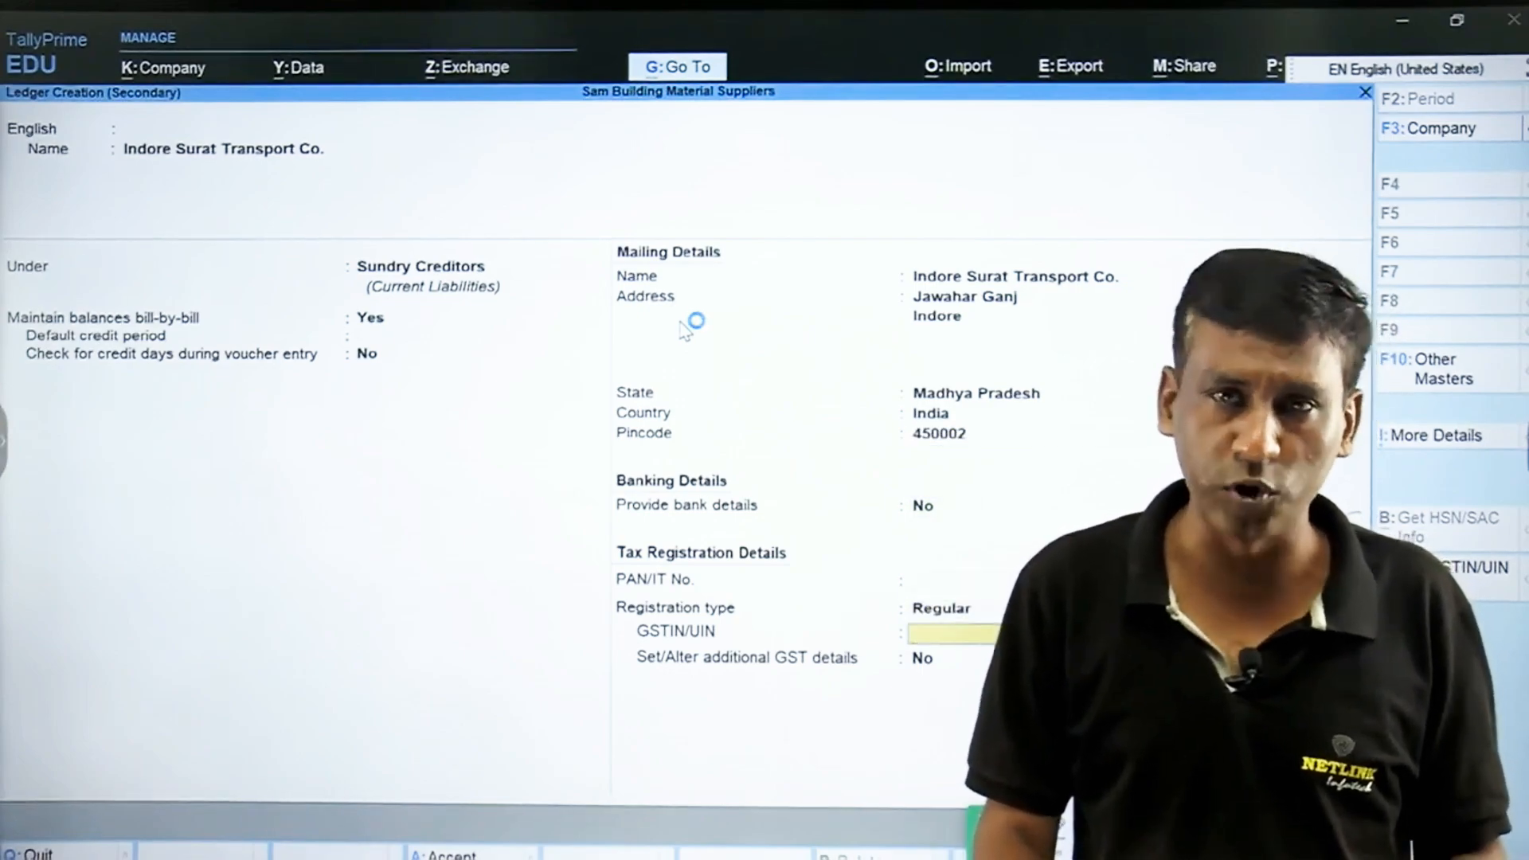
Enter the transporter's GSTIN, then mark the party as a transporter in the additional GST details with Madhya Pradesh as place of supply.
{"action": "type", "text": "24"}
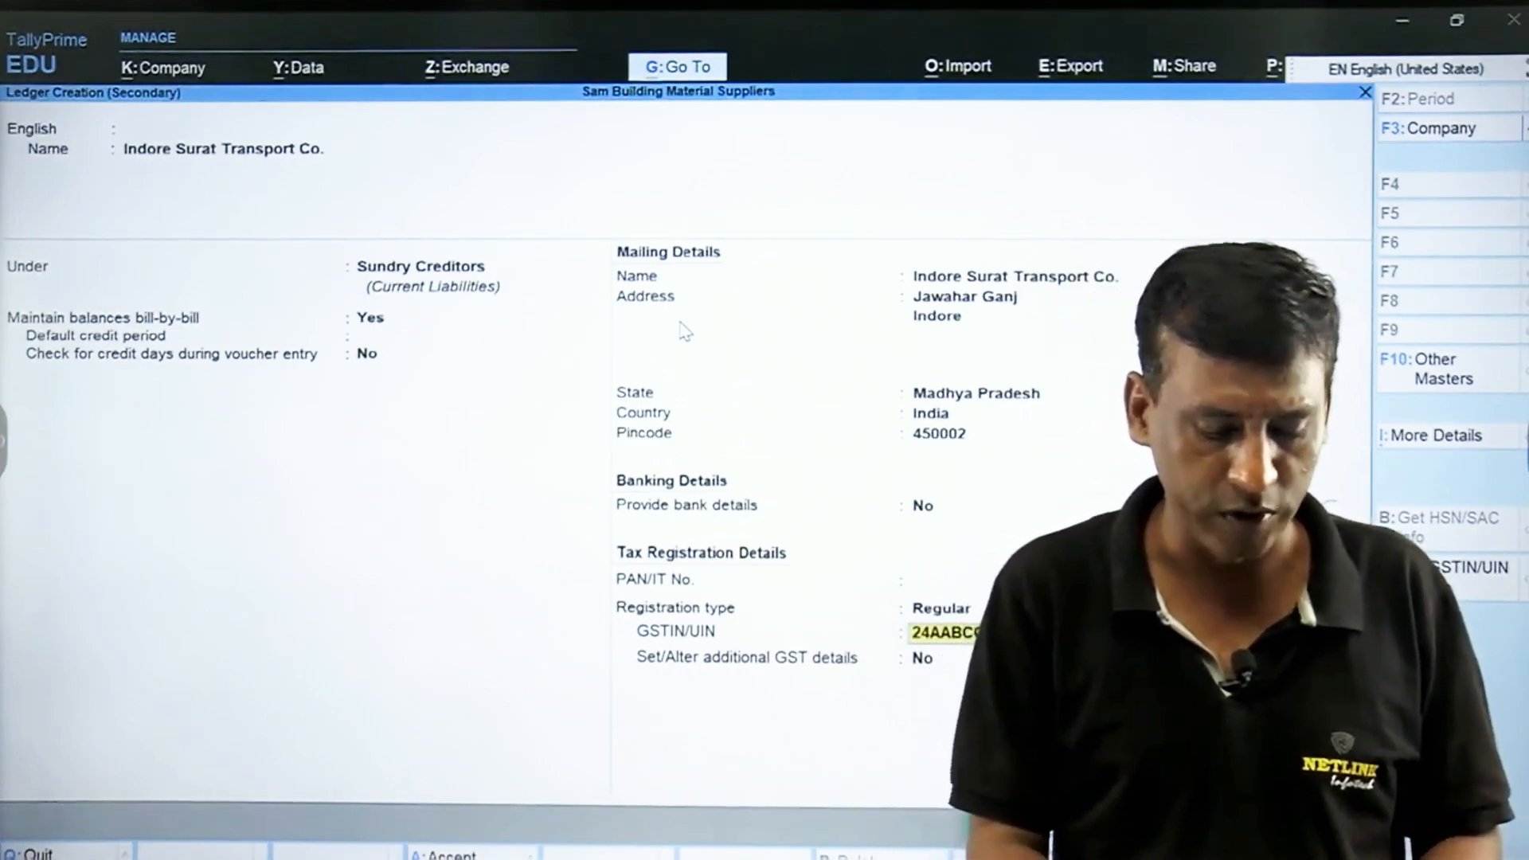
{"action": "key", "text": "Return"}
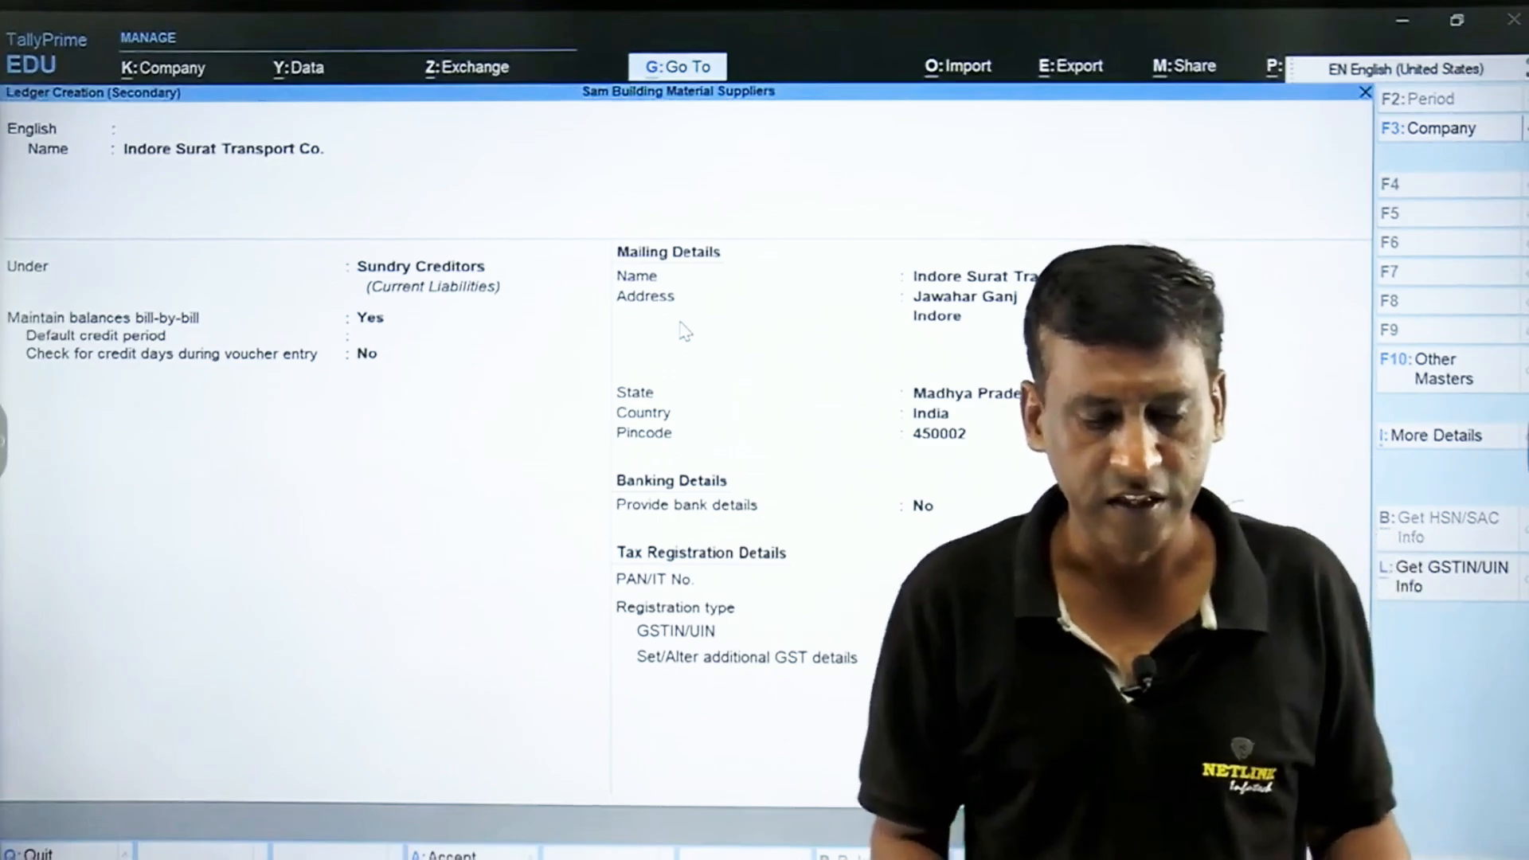
{"action": "key", "text": "y"}
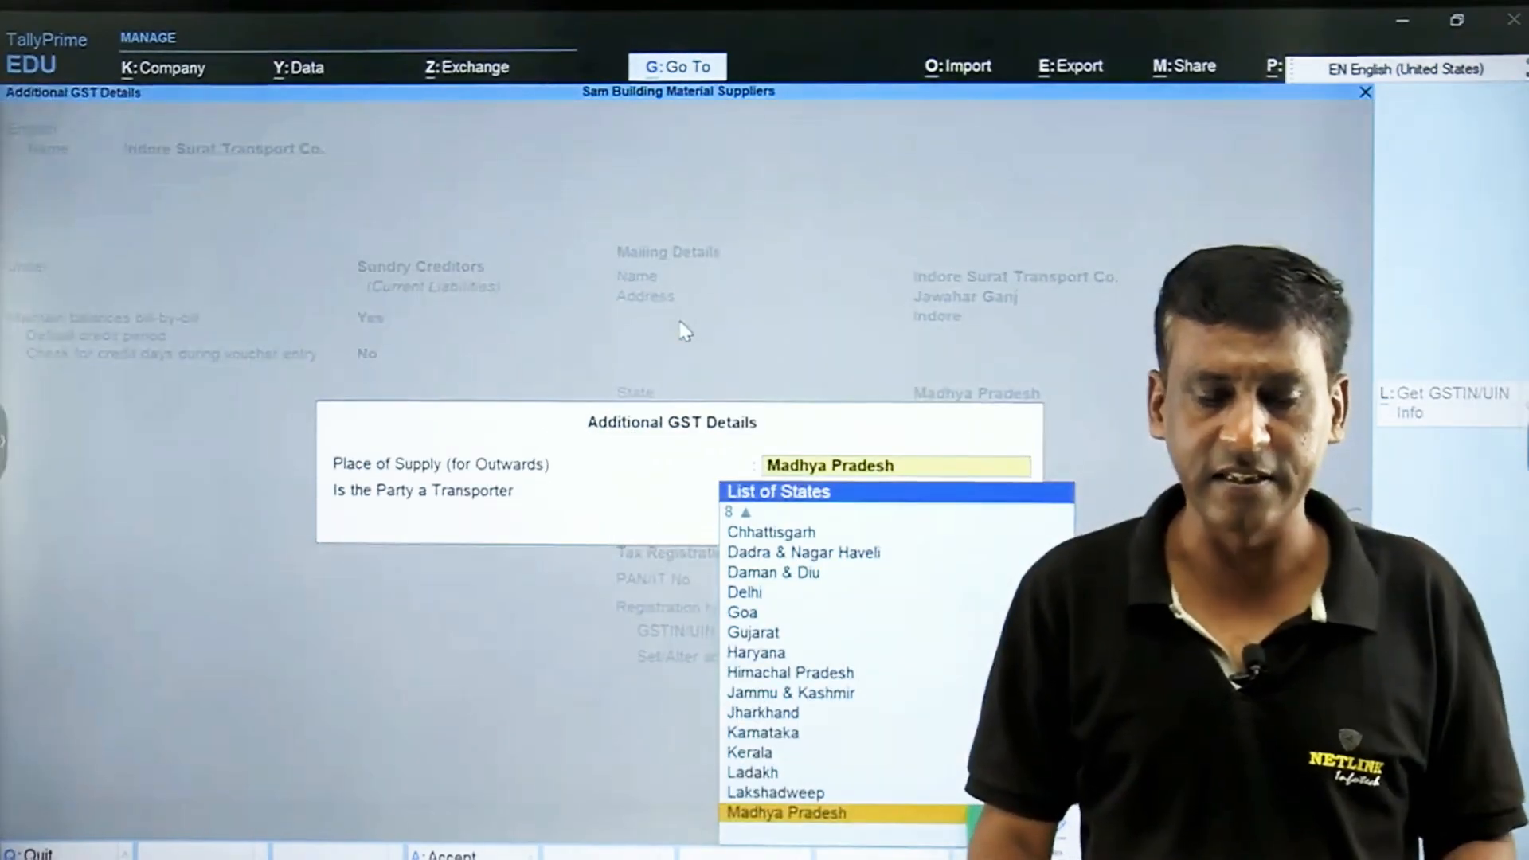
{"action": "key", "text": "Return"}
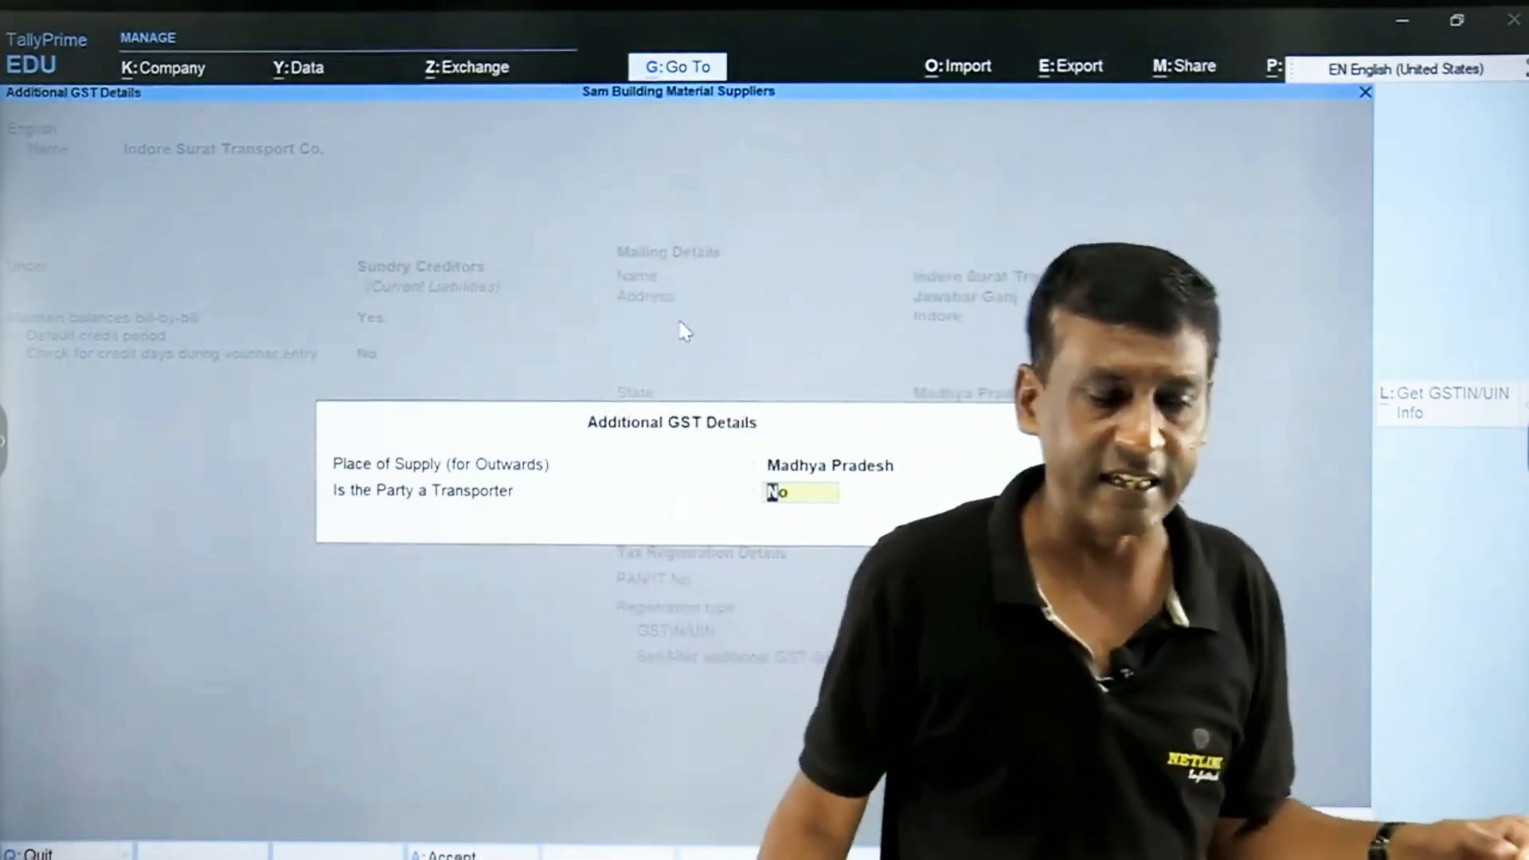
{"action": "type", "text": "y"}
{"action": "key", "text": "Return"}
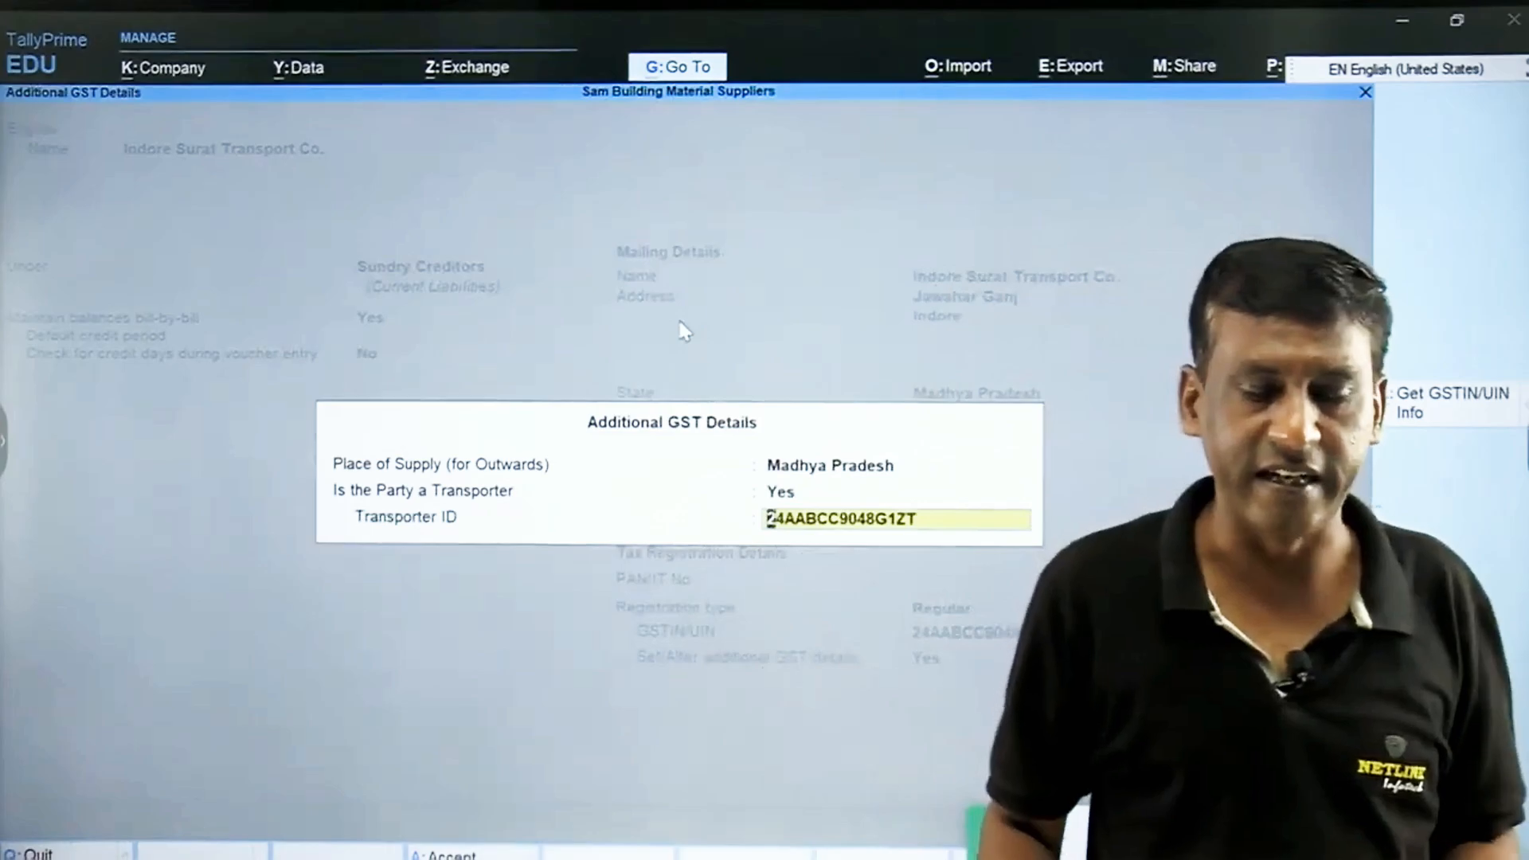
{"action": "key", "text": "Return"}
{"action": "key", "text": "ctrl+a"}
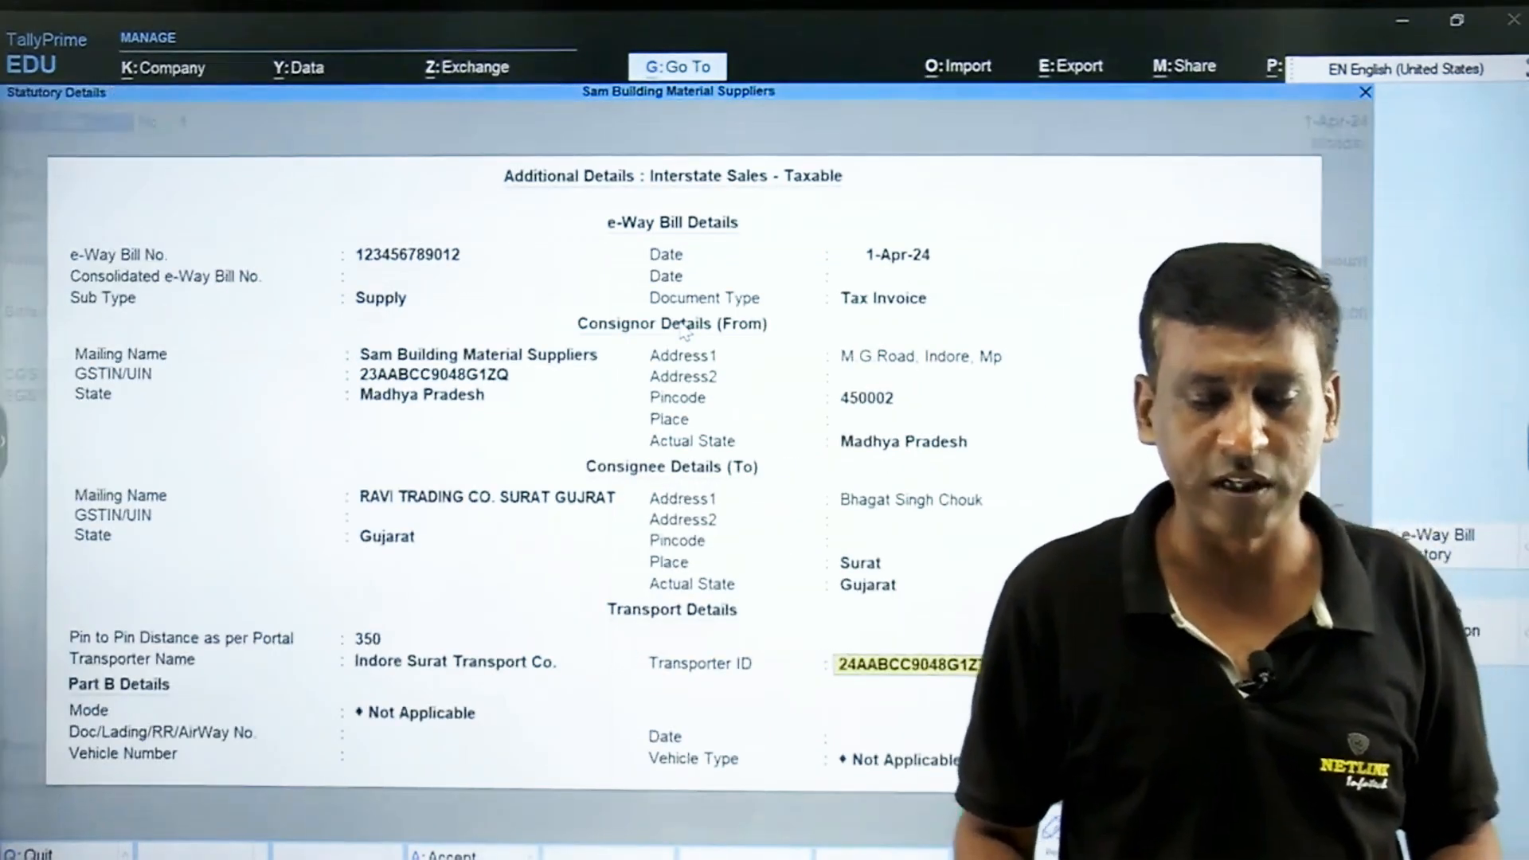
Accept the transporter ID and set the Part B transport mode to 1 - Road.
{"action": "key", "text": "Return"}
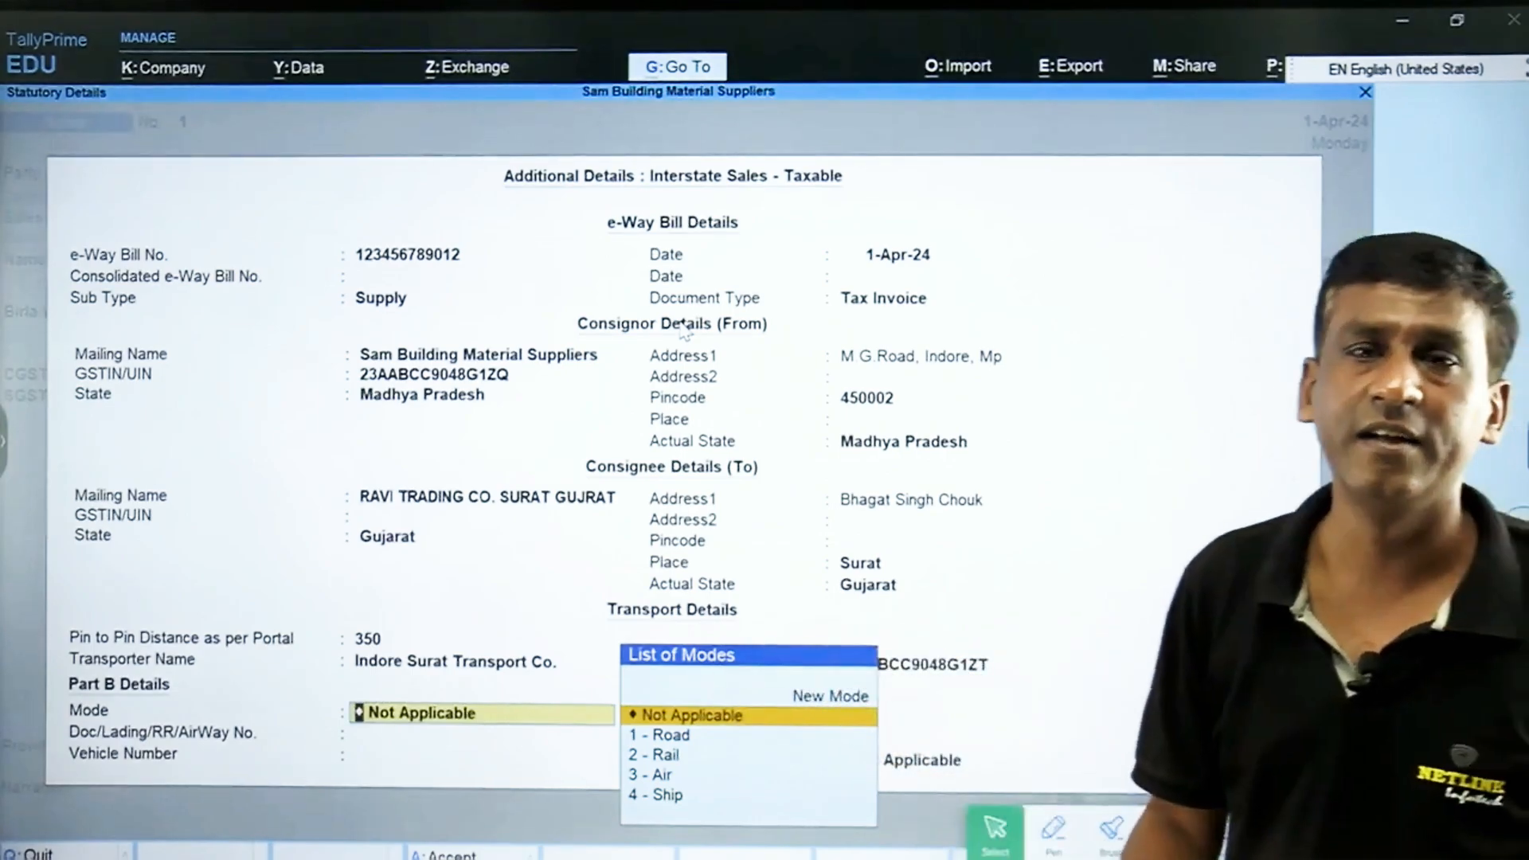
{"action": "key", "text": "Down"}
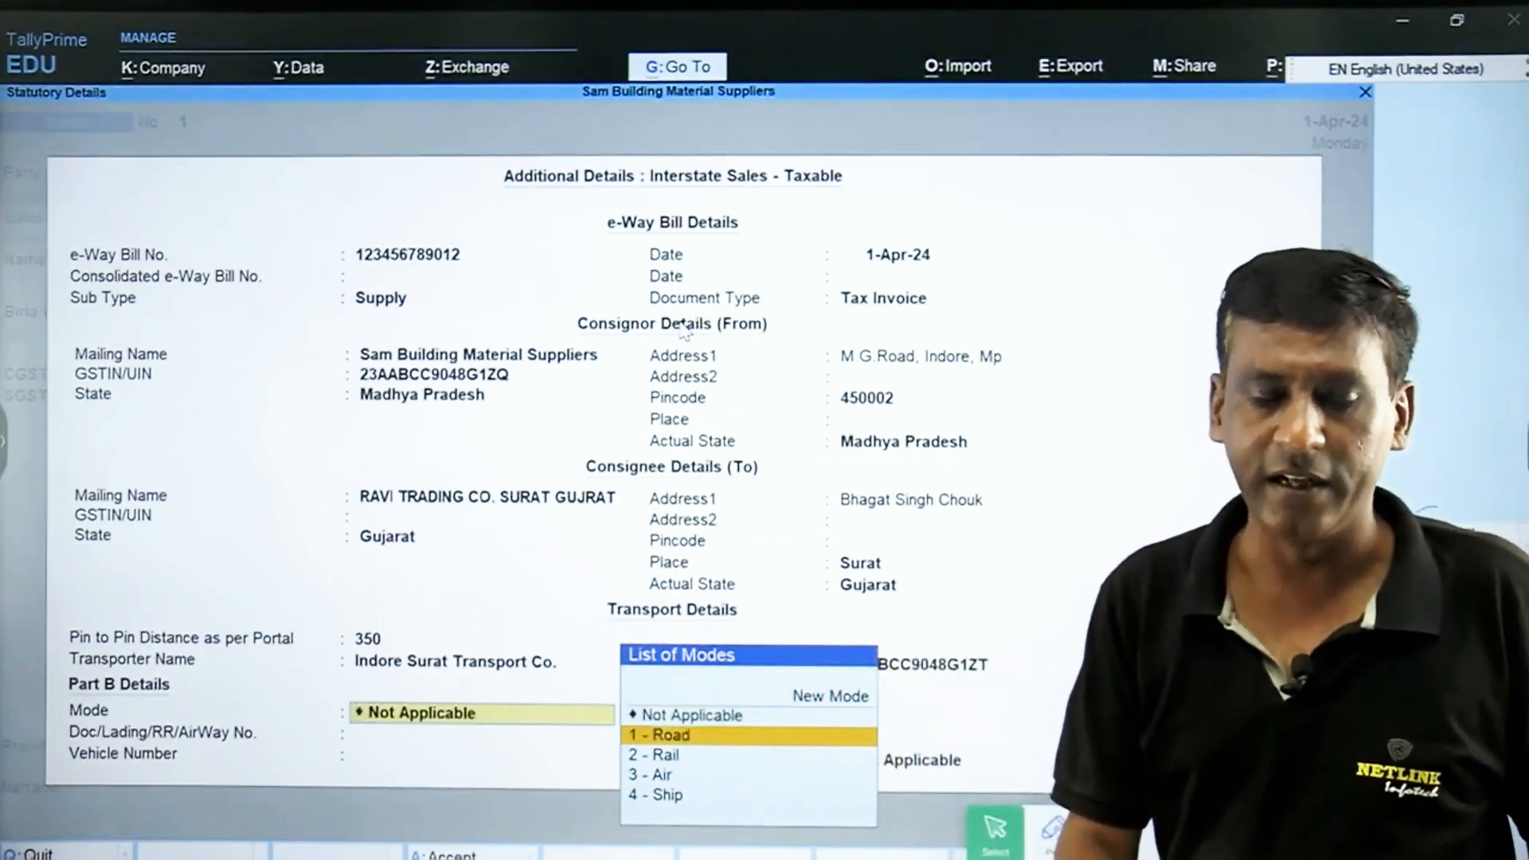
{"action": "key", "text": "Down"}
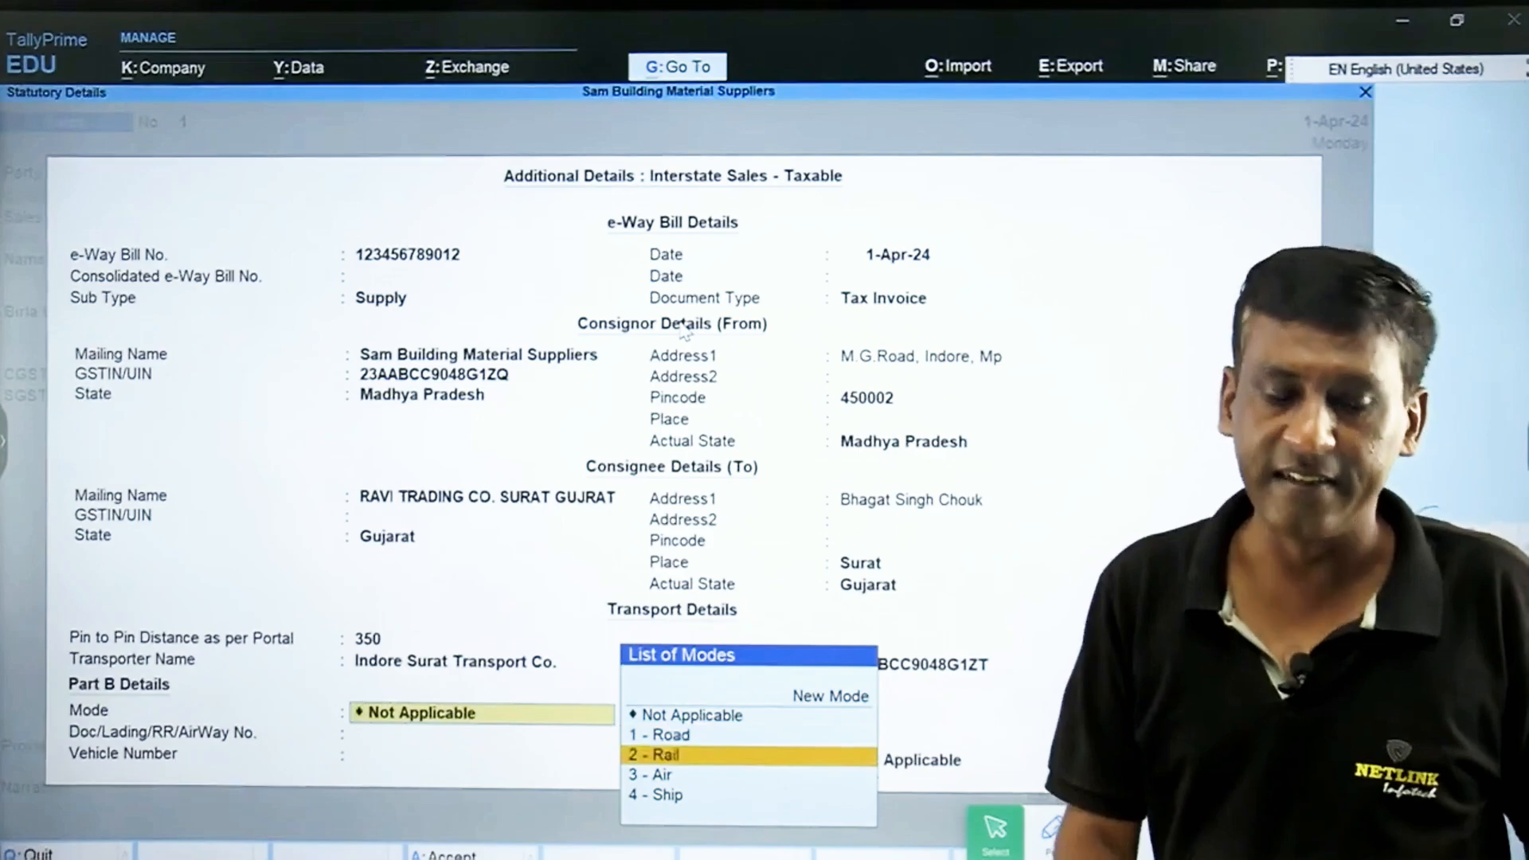
{"action": "key", "text": "Down"}
{"action": "key", "text": "Down"}
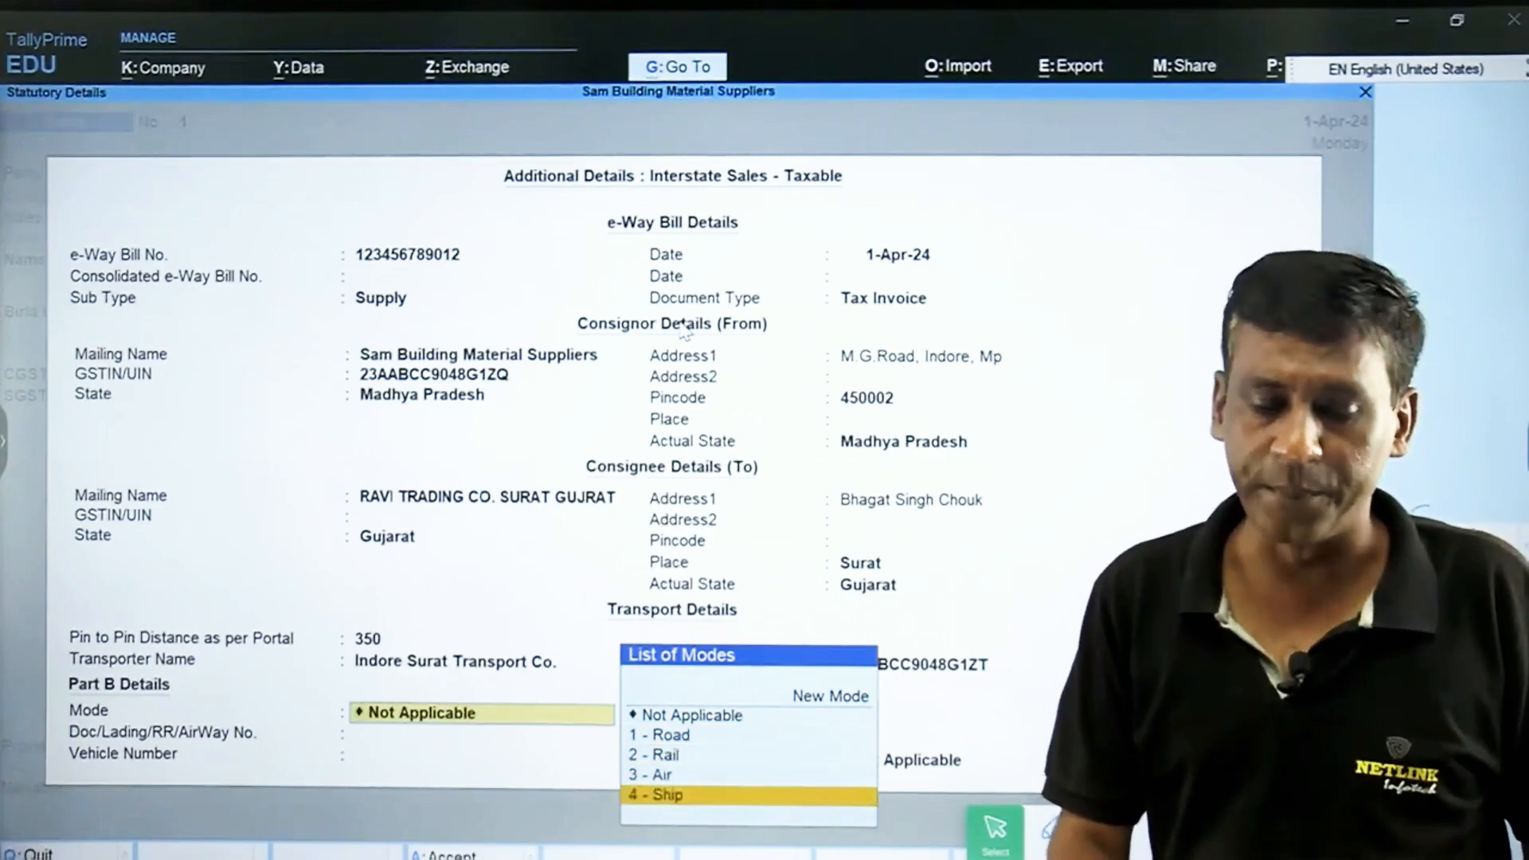
{"action": "key", "text": "Up"}
{"action": "key", "text": "Up"}
{"action": "key", "text": "Up"}
{"action": "key", "text": "Return"}
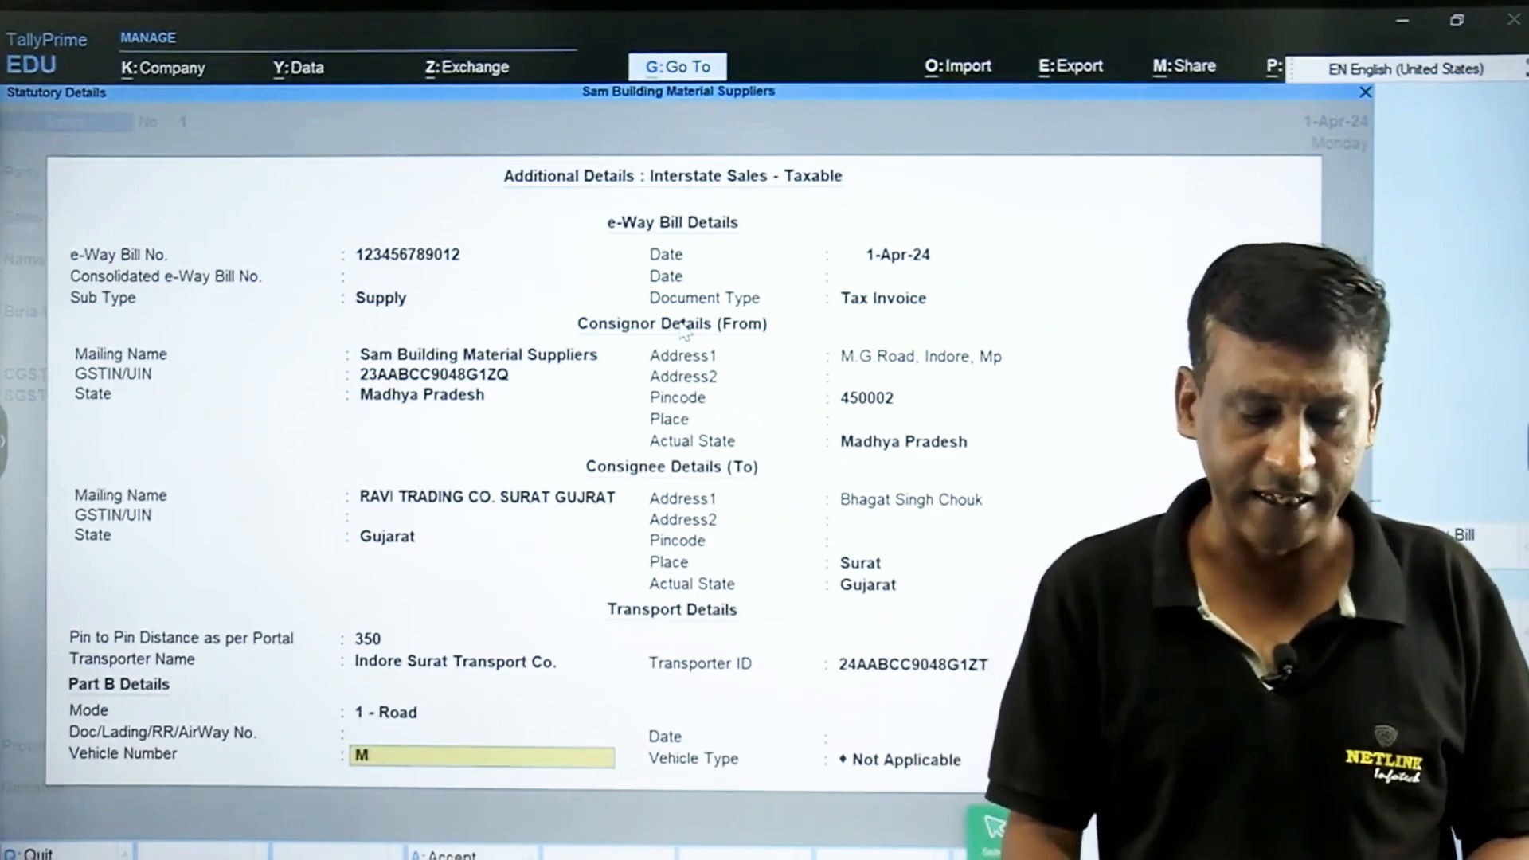
Enter 433535 as the Doc/Lading/RR/AirWay number in Part B and date it 1-Apr-24.
{"action": "key", "text": "Return"}
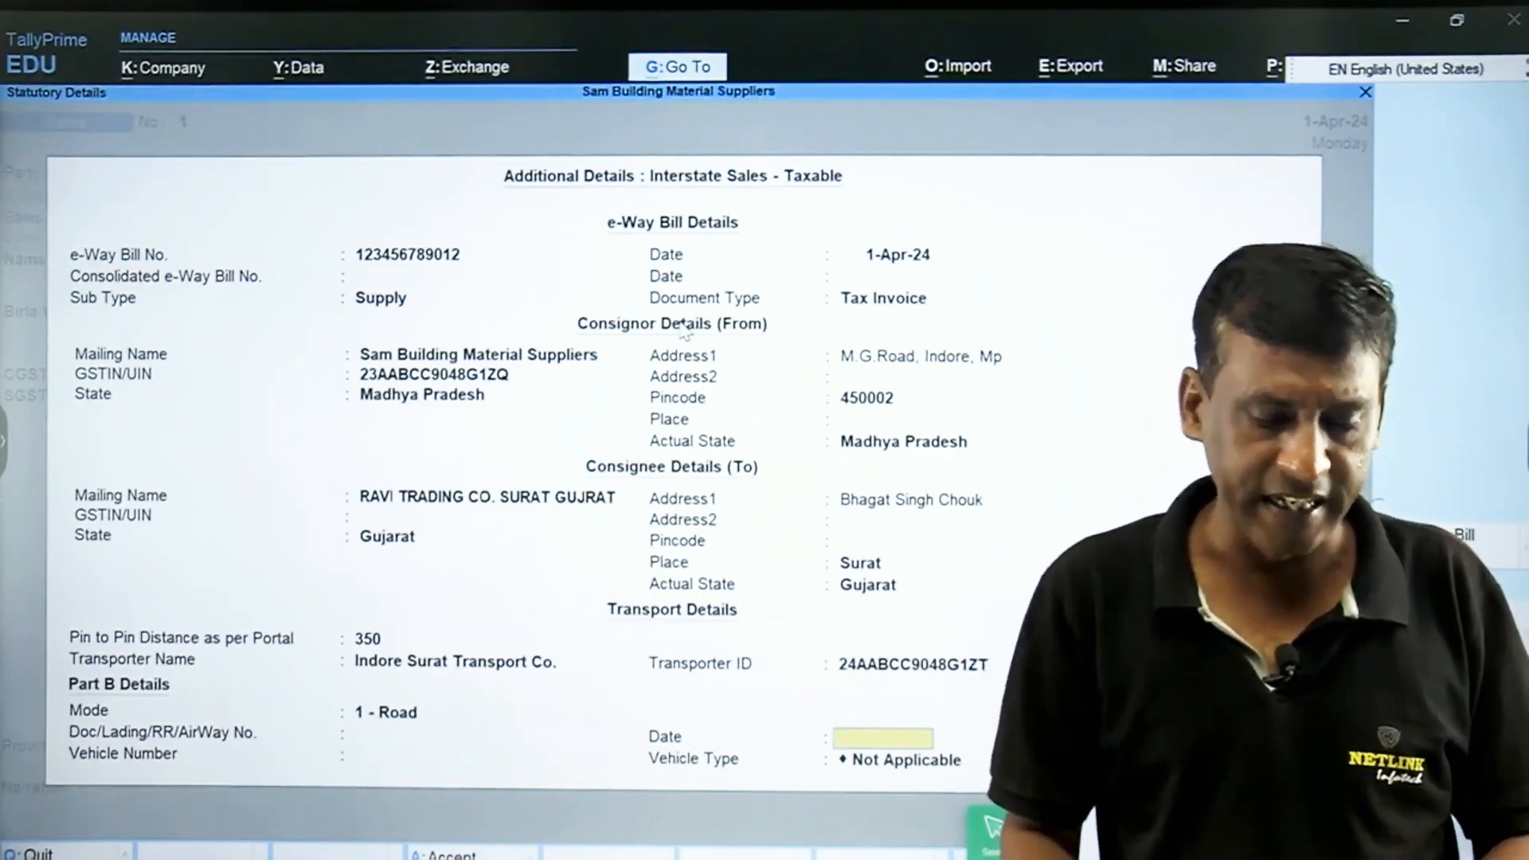
{"action": "type", "text": "1"}
{"action": "key", "text": "Return"}
{"action": "key", "text": "BackSpace"}
{"action": "key", "text": "BackSpace"}
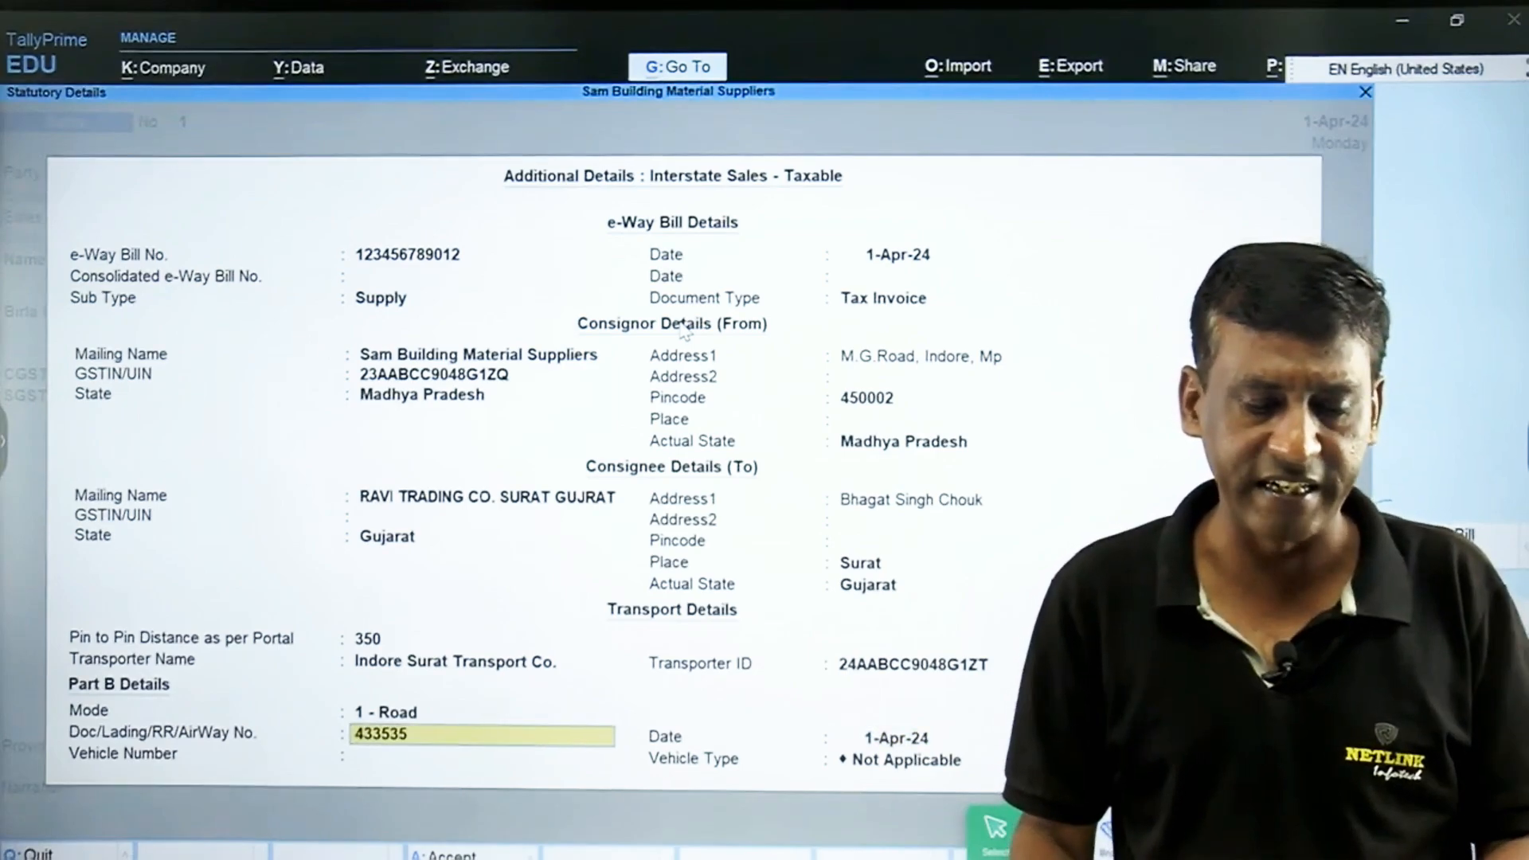
{"action": "key", "text": "Return"}
{"action": "type", "text": "MP12MA7379"}
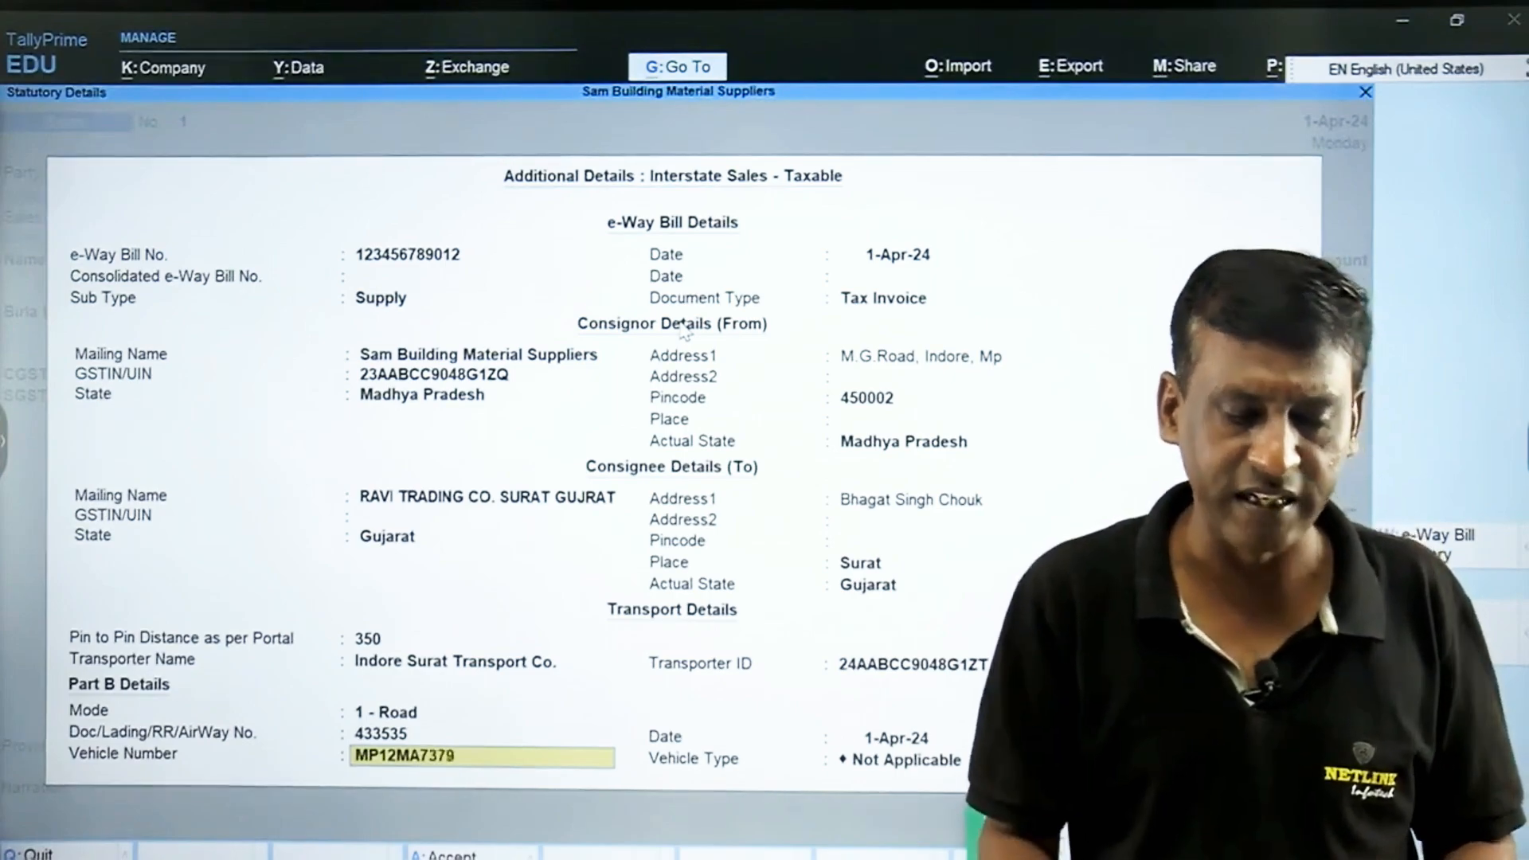
{"action": "key", "text": "Return"}
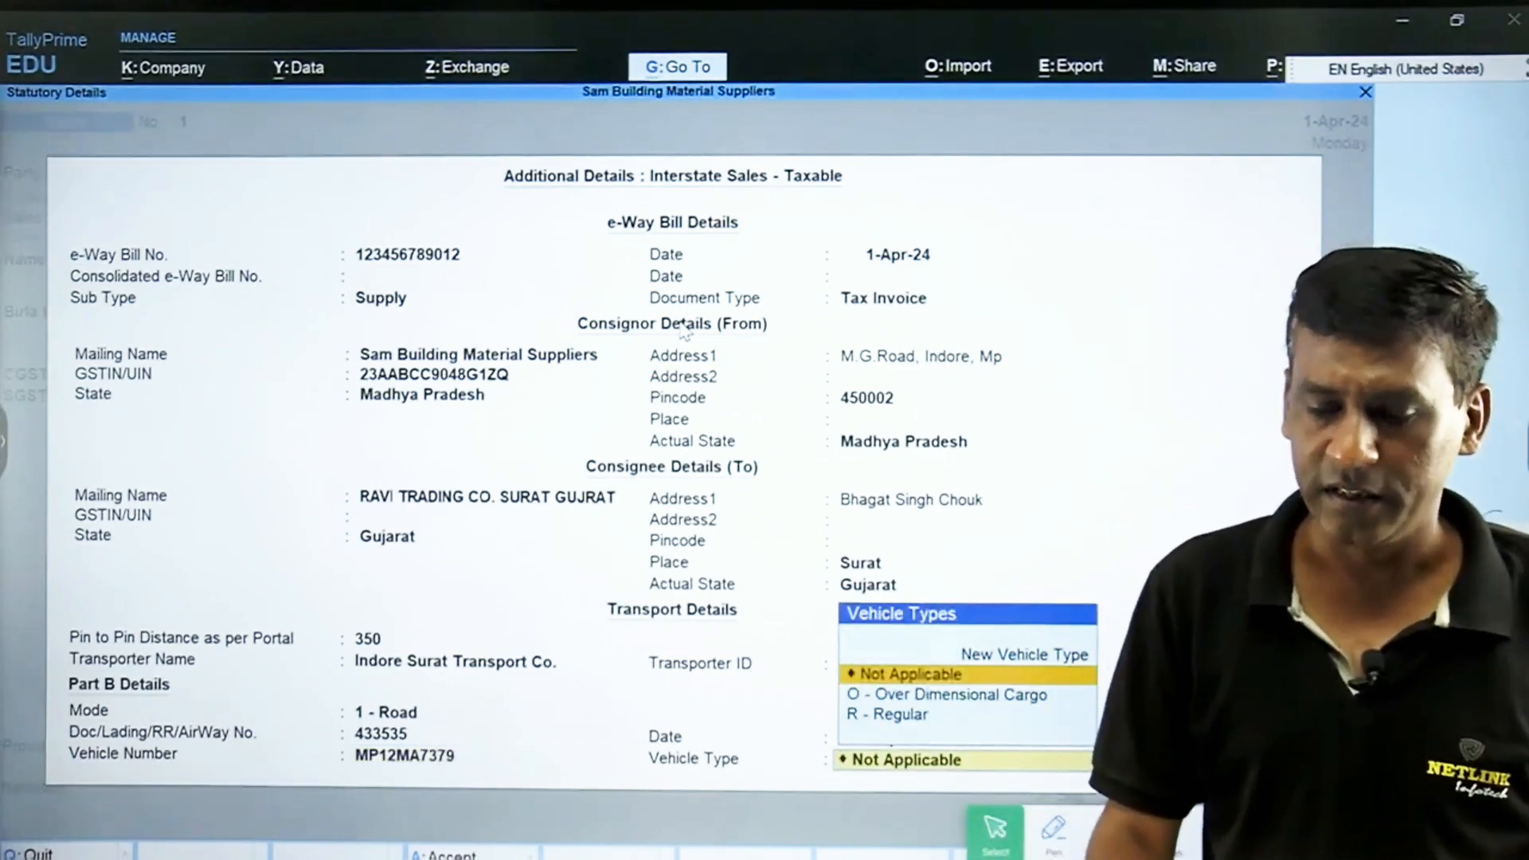
{"action": "key", "text": "Down"}
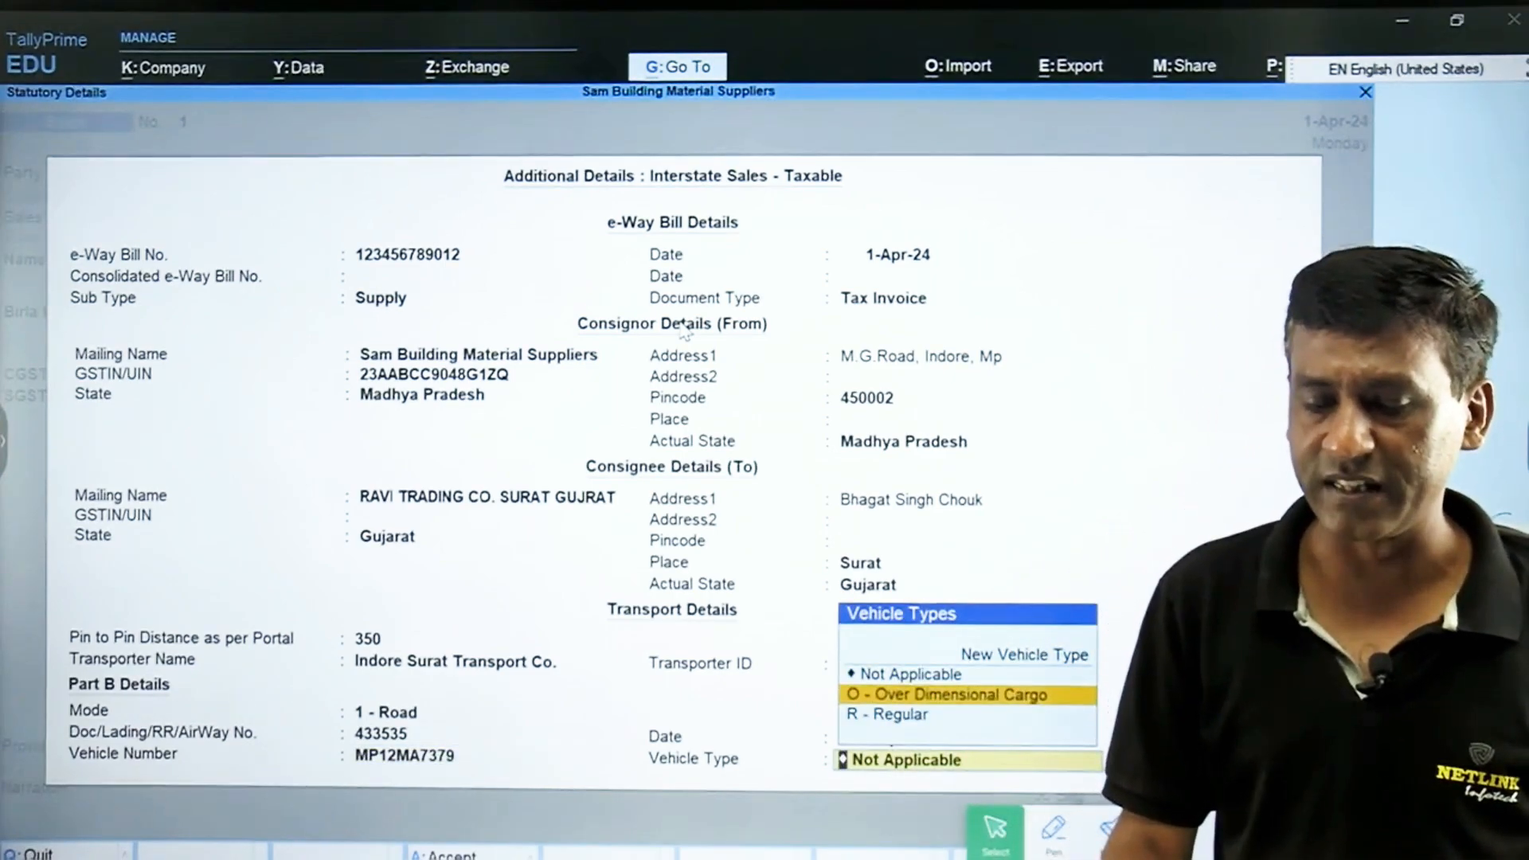
{"action": "key", "text": "Down"}
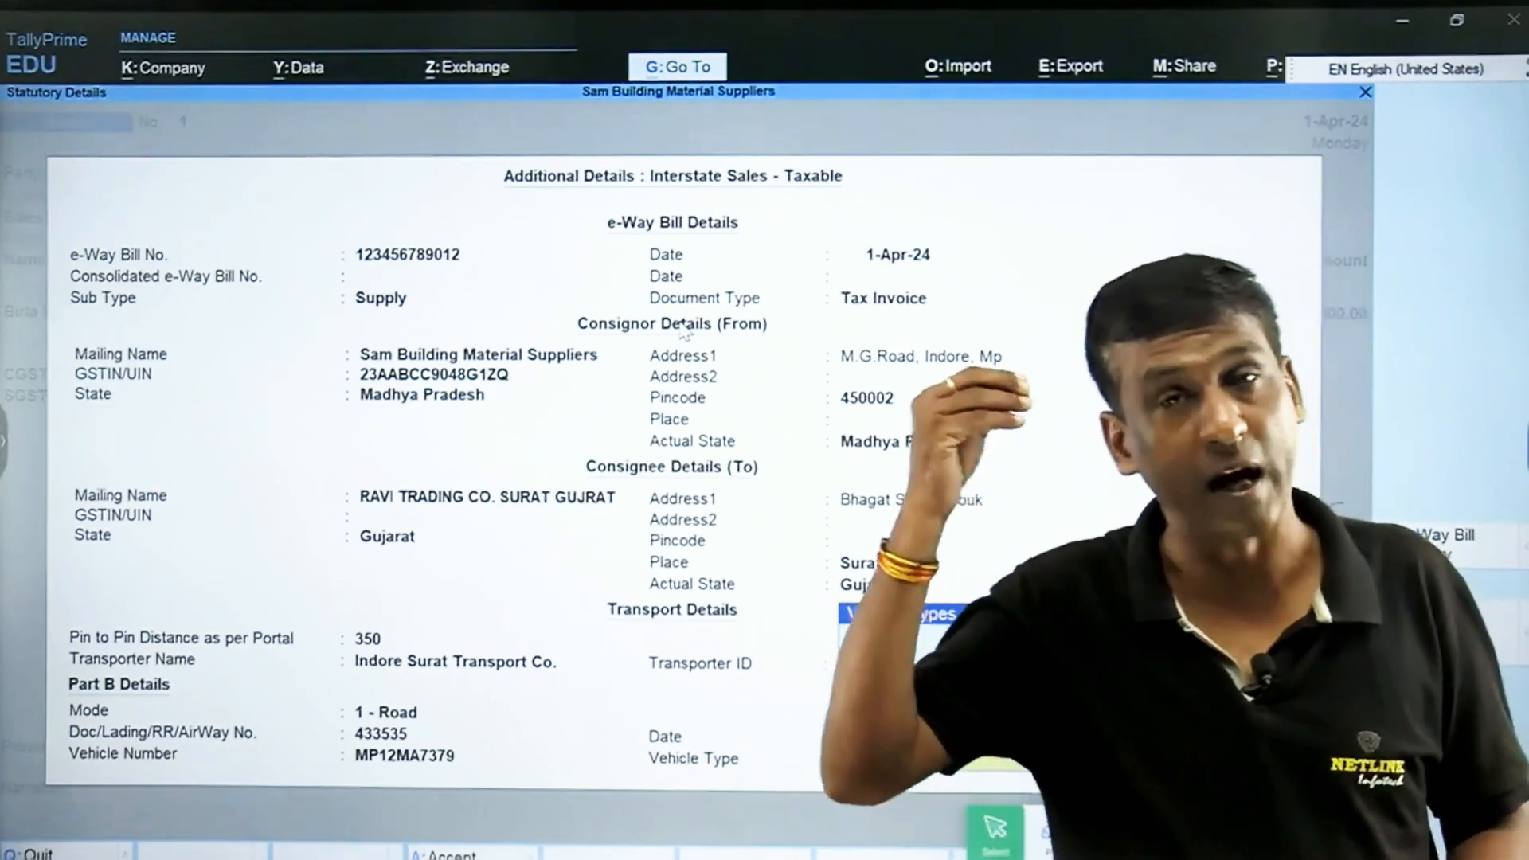
{"action": "key", "text": "Return"}
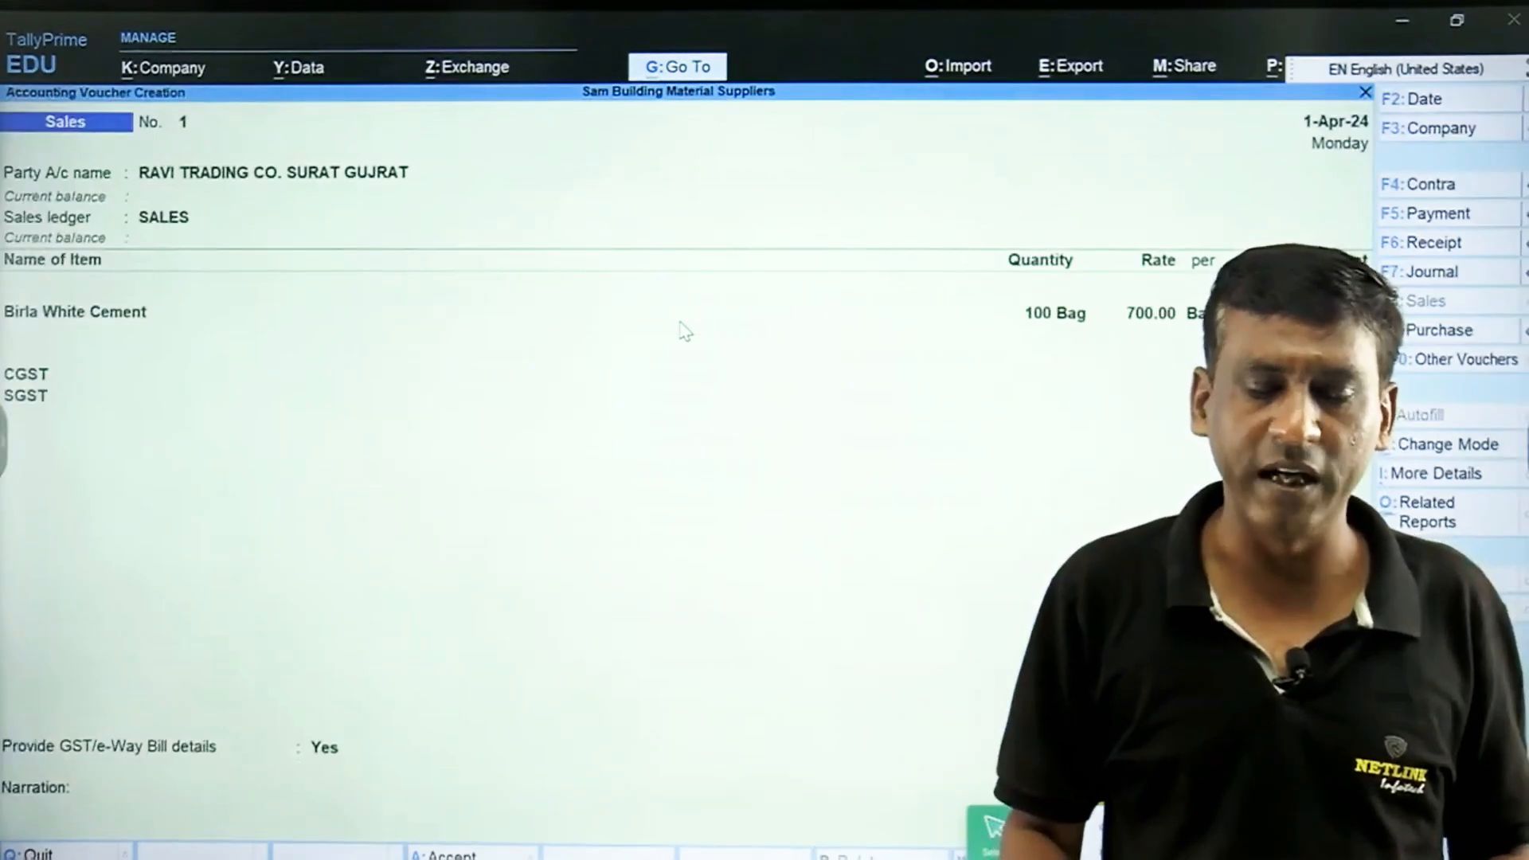
{"action": "key", "text": "Return"}
{"action": "key", "text": "Return"}
{"action": "key", "text": "Return"}
{"action": "key", "text": "Return"}
{"action": "key", "text": "Return"}
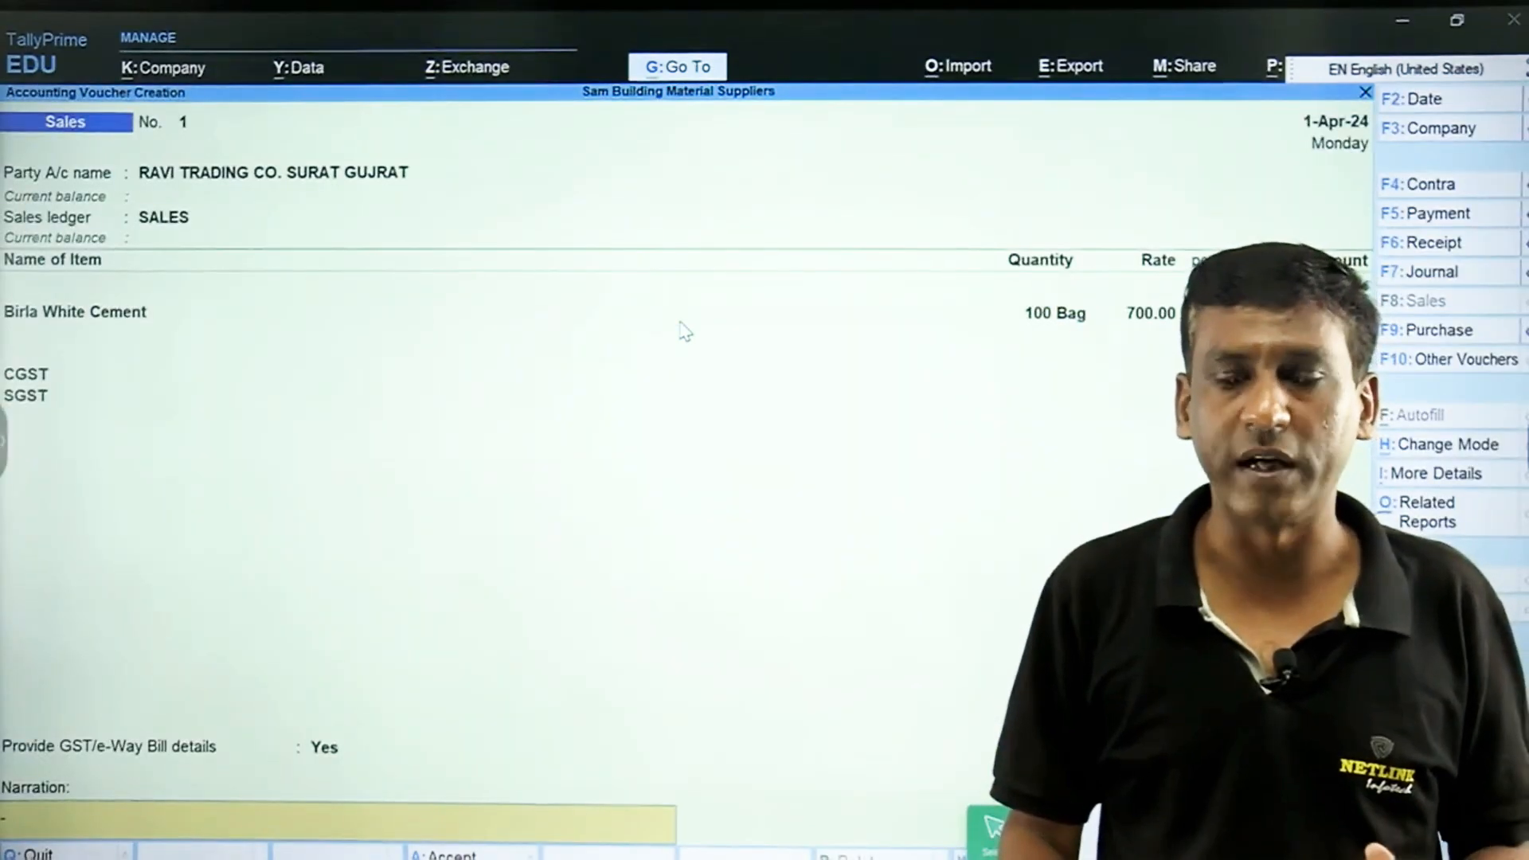
{"action": "key", "text": "Return"}
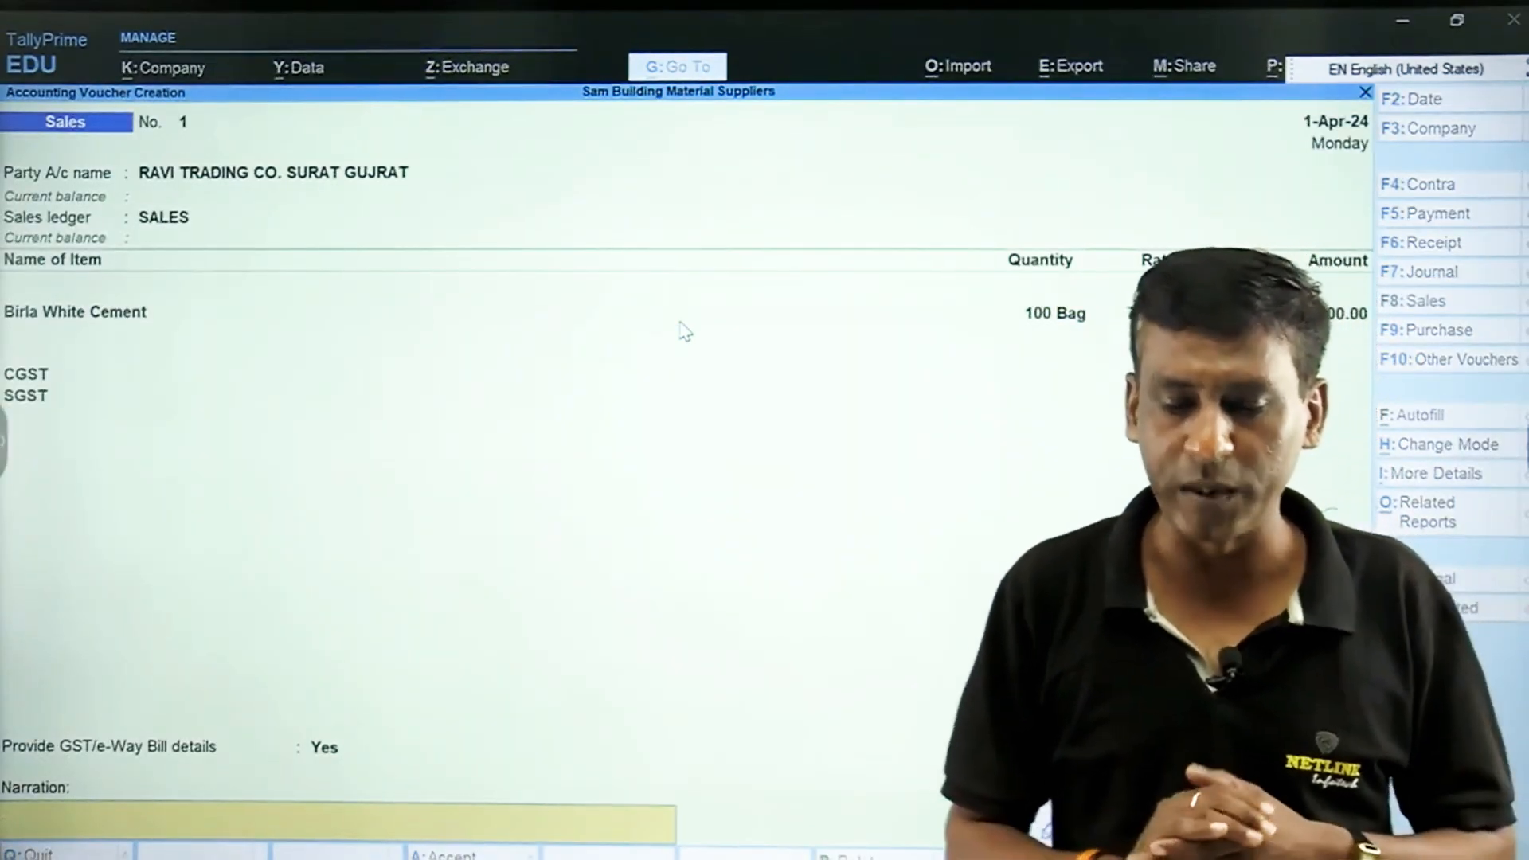
{"action": "key", "text": "Return"}
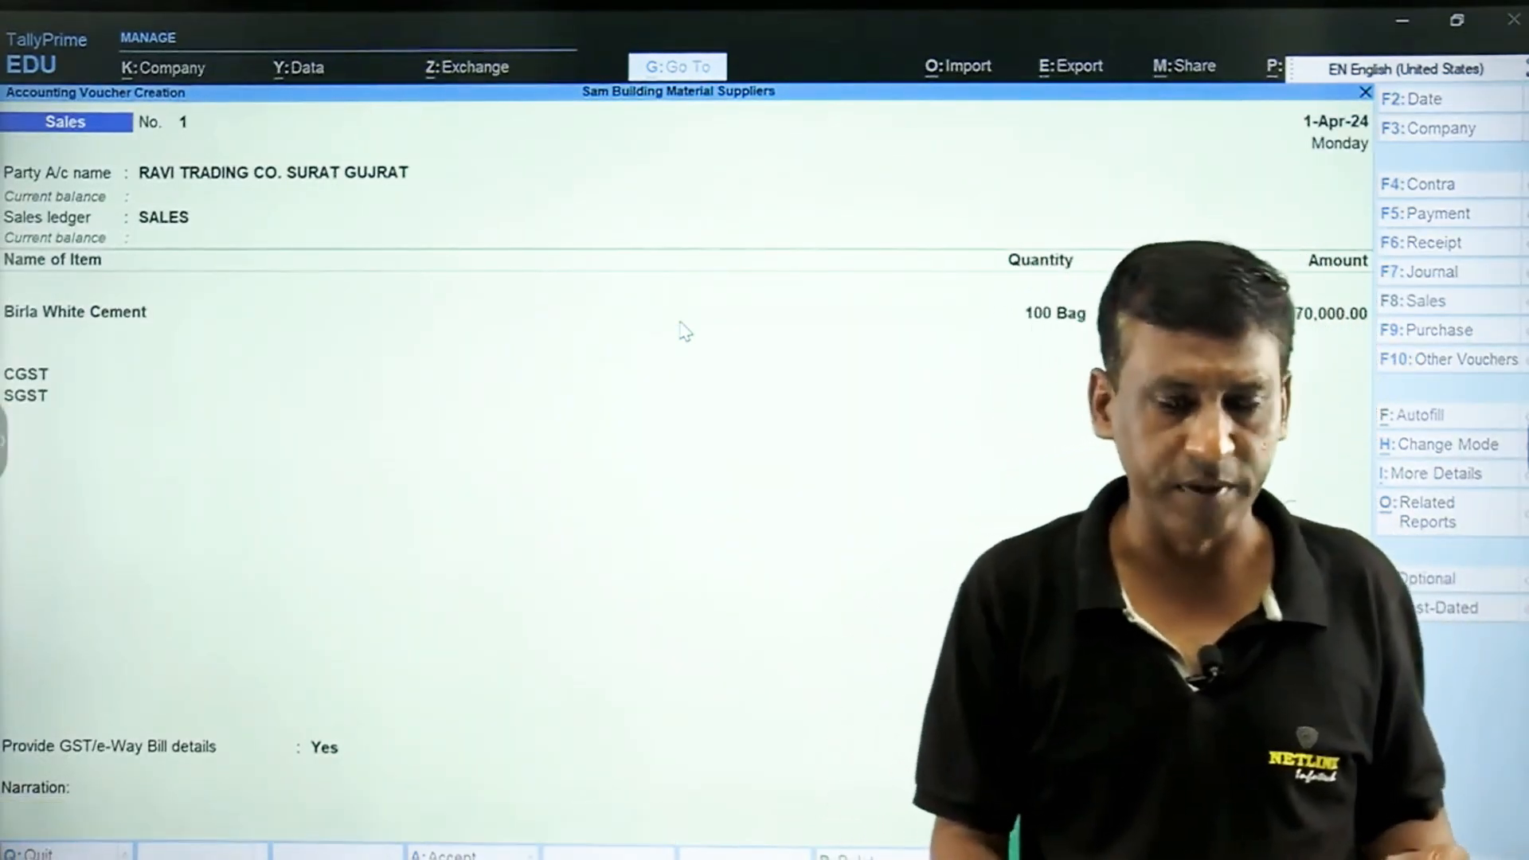
{"action": "key", "text": "BackSpace"}
{"action": "key", "text": "BackSpace"}
{"action": "key", "text": "BackSpace"}
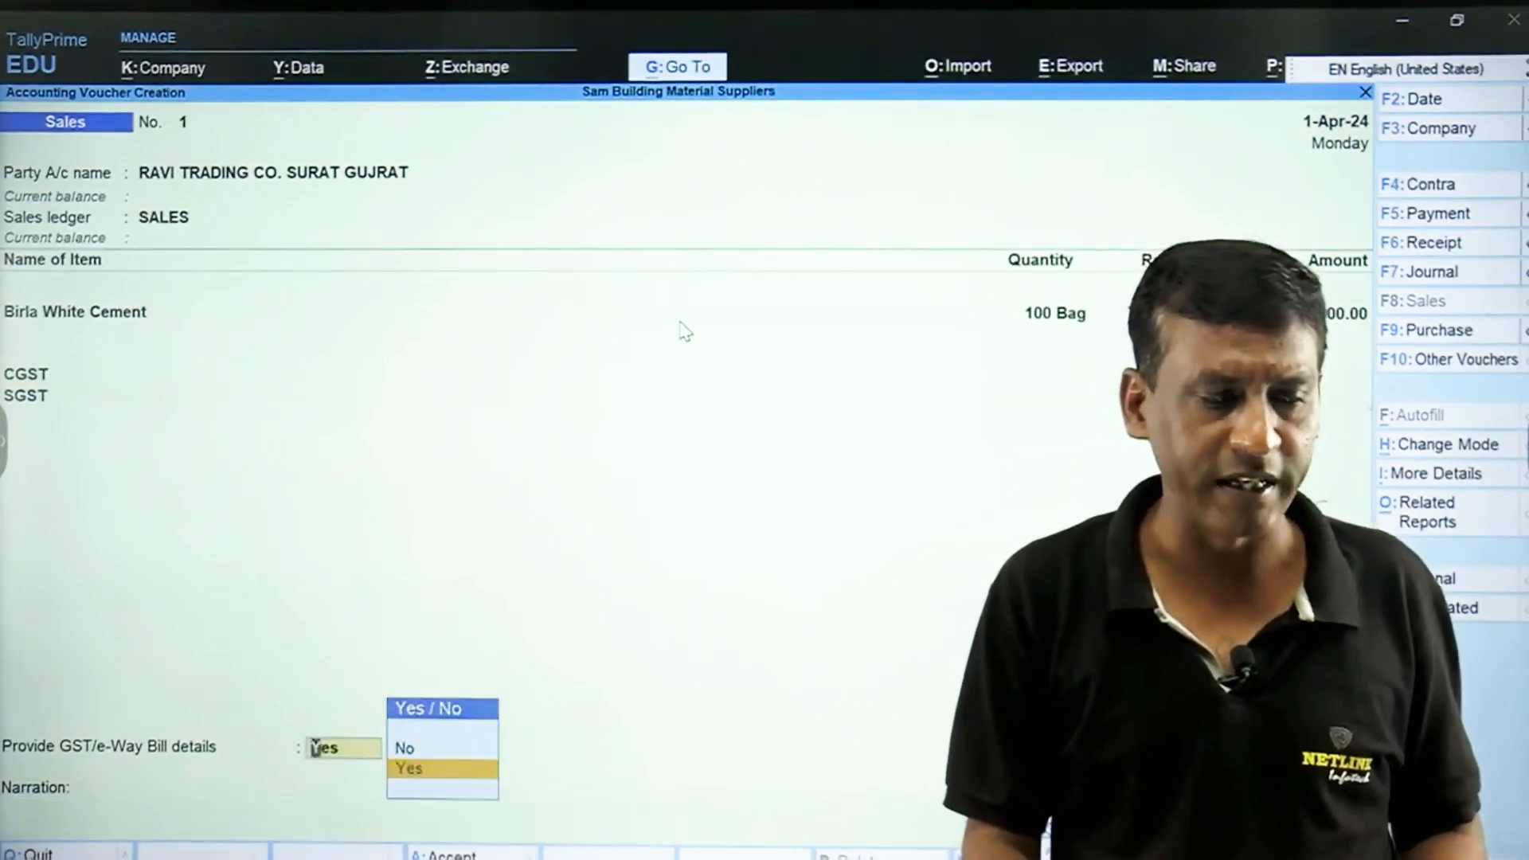
Go back to the voucher's CGST line and start a new ledger named IGST in its place.
{"action": "key", "text": "BackSpace"}
{"action": "key", "text": "BackSpace"}
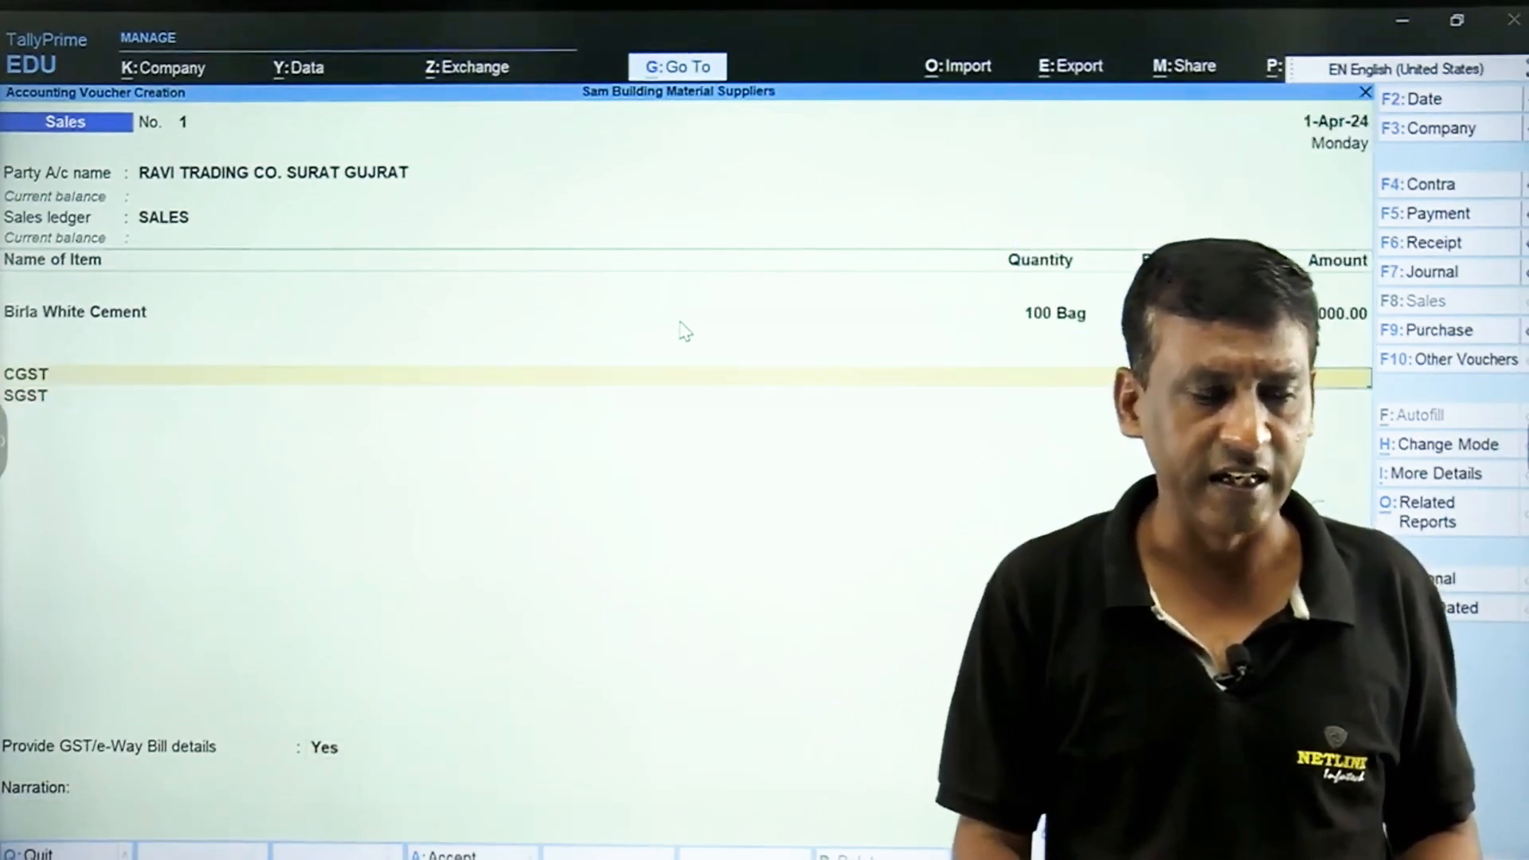
{"action": "key", "text": "BackSpace"}
{"action": "key", "text": "BackSpace"}
{"action": "key", "text": "Return"}
{"action": "key", "text": "Return"}
{"action": "key", "text": "Return"}
{"action": "key", "text": "Return"}
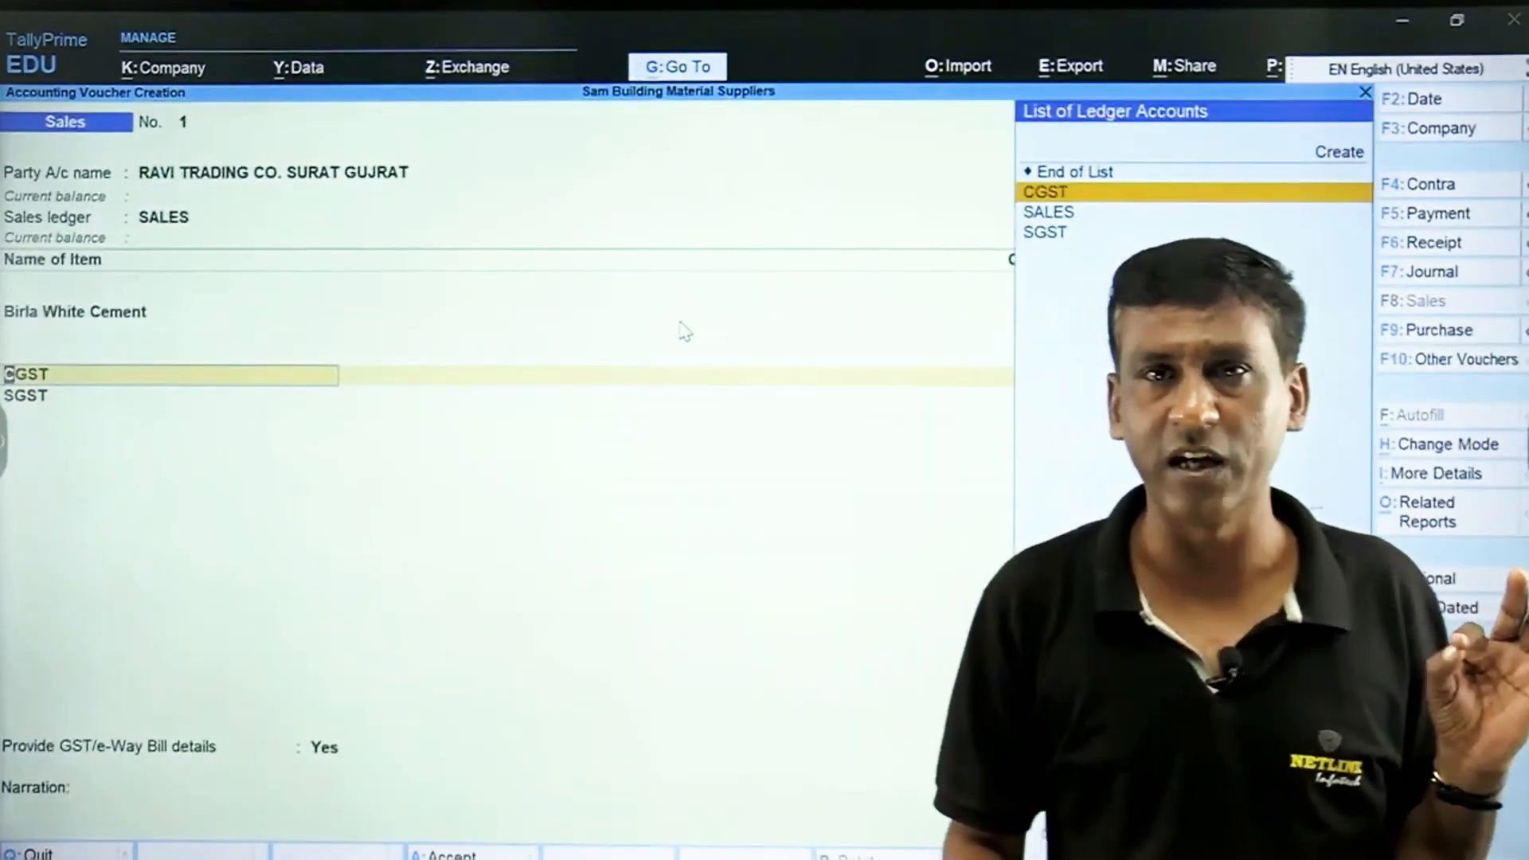
{"action": "key", "text": "Return"}
{"action": "key", "text": "BackSpace"}
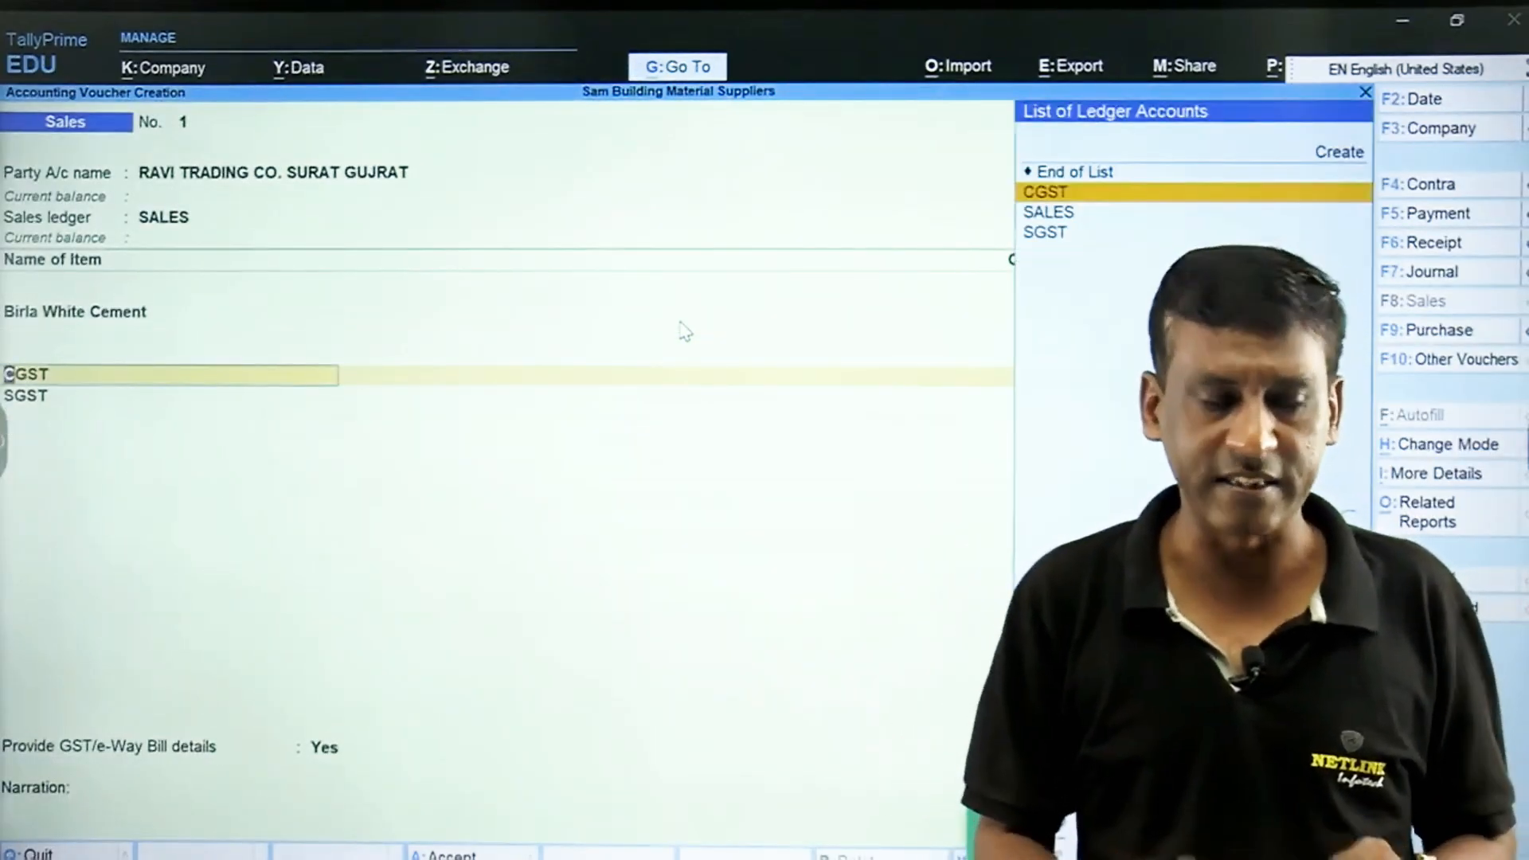
{"action": "key", "text": "alt+c"}
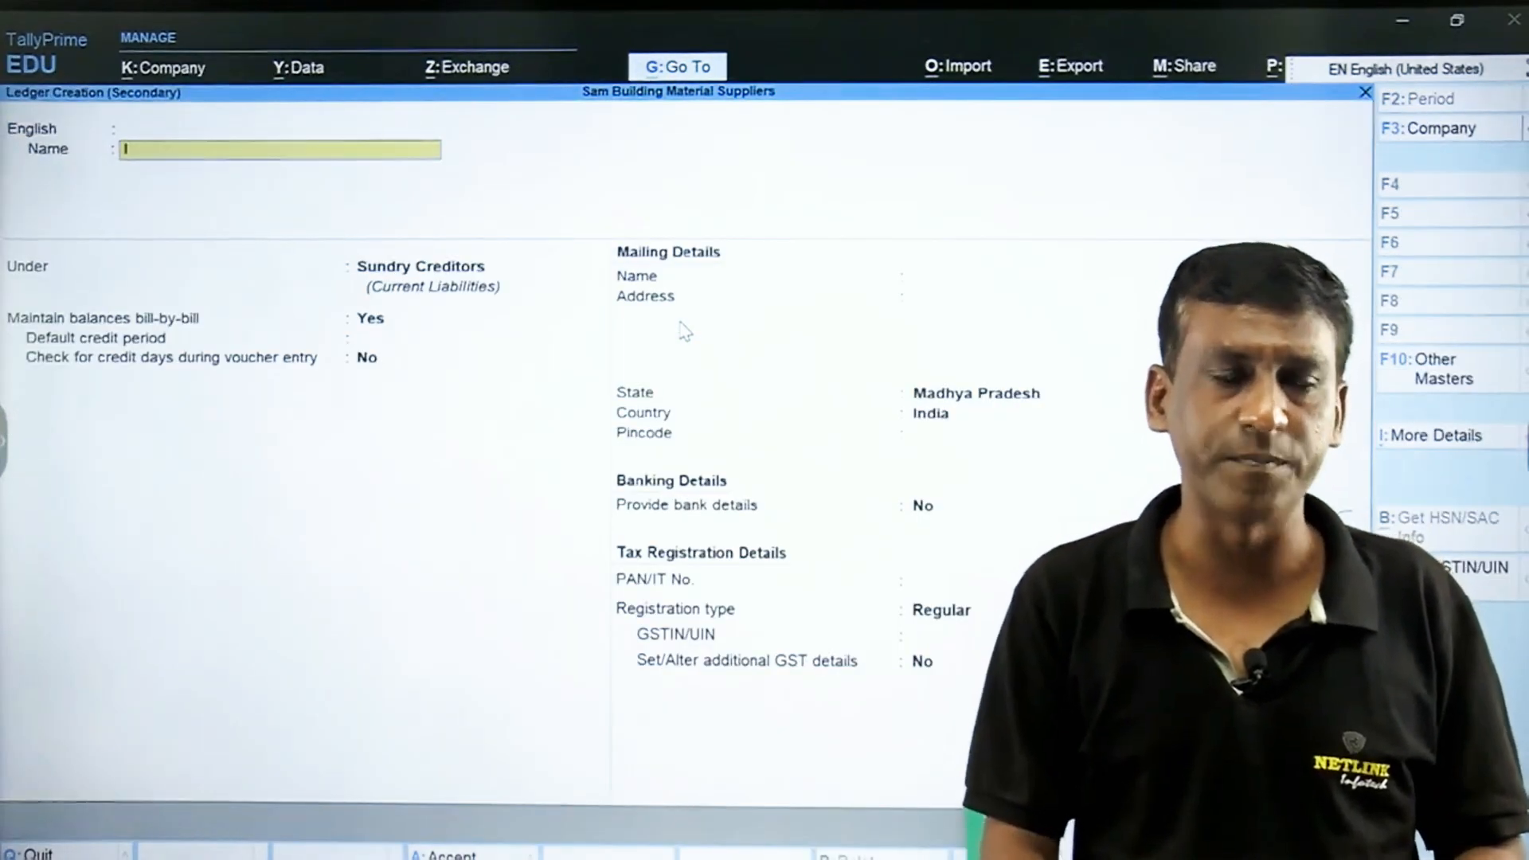
{"action": "type", "text": "IGST"}
{"action": "key", "text": "Return"}
{"action": "key", "text": "Return"}
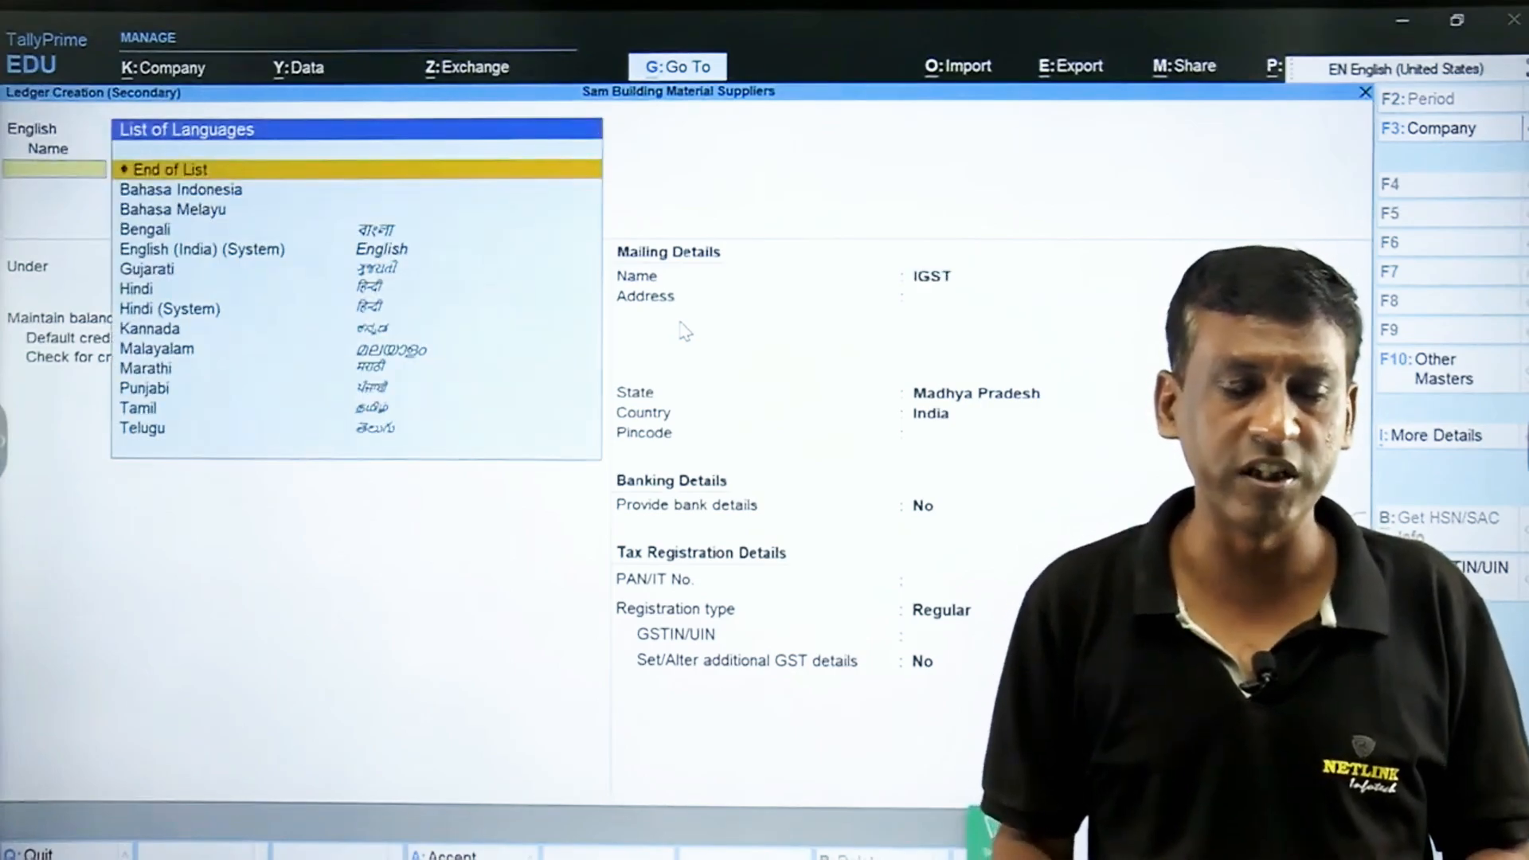
{"action": "key", "text": "Return"}
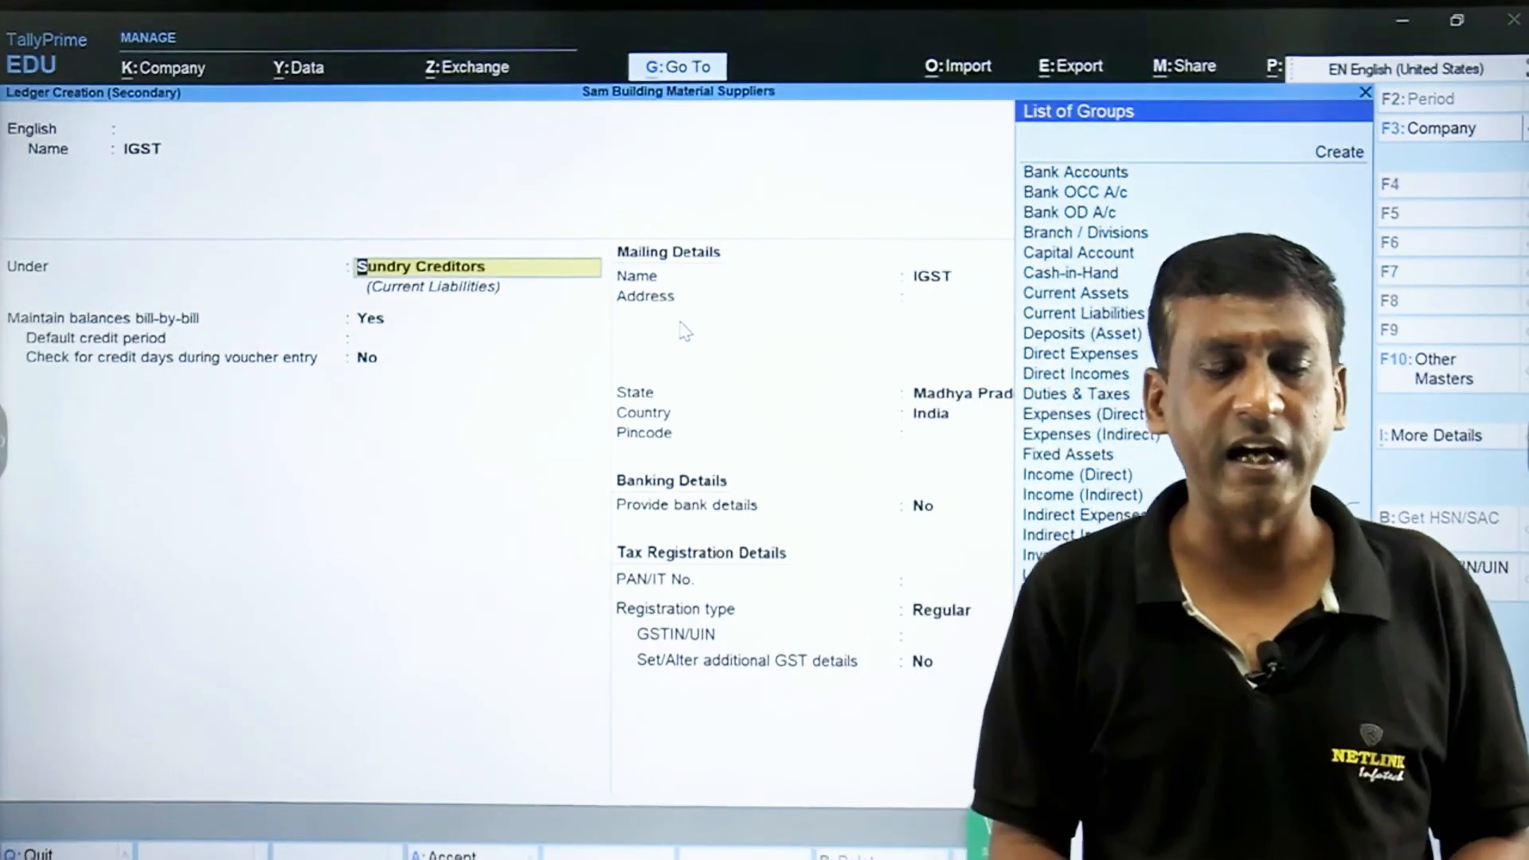
Put the IGST ledger under Duties & Taxes with duty type GST and tax type IGST, and save it.
{"action": "type", "text": "DUT"}
{"action": "key", "text": "Return"}
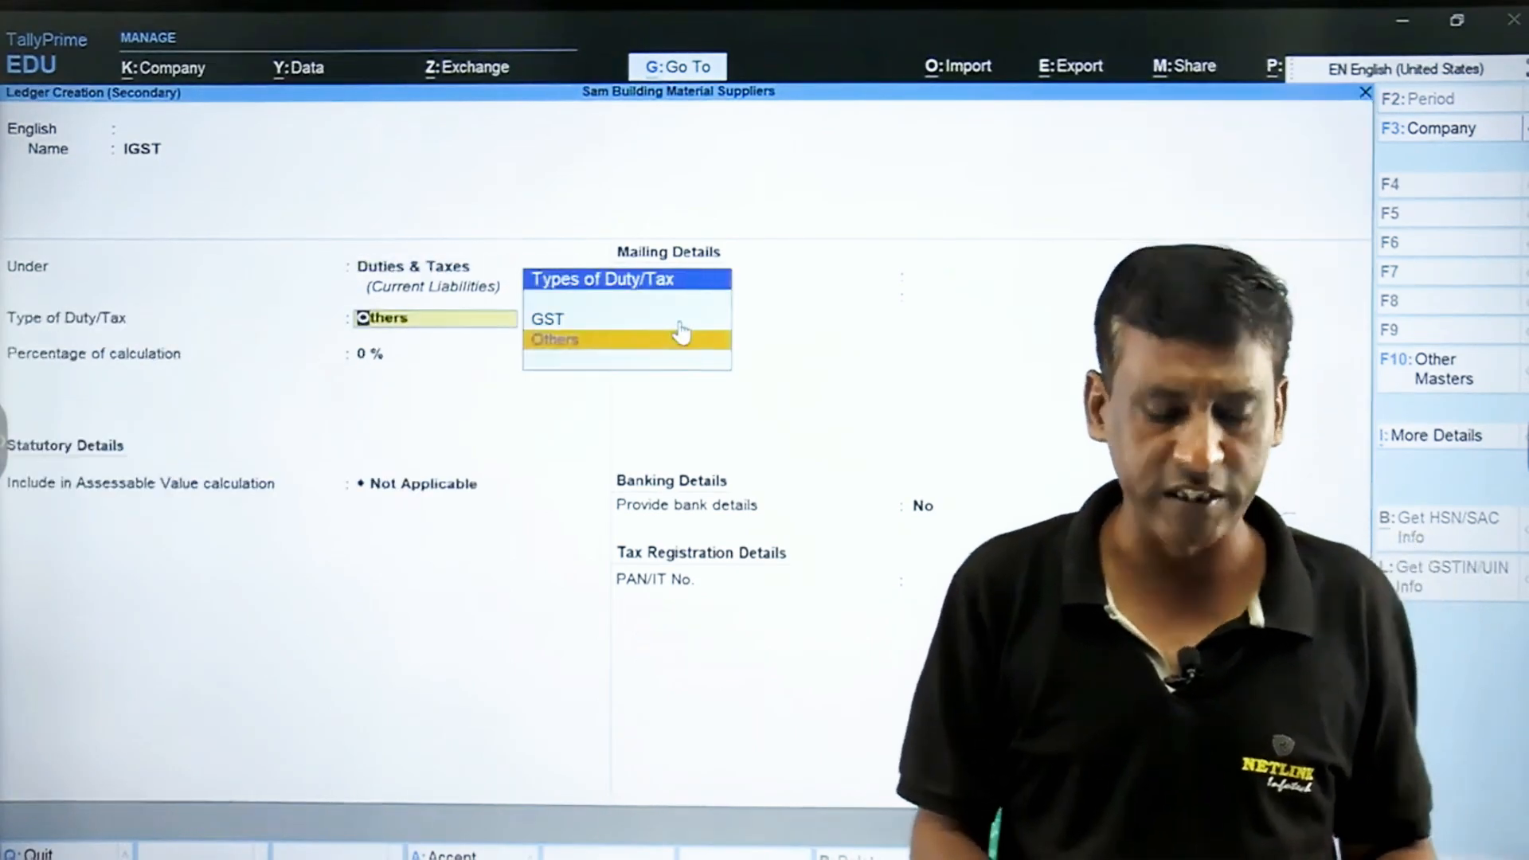
{"action": "key", "text": "Up"}
{"action": "key", "text": "Return"}
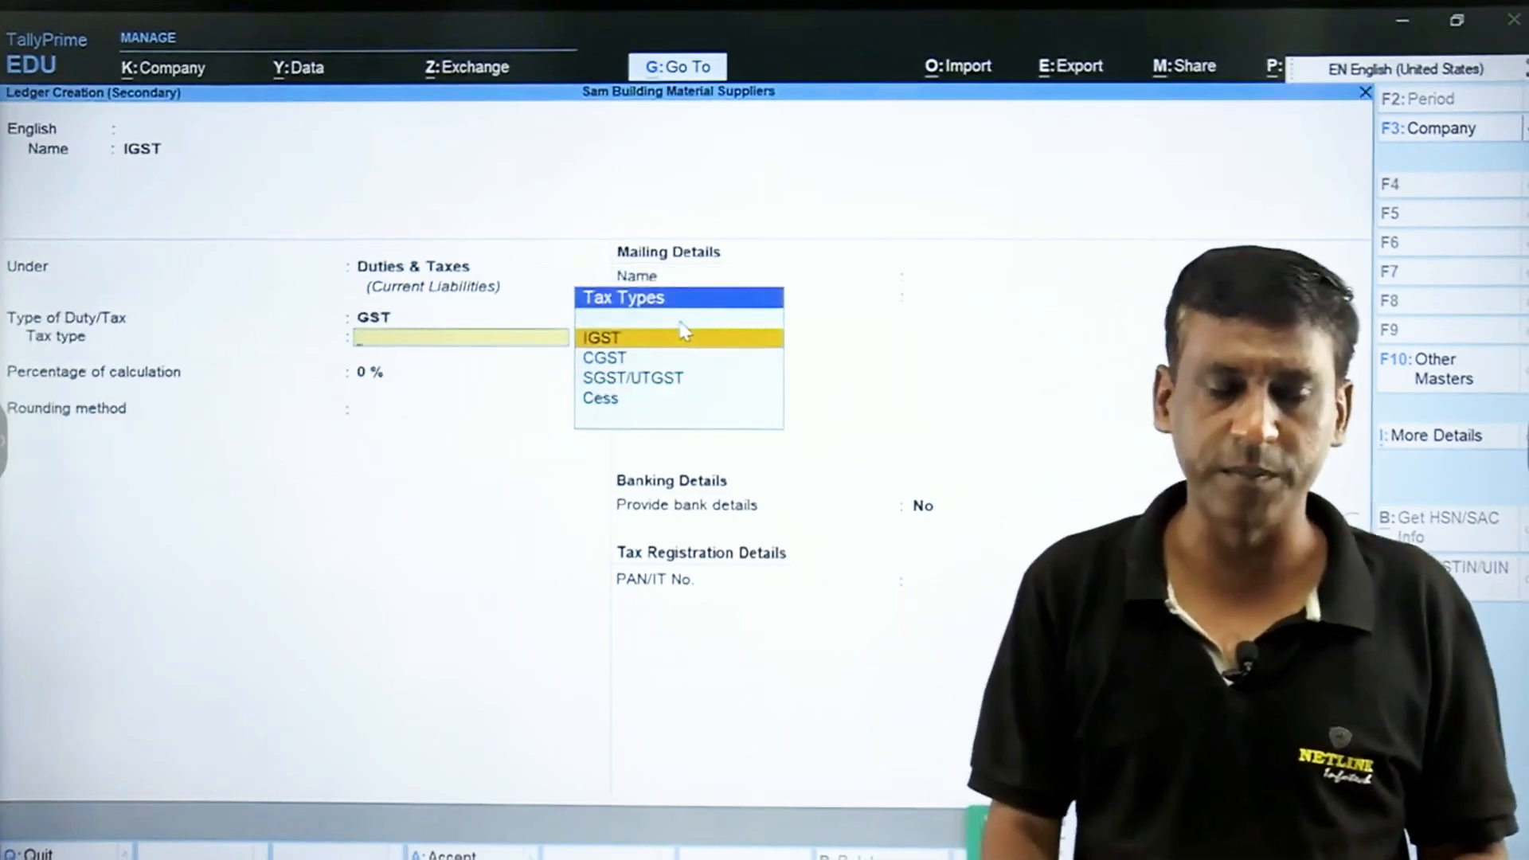
{"action": "key", "text": "Return"}
{"action": "key", "text": "Return"}
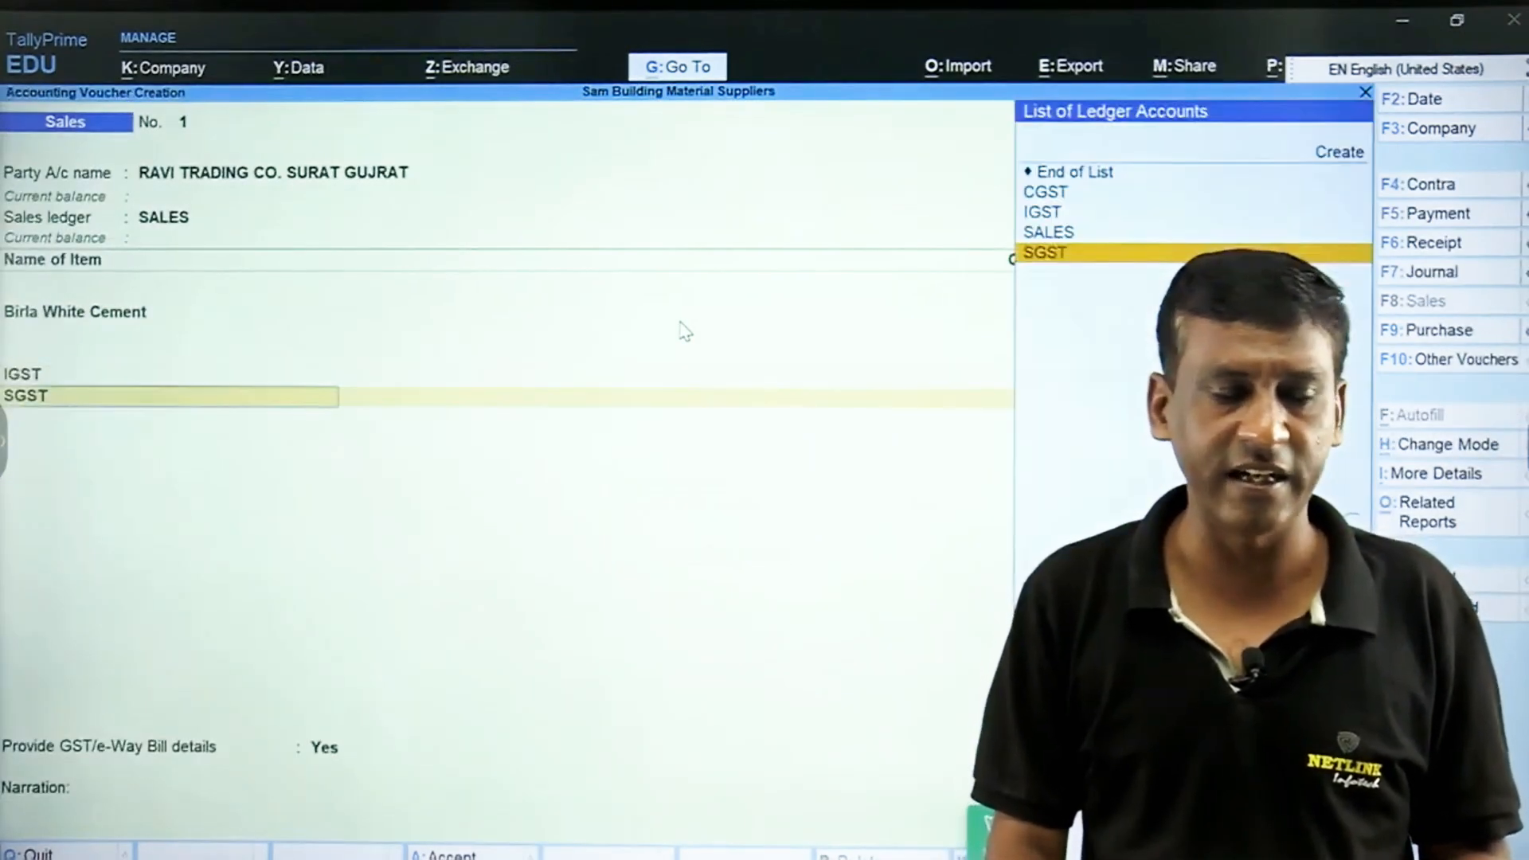
Drop the SGST line from the sales voucher by ending the ledger list after IGST.
{"action": "key", "text": "Up"}
{"action": "key", "text": "Up"}
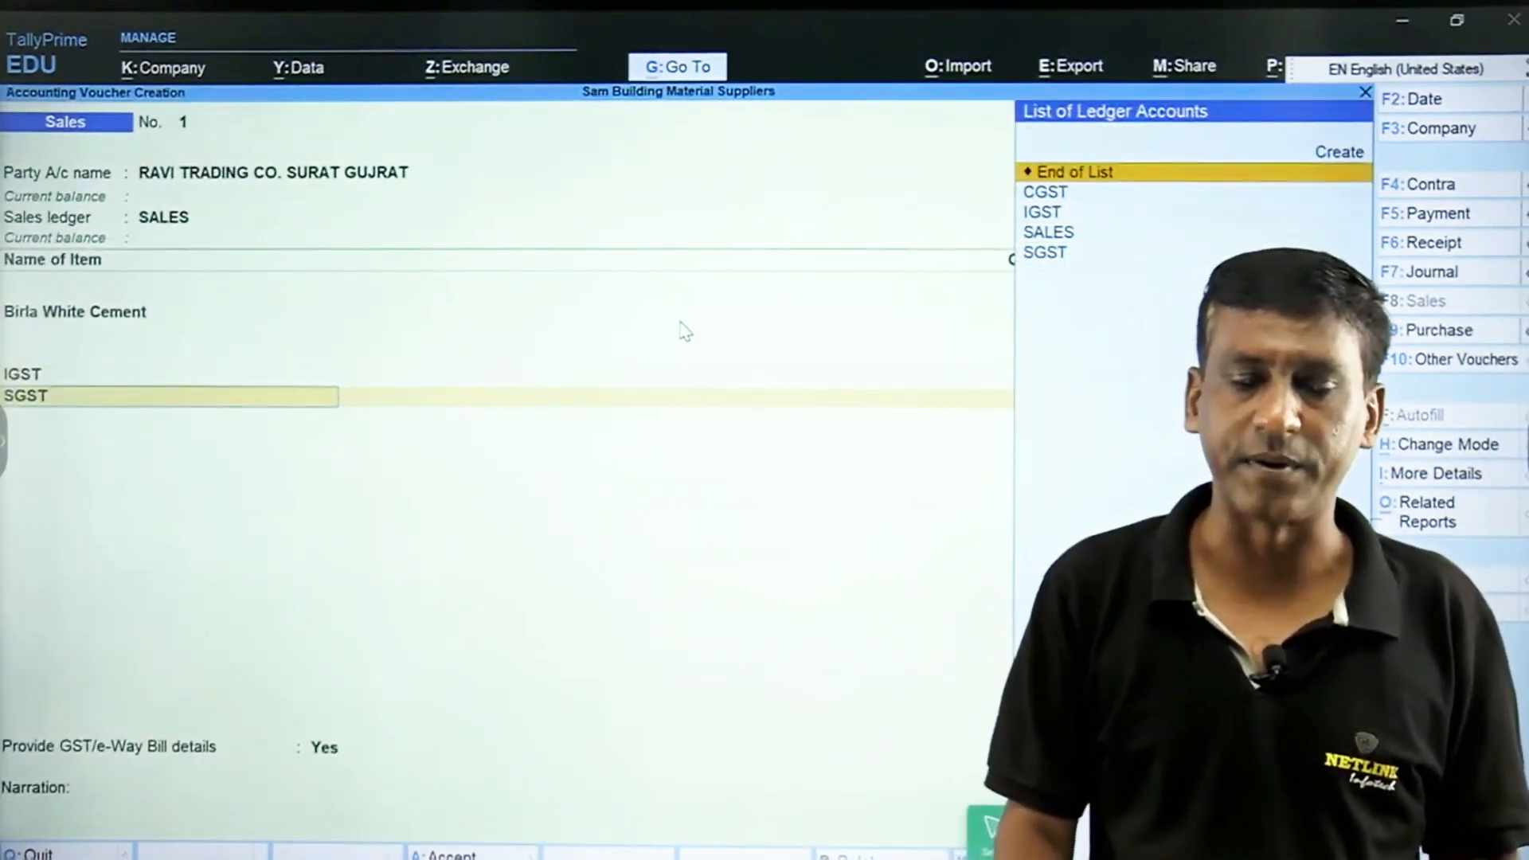
{"action": "key", "text": "Return"}
{"action": "key", "text": "Return"}
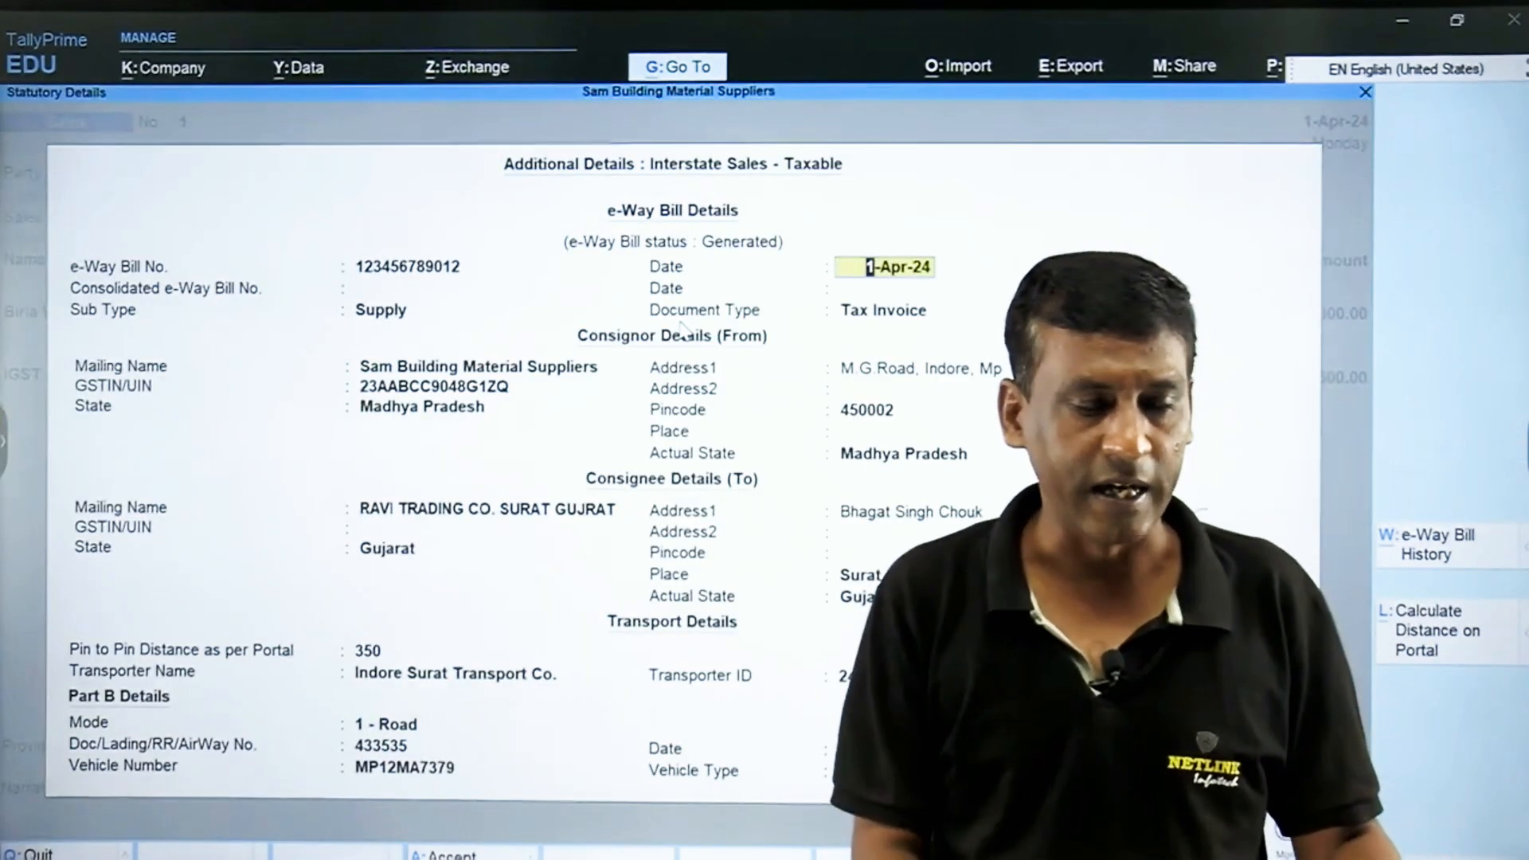
Accept the filled-in e-Way Bill details and save the interstate sales voucher for Birla White Cement.
{"action": "key", "text": "Return"}
{"action": "key", "text": "Return"}
{"action": "key", "text": "Return"}
{"action": "key", "text": "Return"}
{"action": "key", "text": "Return"}
{"action": "key", "text": "Return"}
{"action": "key", "text": "Return"}
{"action": "key", "text": "Return"}
{"action": "key", "text": "Return"}
{"action": "key", "text": "Return"}
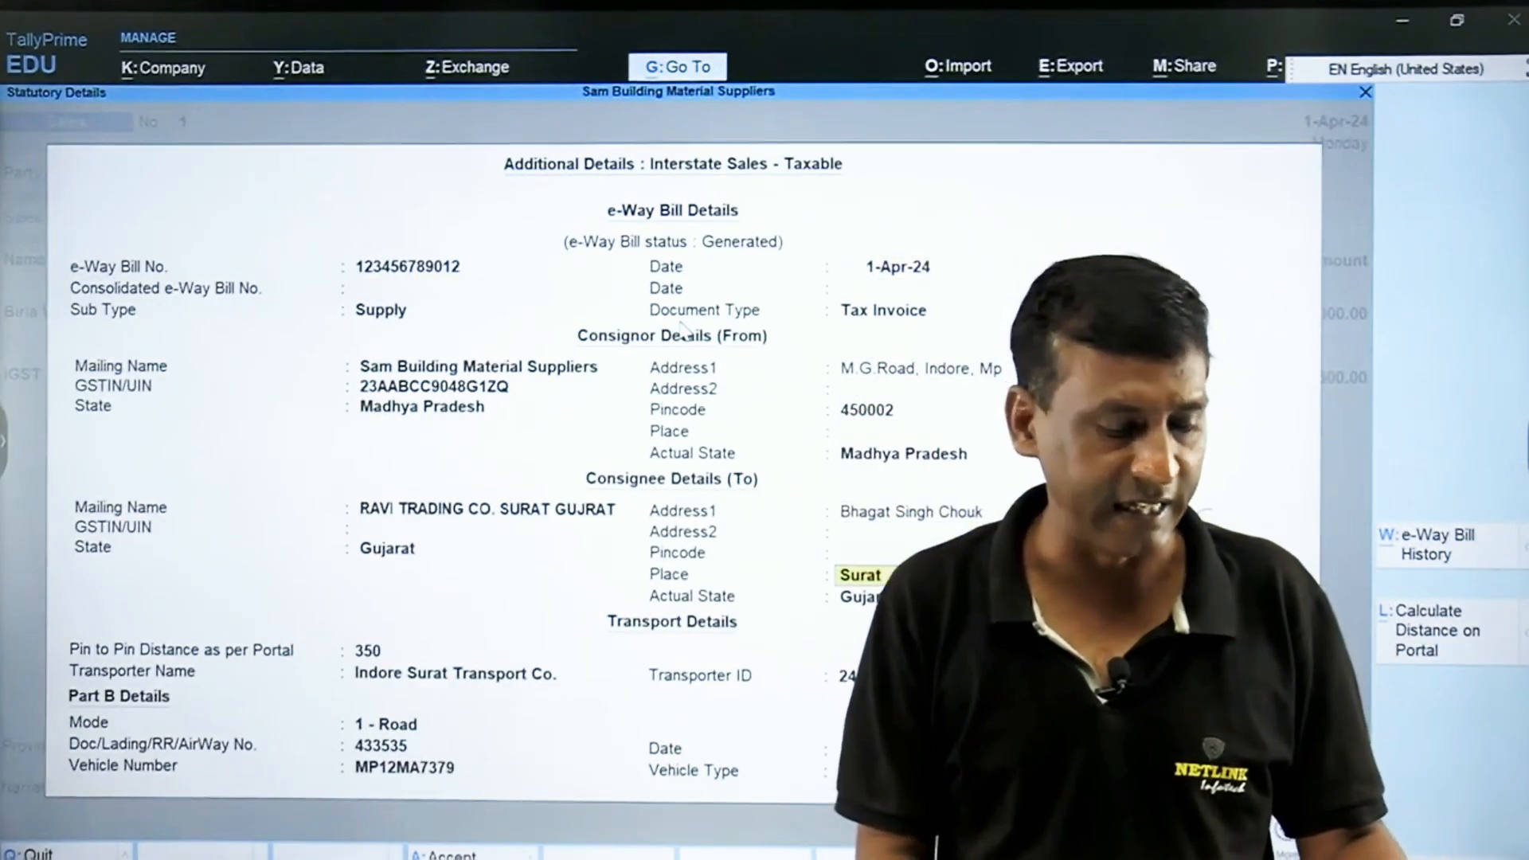
{"action": "key", "text": "ctrl+a"}
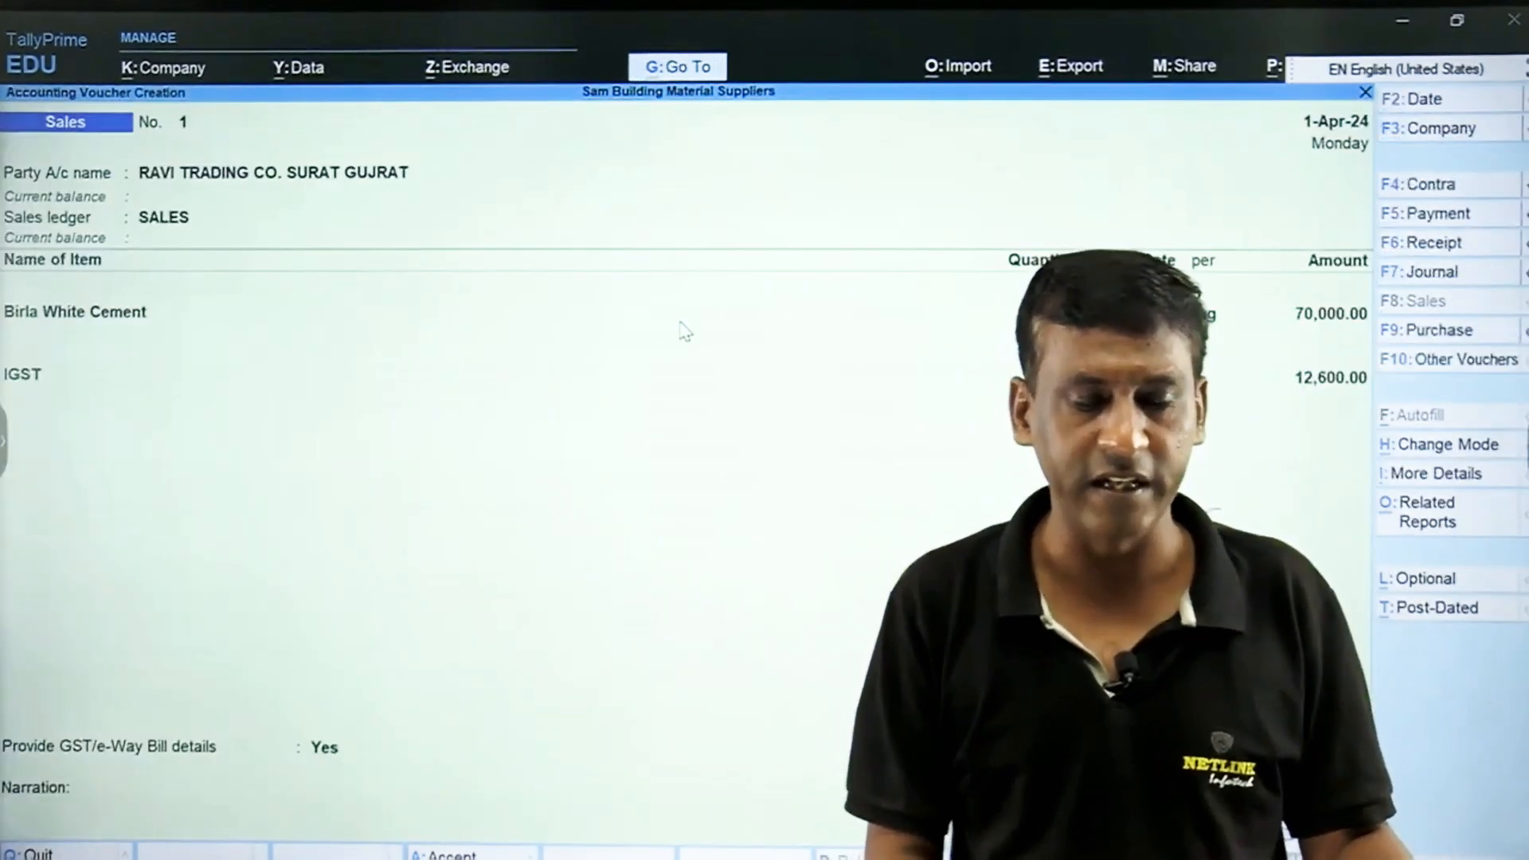
{"action": "key", "text": "ctrl+a"}
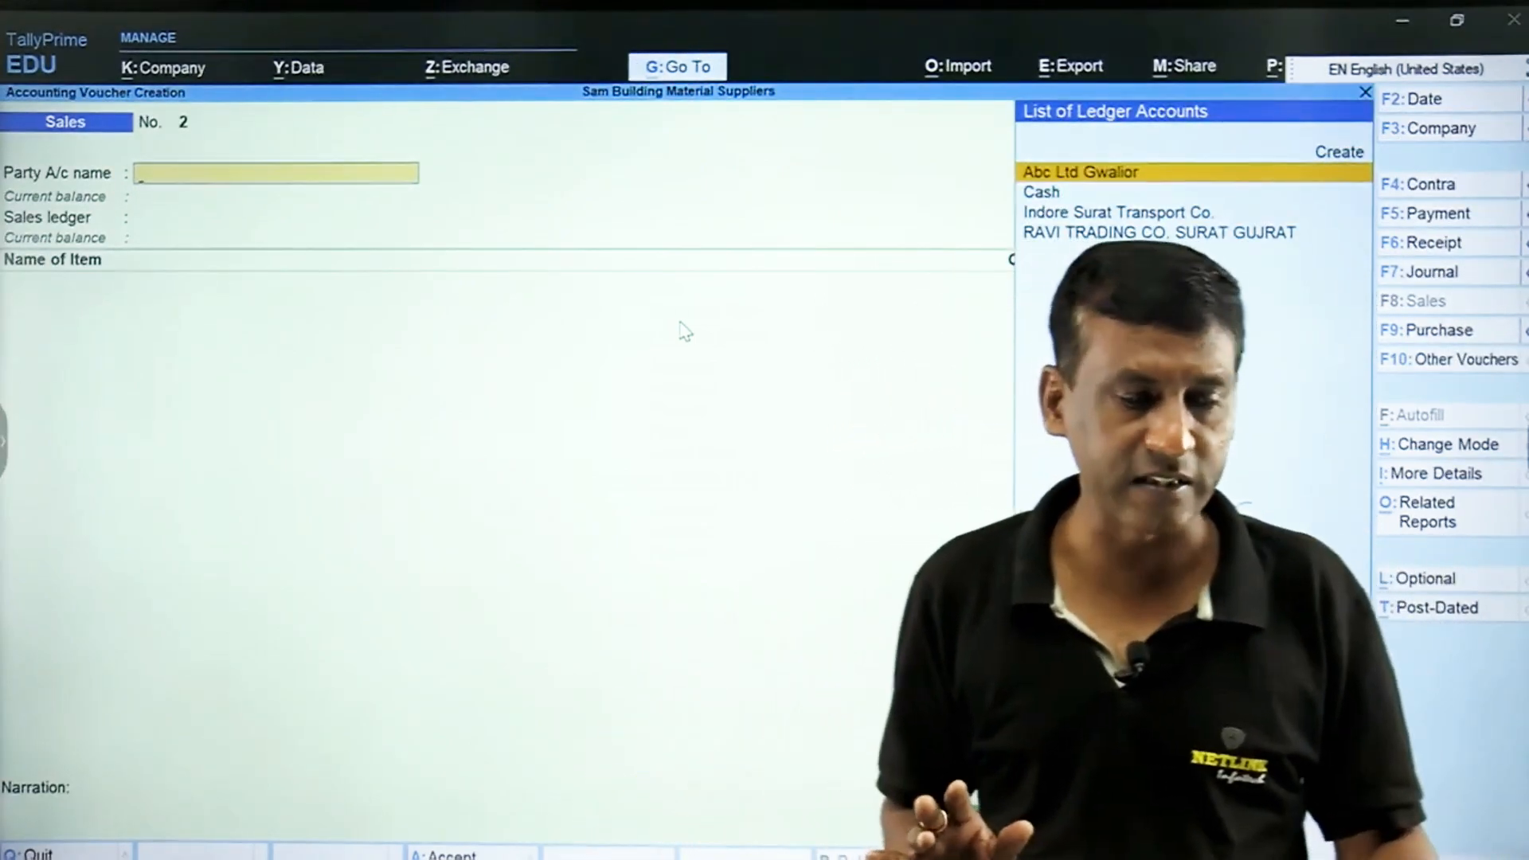
Leave sales voucher entry and bring up the company's statutory reports.
{"action": "key", "text": "Escape"}
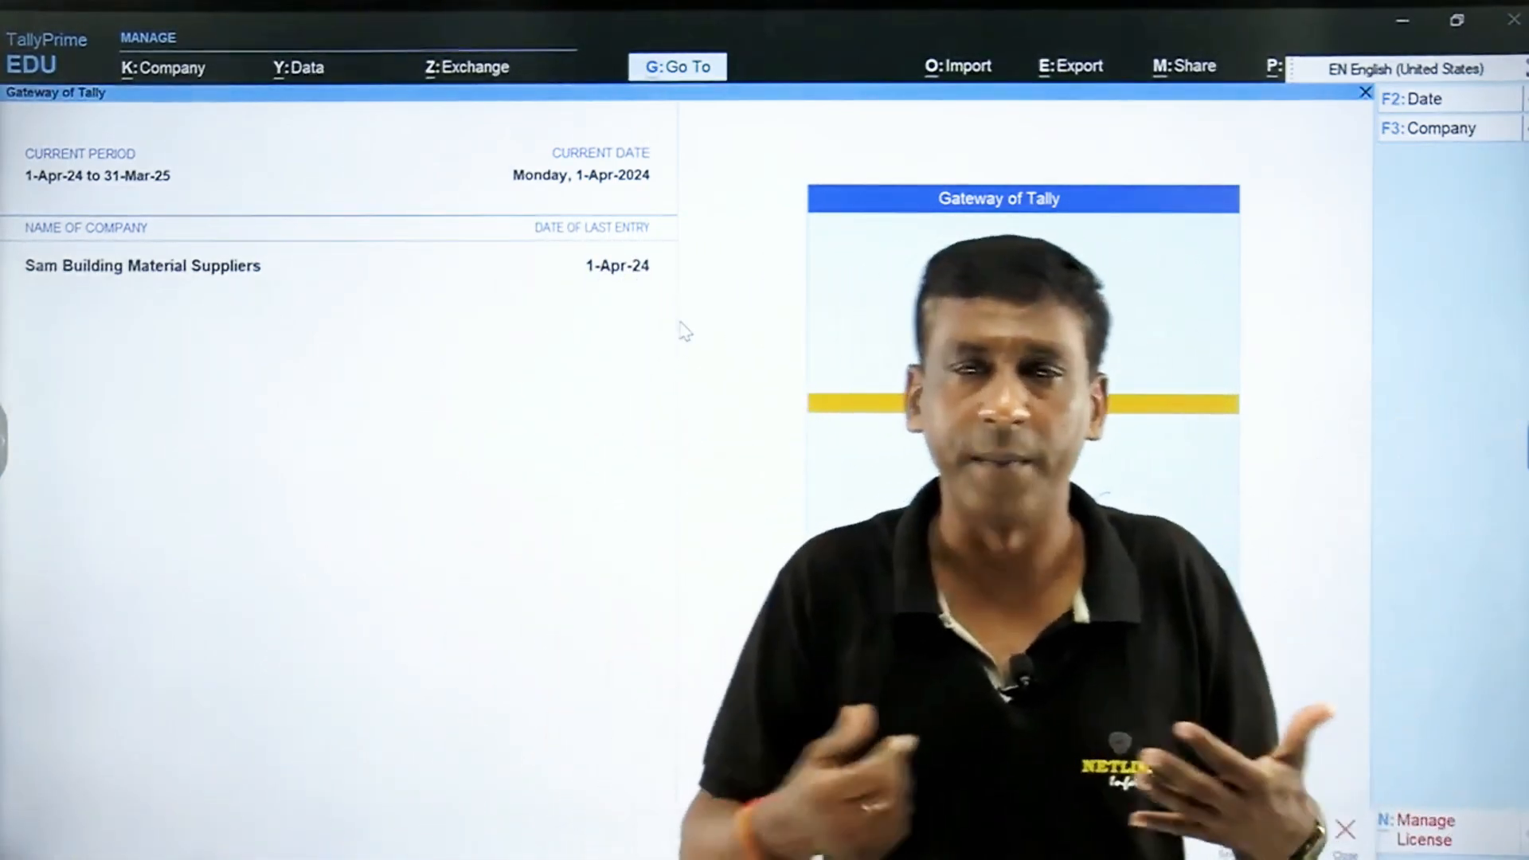
{"action": "key", "text": "d"}
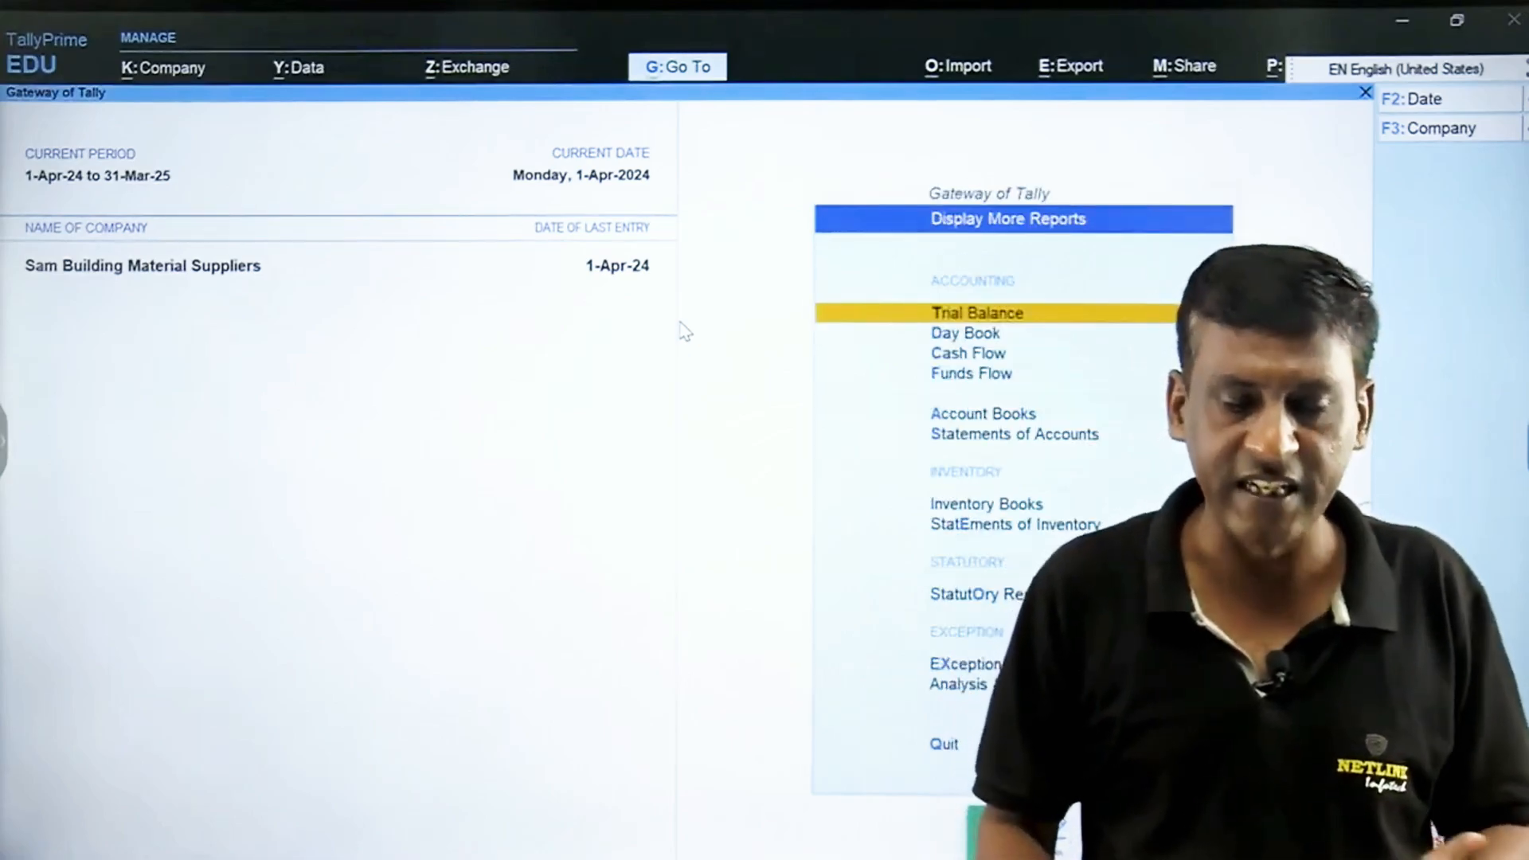
{"action": "key", "text": "Down"}
{"action": "key", "text": "Down"}
{"action": "key", "text": "Down"}
{"action": "key", "text": "Down"}
{"action": "key", "text": "Down"}
{"action": "key", "text": "Down"}
{"action": "key", "text": "Down"}
{"action": "key", "text": "Down"}
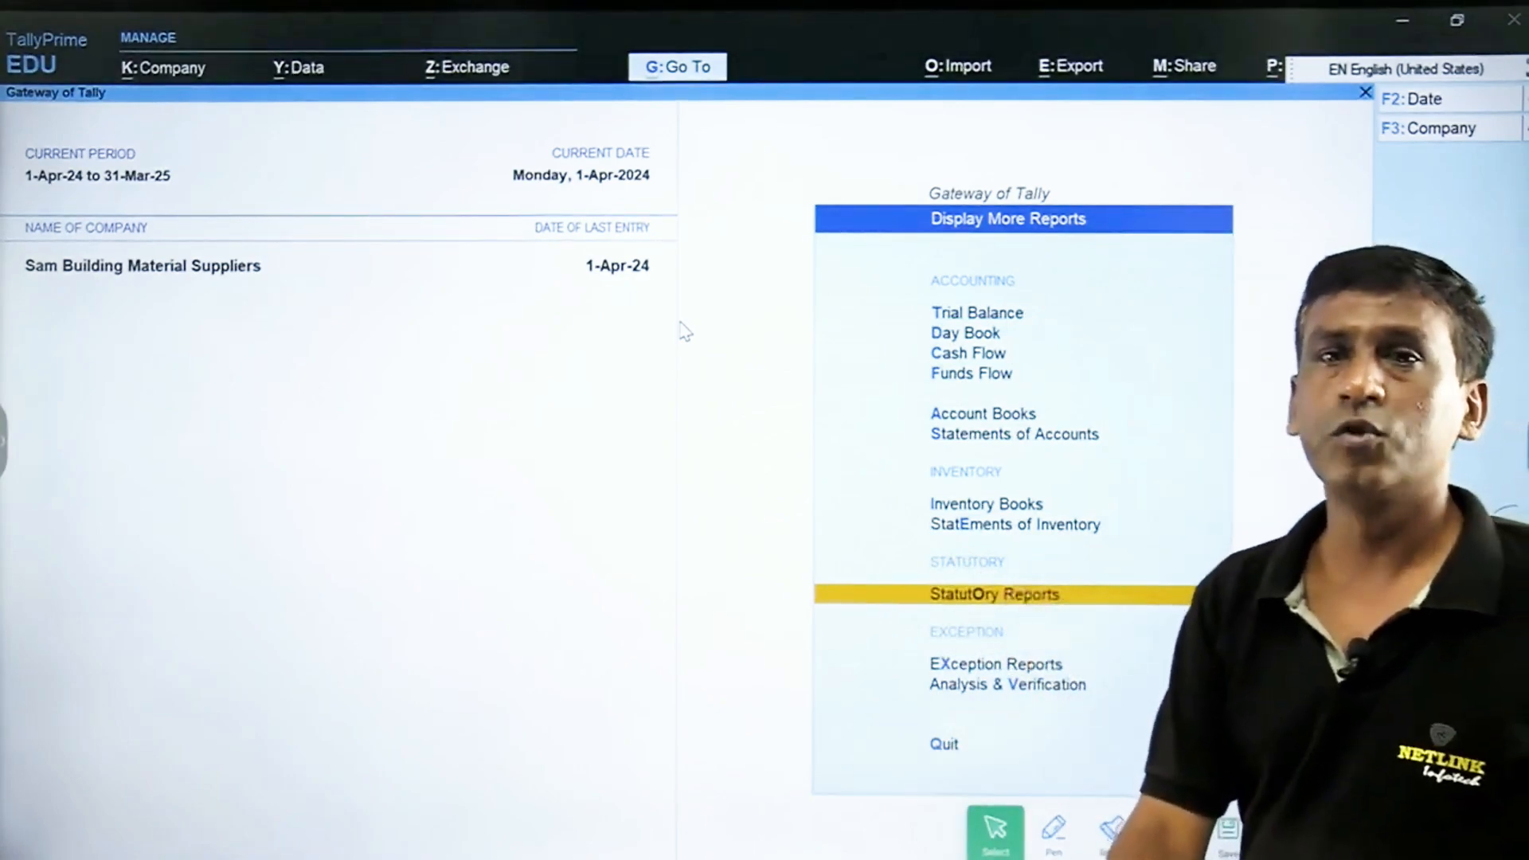
{"action": "key", "text": "Return"}
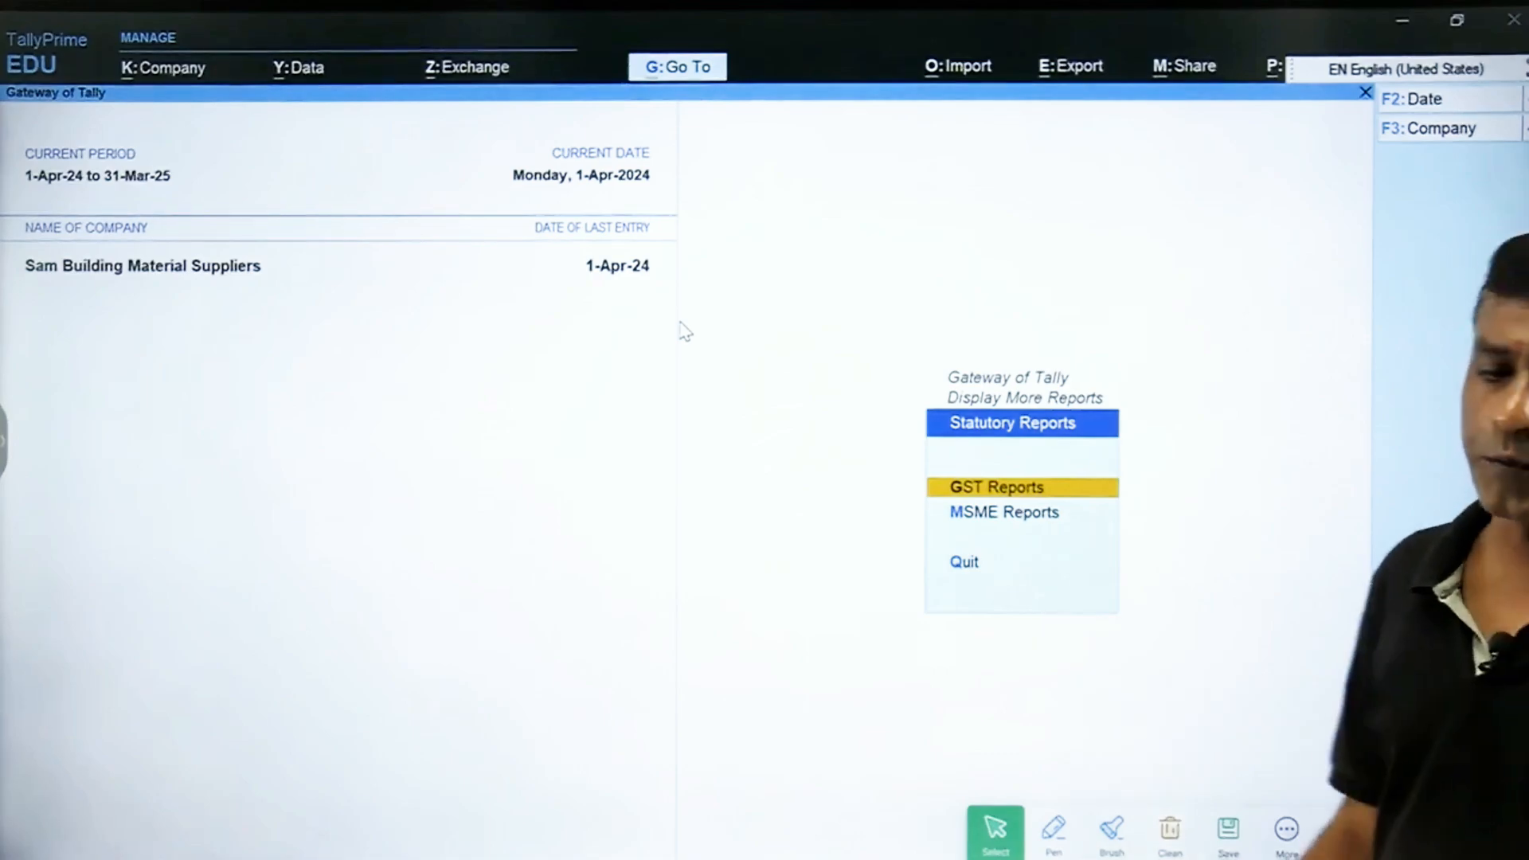
Open the e-Way Bill report among the GST exchange reports.
{"action": "key", "text": "Return"}
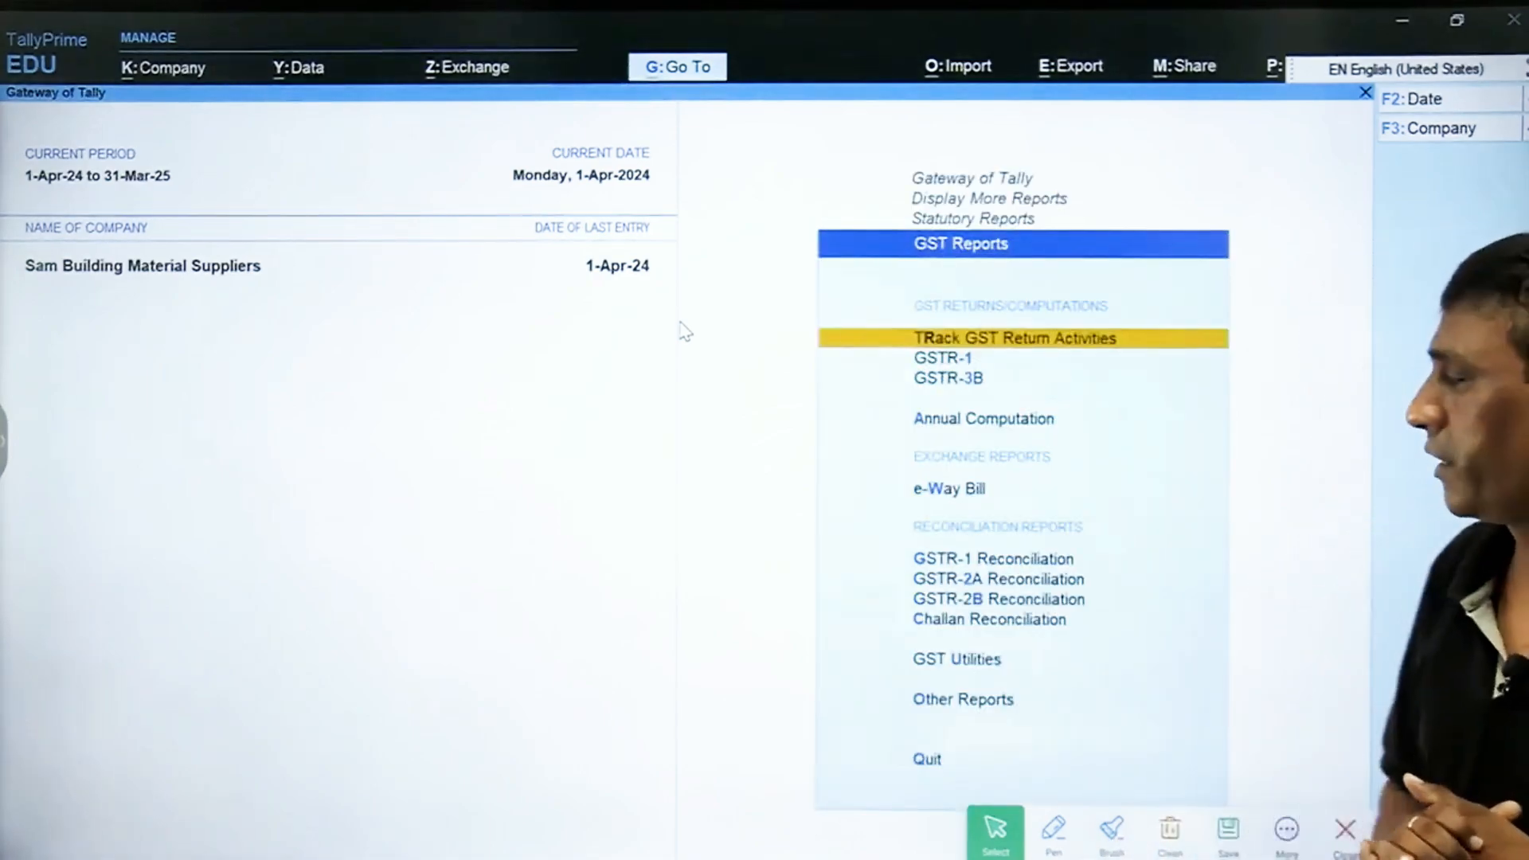
{"action": "key", "text": "Down"}
{"action": "key", "text": "Down"}
{"action": "key", "text": "Down"}
{"action": "key", "text": "Down"}
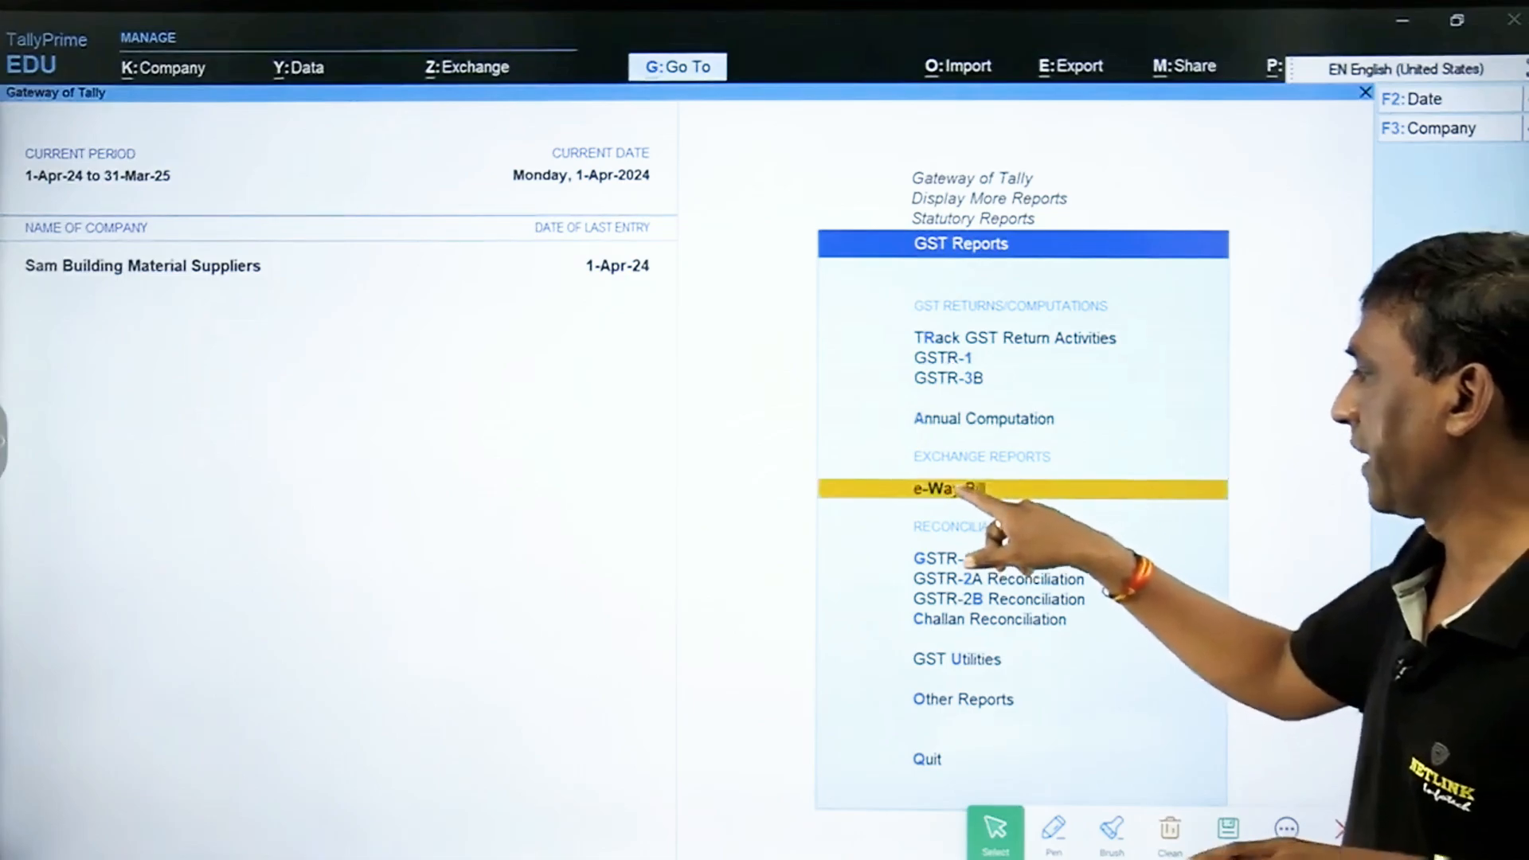
{"action": "key", "text": "Return"}
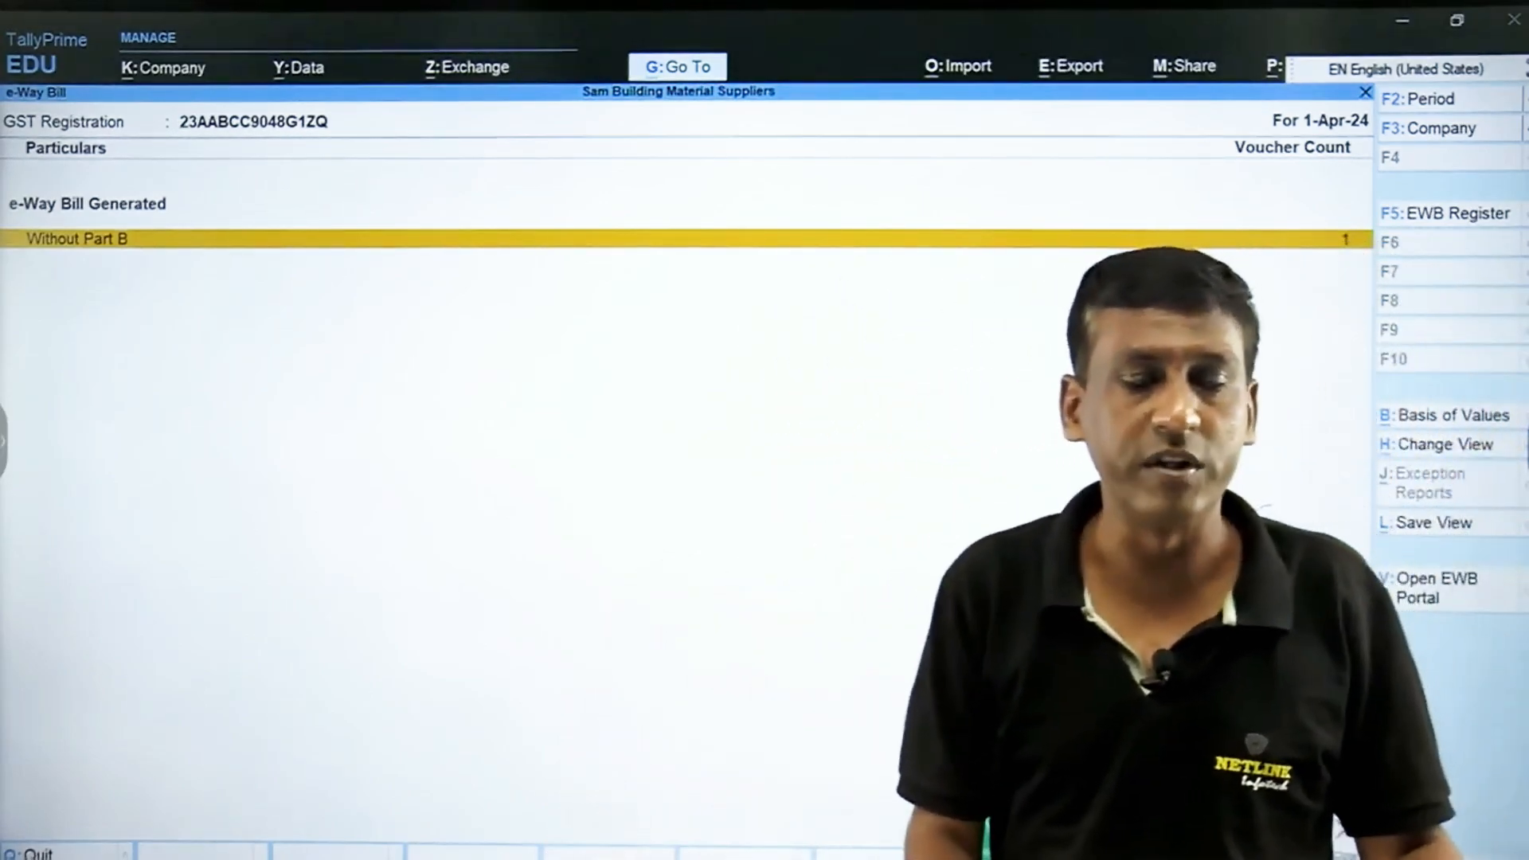
Drill into the e-Way Bills generated without Part B, view the RAVI TRADING CO. sales voucher and return to the list.
{"action": "key", "text": "Return"}
{"action": "key", "text": "Escape"}
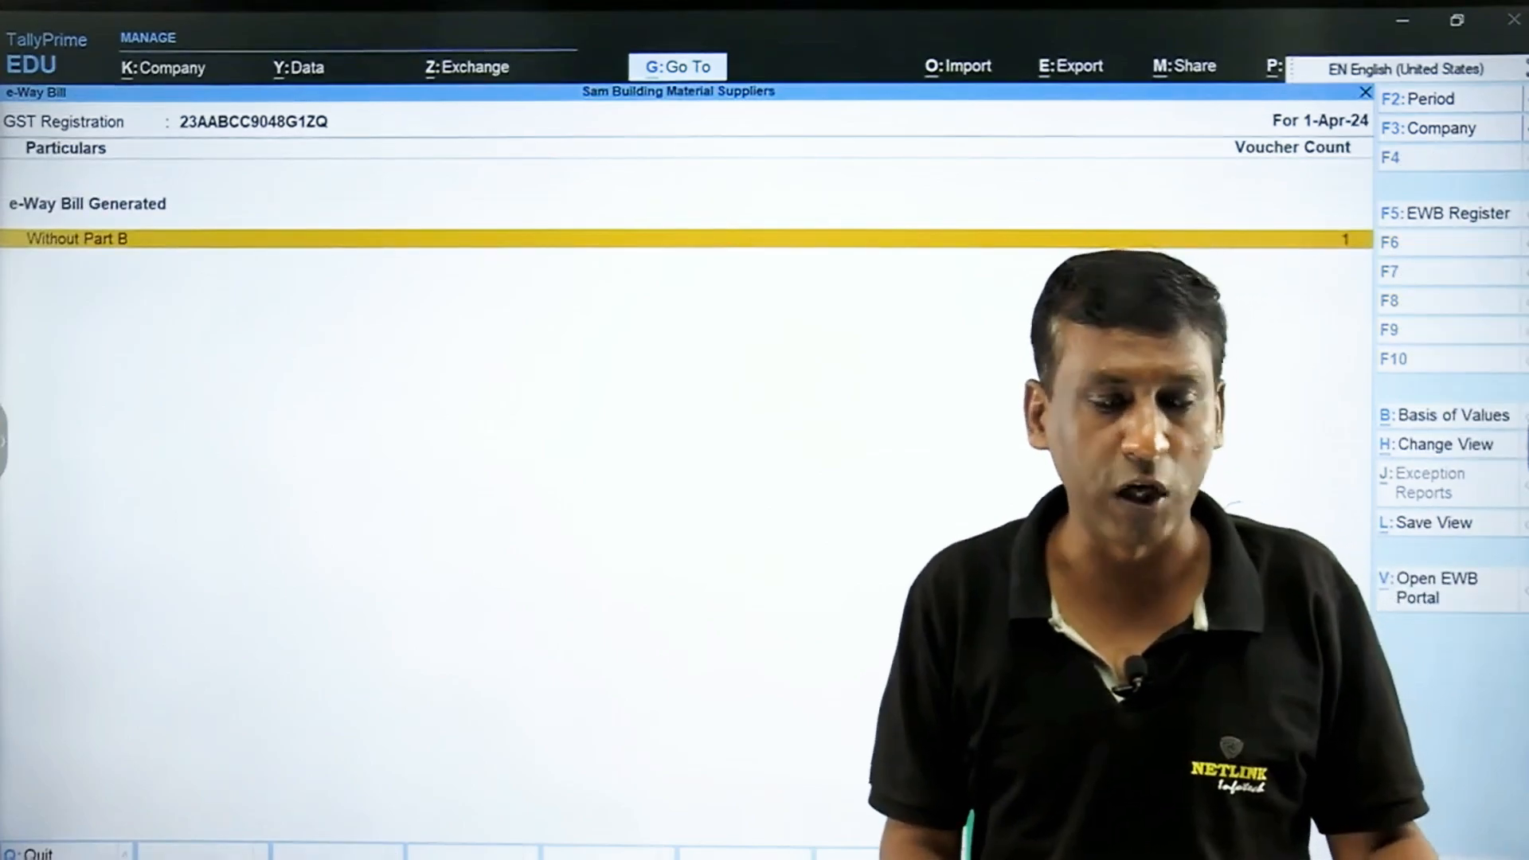
{"action": "key", "text": "Return"}
{"action": "key", "text": "Return"}
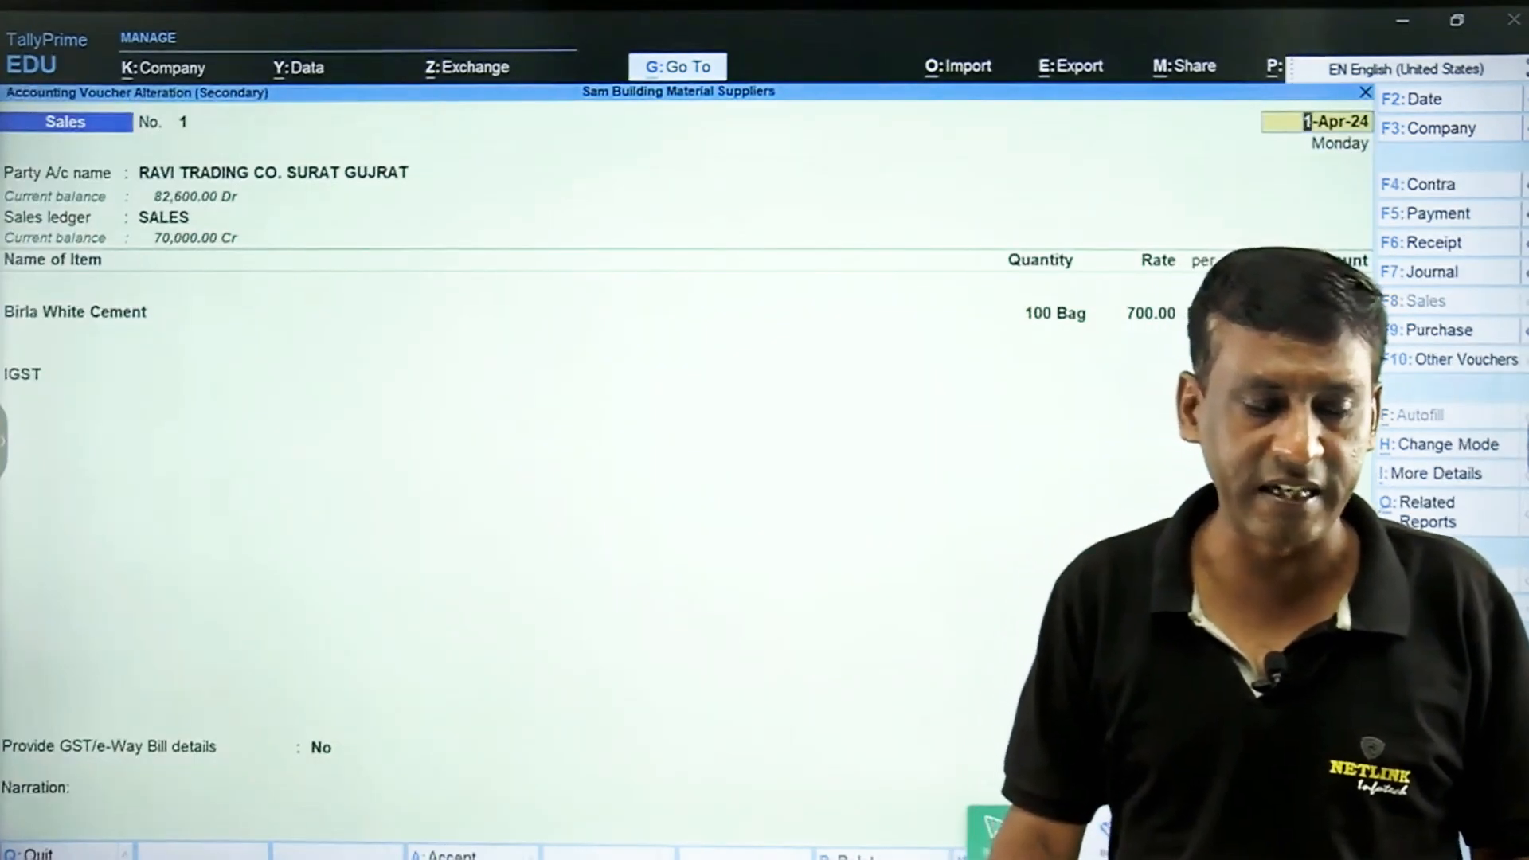
{"action": "key", "text": "Escape"}
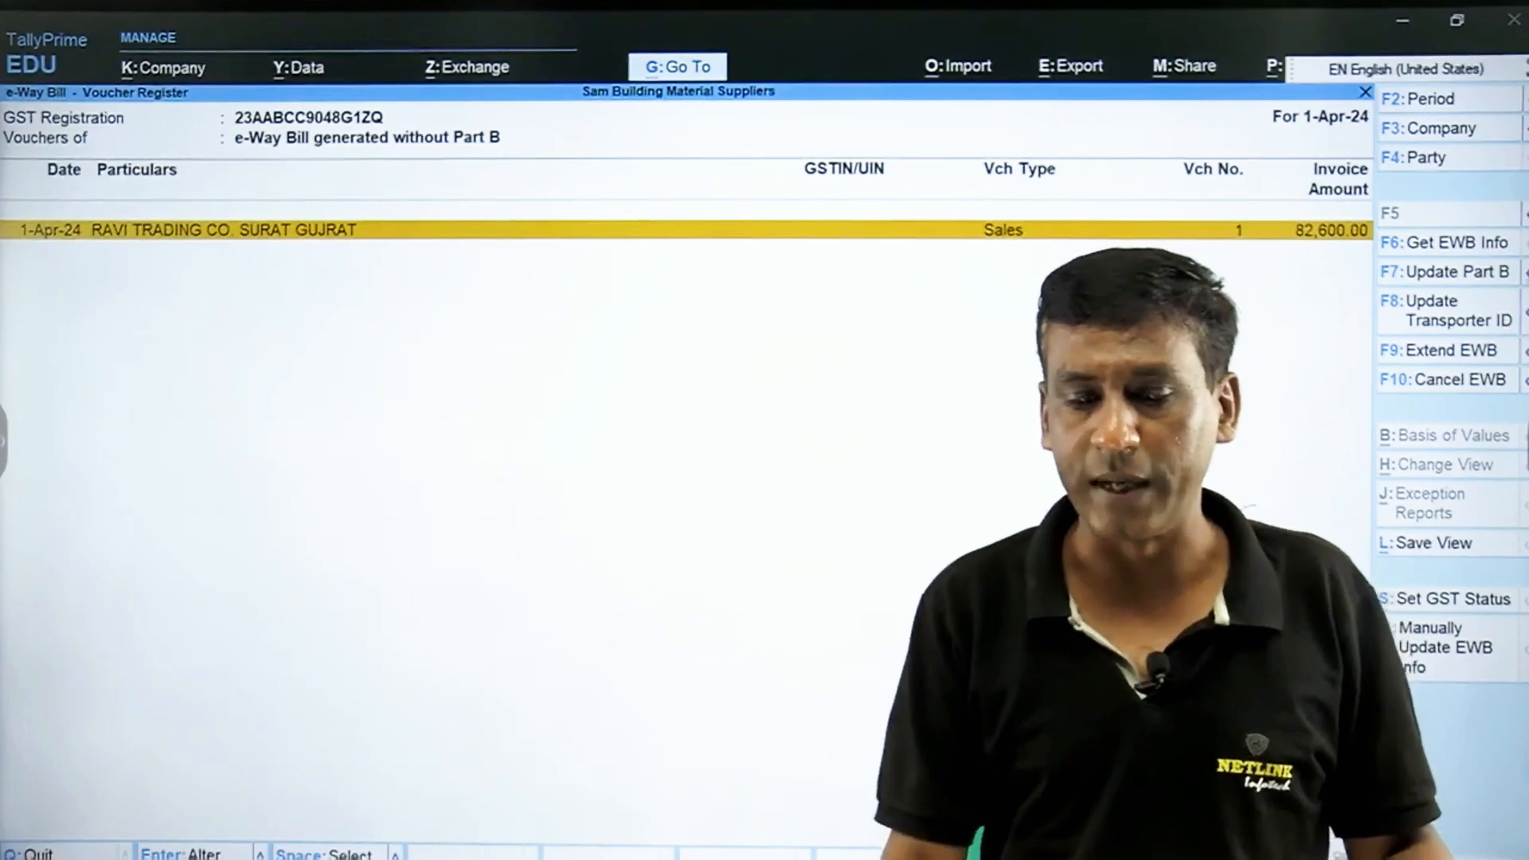
Start a Part B update for the RAVI TRADING CO. voucher and set the place to SURAT and the state to Gujarat.
{"action": "left_click", "coordinate": [1489, 279]}
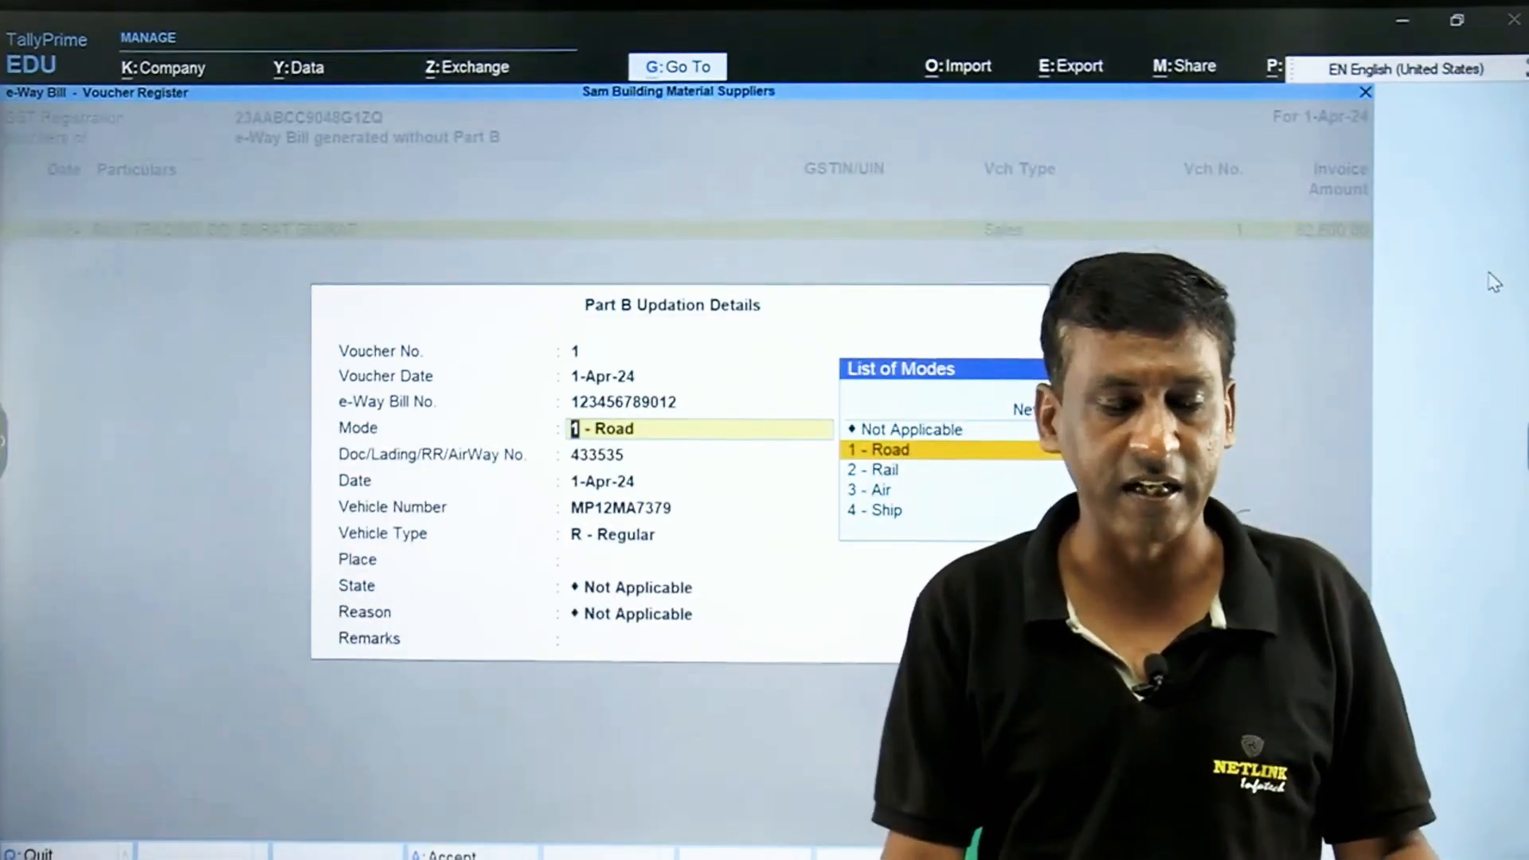
{"action": "key", "text": "Return"}
{"action": "key", "text": "Return"}
{"action": "key", "text": "Return"}
{"action": "key", "text": "Return"}
{"action": "key", "text": "Return"}
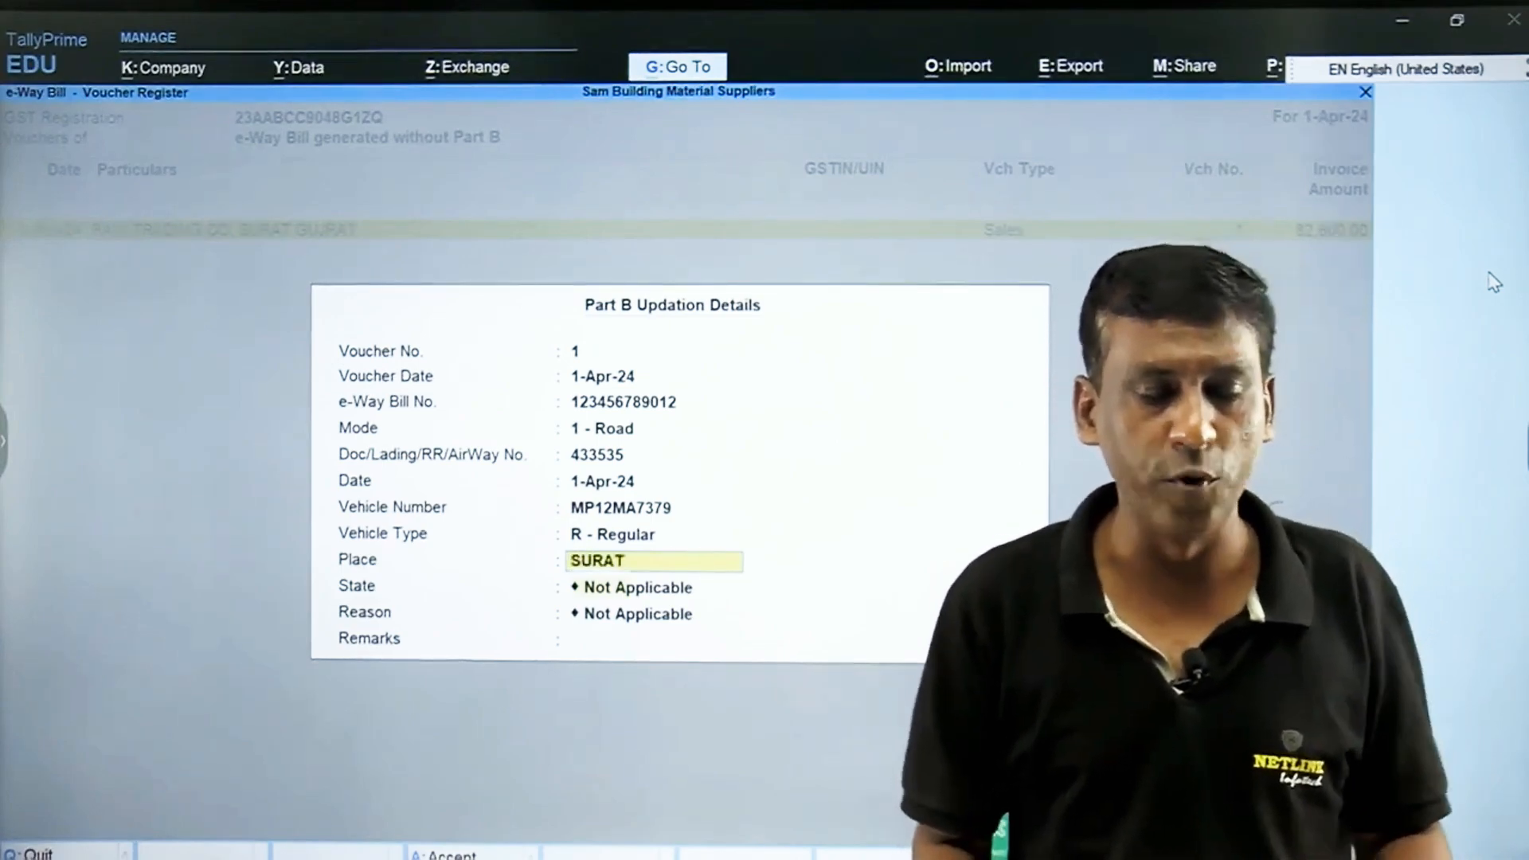
{"action": "key", "text": "Return"}
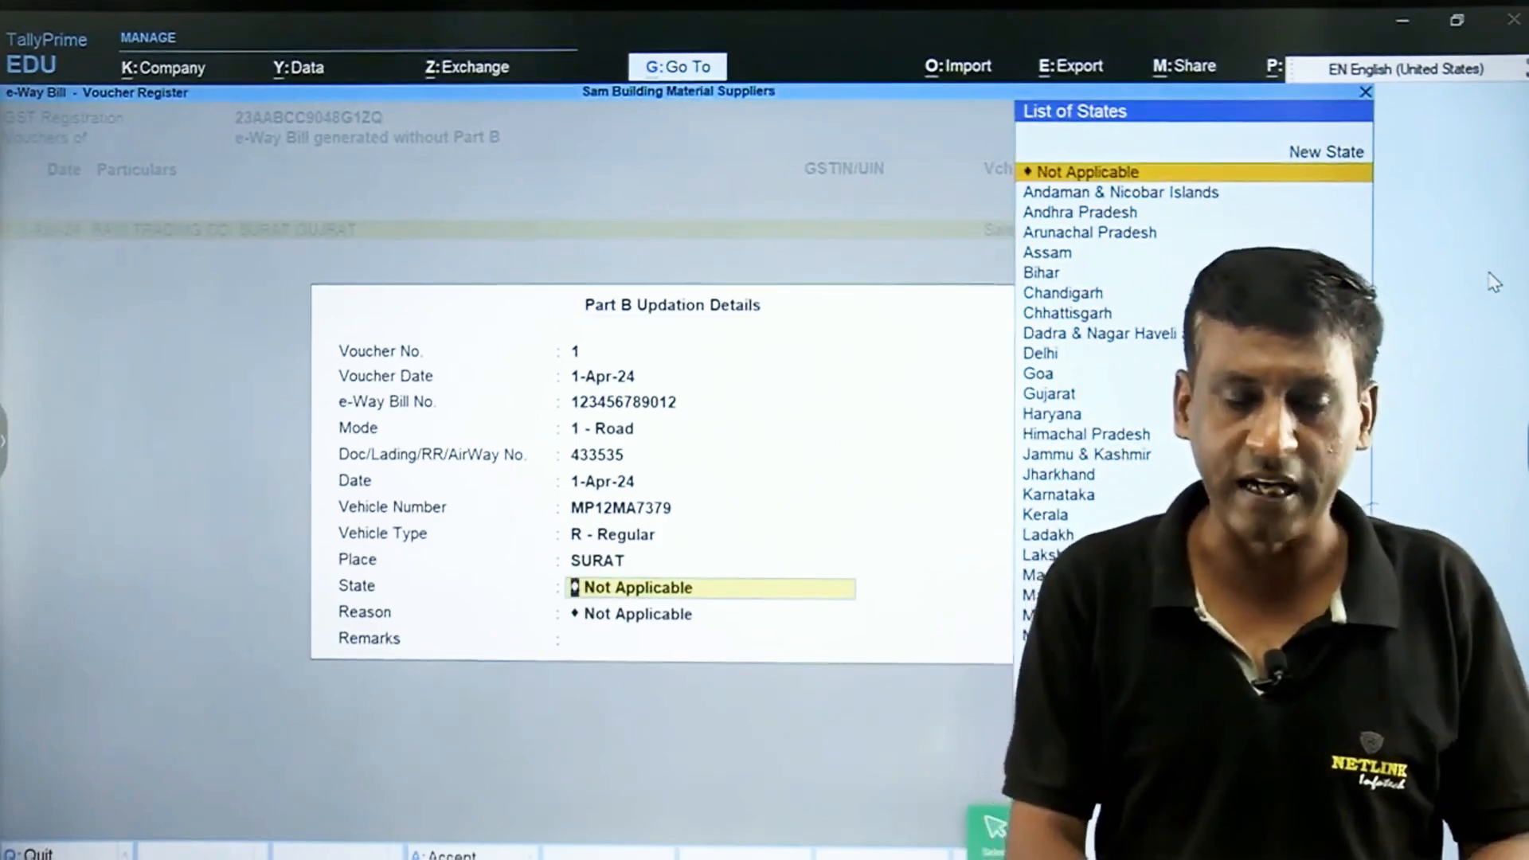
{"action": "type", "text": "gu"}
{"action": "key", "text": "Return"}
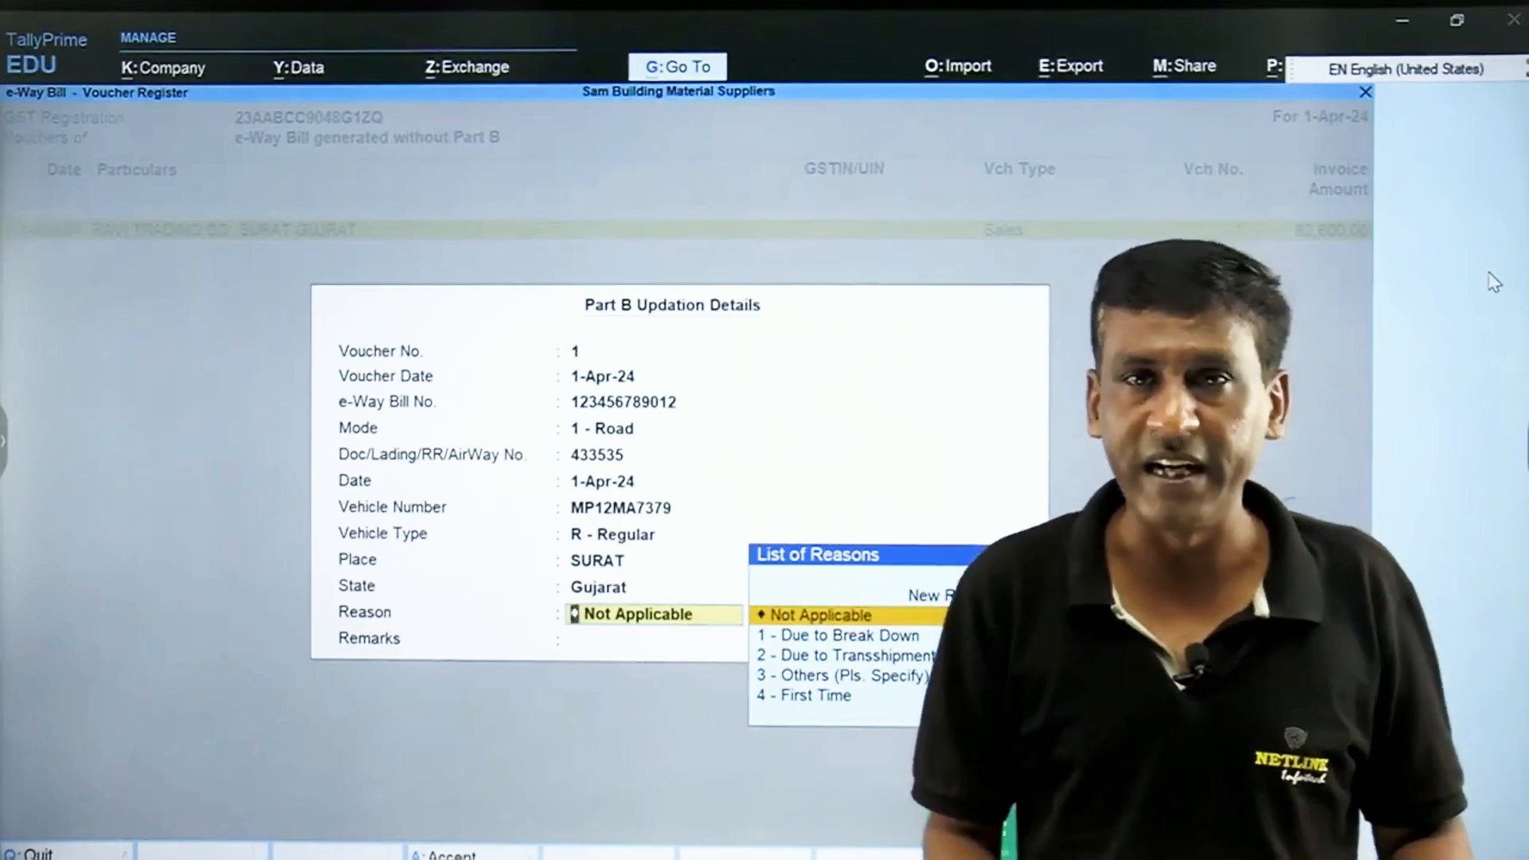
Set the Part B update reason to 2 - Due to Transshipment, leave the remarks blank and save the update.
{"action": "key", "text": "Down"}
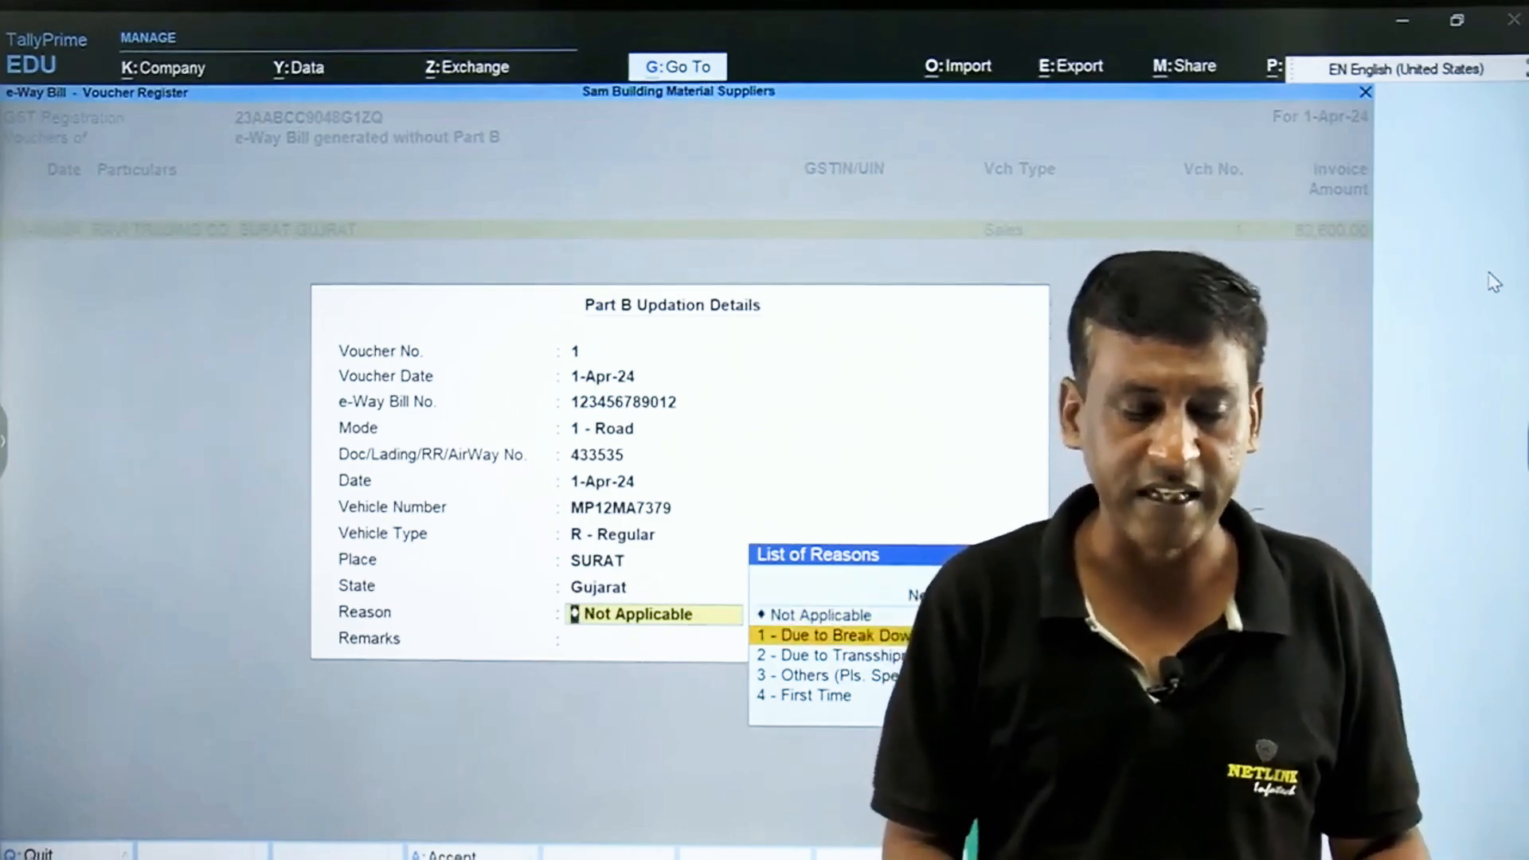
{"action": "key", "text": "Down"}
{"action": "key", "text": "Down"}
{"action": "key", "text": "Up"}
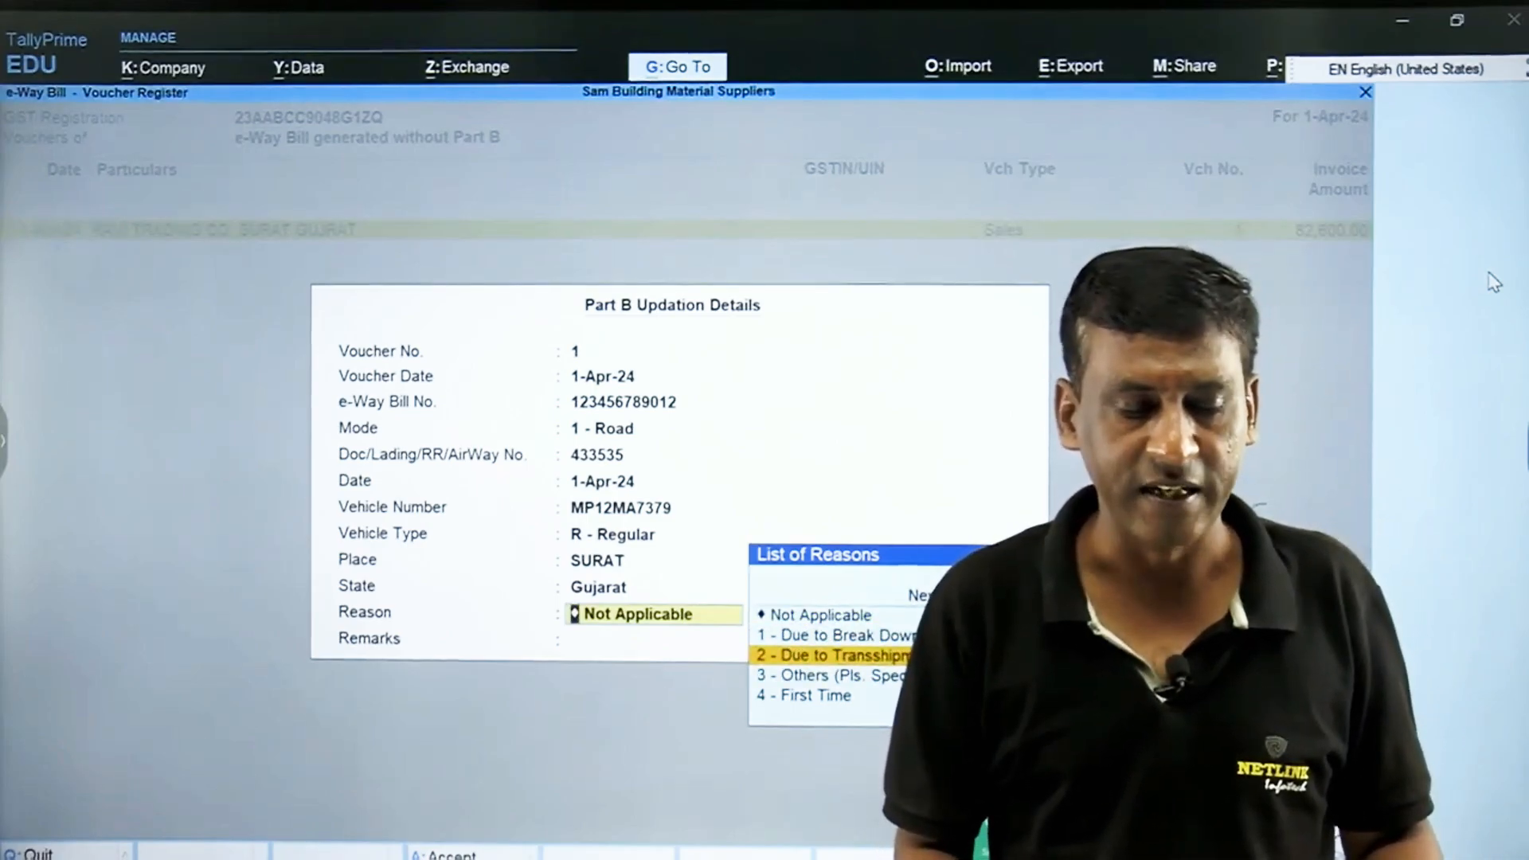
{"action": "key", "text": "Return"}
{"action": "key", "text": "Return"}
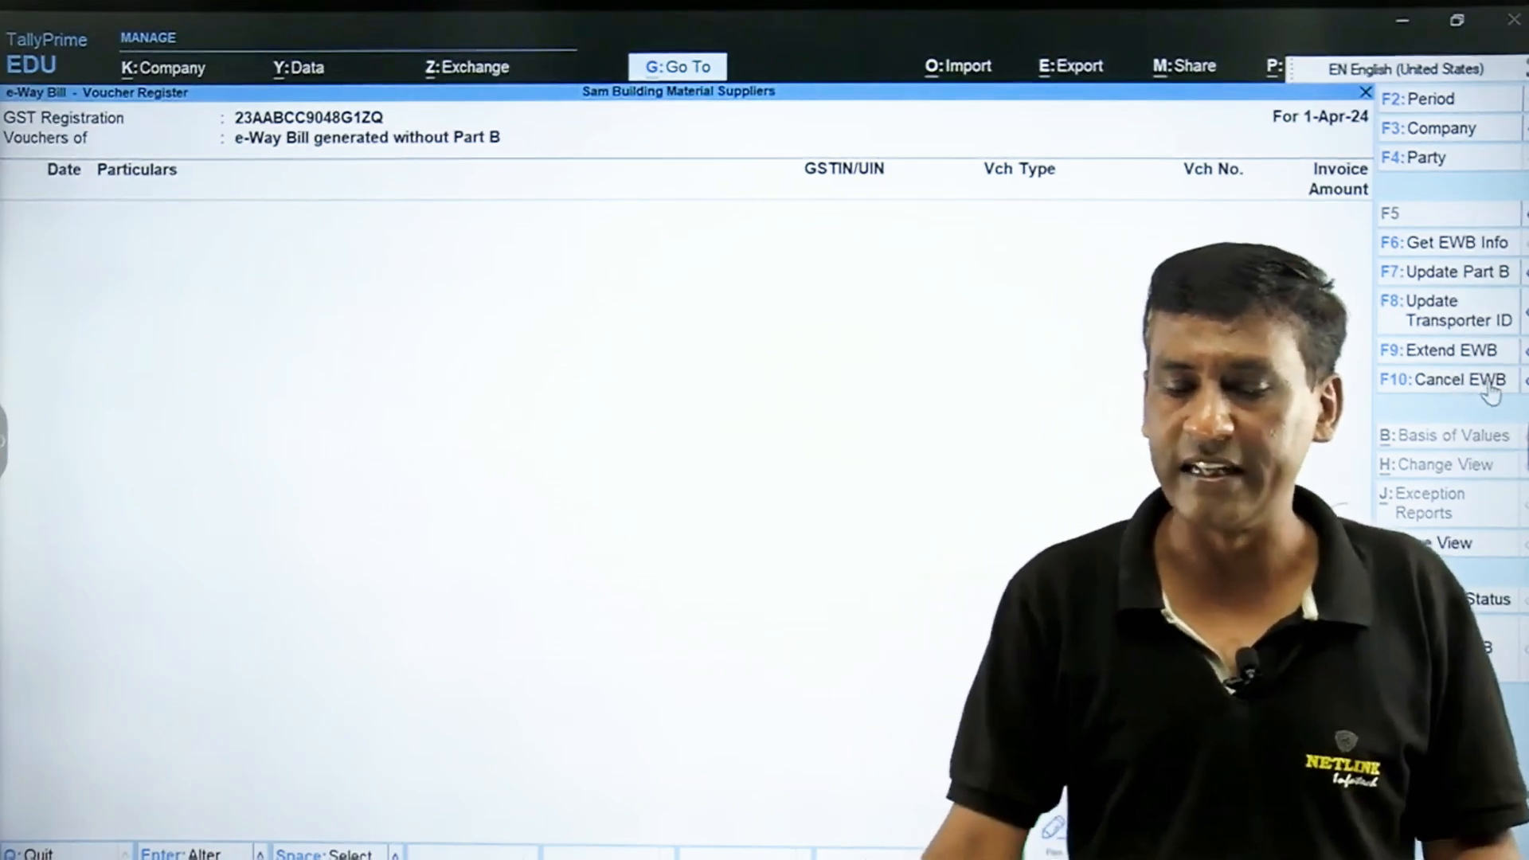
Reopen the e-Way Bill report and check the sales voucher's status in the EWB Register.
{"action": "key", "text": "Escape"}
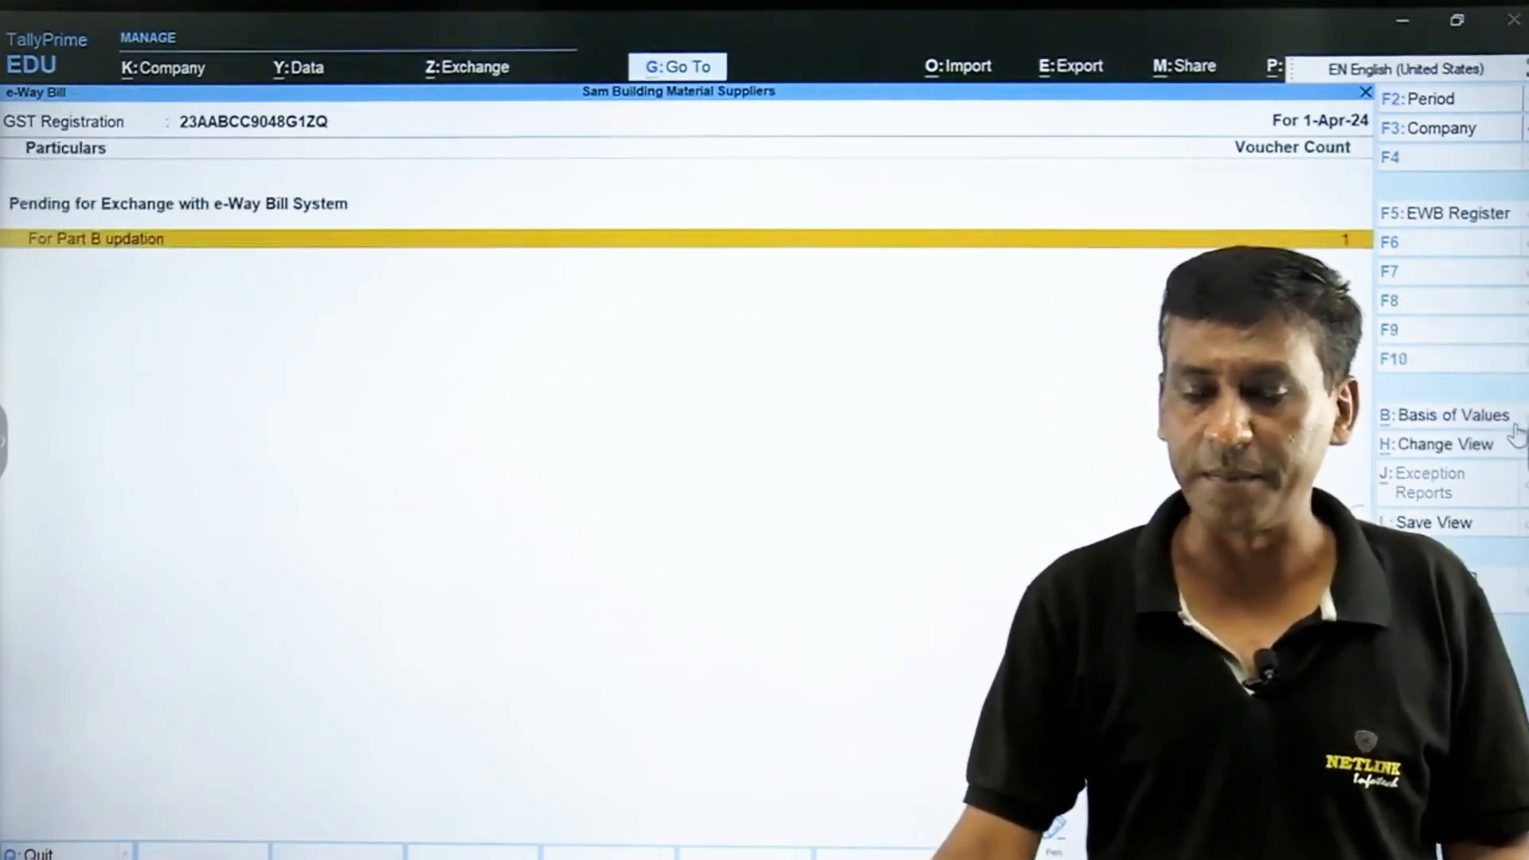
{"action": "key", "text": "Escape"}
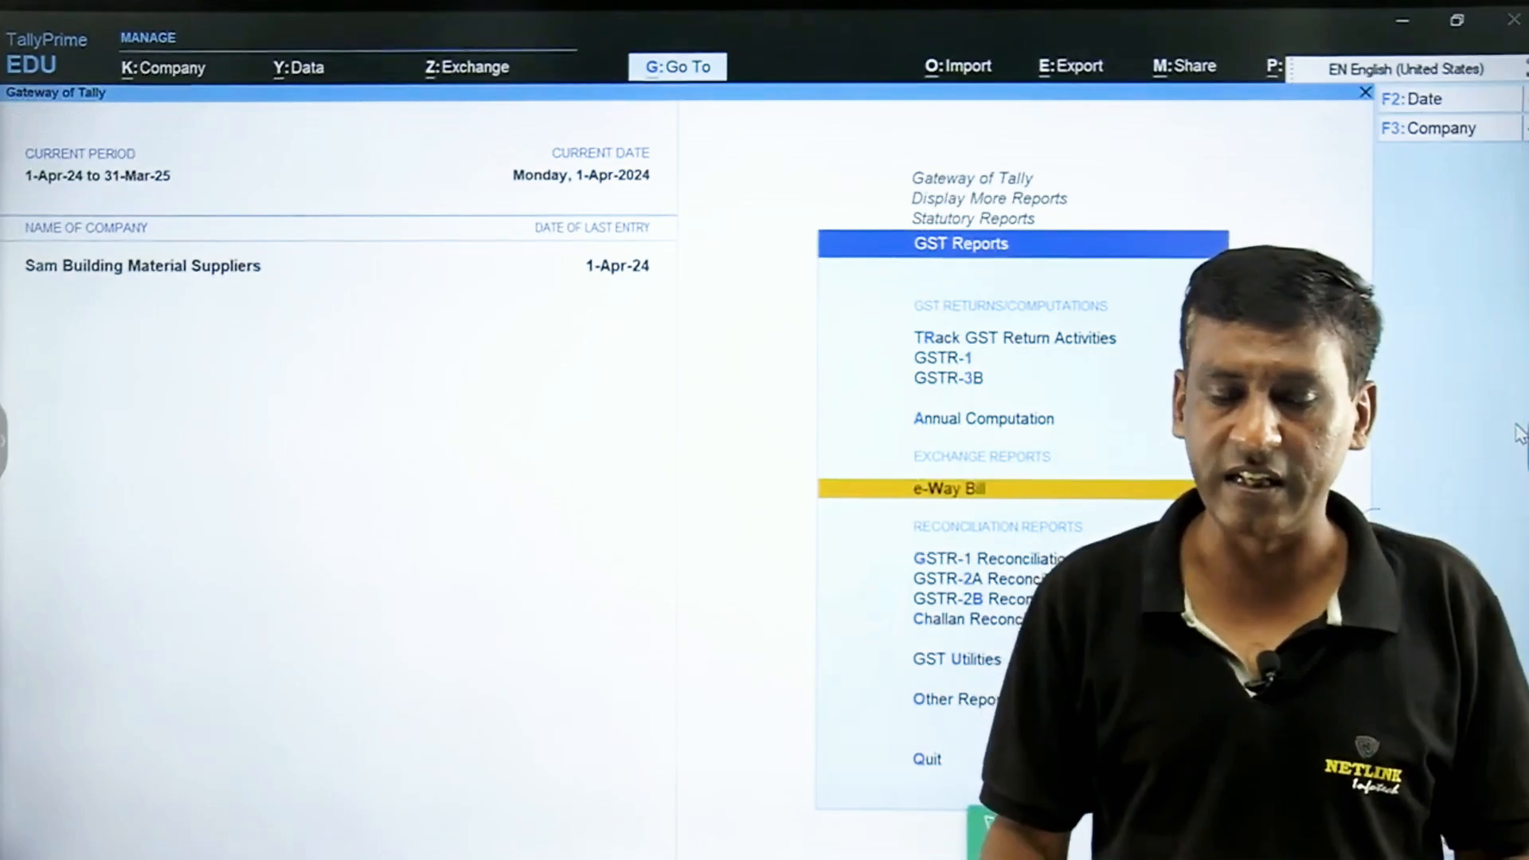
{"action": "key", "text": "Return"}
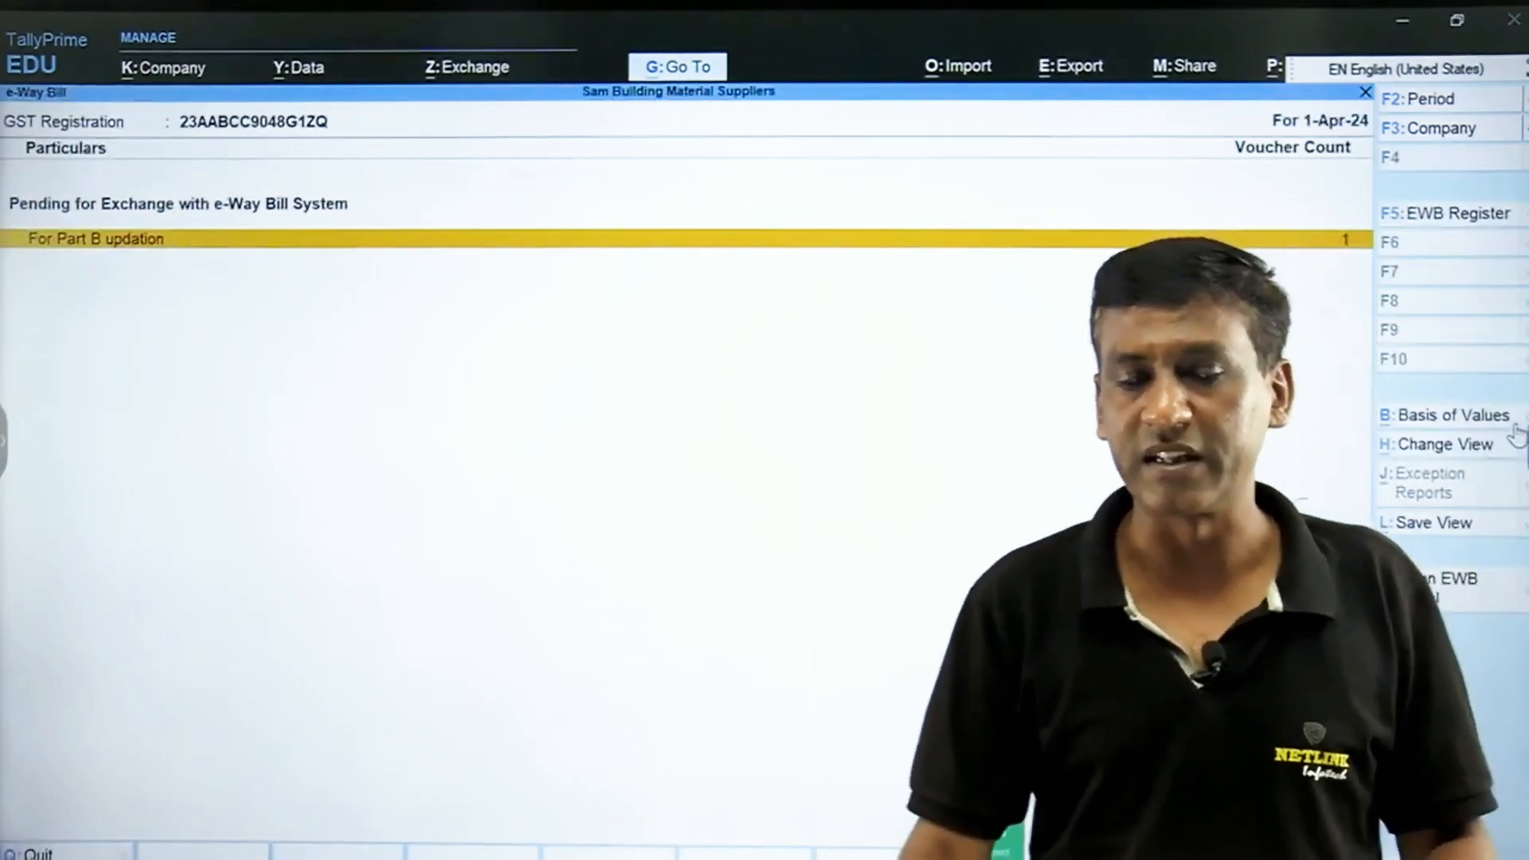
{"action": "left_click", "coordinate": [1446, 225]}
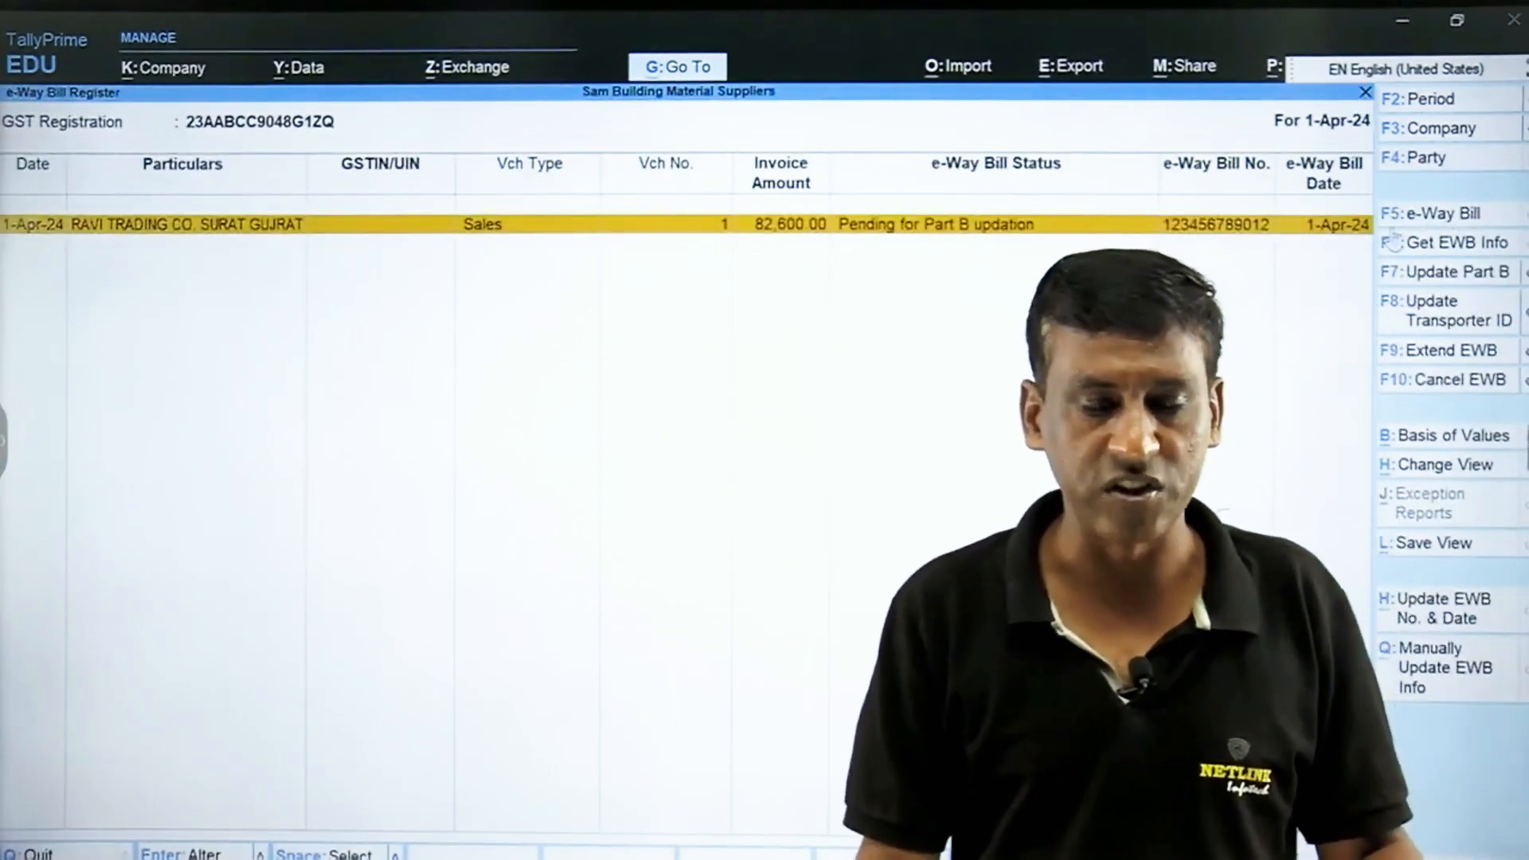
{"action": "left_click", "coordinate": [1439, 226]}
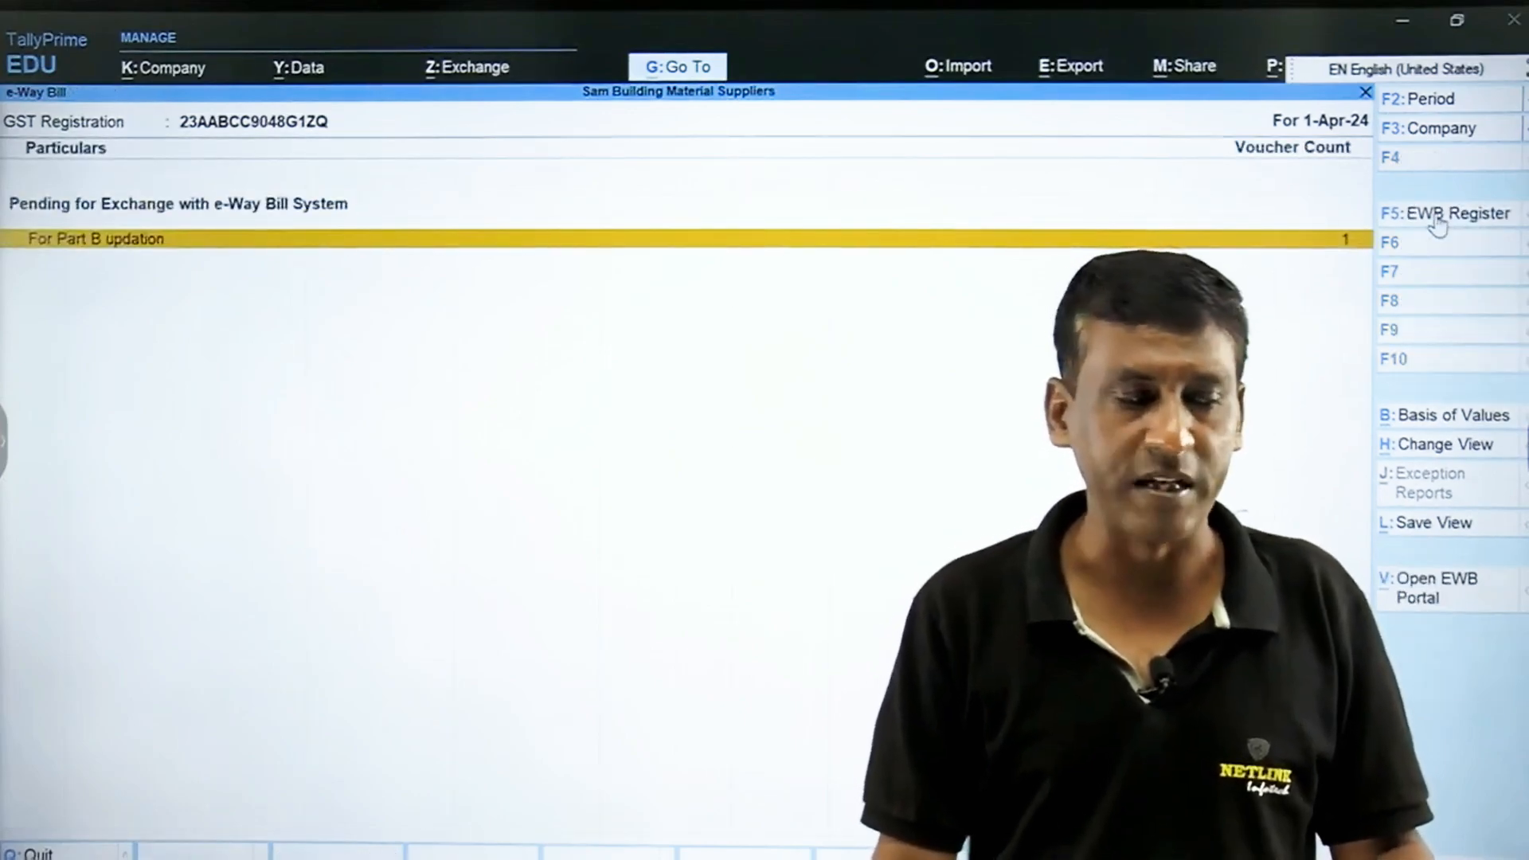
Return to the EWB Register and request the e-Way Bill information for the selected sales voucher.
{"action": "left_click", "coordinate": [1440, 226]}
{"action": "left_click", "coordinate": [1443, 251]}
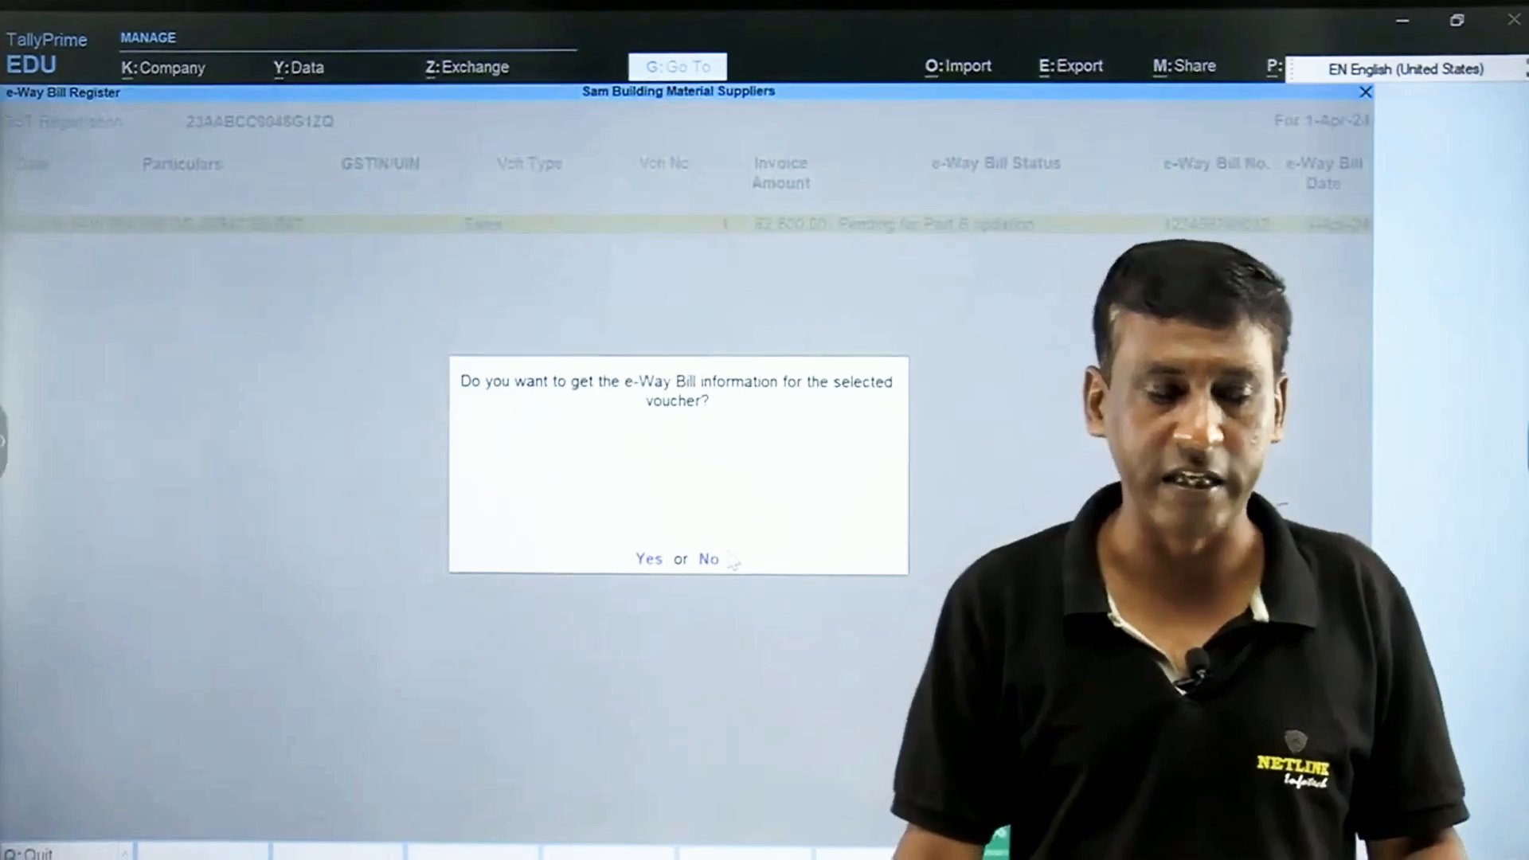
{"action": "left_click", "coordinate": [649, 564]}
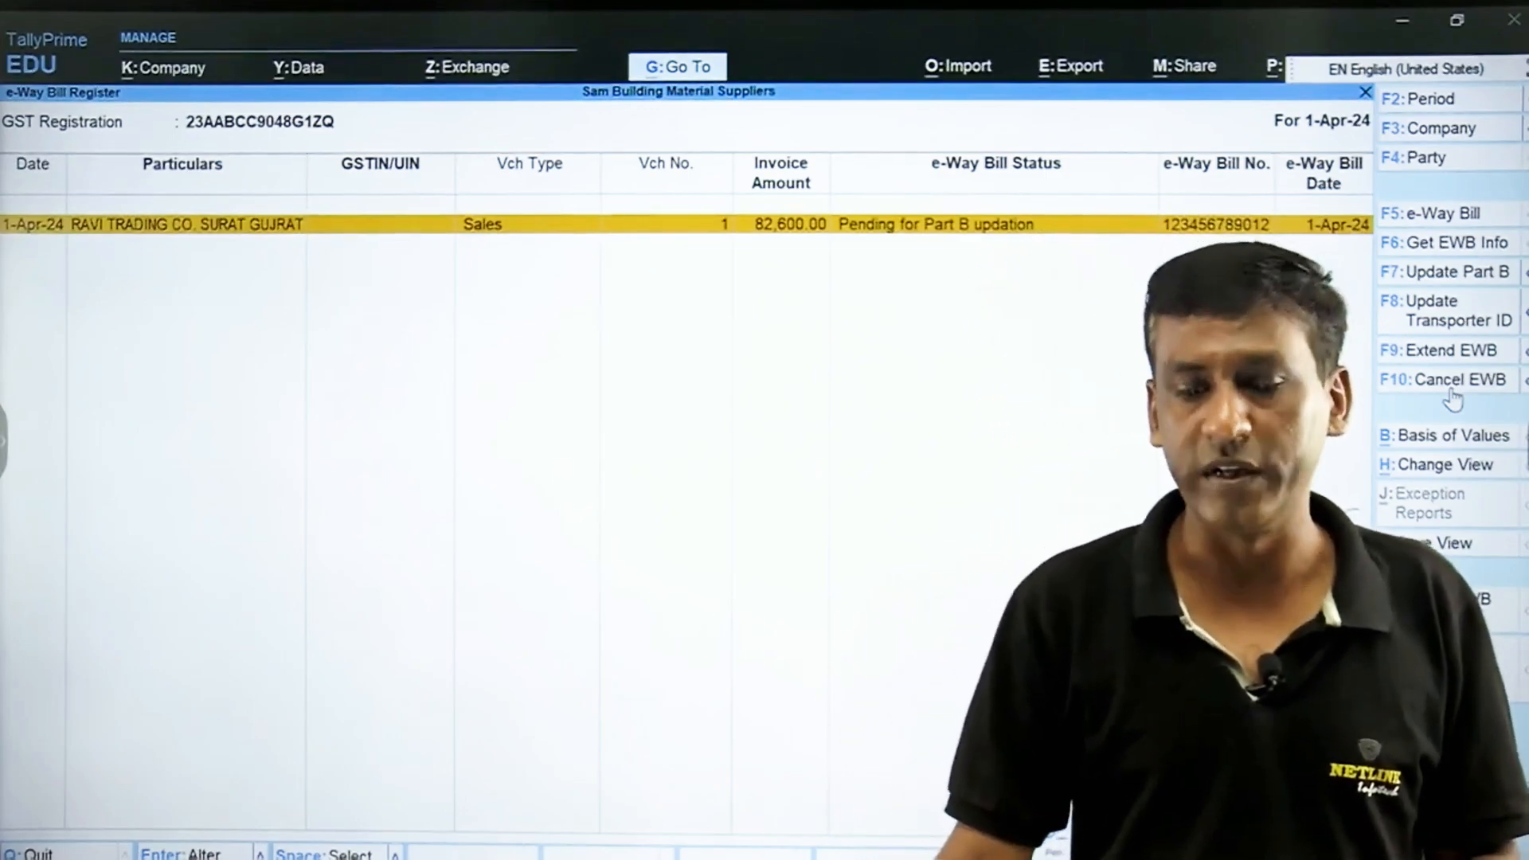
Look at the editable EWB number and date and at the register's party filter, keeping the filter on Any.
{"action": "left_click", "coordinate": [1472, 612]}
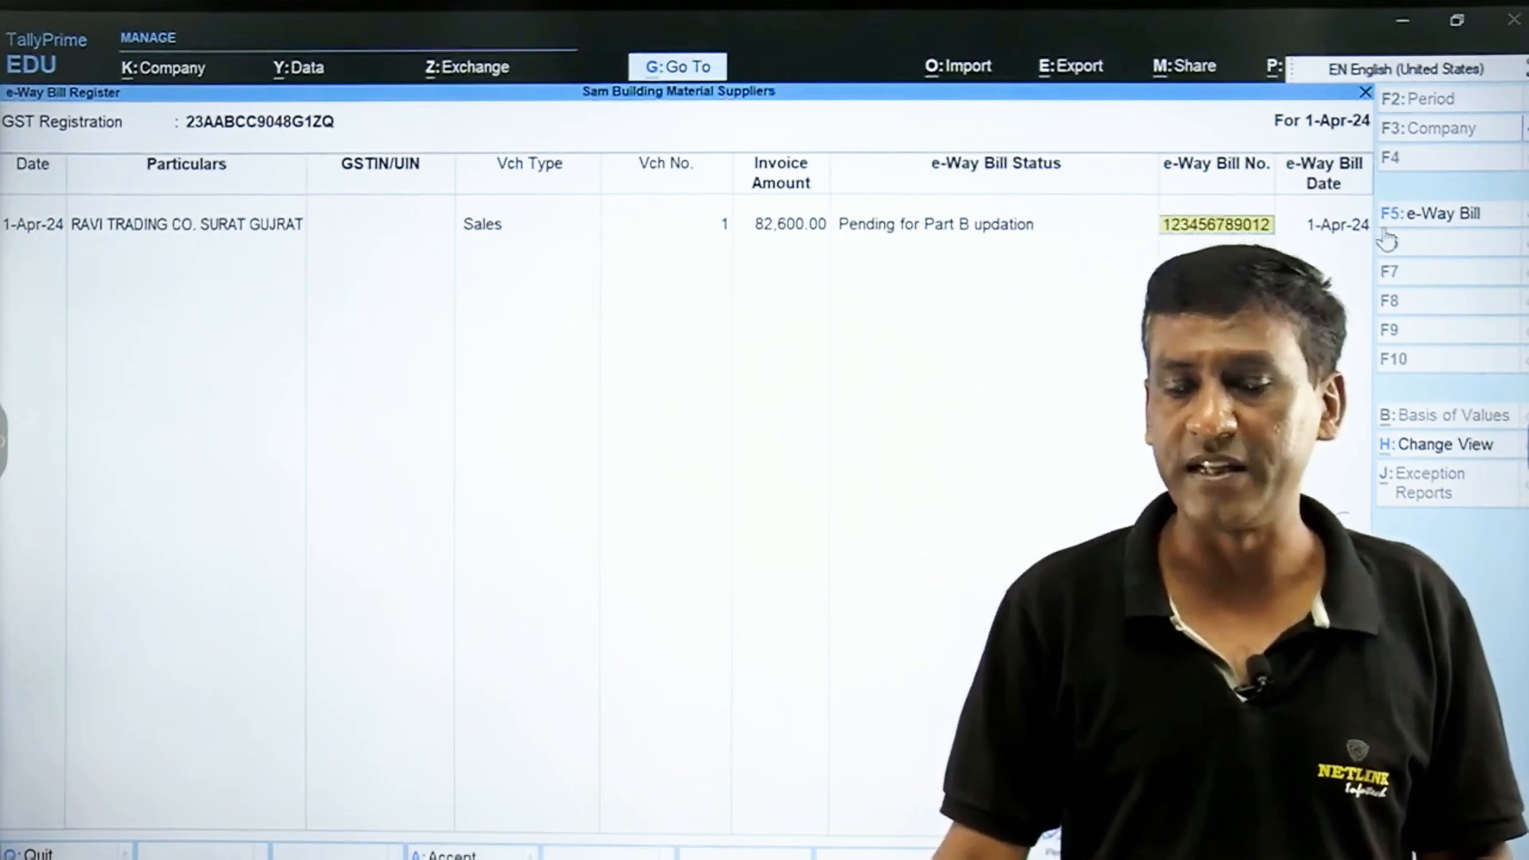
{"action": "key", "text": "Escape"}
{"action": "key", "text": "y"}
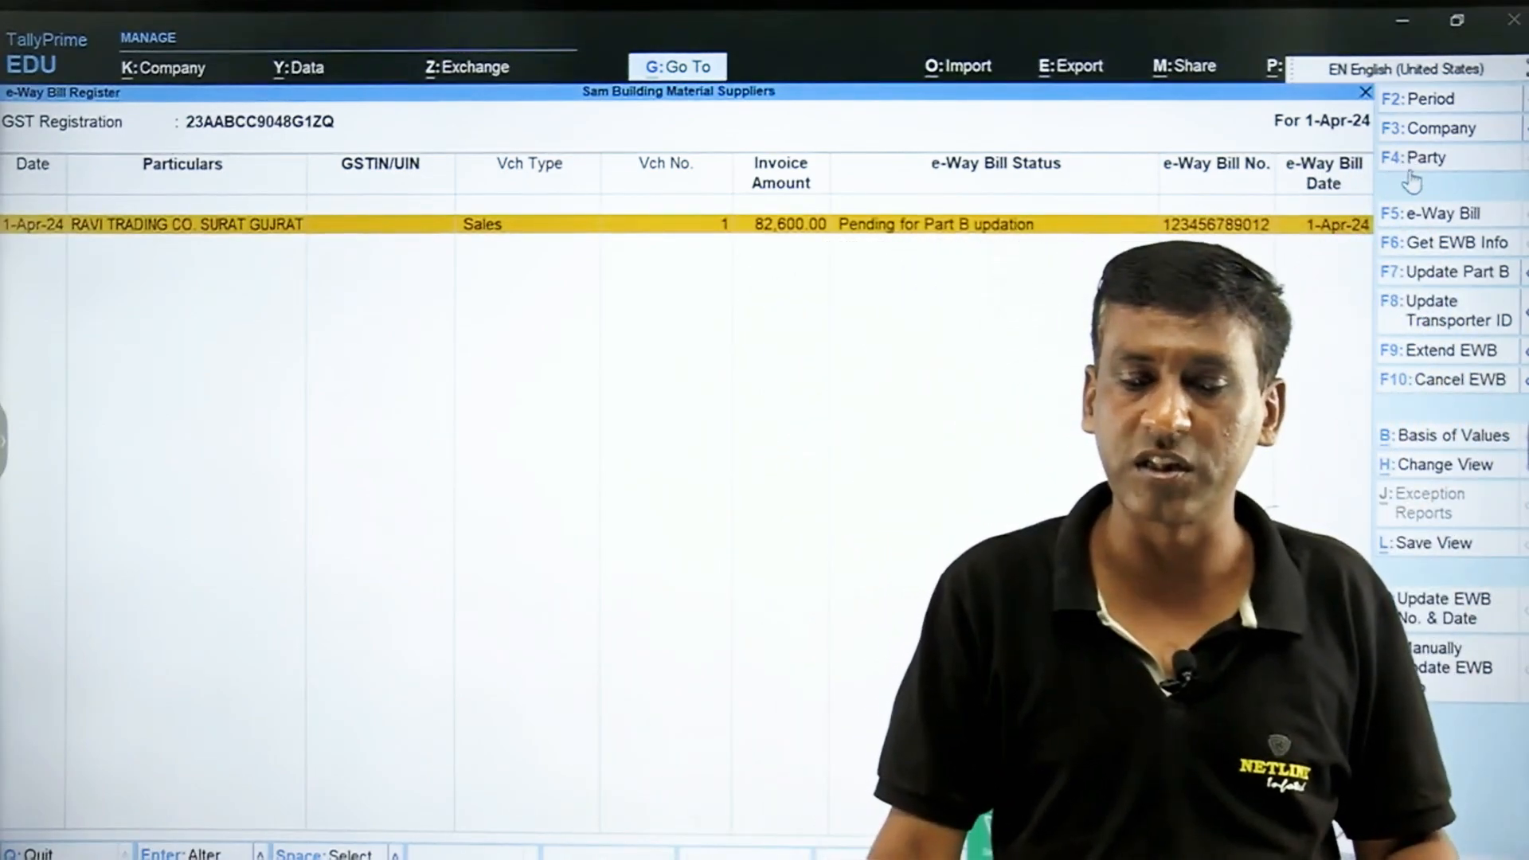
{"action": "left_click", "coordinate": [1409, 170]}
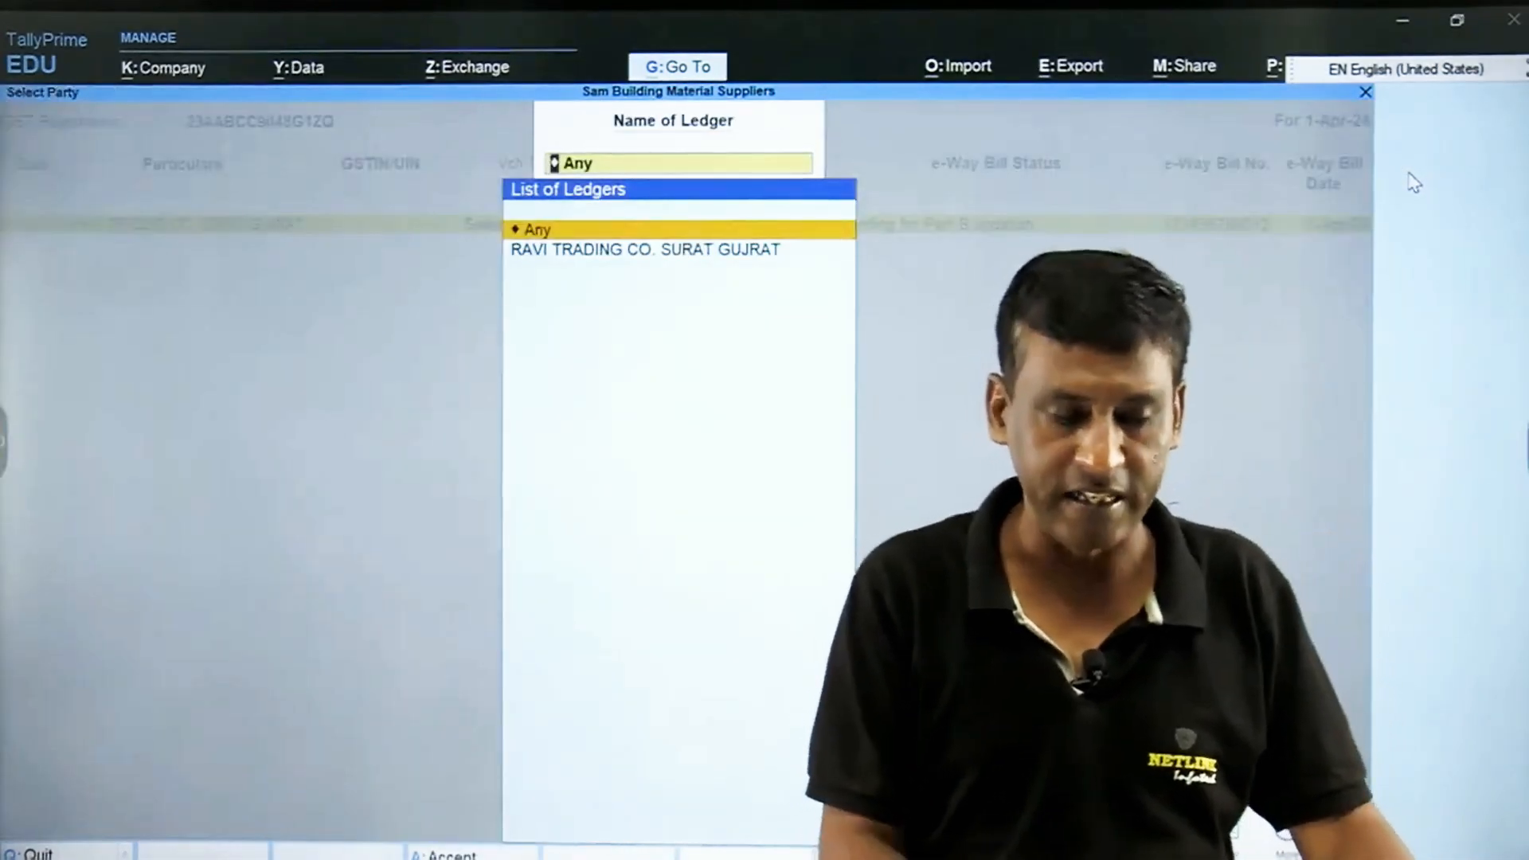
{"action": "key", "text": "Return"}
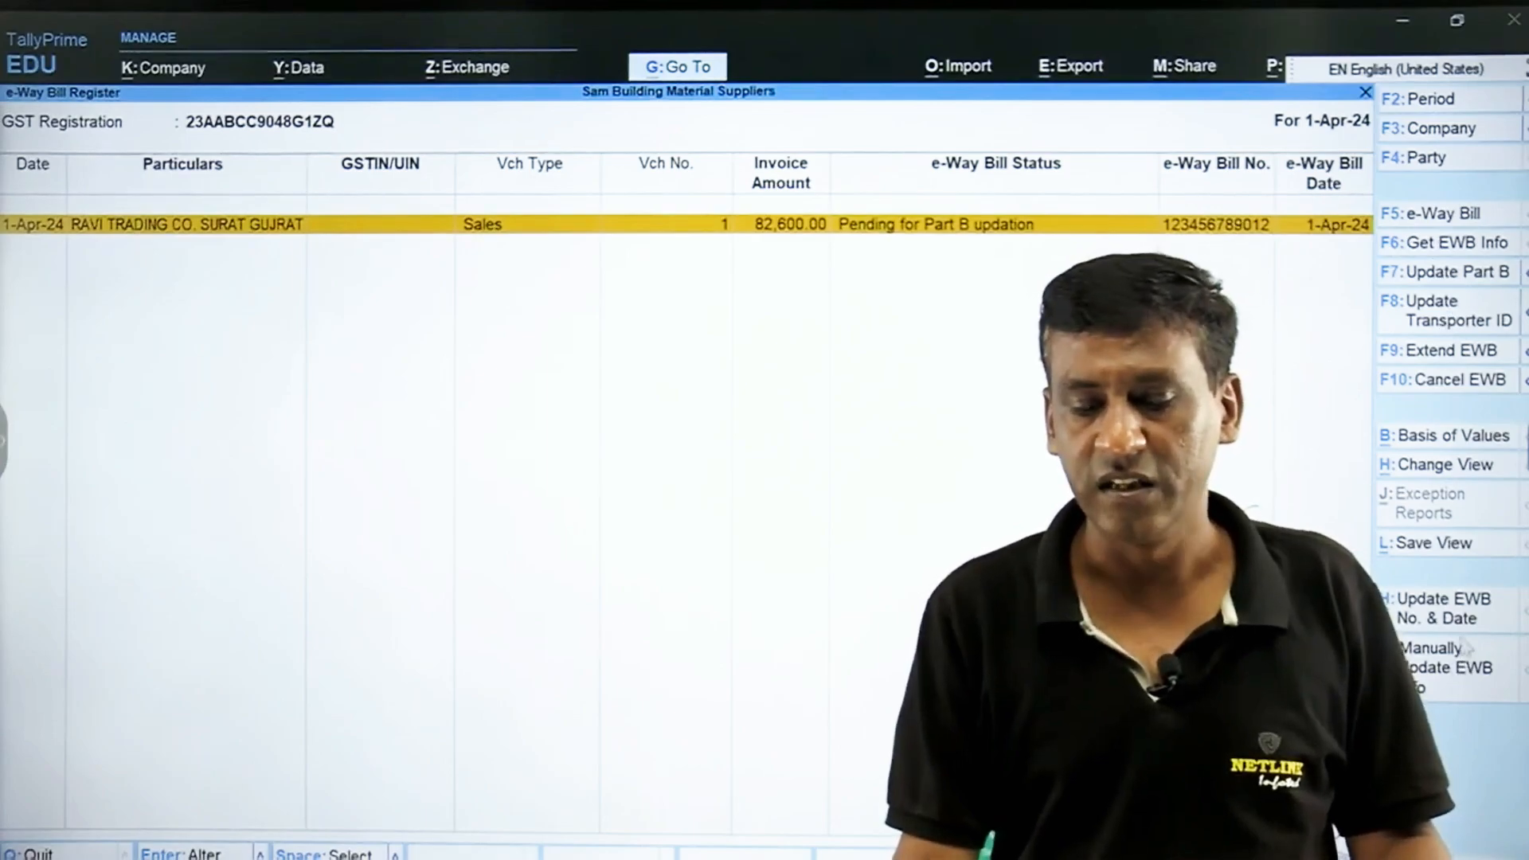
Configure the EWB Register to show the taxable amount, tax amount with its breakup, and the consolidated e-Way Bill number and date.
{"action": "key", "text": "F12"}
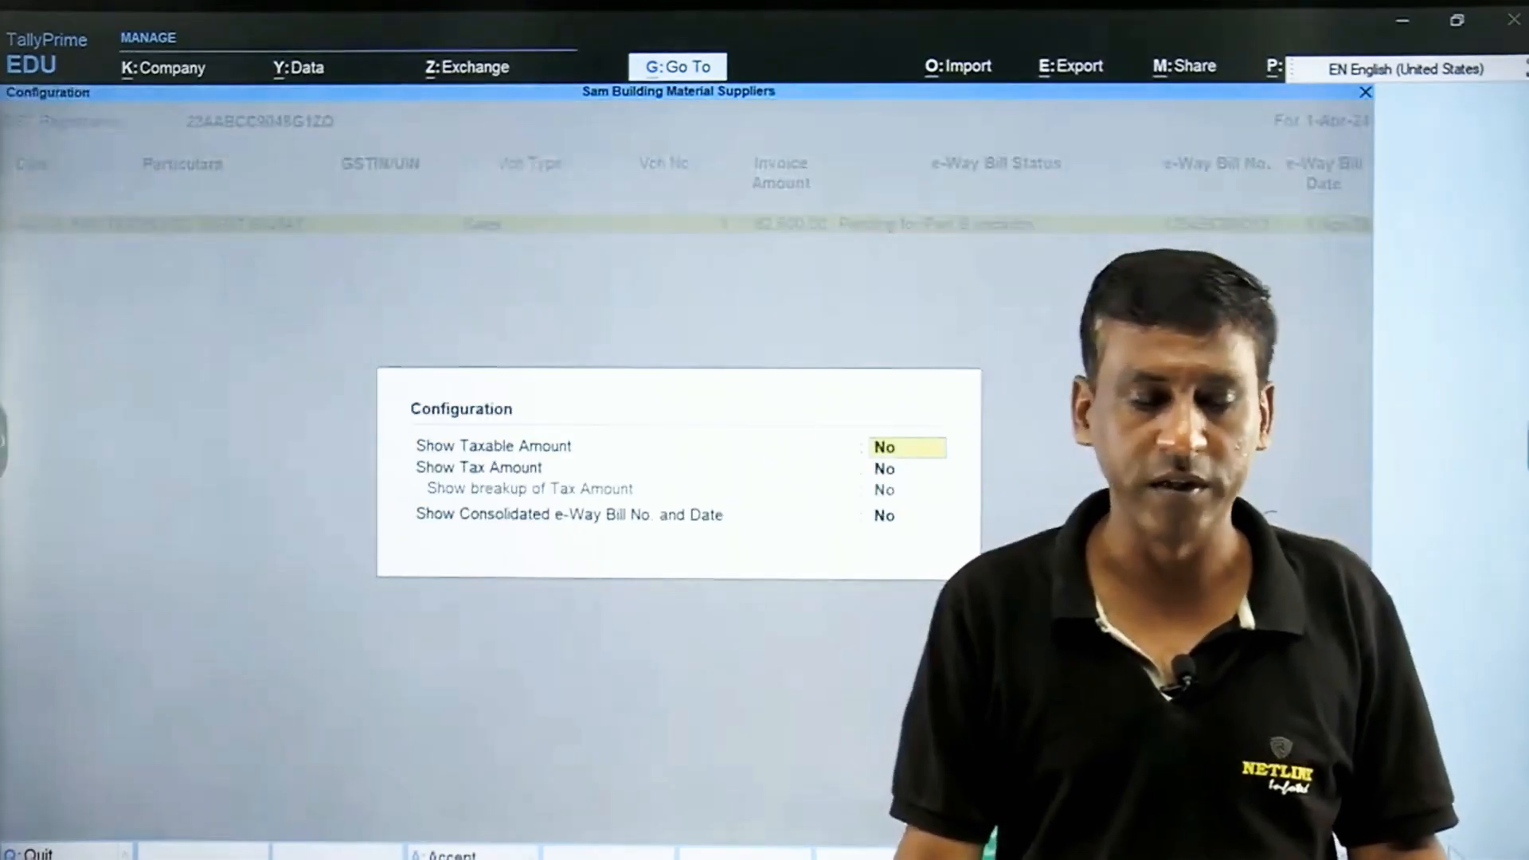
{"action": "key", "text": "y"}
{"action": "key", "text": "Return"}
{"action": "key", "text": "y"}
{"action": "key", "text": "Return"}
{"action": "key", "text": "y"}
{"action": "key", "text": "Return"}
{"action": "key", "text": "y"}
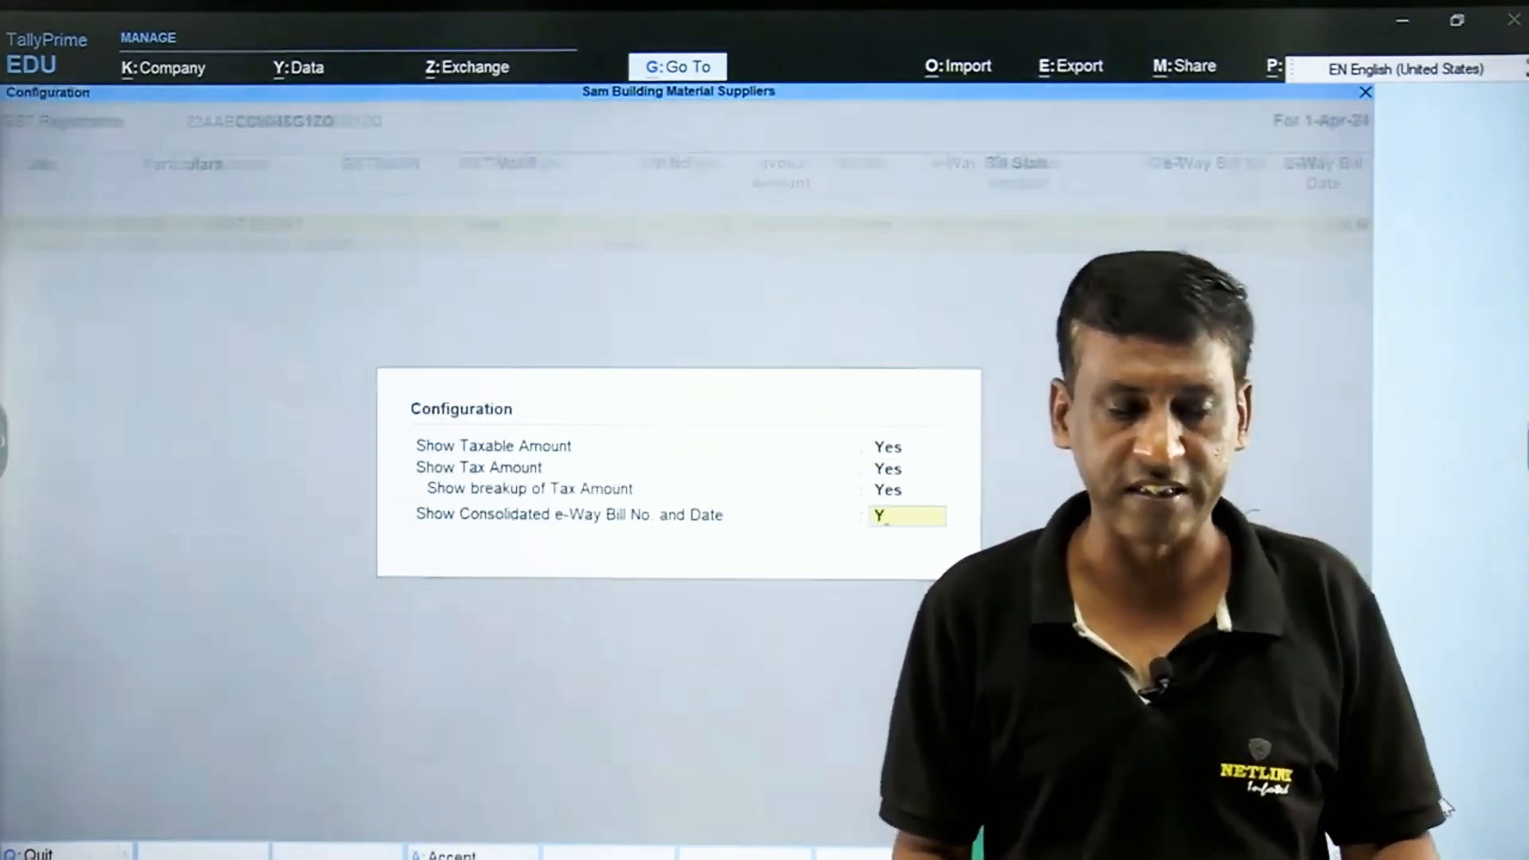
{"action": "key", "text": "Return"}
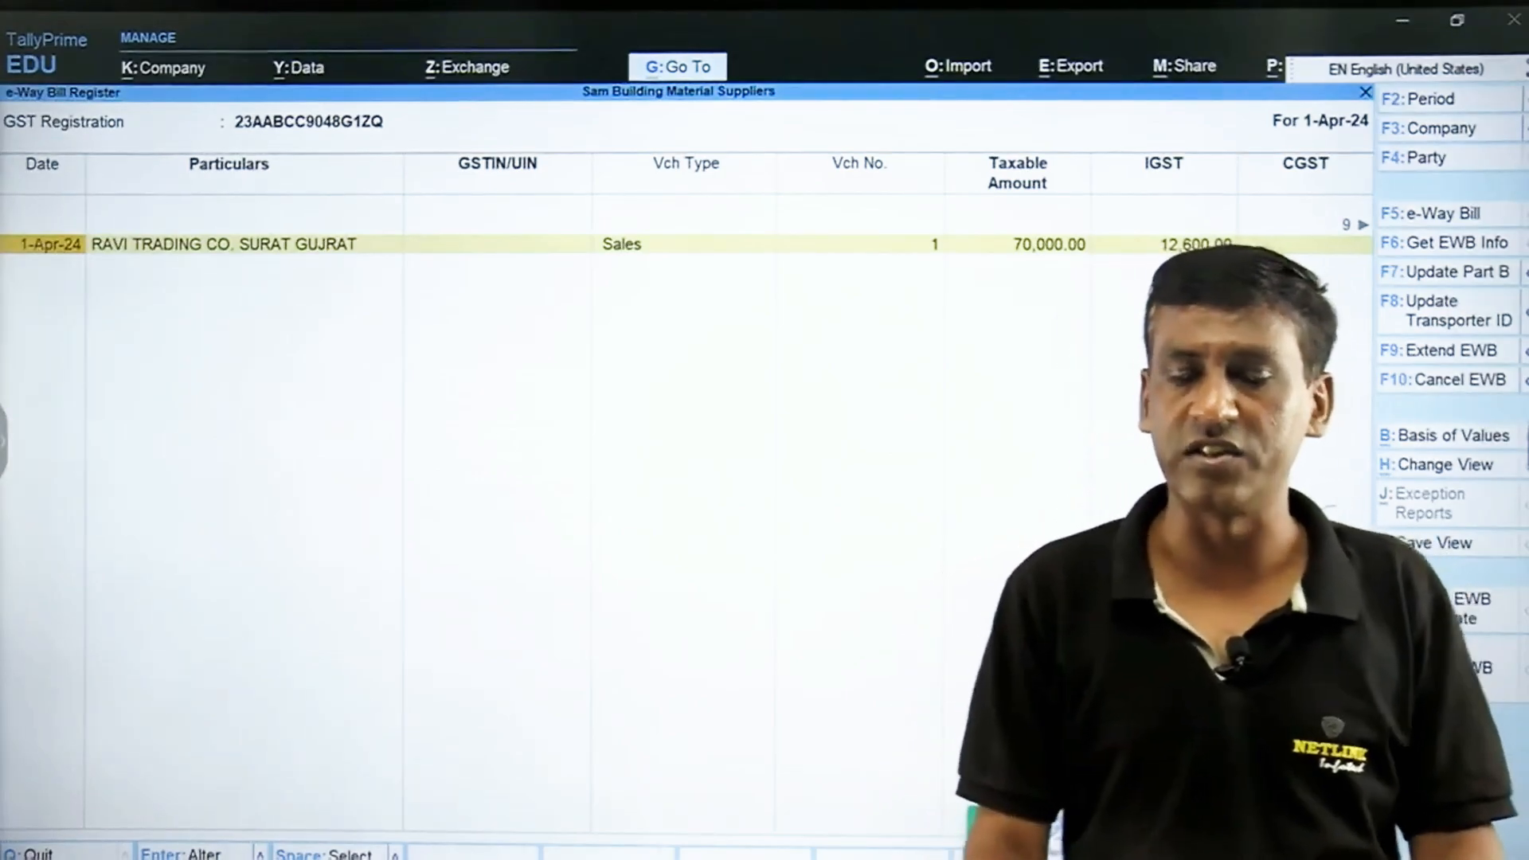
Reopen the e-Way Bill report and view the voucher listed under For Part B updation, then return to GST Reports.
{"action": "key", "text": "Escape"}
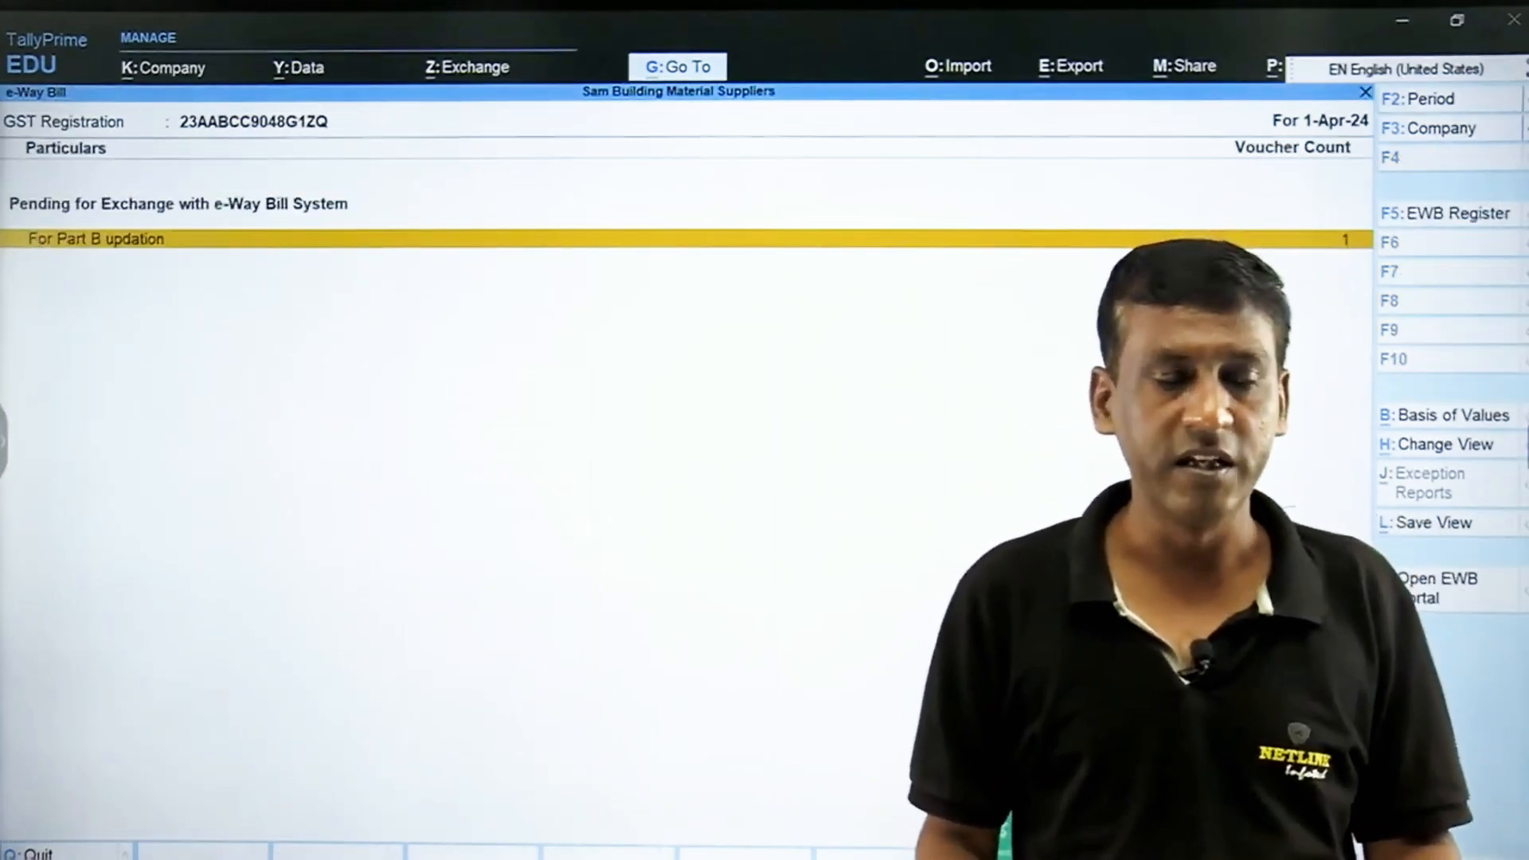
{"action": "key", "text": "Escape"}
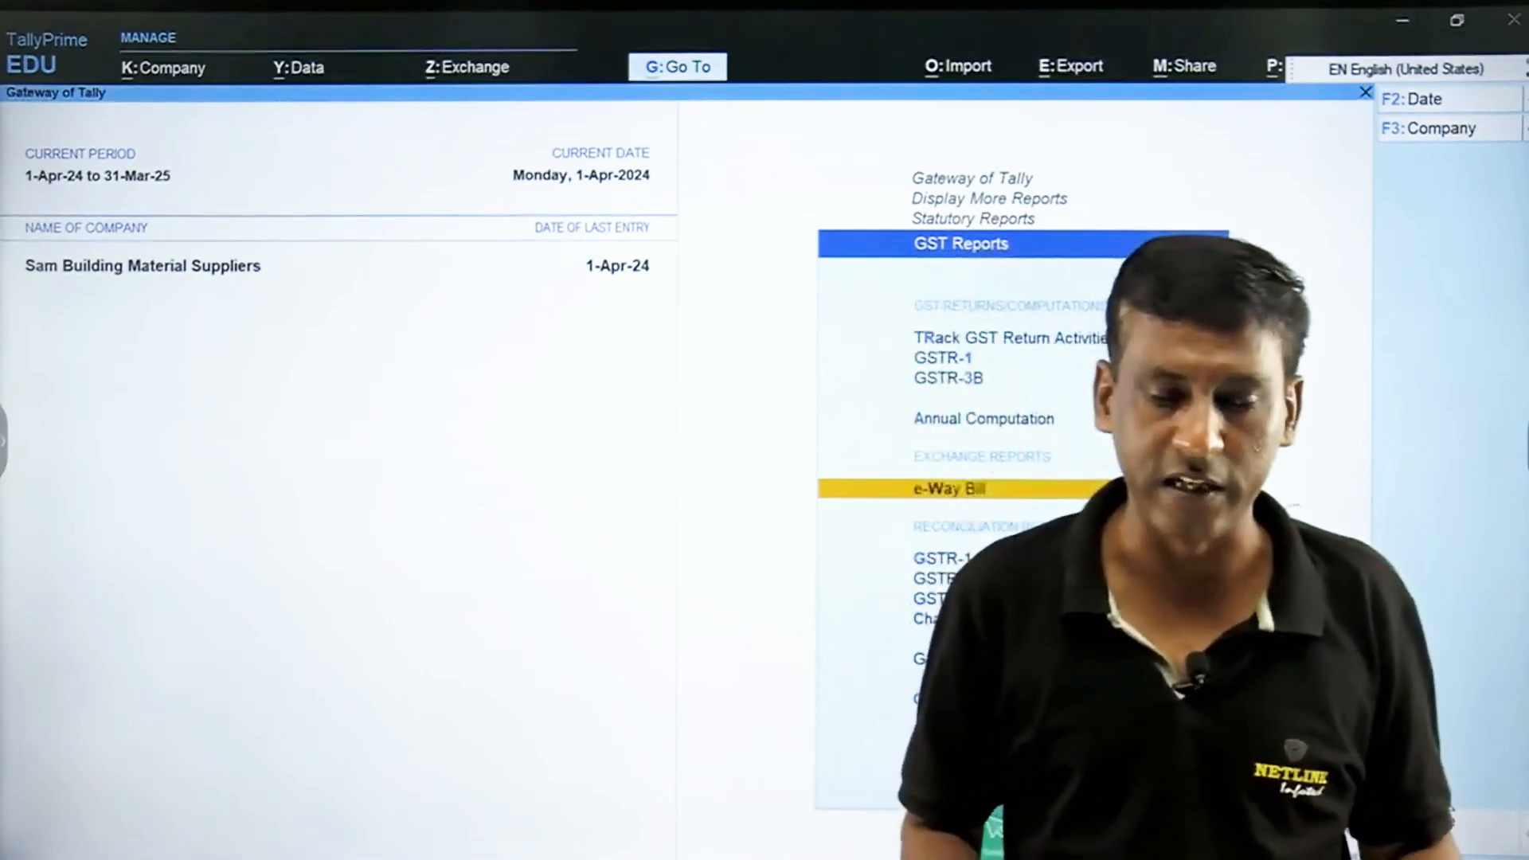
{"action": "key", "text": "Return"}
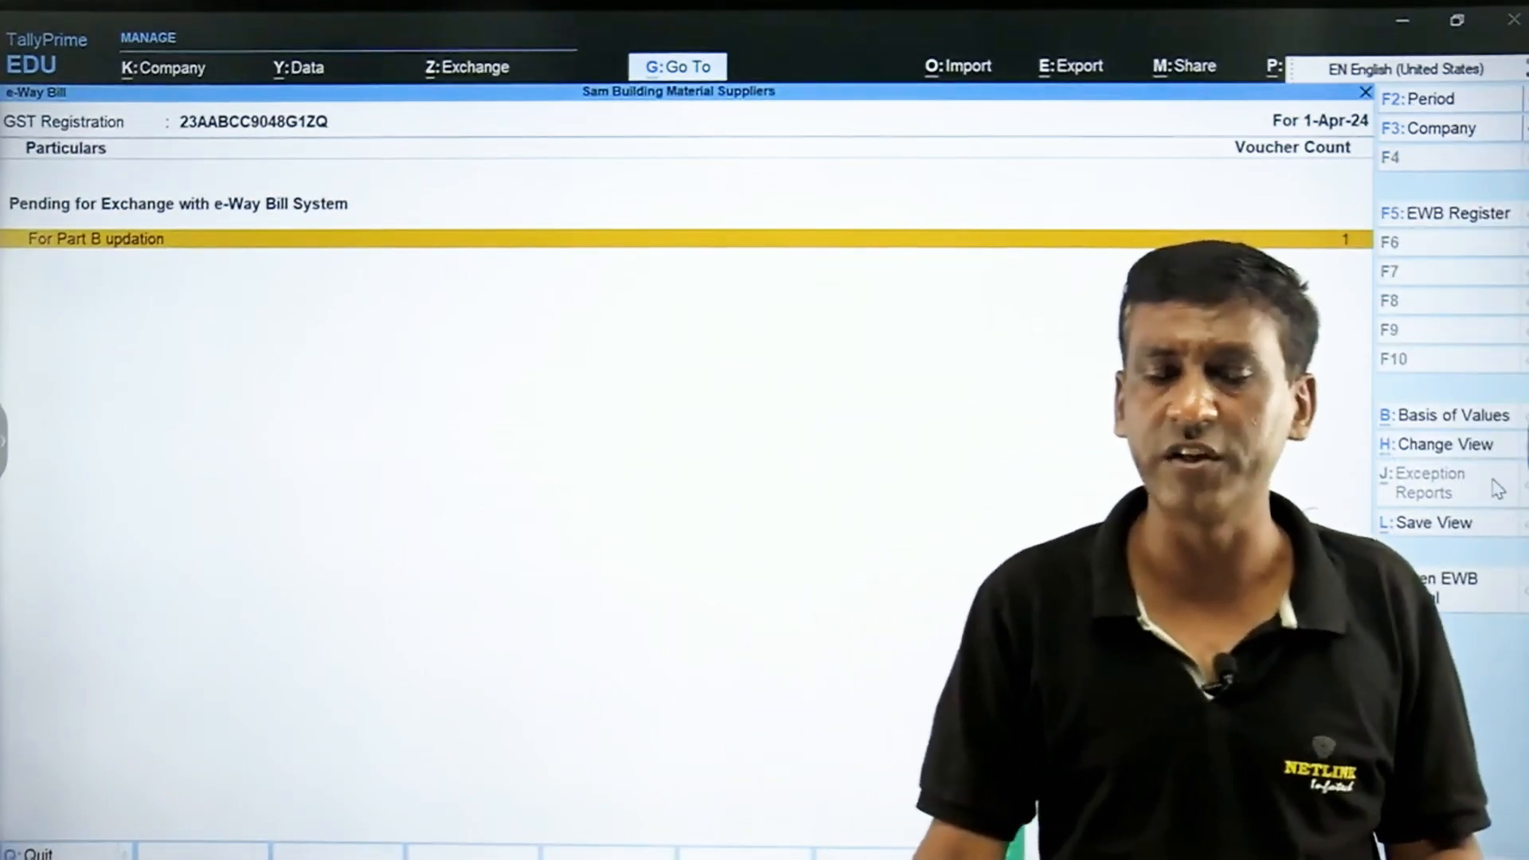
{"action": "key", "text": "Return"}
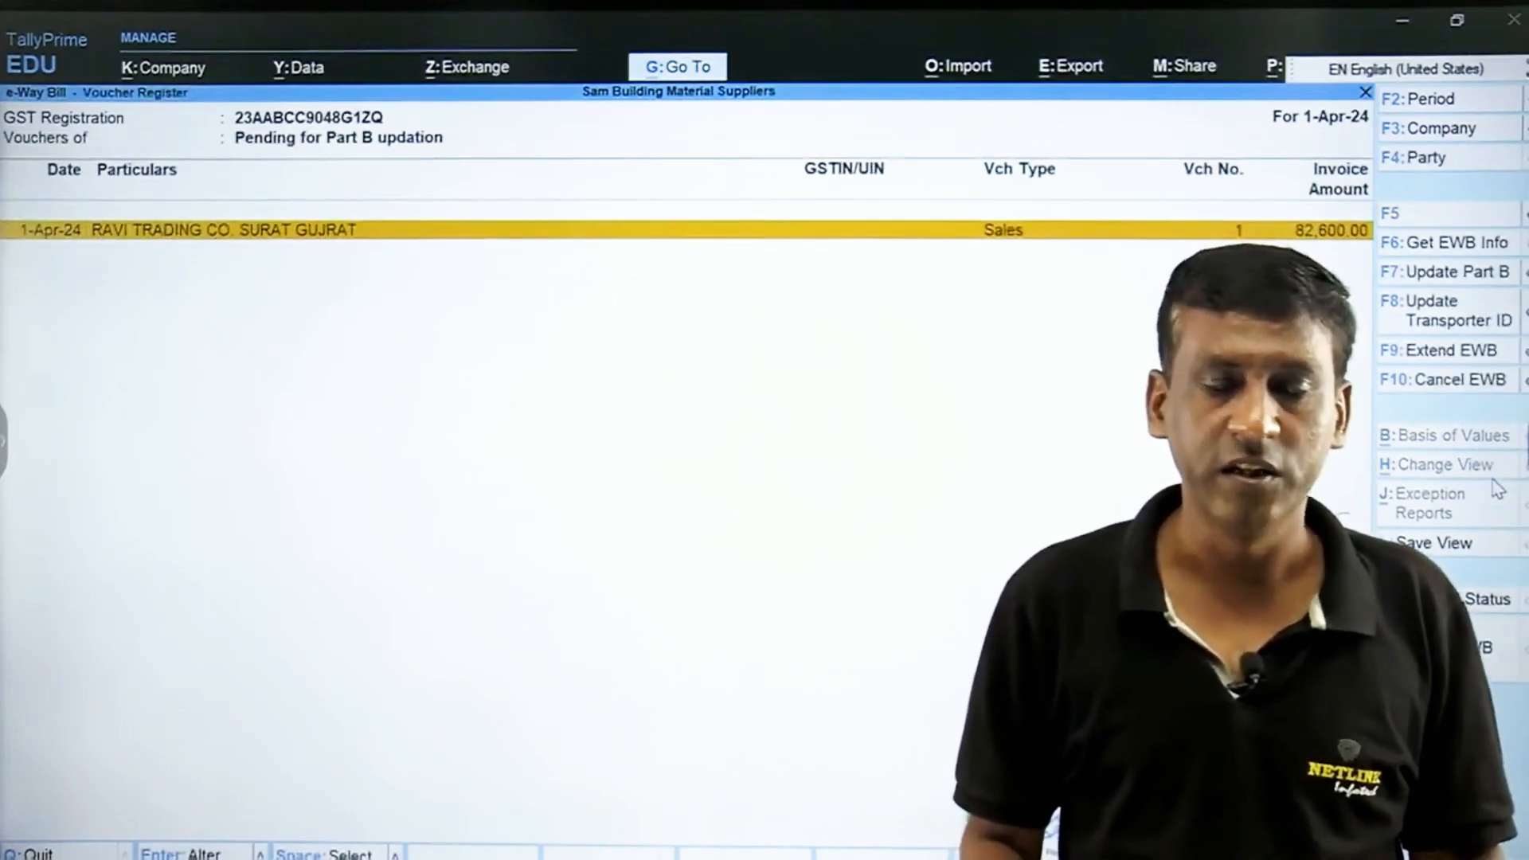
{"action": "key", "text": "Escape"}
{"action": "key", "text": "Escape"}
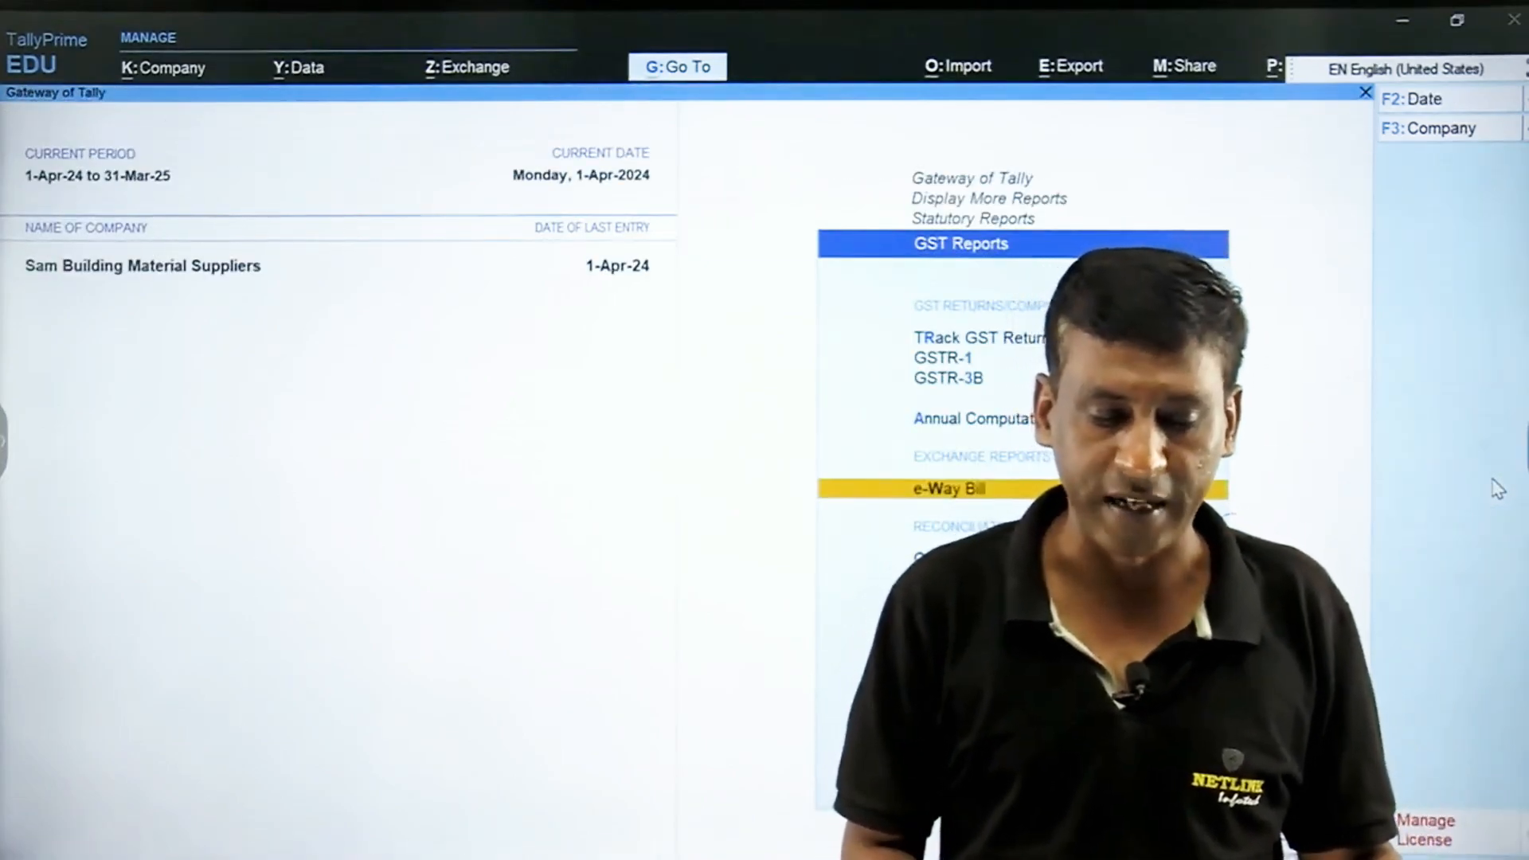
Leave the GST reports and open the RAVI TRADING CO. SURAT GUJRAT sales voucher from the Day Book.
{"action": "key", "text": "Down"}
{"action": "key", "text": "Down"}
{"action": "key", "text": "Down"}
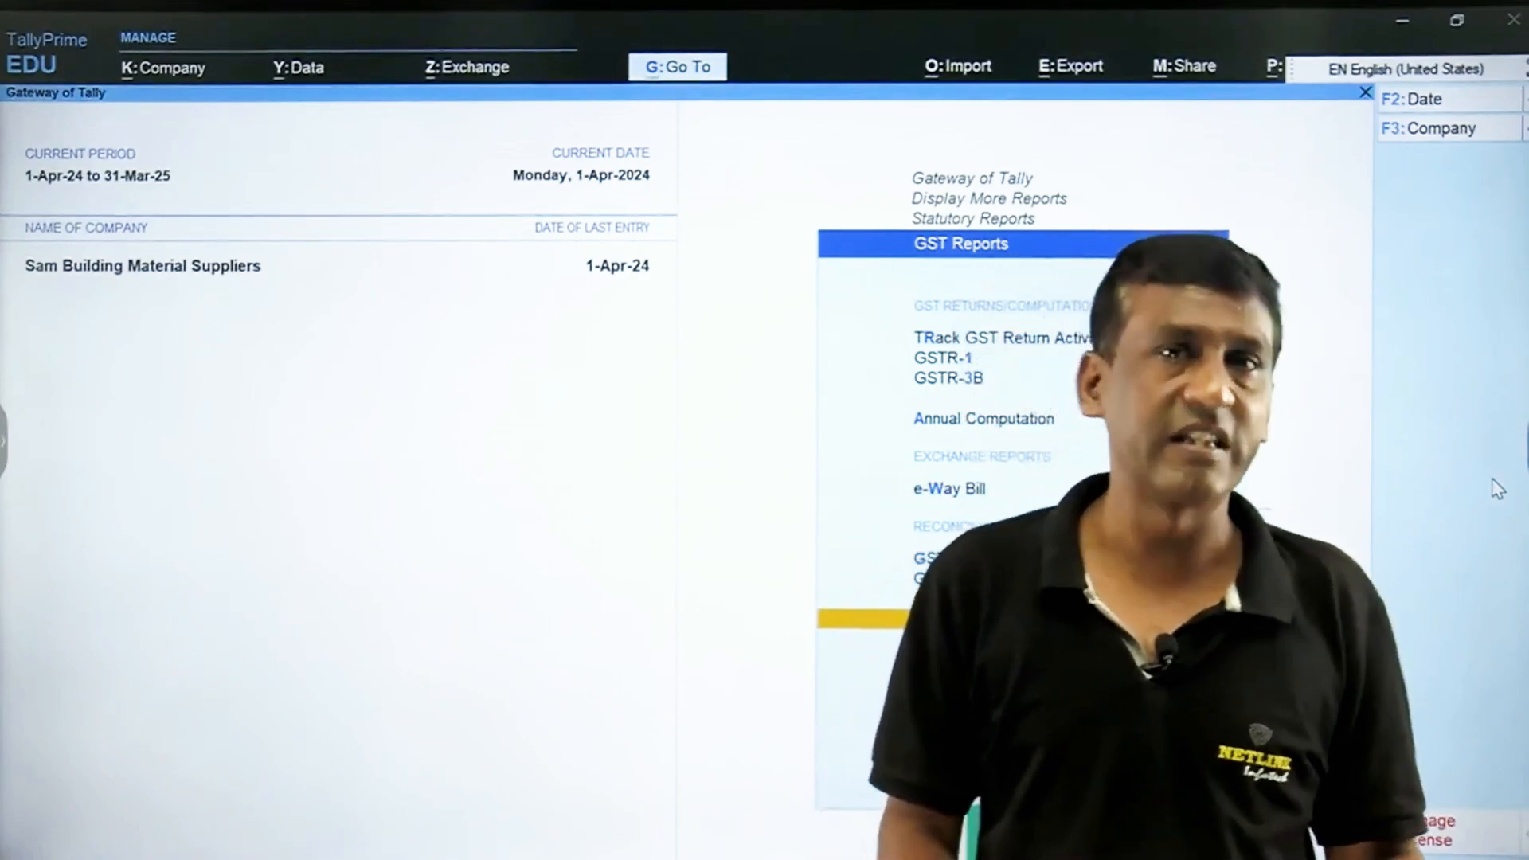
{"action": "key", "text": "Escape"}
{"action": "key", "text": "Escape"}
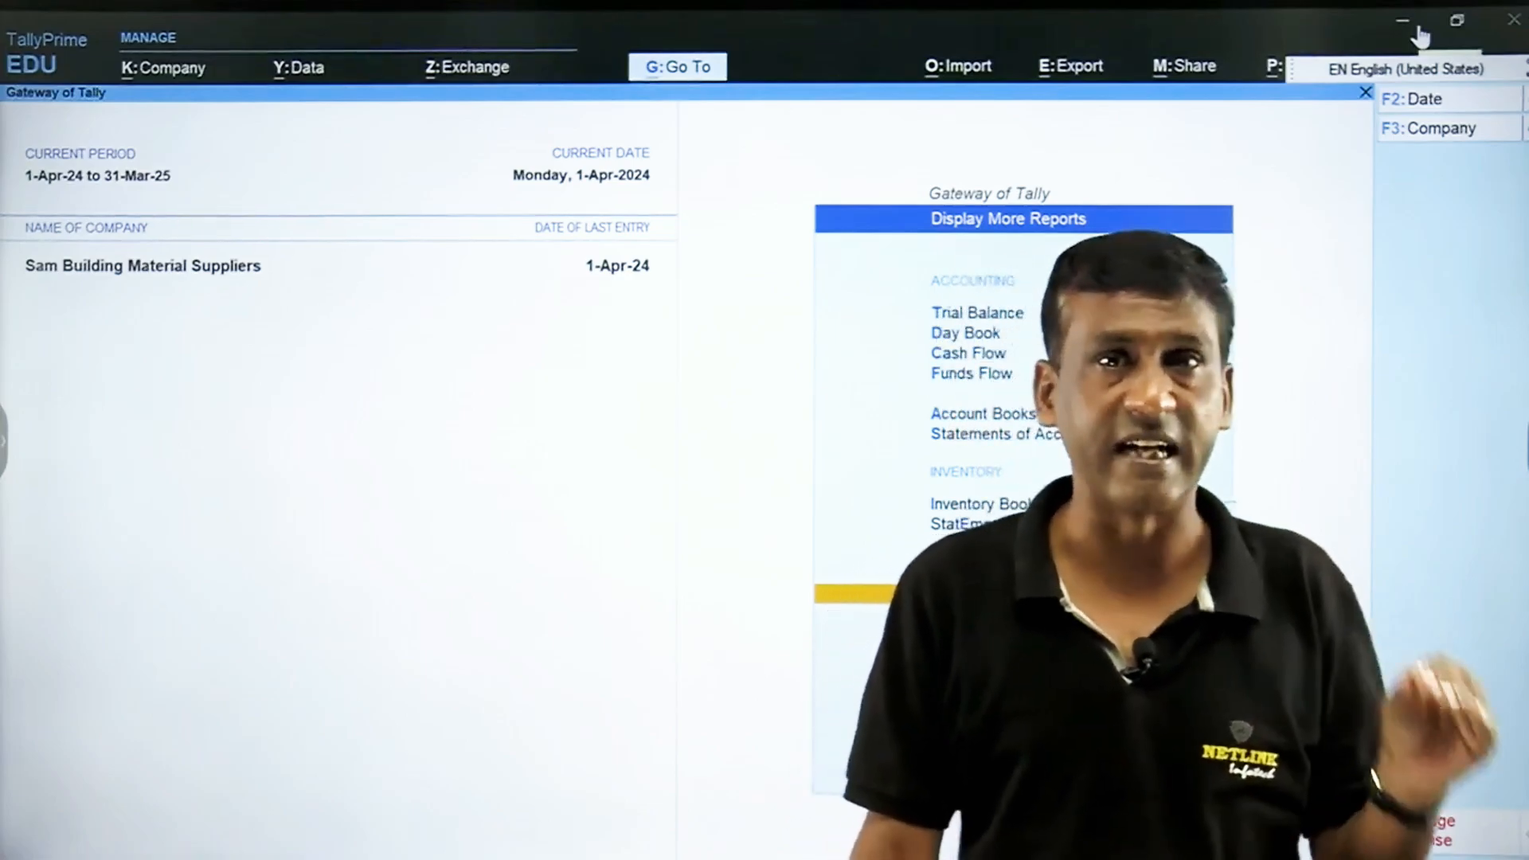
{"action": "key", "text": "d"}
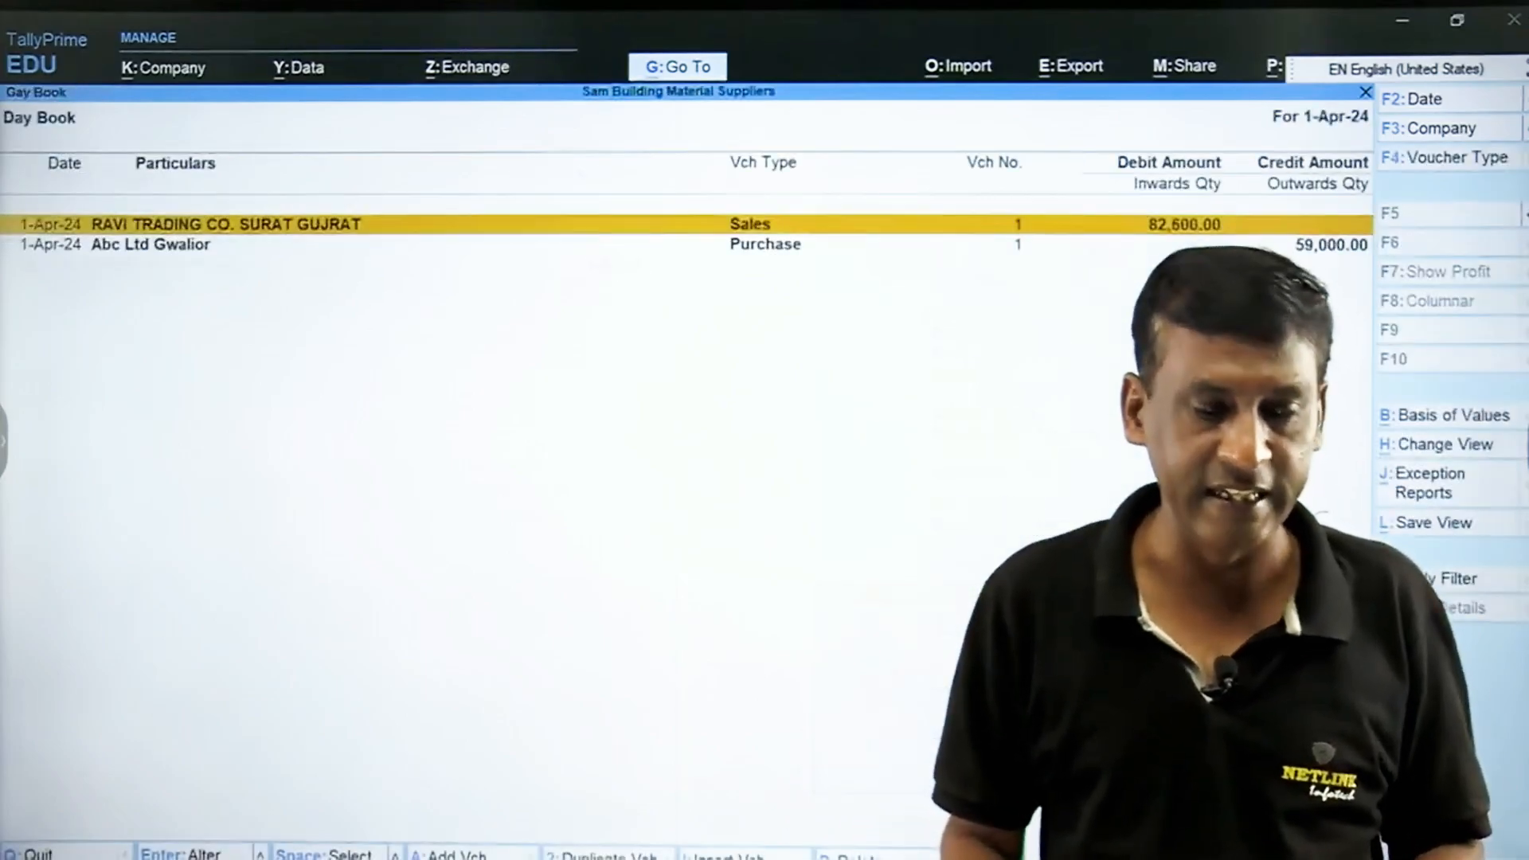
{"action": "key", "text": "Return"}
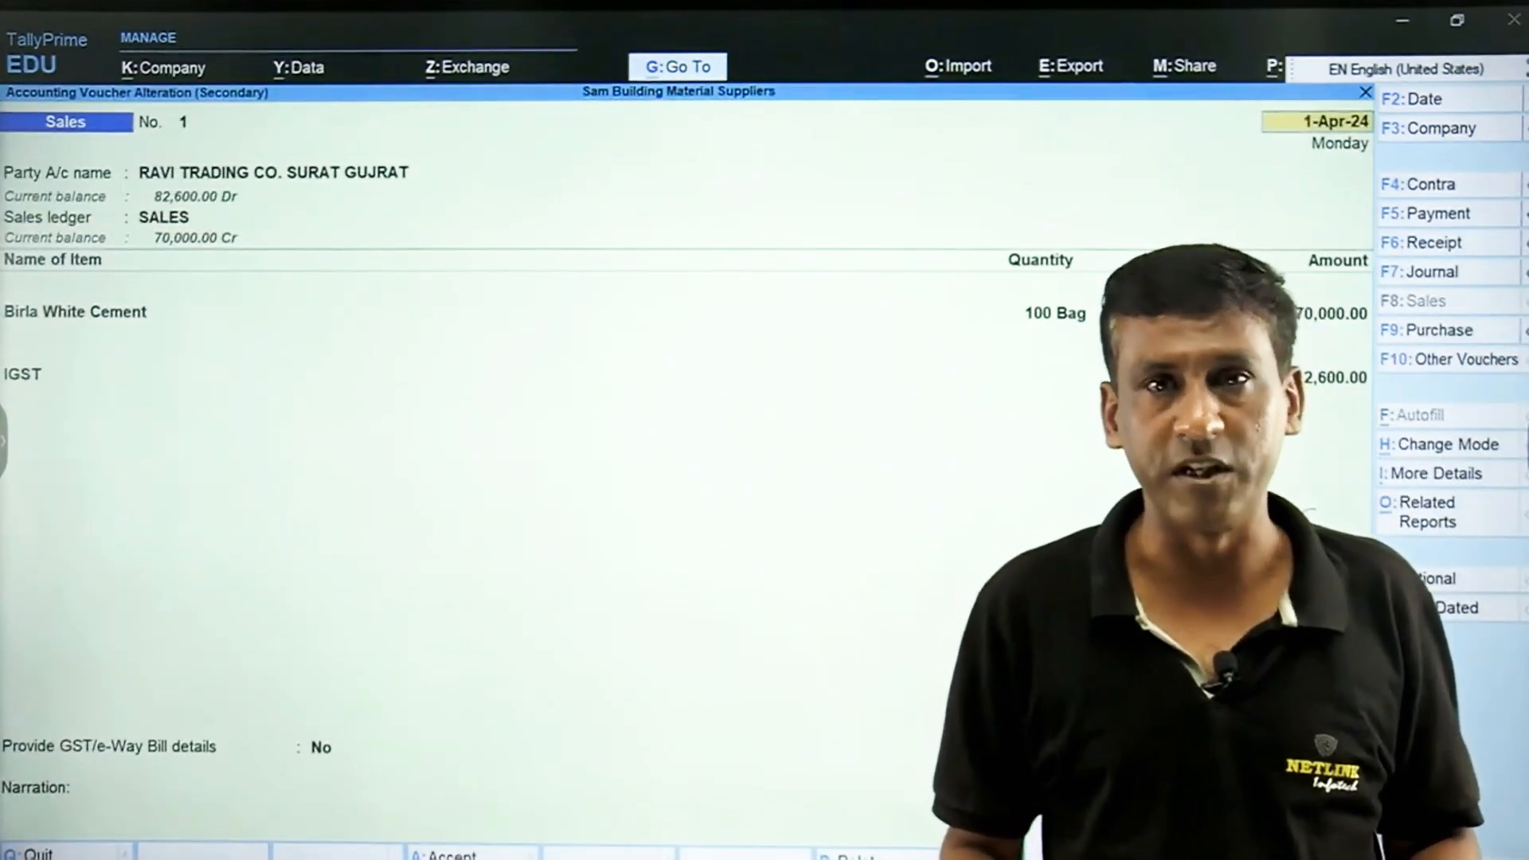
Examine the sales voucher's print configuration, from the voucher and statutory details through to the printer settings.
{"action": "key", "text": "alt+p"}
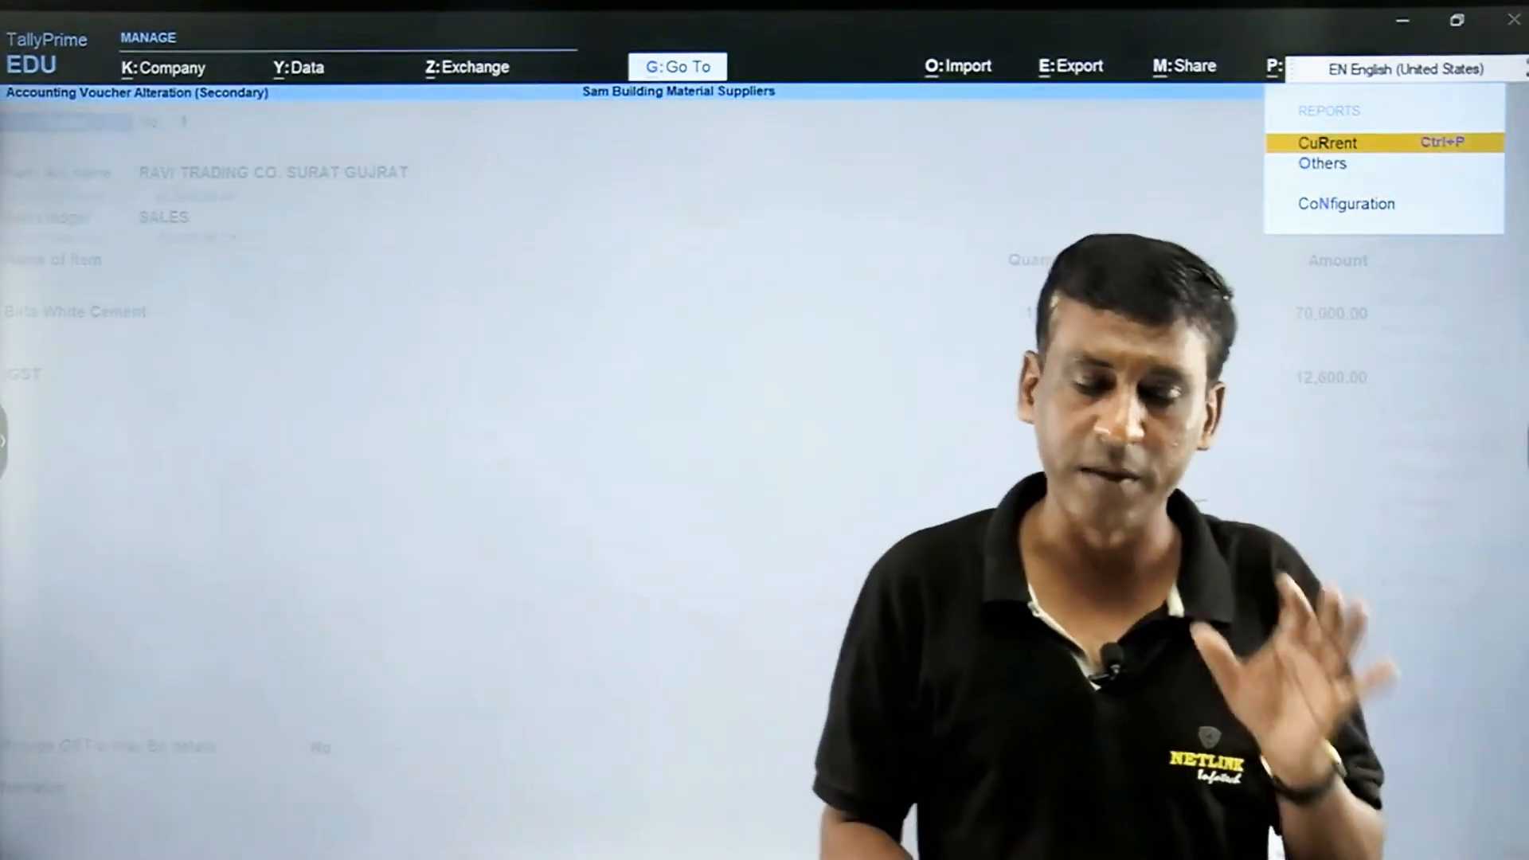
{"action": "key", "text": "Return"}
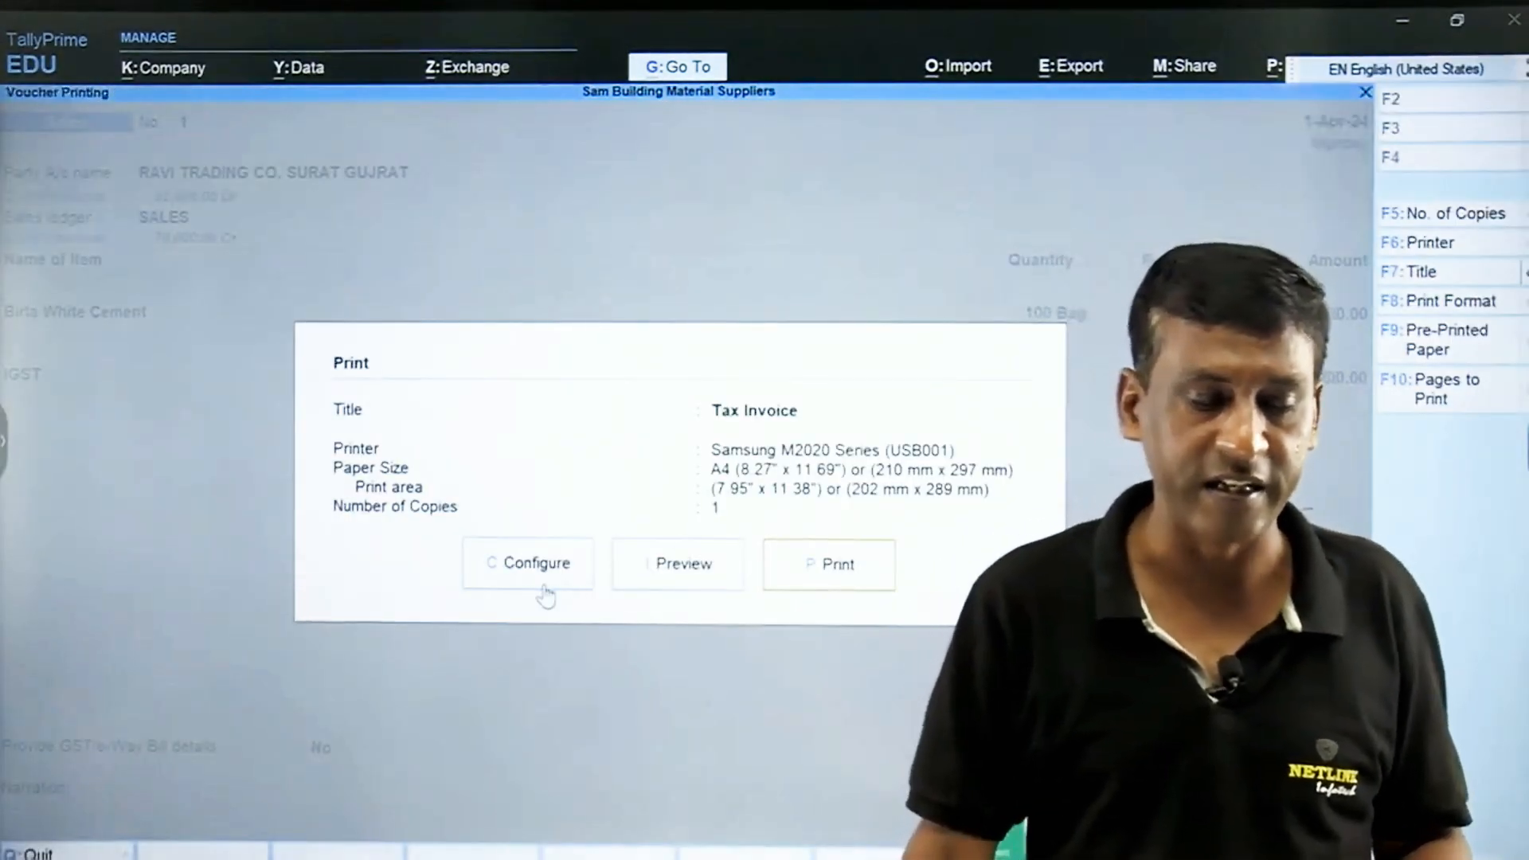
{"action": "left_click", "coordinate": [545, 592]}
{"action": "key", "text": "Down"}
{"action": "key", "text": "Down"}
{"action": "key", "text": "Down"}
{"action": "key", "text": "Down"}
{"action": "key", "text": "Down"}
{"action": "key", "text": "Down"}
{"action": "key", "text": "Down"}
{"action": "key", "text": "Down"}
{"action": "key", "text": "Down"}
{"action": "key", "text": "Down"}
{"action": "key", "text": "Down"}
{"action": "key", "text": "Down"}
{"action": "key", "text": "Down"}
{"action": "key", "text": "Down"}
{"action": "key", "text": "Down"}
{"action": "key", "text": "Down"}
{"action": "key", "text": "Down"}
{"action": "key", "text": "Down"}
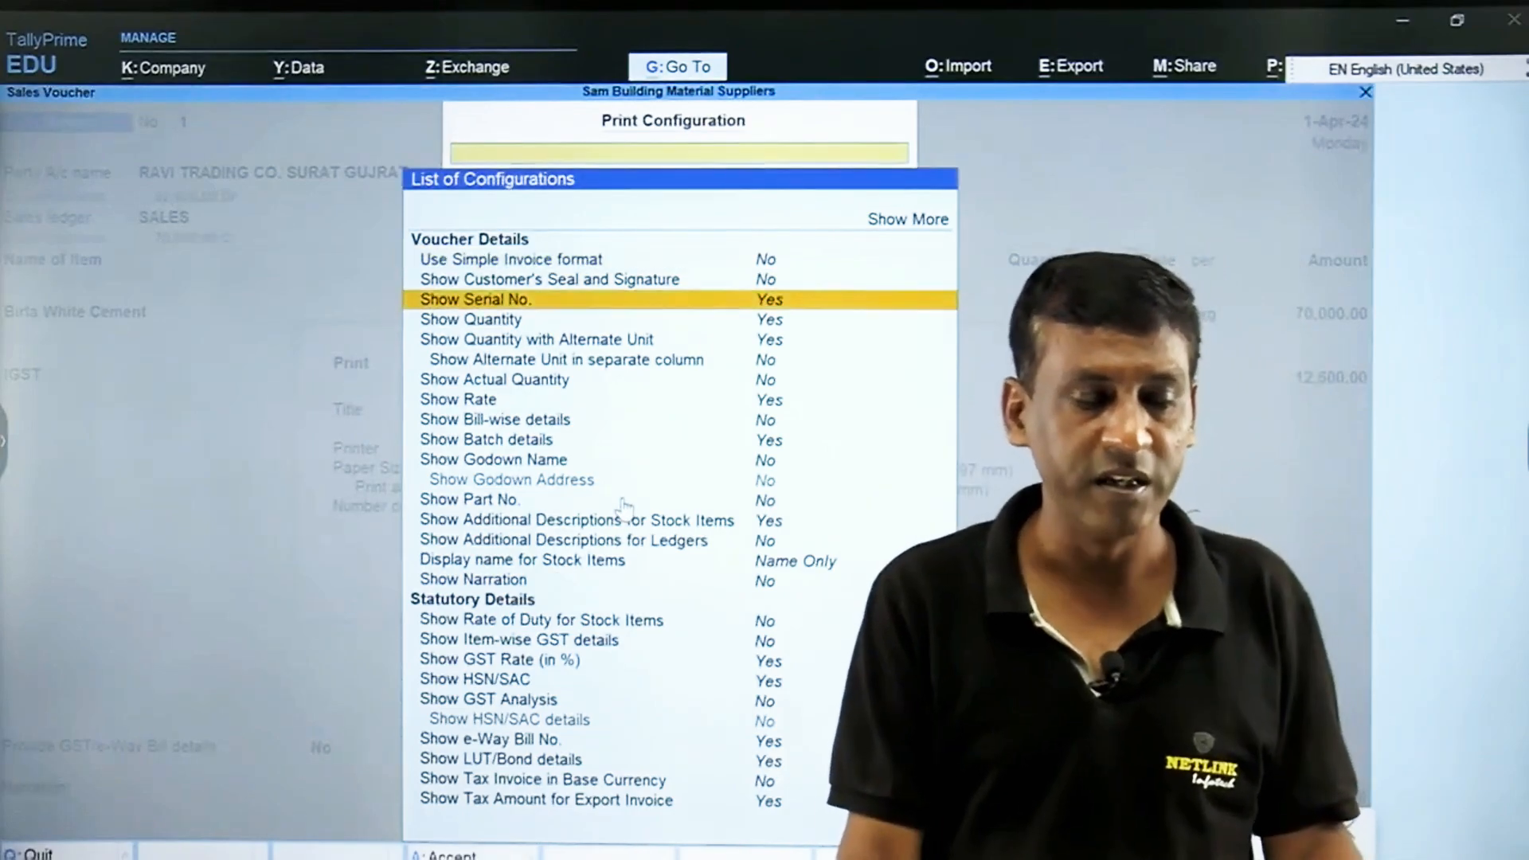
{"action": "key", "text": "Down"}
{"action": "key", "text": "Down"}
{"action": "key", "text": "Down"}
{"action": "key", "text": "Down"}
{"action": "key", "text": "Down"}
{"action": "key", "text": "Down"}
{"action": "key", "text": "Down"}
{"action": "key", "text": "Down"}
{"action": "key", "text": "Down"}
{"action": "key", "text": "Down"}
{"action": "key", "text": "Down"}
{"action": "key", "text": "Down"}
{"action": "key", "text": "Down"}
{"action": "key", "text": "Down"}
{"action": "key", "text": "Down"}
{"action": "key", "text": "Down"}
{"action": "key", "text": "Down"}
{"action": "key", "text": "Down"}
{"action": "key", "text": "Down"}
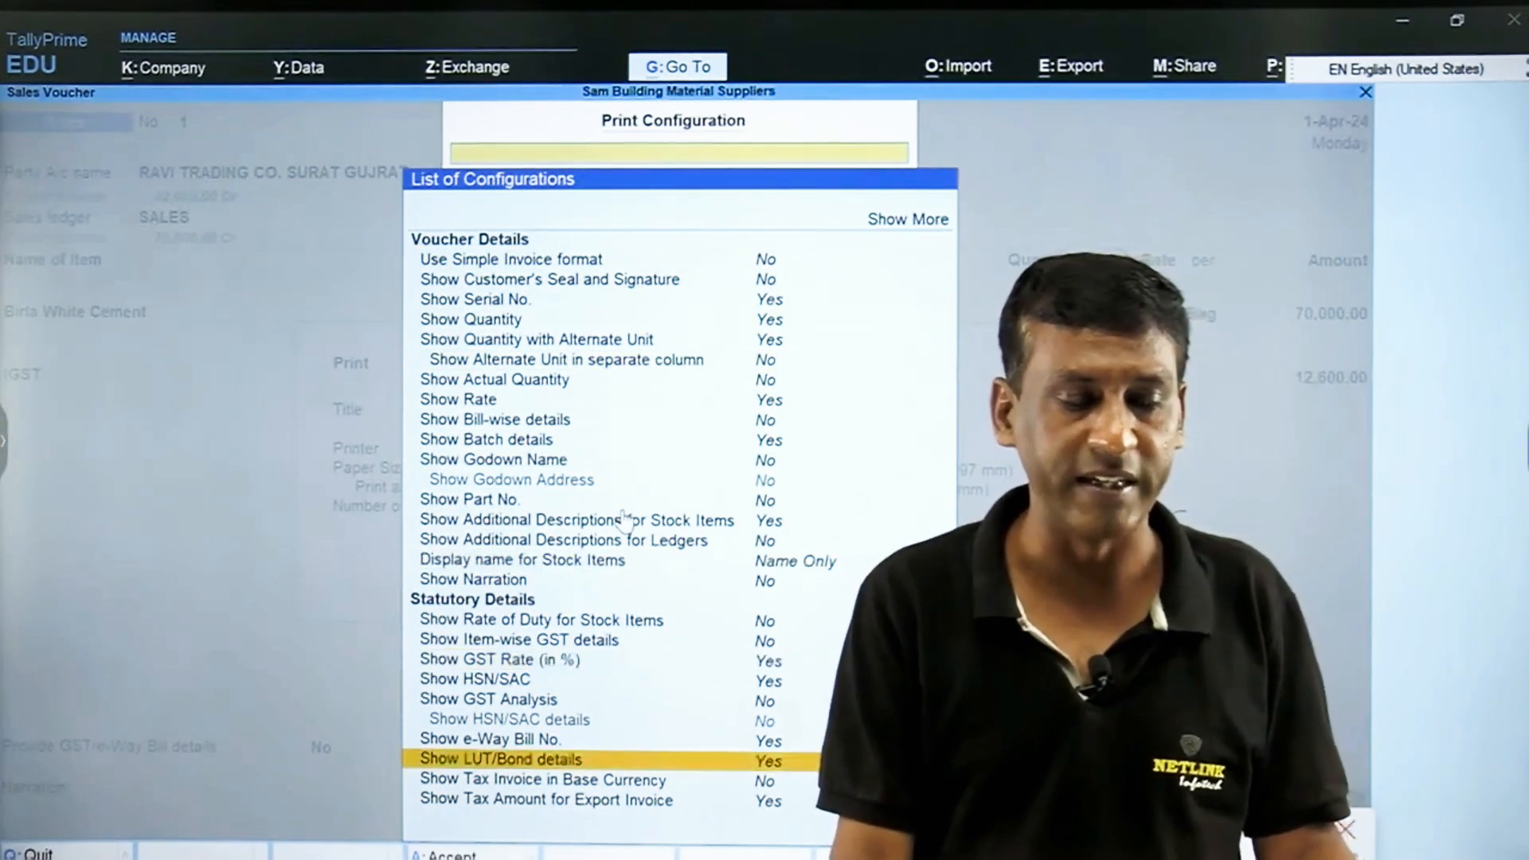
{"action": "key", "text": "Down"}
{"action": "key", "text": "Down"}
{"action": "key", "text": "Down"}
{"action": "key", "text": "Down"}
{"action": "key", "text": "Down"}
{"action": "key", "text": "Down"}
{"action": "key", "text": "Down"}
{"action": "key", "text": "Down"}
{"action": "key", "text": "Down"}
{"action": "key", "text": "Down"}
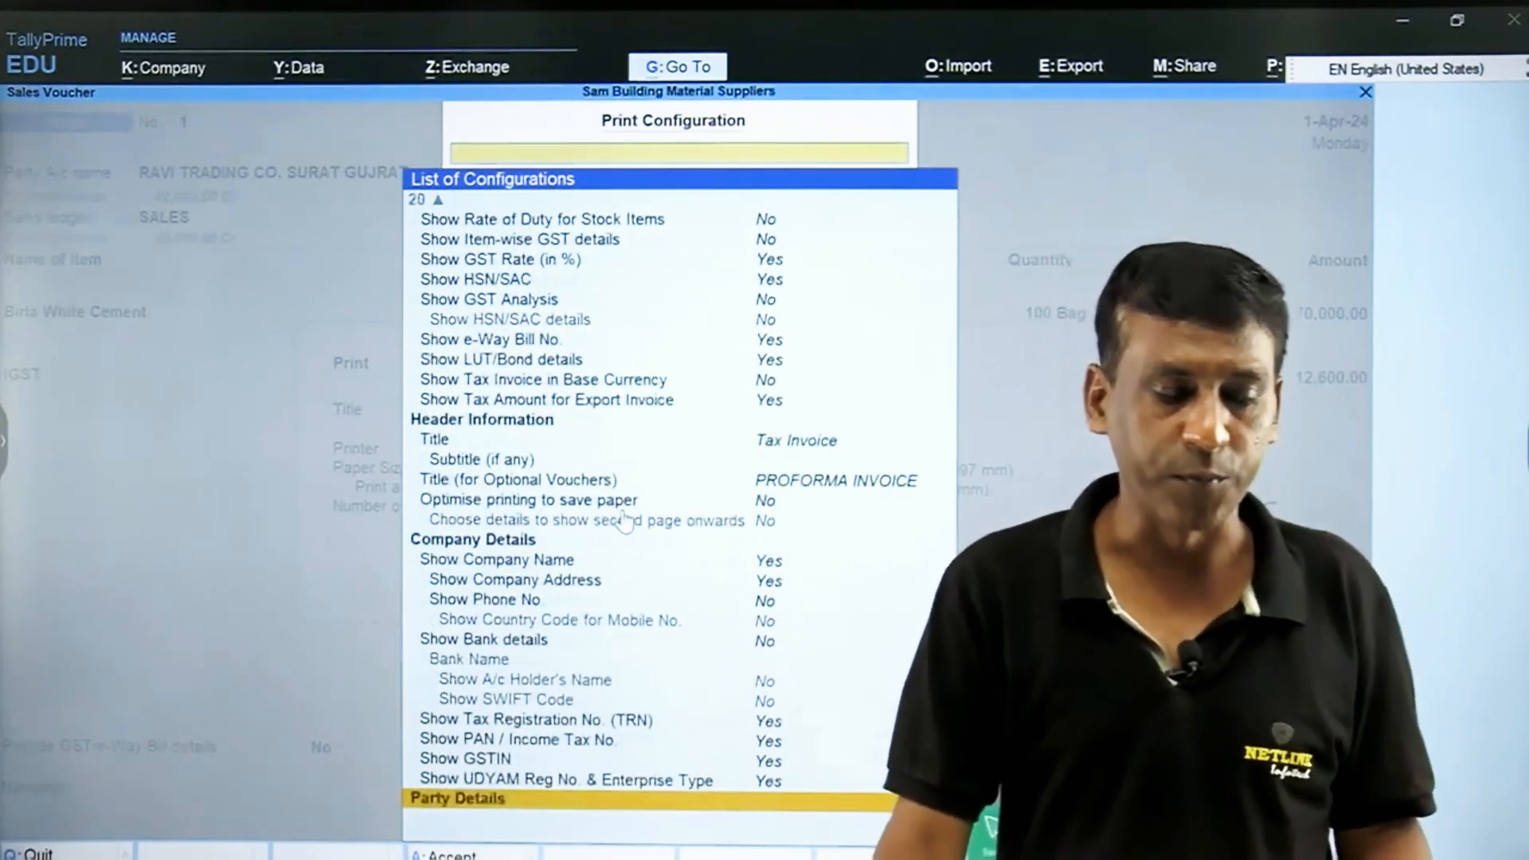
{"action": "key", "text": "Down"}
{"action": "key", "text": "Down"}
{"action": "key", "text": "Down"}
{"action": "key", "text": "Down"}
{"action": "key", "text": "Down"}
{"action": "key", "text": "Down"}
{"action": "key", "text": "Down"}
{"action": "key", "text": "Down"}
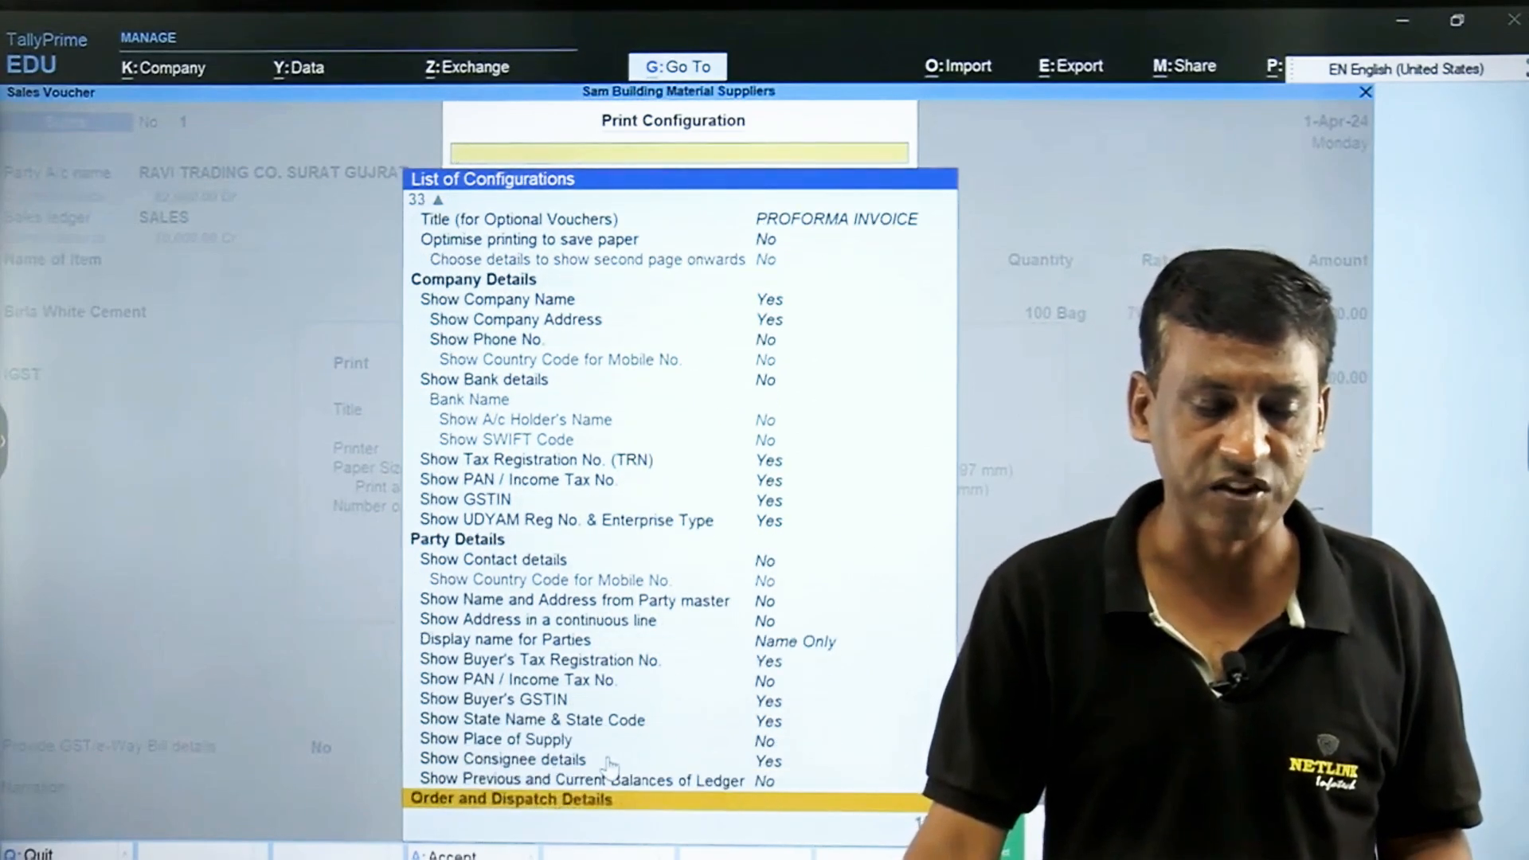
{"action": "key", "text": "Down"}
{"action": "key", "text": "Down"}
{"action": "key", "text": "Down"}
{"action": "key", "text": "Down"}
{"action": "key", "text": "Down"}
{"action": "key", "text": "Down"}
{"action": "key", "text": "Down"}
{"action": "key", "text": "Down"}
{"action": "key", "text": "Down"}
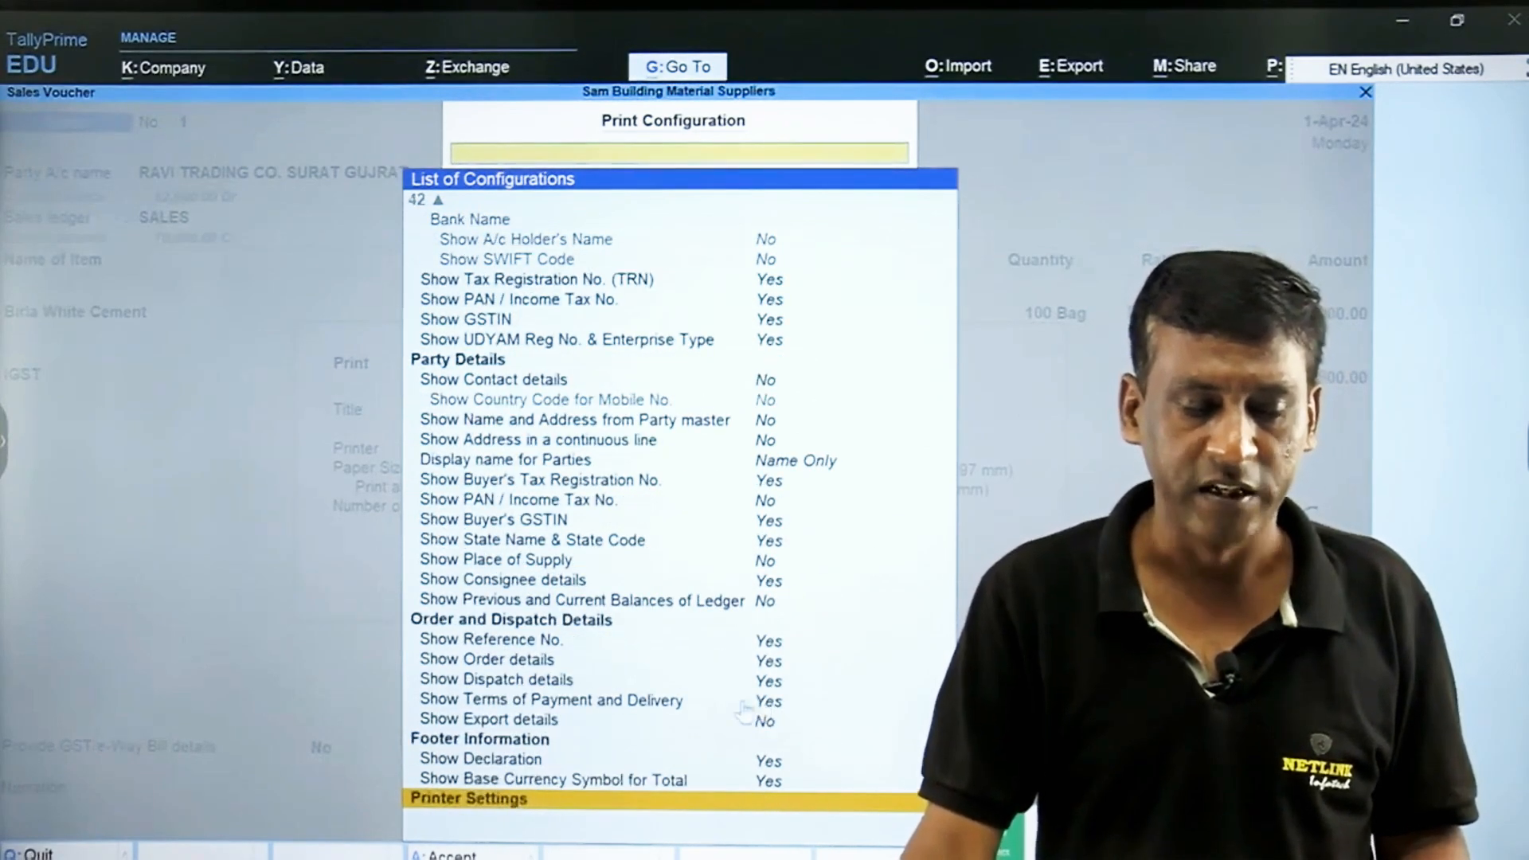
{"action": "key", "text": "Down"}
{"action": "key", "text": "Down"}
{"action": "key", "text": "Down"}
{"action": "key", "text": "Down"}
{"action": "key", "text": "Down"}
{"action": "key", "text": "Down"}
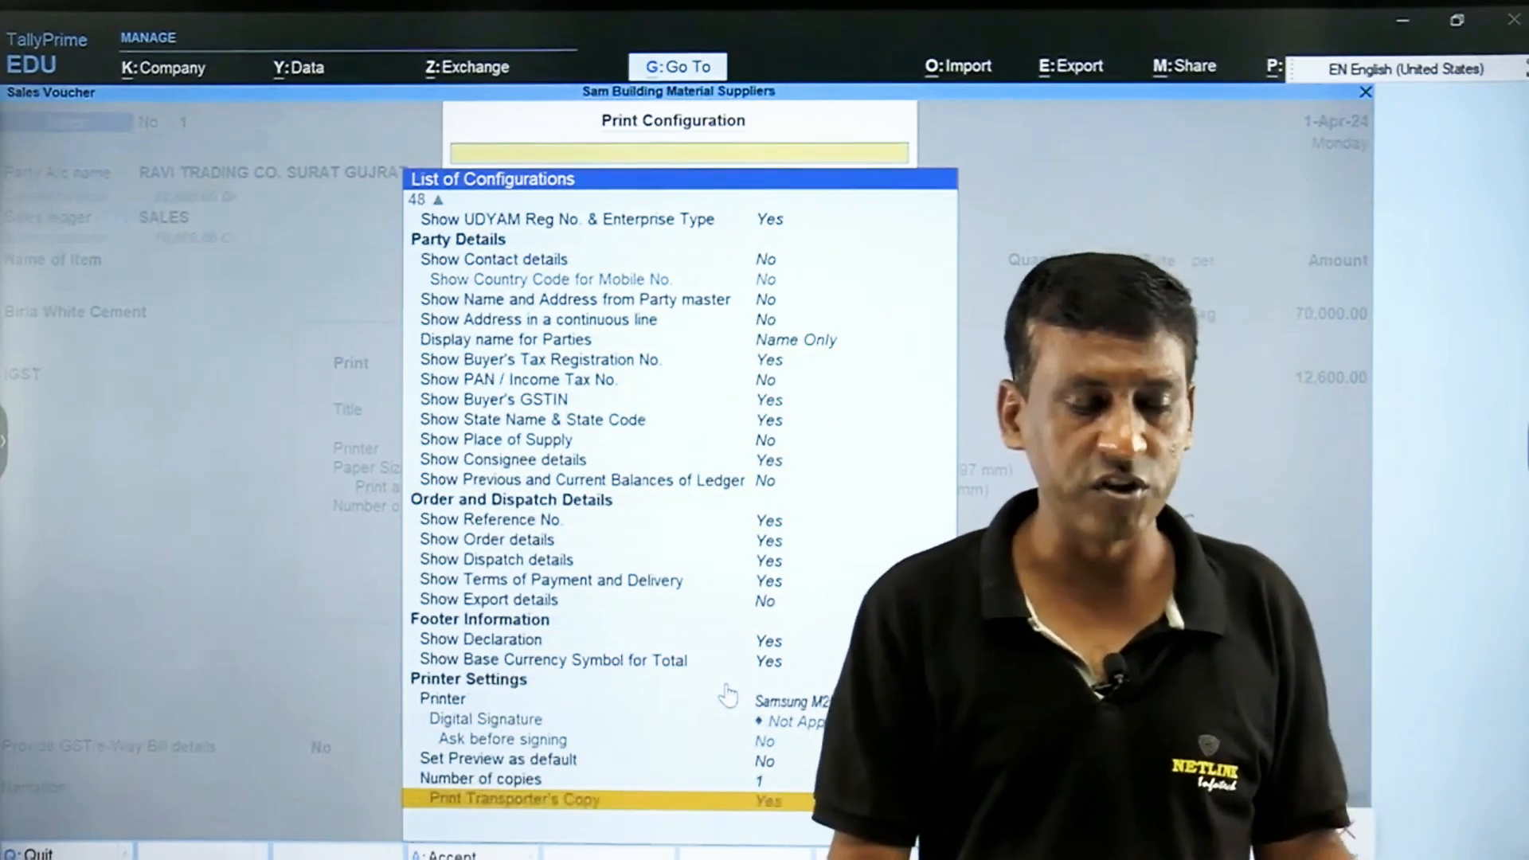
{"action": "key", "text": "Escape"}
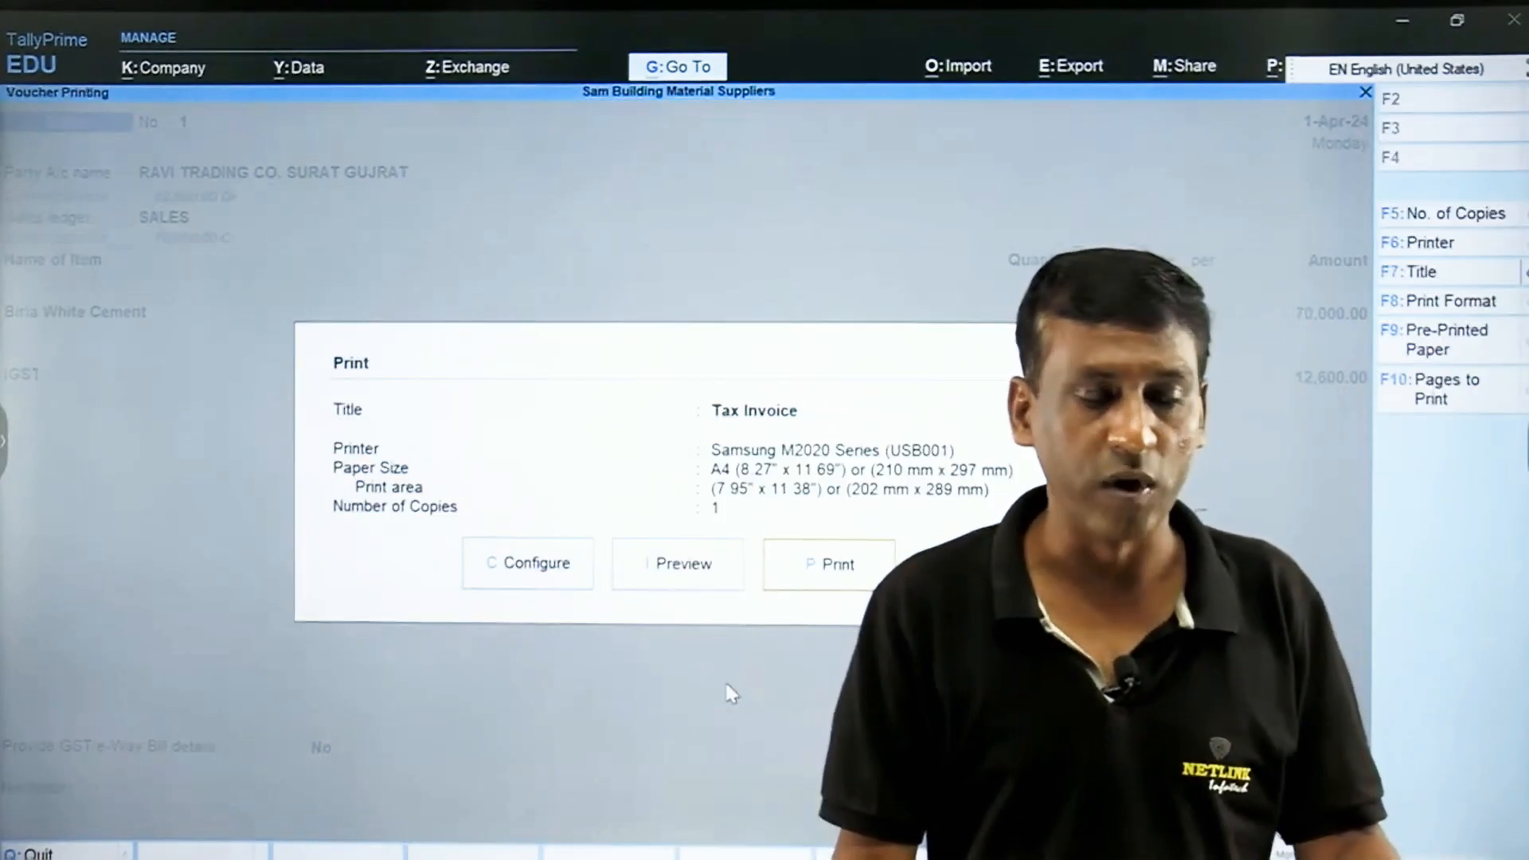
Preview the Tax Invoice enlarged, check its e-Way Bill number, party, item and IGST details, and return to the voucher.
{"action": "key", "text": "i"}
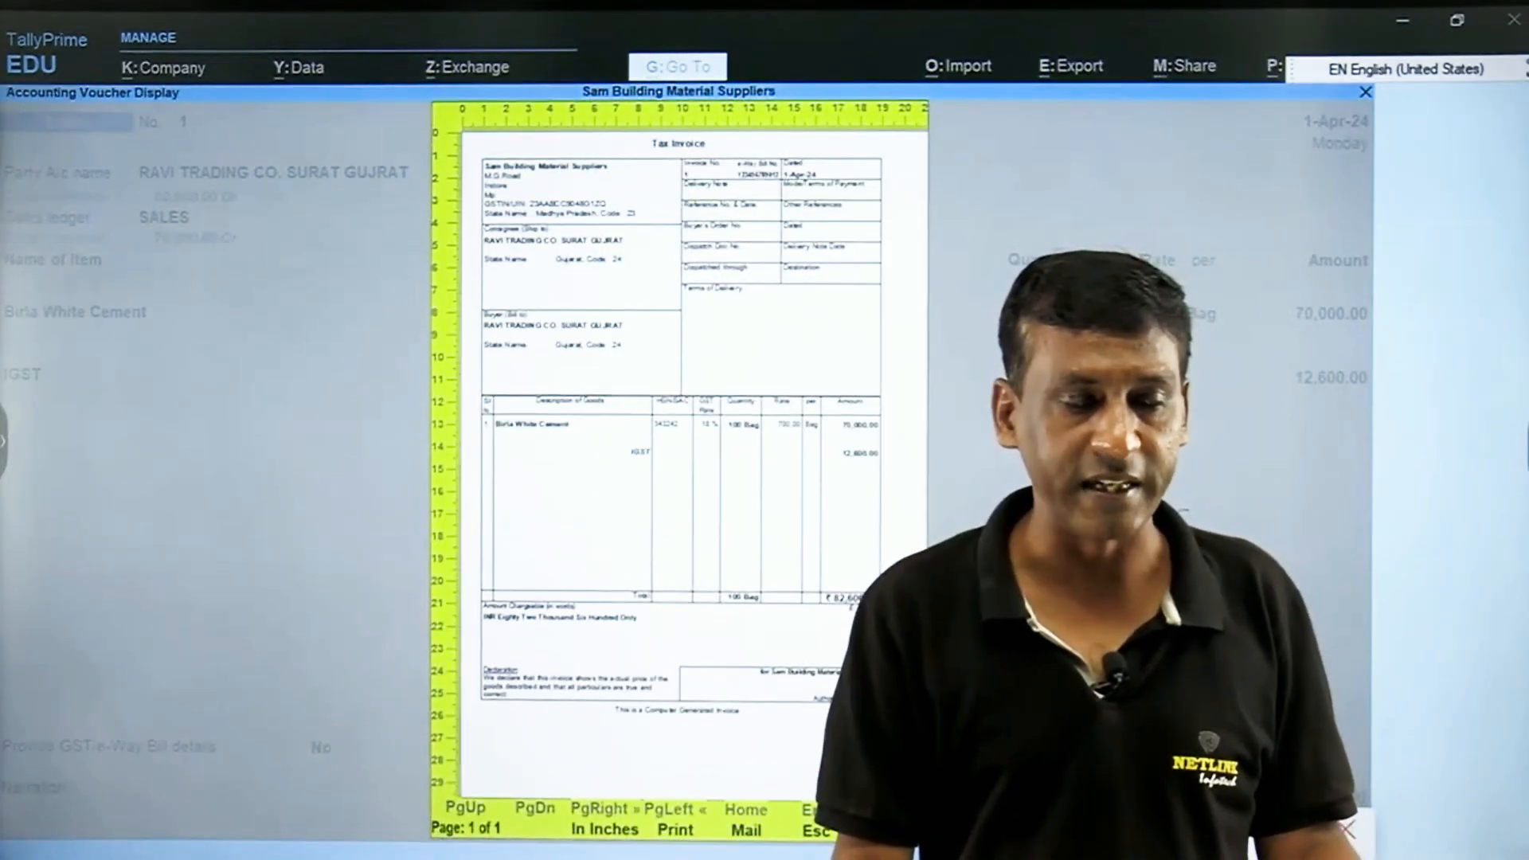
{"action": "left_click", "coordinate": [888, 807]}
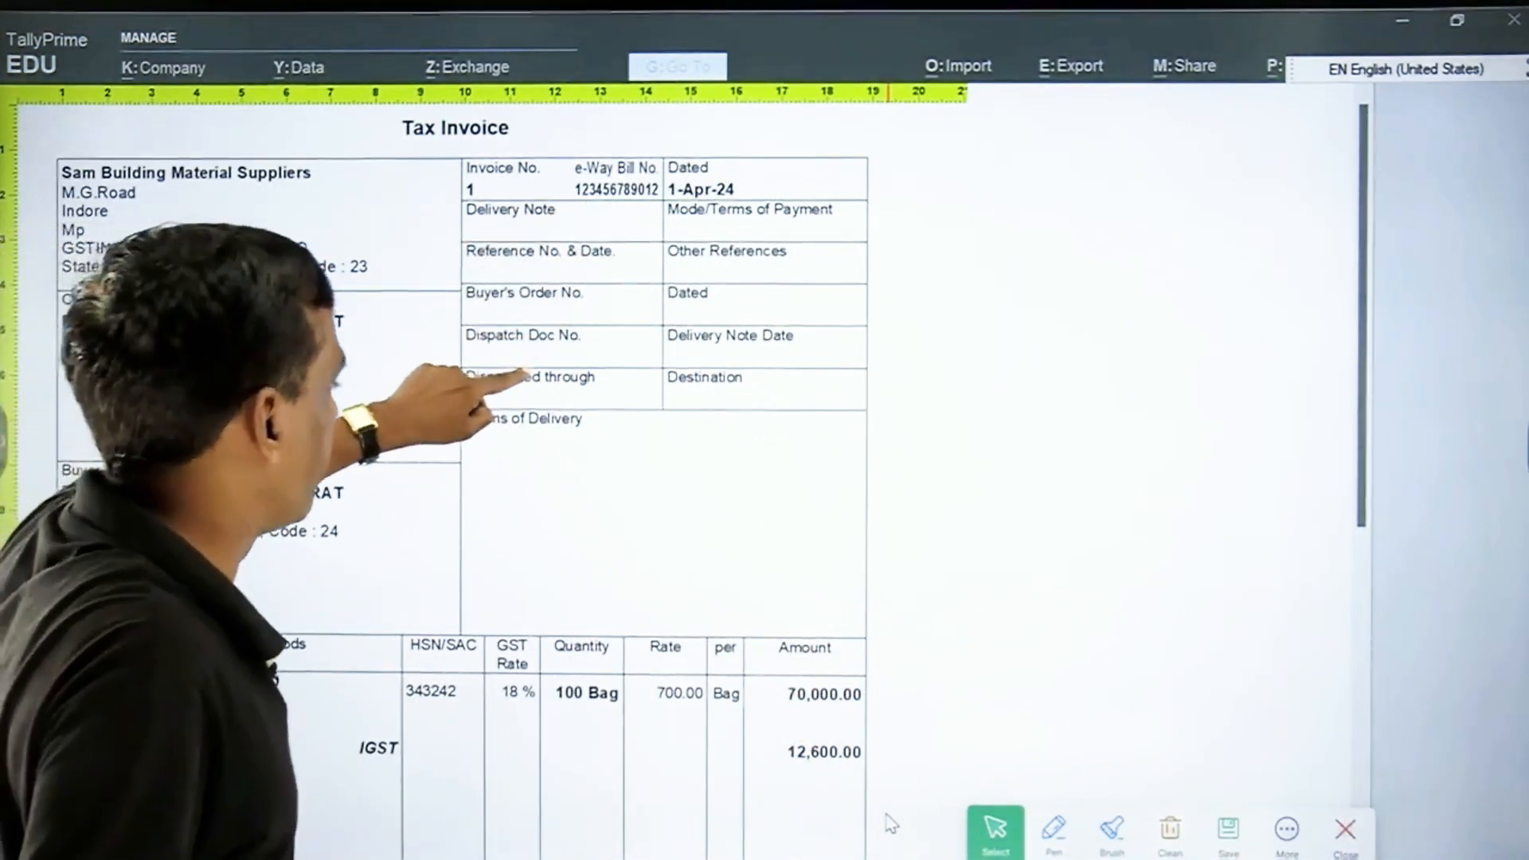
{"action": "scroll", "coordinate": [522, 342], "scroll_direction": "down", "scroll_amount": 1}
{"action": "scroll", "coordinate": [529, 271], "scroll_direction": "down", "scroll_amount": 3}
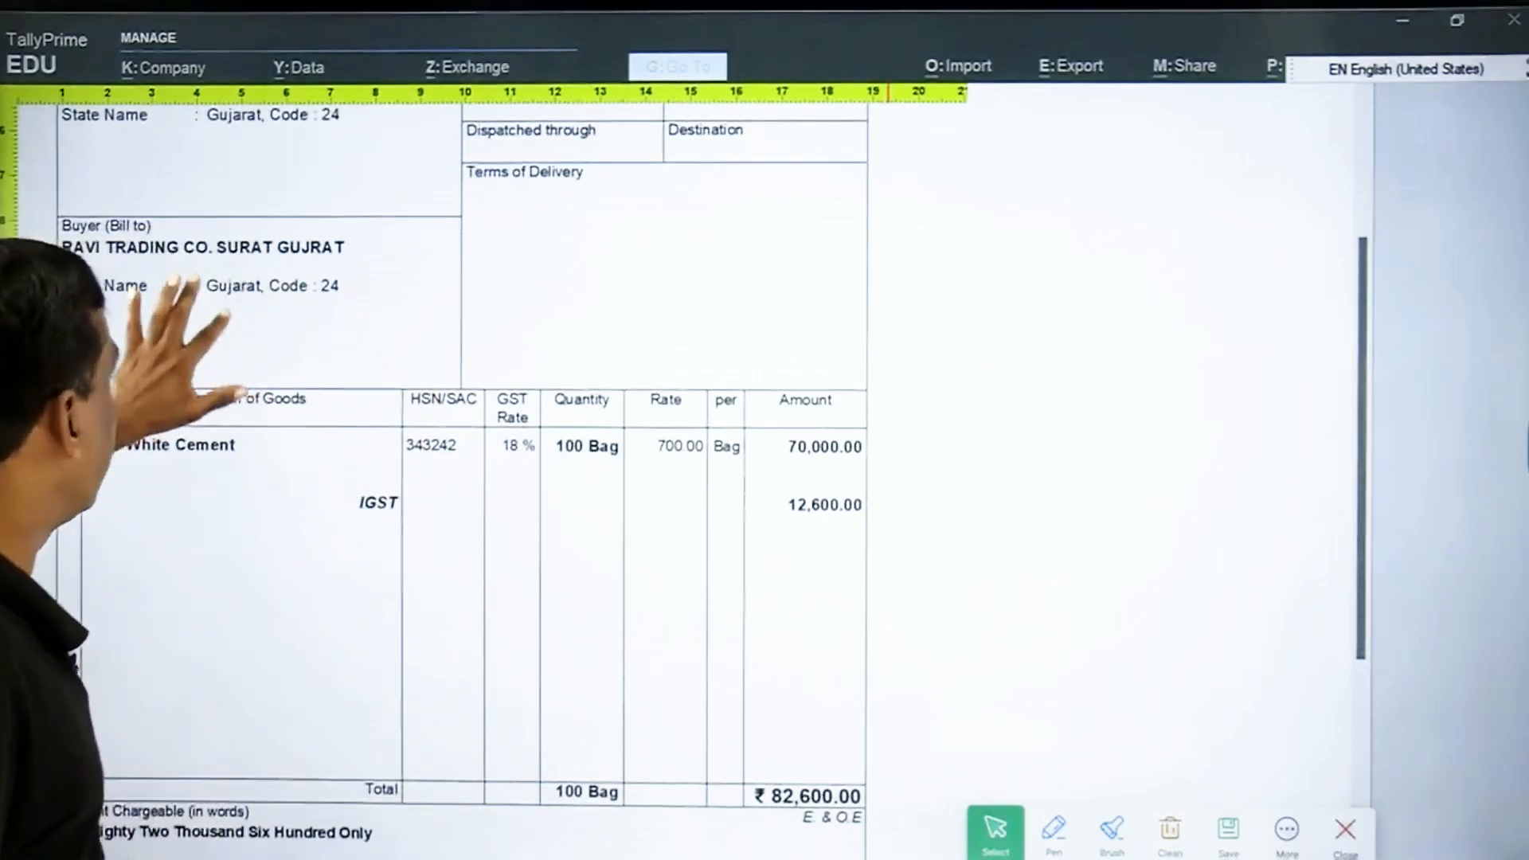
{"action": "scroll", "coordinate": [205, 286], "scroll_direction": "up", "scroll_amount": 2}
{"action": "scroll", "coordinate": [199, 446], "scroll_direction": "up", "scroll_amount": 1}
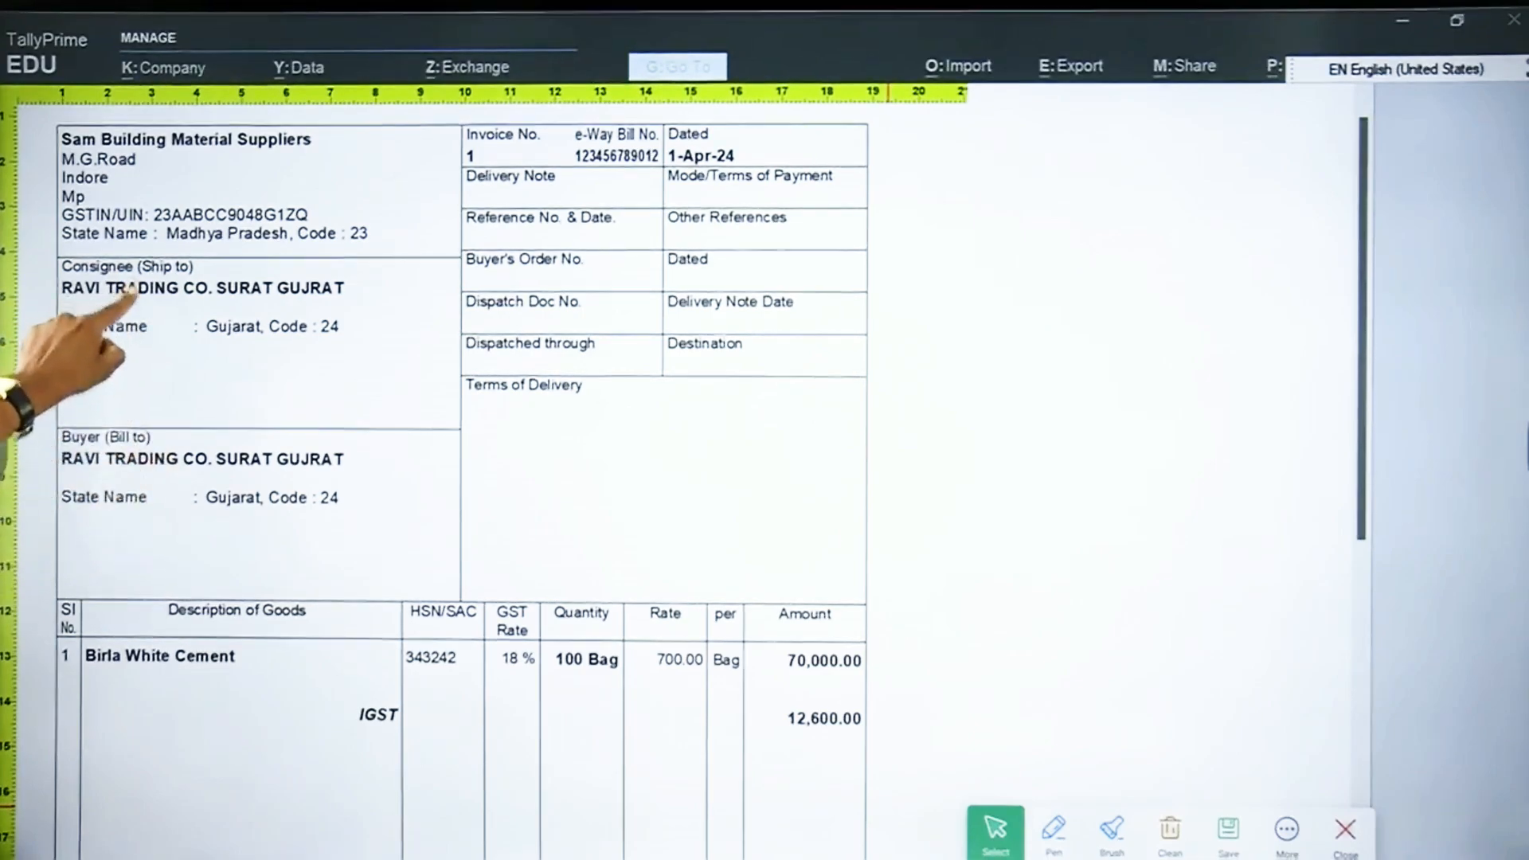
{"action": "scroll", "coordinate": [155, 413], "scroll_direction": "down", "scroll_amount": 1}
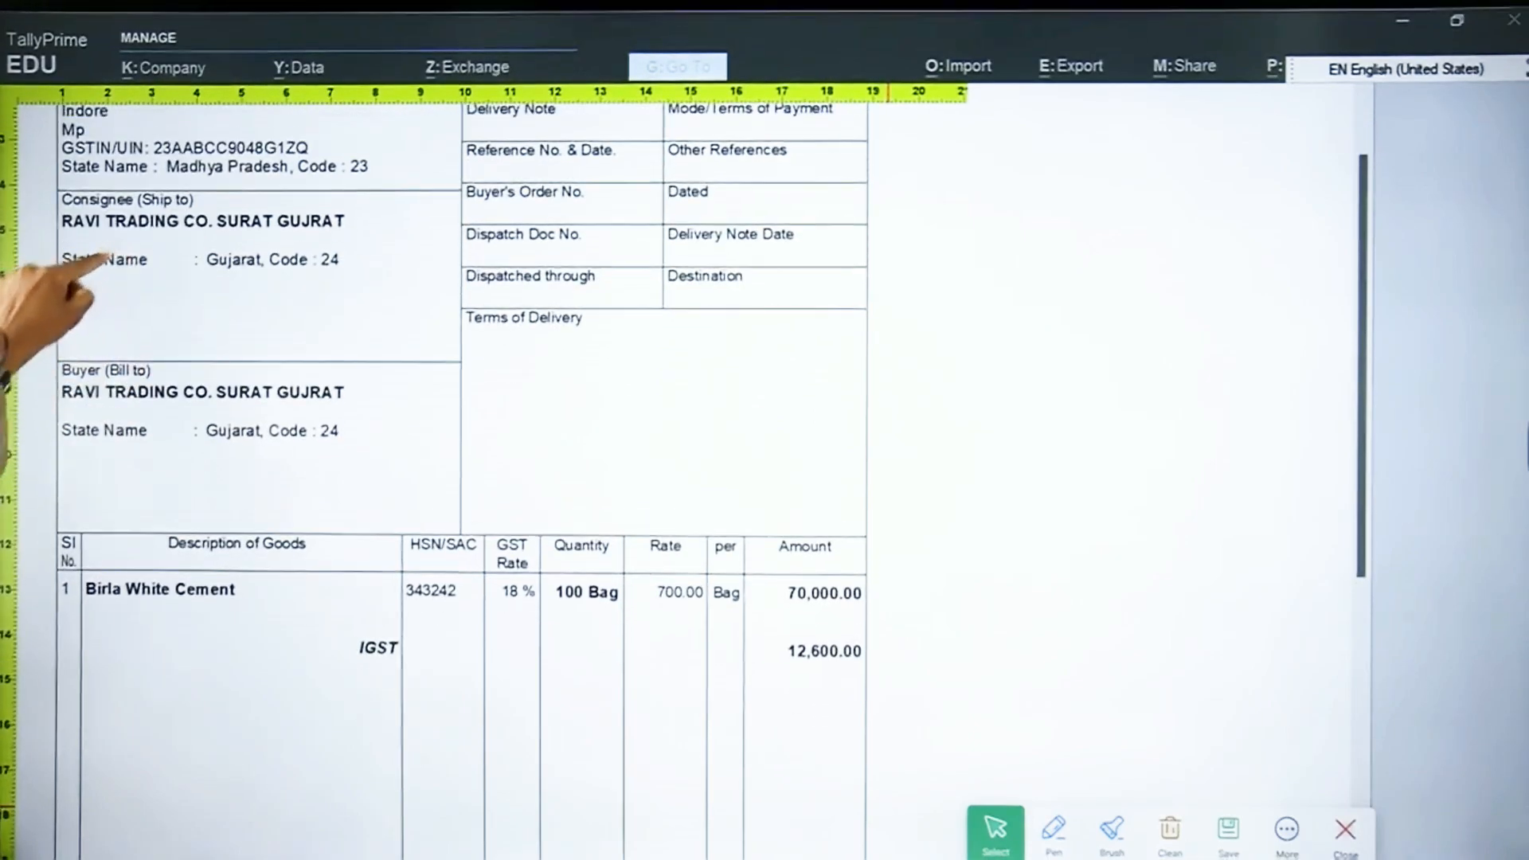
{"action": "scroll", "coordinate": [104, 410], "scroll_direction": "down", "scroll_amount": 5}
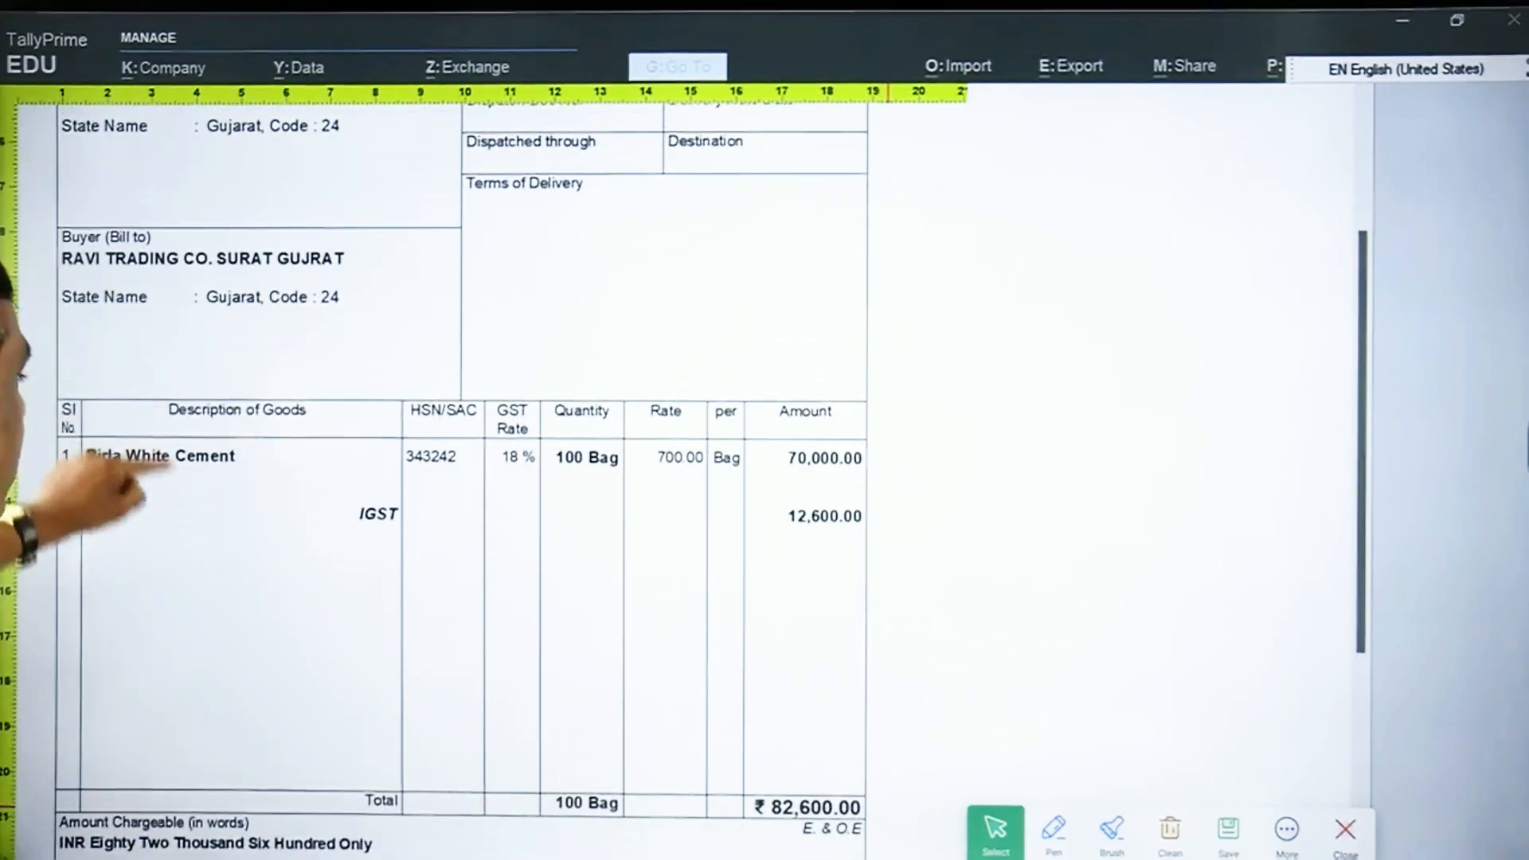
{"action": "scroll", "coordinate": [159, 374], "scroll_direction": "down", "scroll_amount": 1}
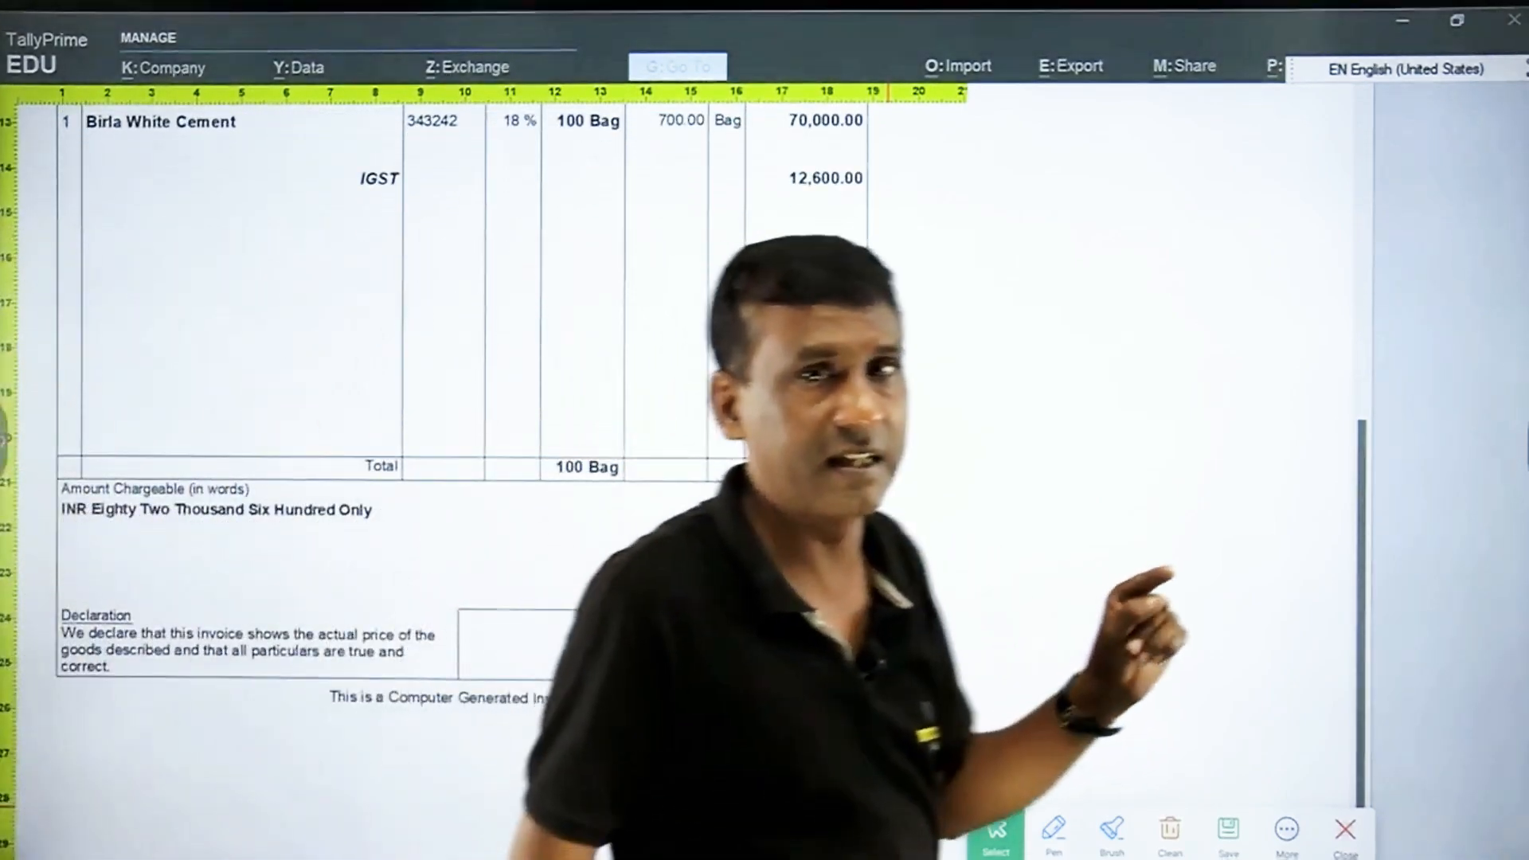
{"action": "key", "text": "Return"}
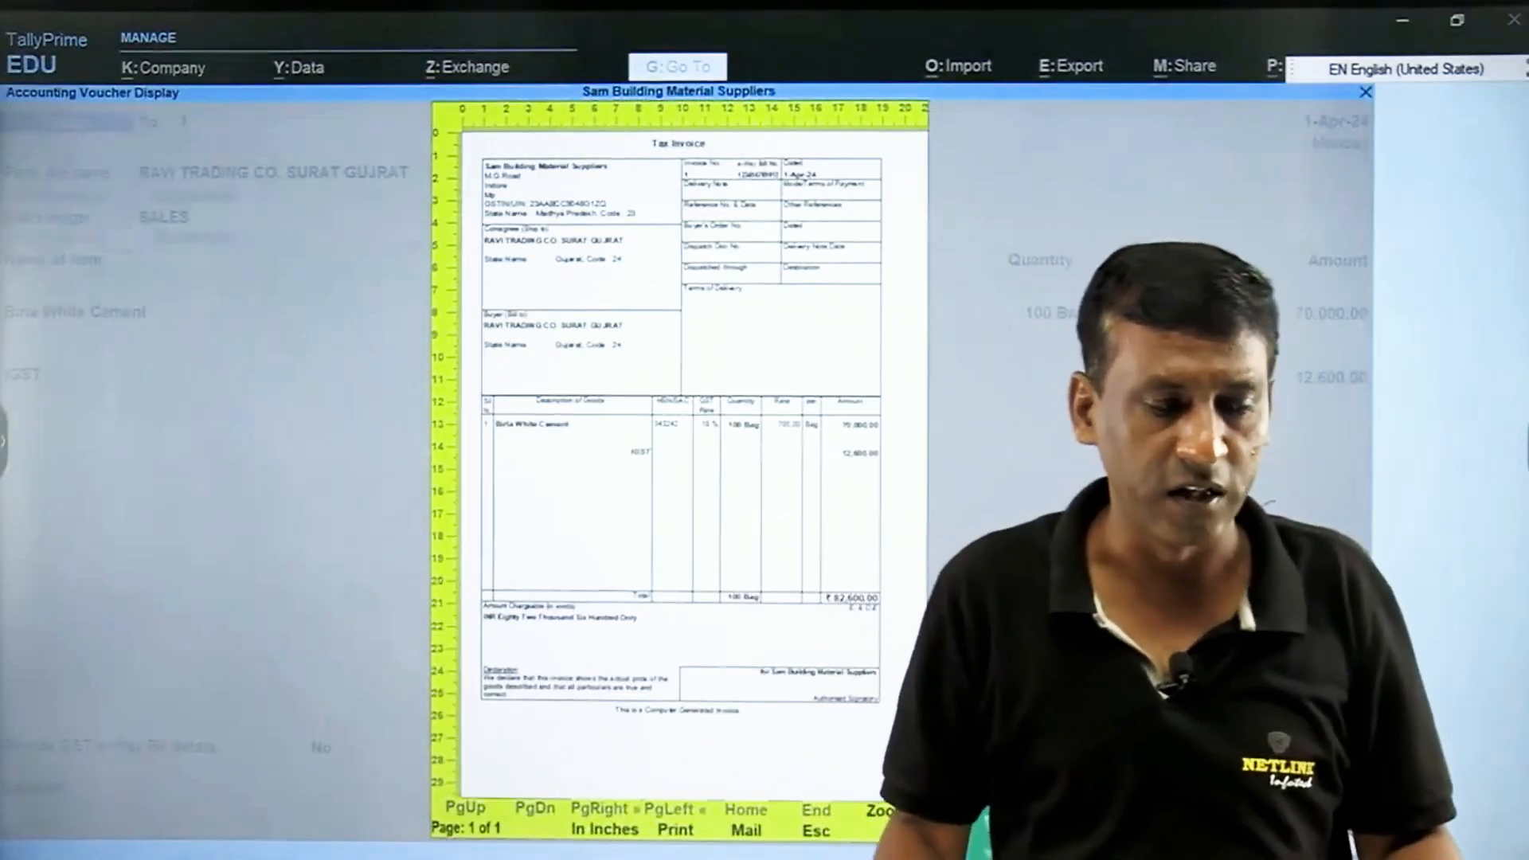
{"action": "key", "text": "Escape"}
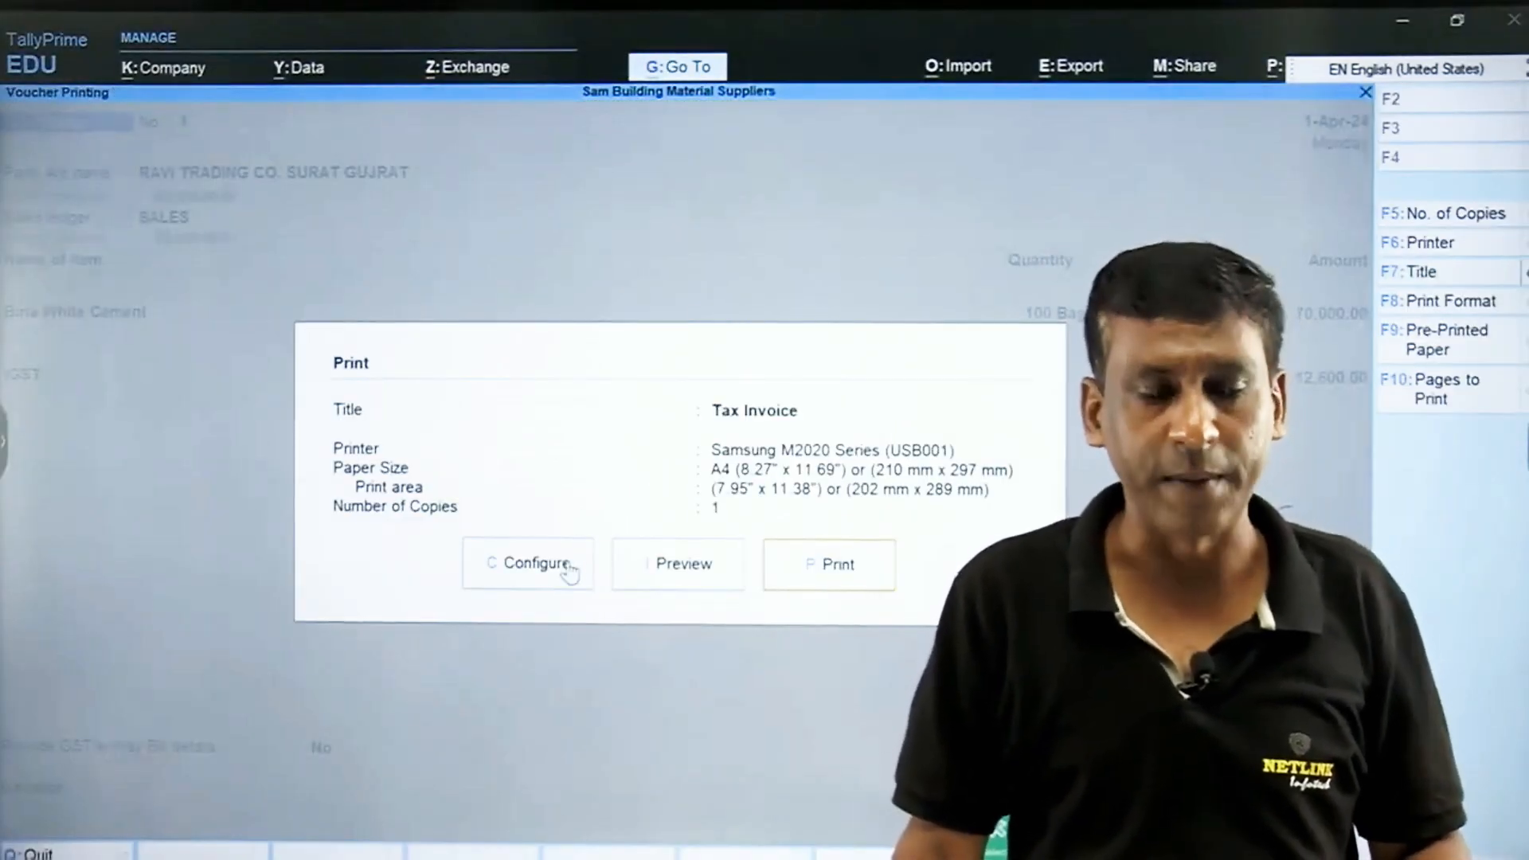
{"action": "key", "text": "Escape"}
Open the party ledger RAVI TRADING CO. SURAT GUJRAT for alteration from the sales voucher and go to its mailing details.
{"action": "key", "text": "Return"}
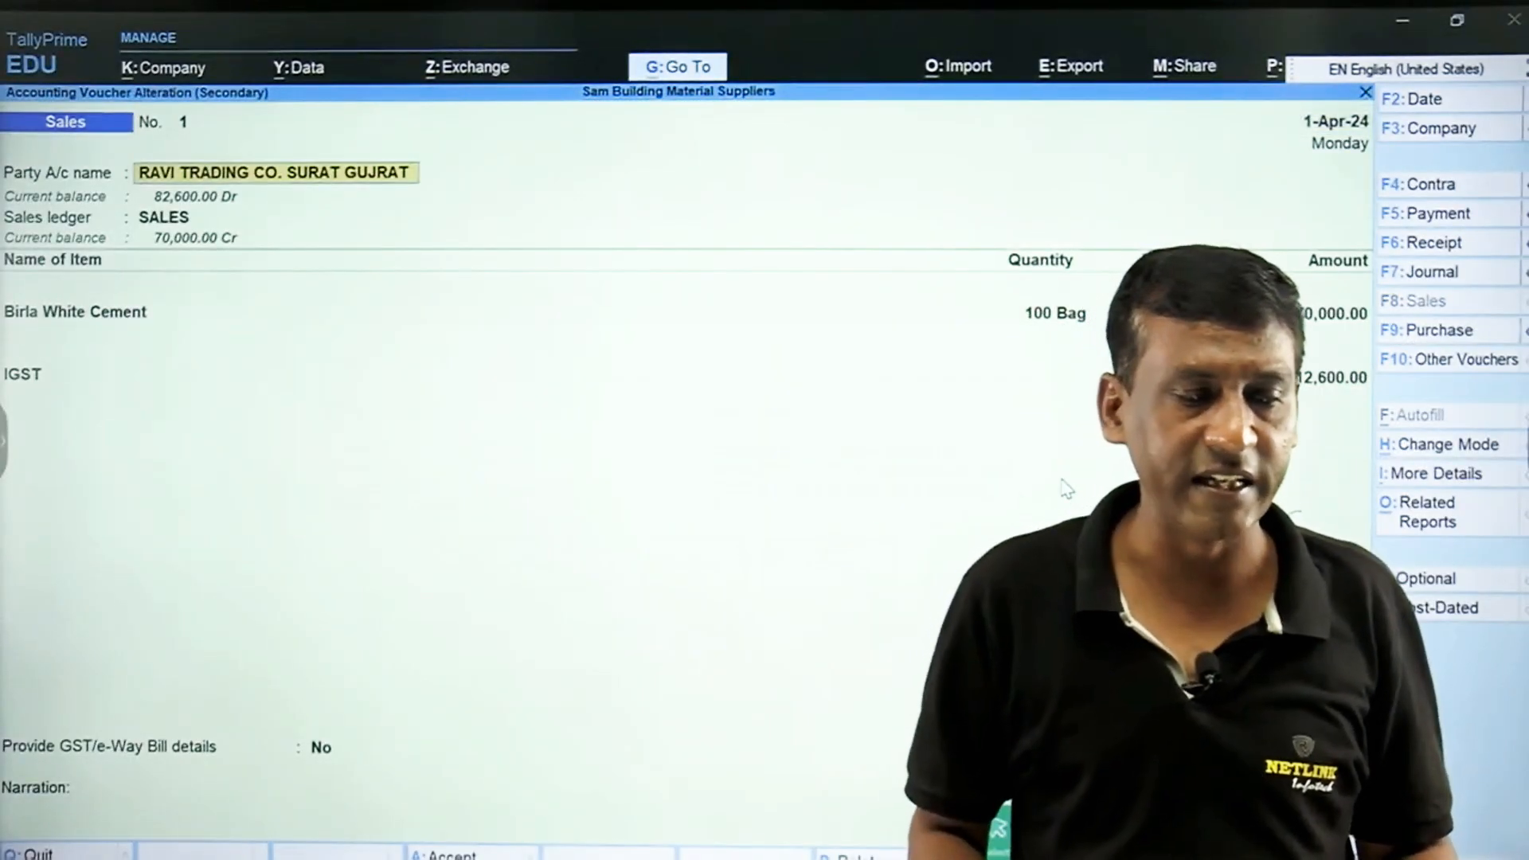
{"action": "key", "text": "ctrl+Return"}
{"action": "key", "text": "Return"}
{"action": "key", "text": "Return"}
{"action": "key", "text": "Return"}
{"action": "key", "text": "Return"}
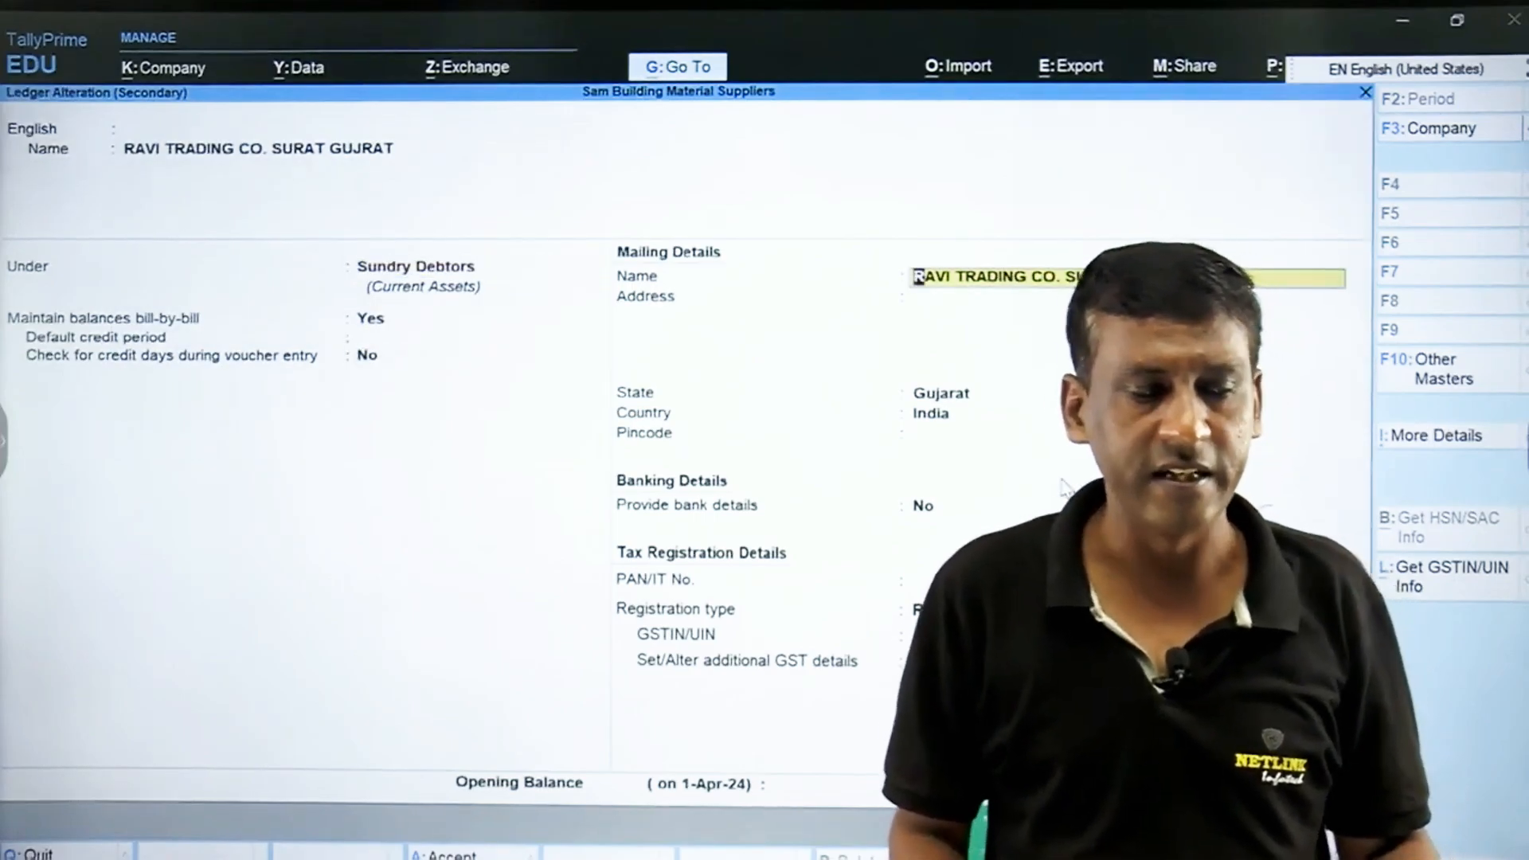
Go through the party ledger's mailing name, address, state and country to the Pincode.
{"action": "key", "text": "Return"}
{"action": "key", "text": "Return"}
{"action": "key", "text": "Return"}
{"action": "key", "text": "Return"}
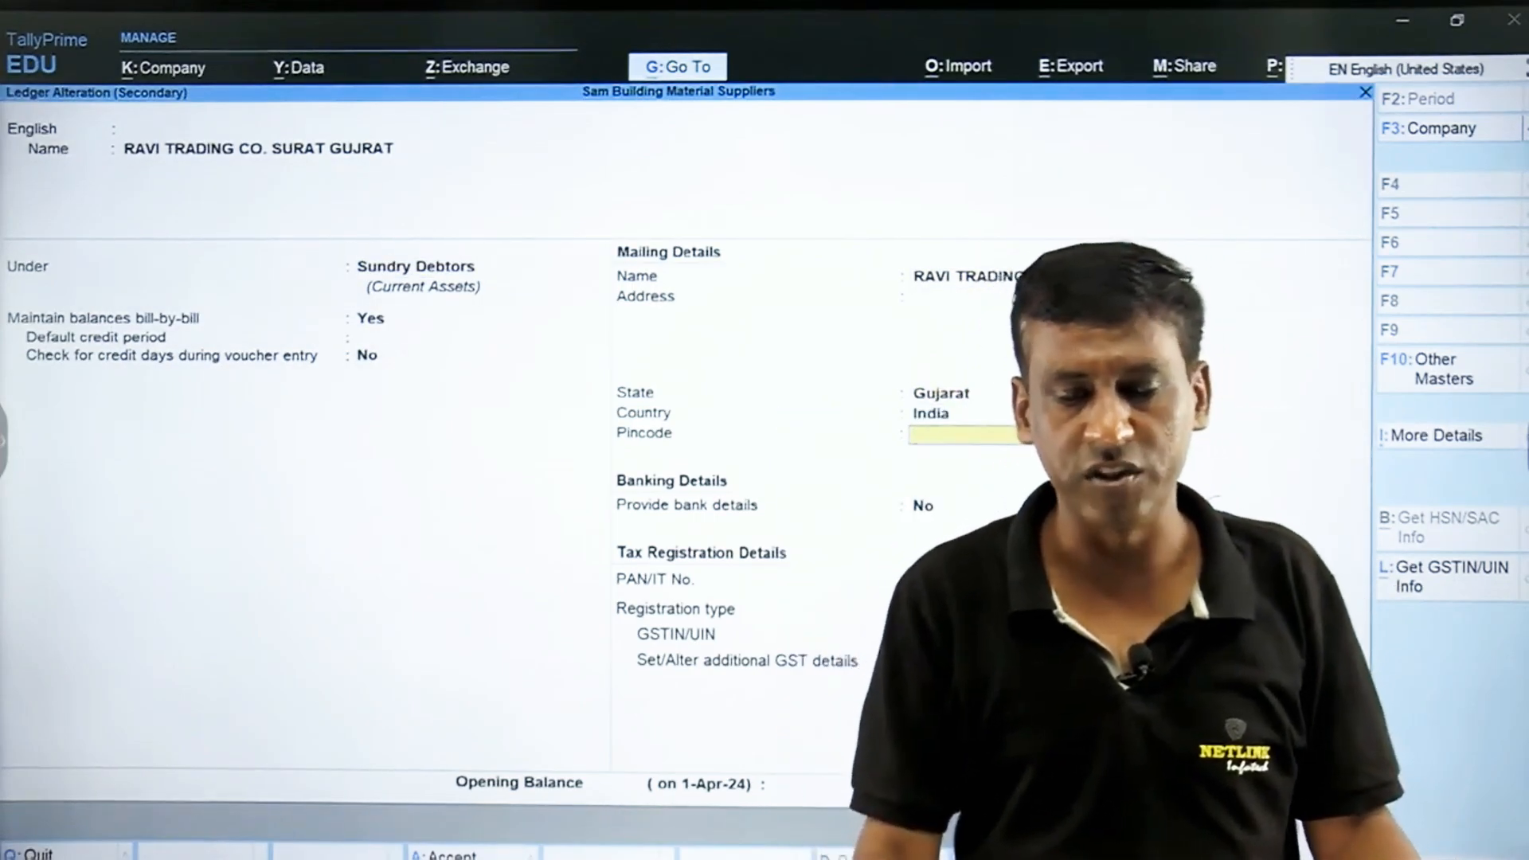
Expand the party ledger's additional details list to show more, review its entries, and return to the sales voucher by accepting the ledger.
{"action": "left_click", "coordinate": [1484, 439]}
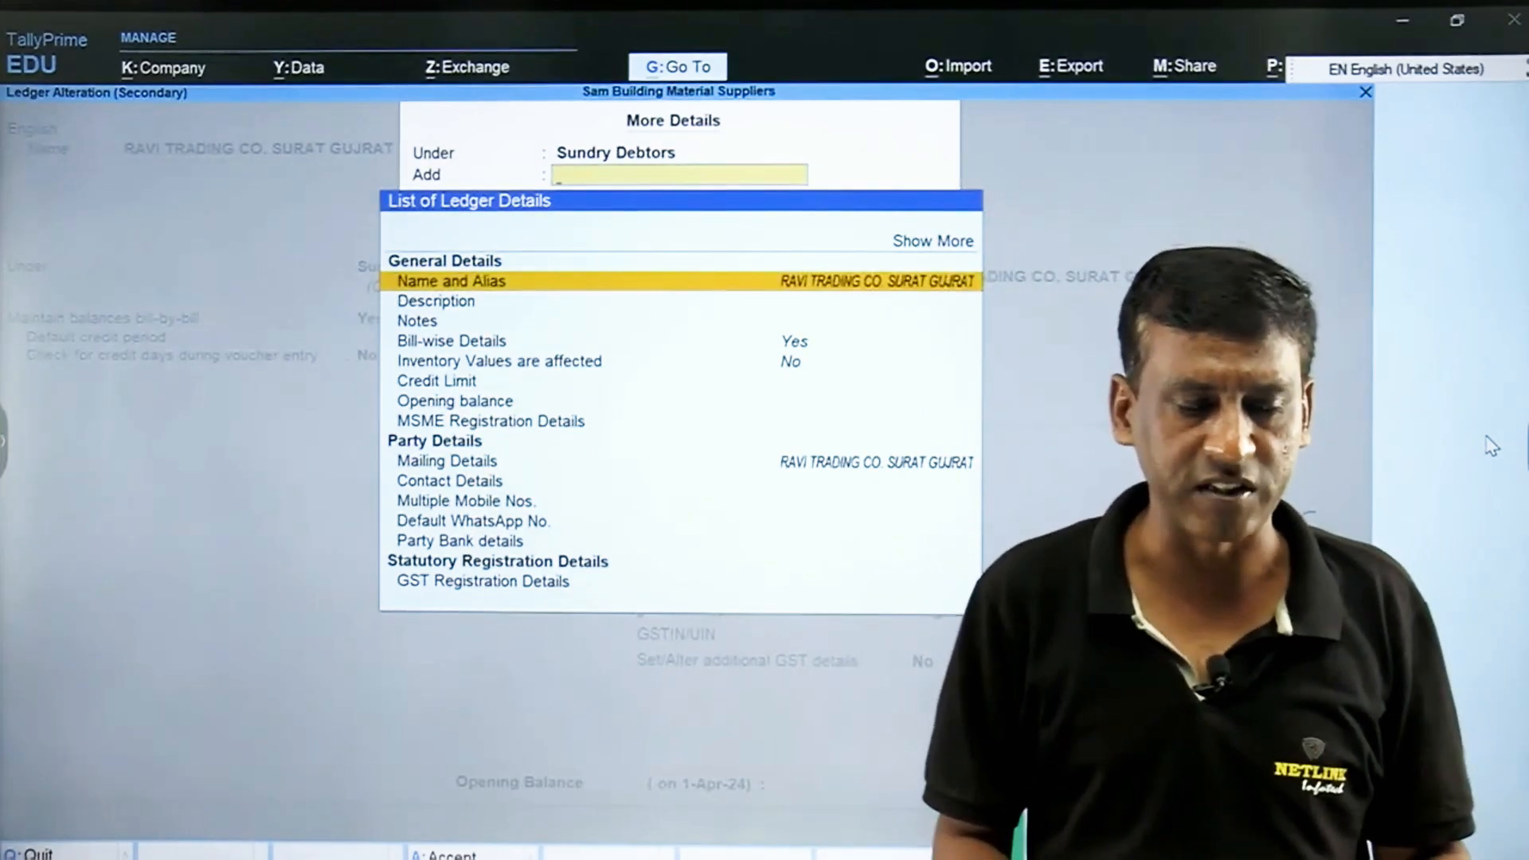
{"action": "left_click", "coordinate": [910, 472]}
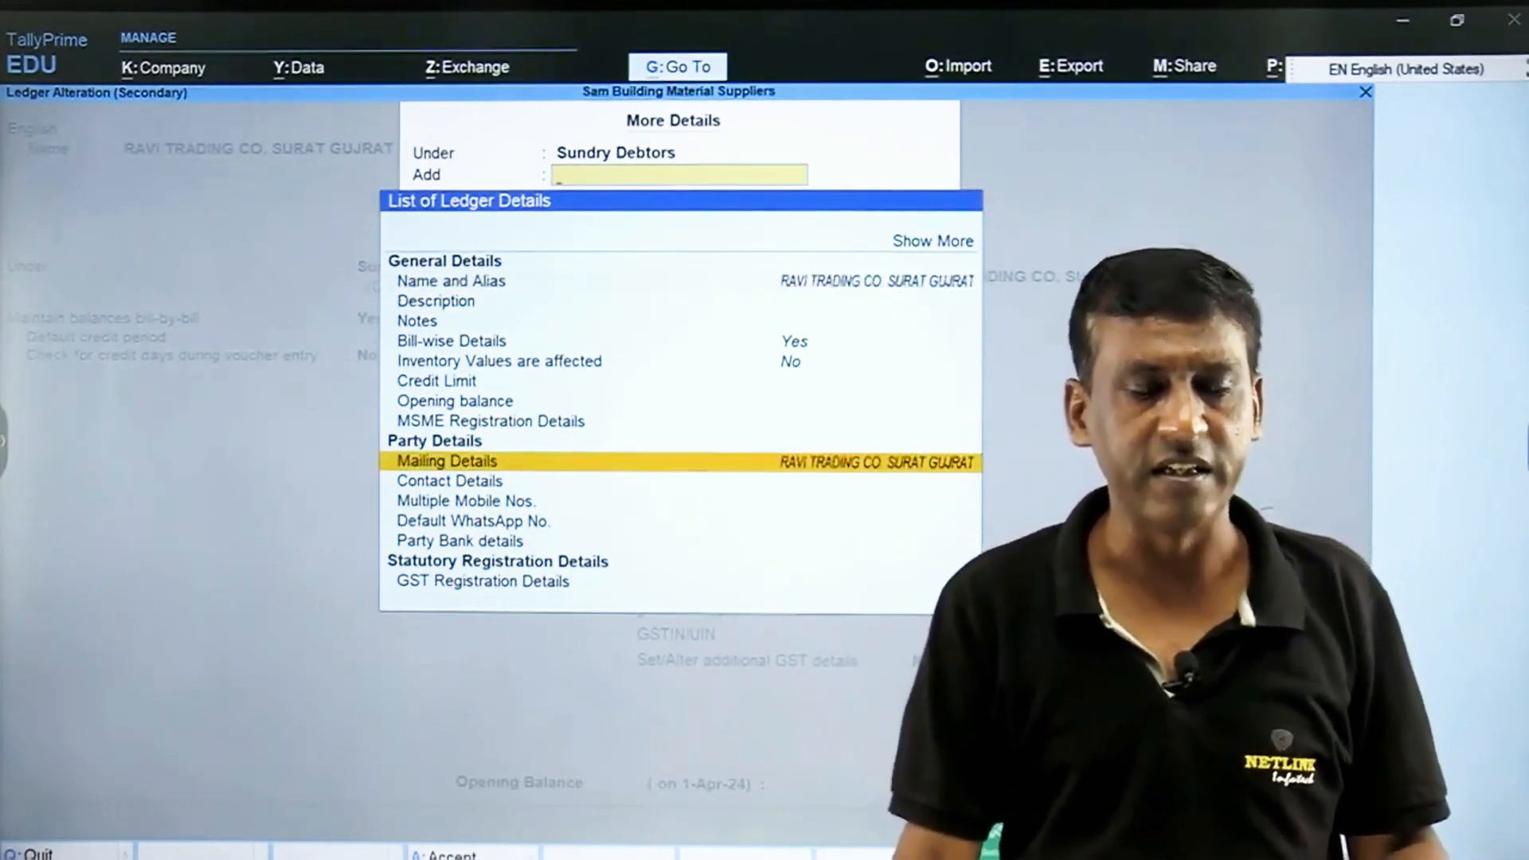
{"action": "left_click", "coordinate": [940, 245]}
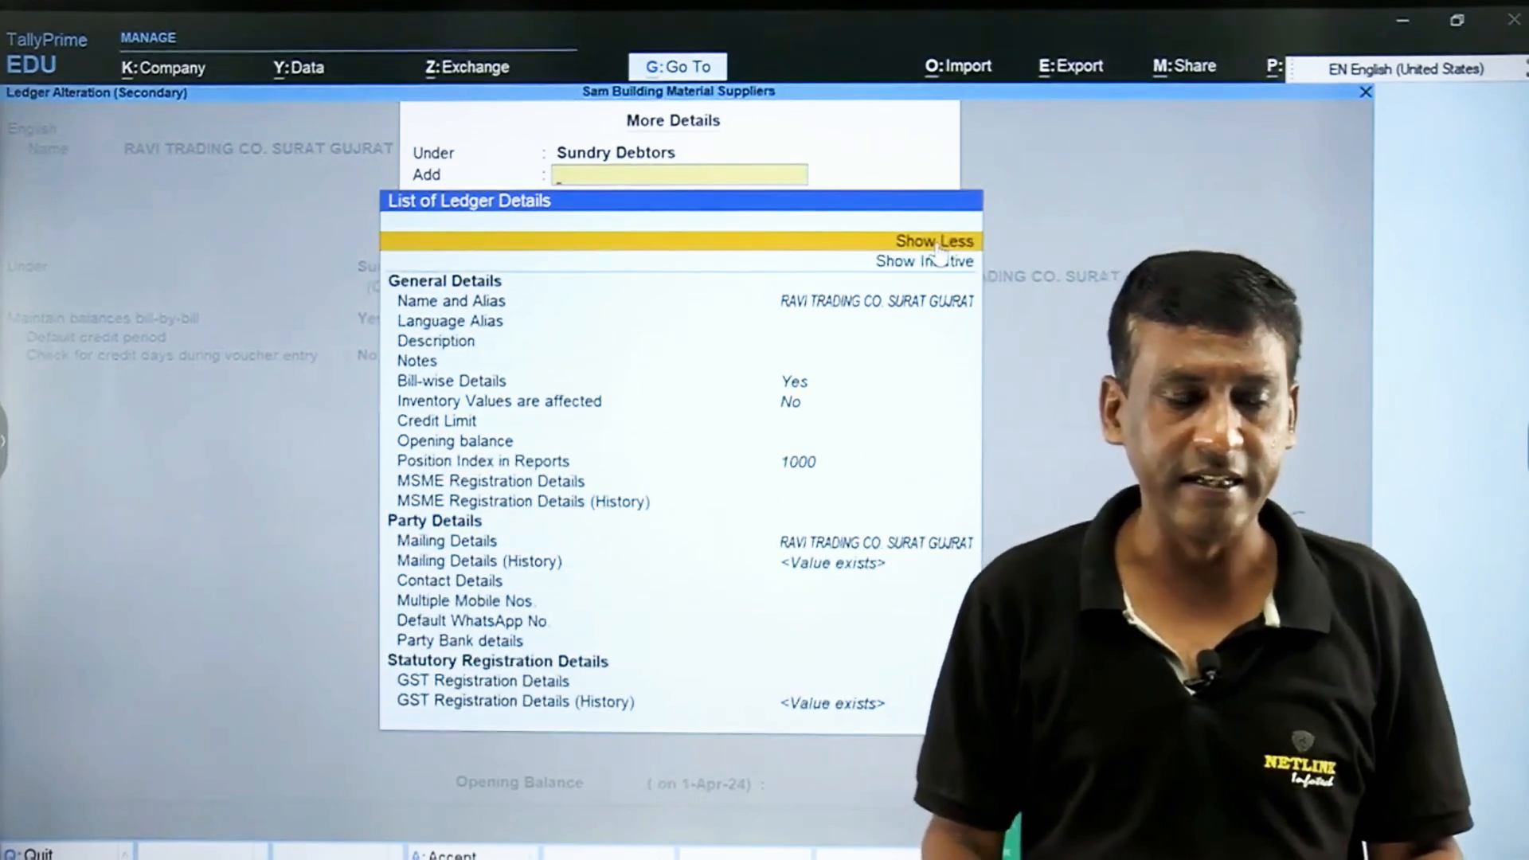
{"action": "scroll", "coordinate": [879, 318], "scroll_direction": "down", "scroll_amount": 4}
{"action": "scroll", "coordinate": [884, 337], "scroll_direction": "down", "scroll_amount": 8}
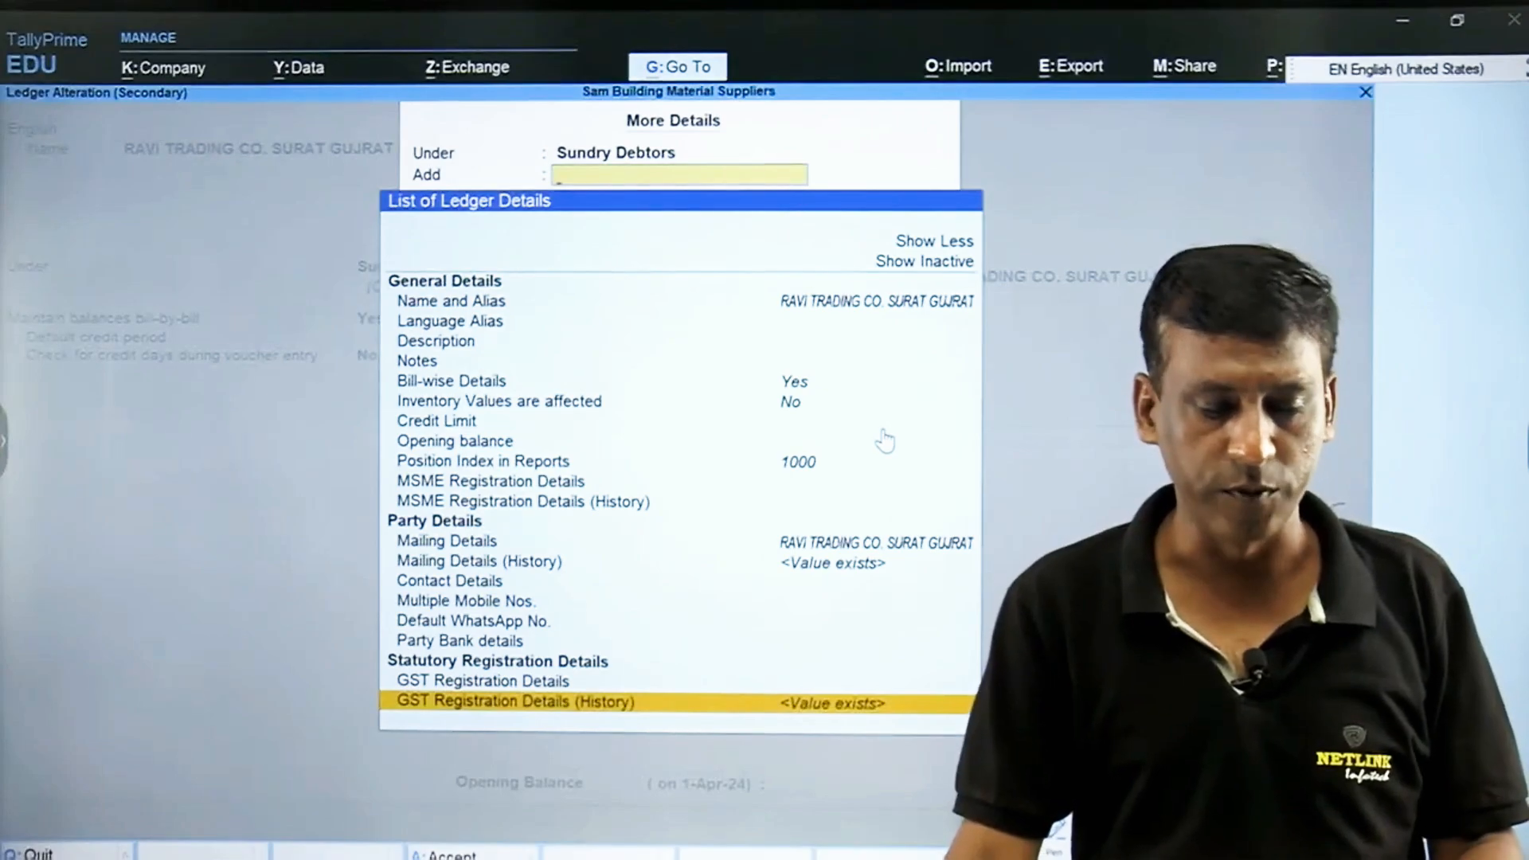
{"action": "key", "text": "Escape"}
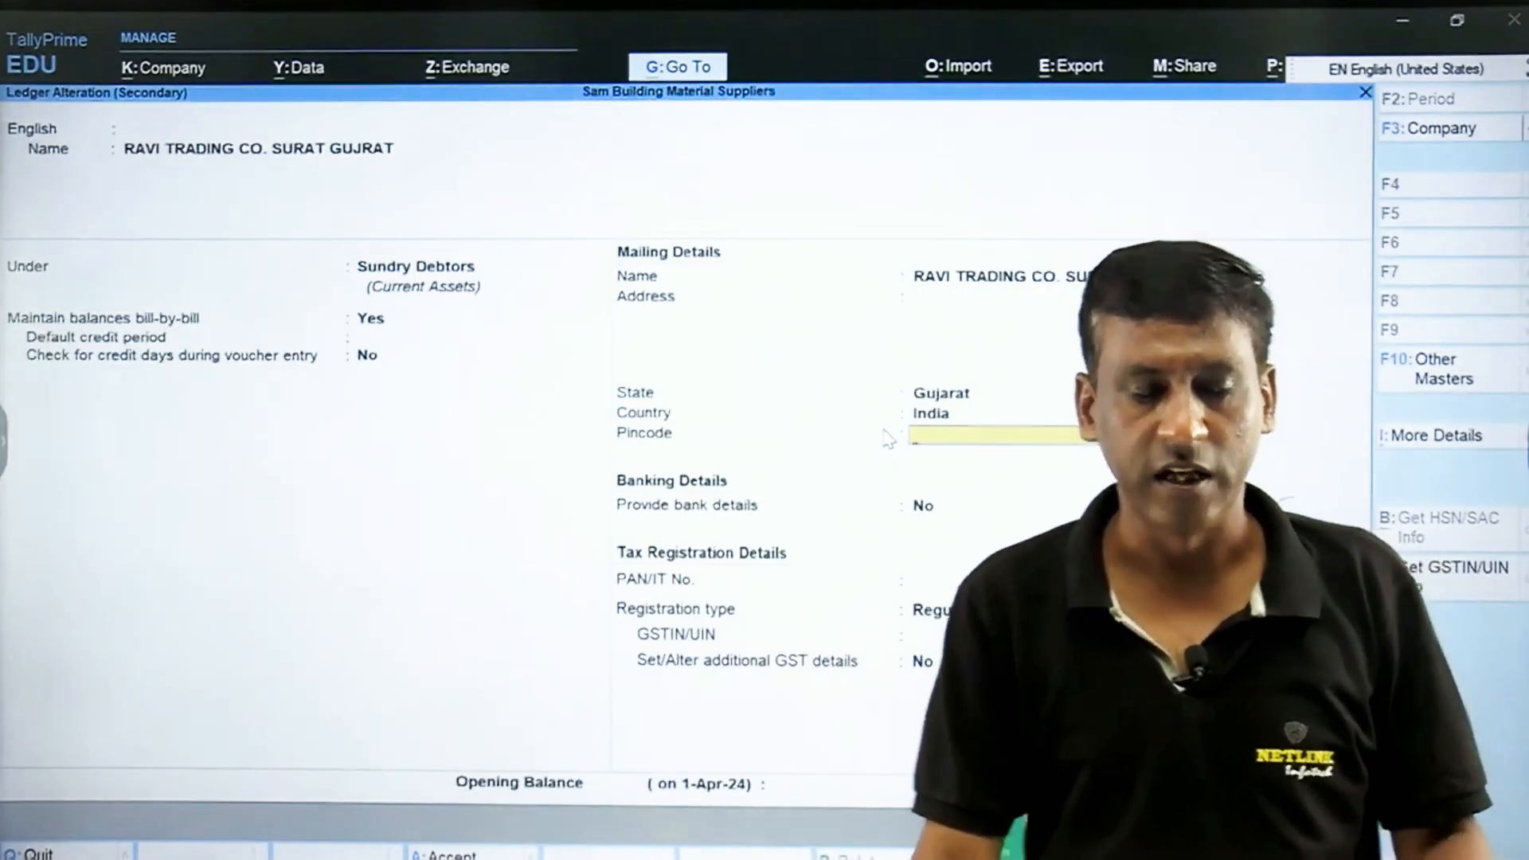
{"action": "key", "text": "ctrl+a"}
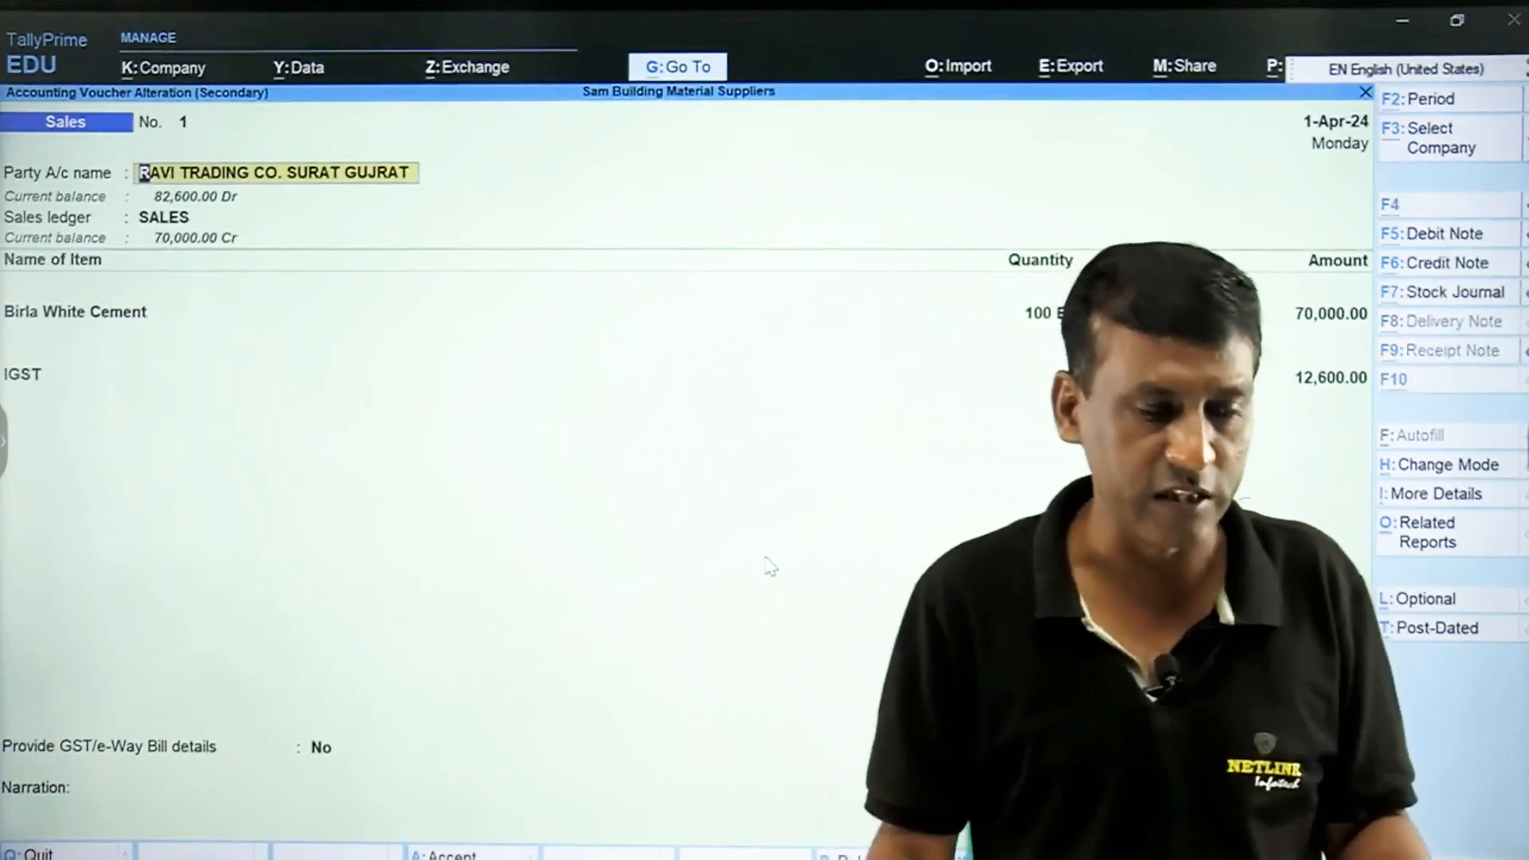
Minimize TallyPrime and PowerPoint and switch to the Chrome new tab page in a maximized window.
{"action": "key", "text": "alt+Tab"}
{"action": "key", "text": "alt+Tab"}
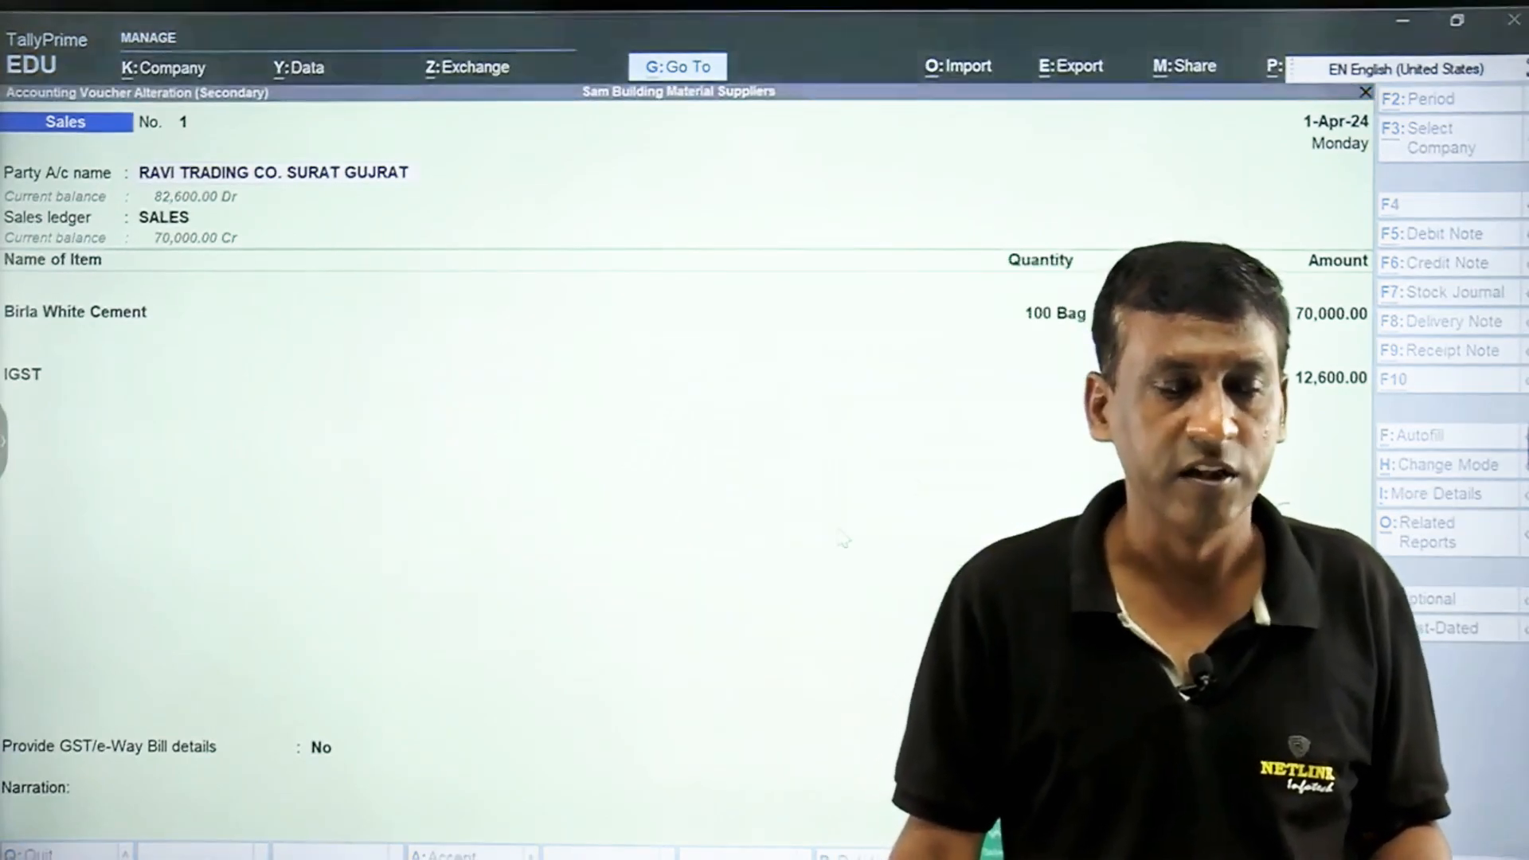
{"action": "left_click", "coordinate": [1401, 22]}
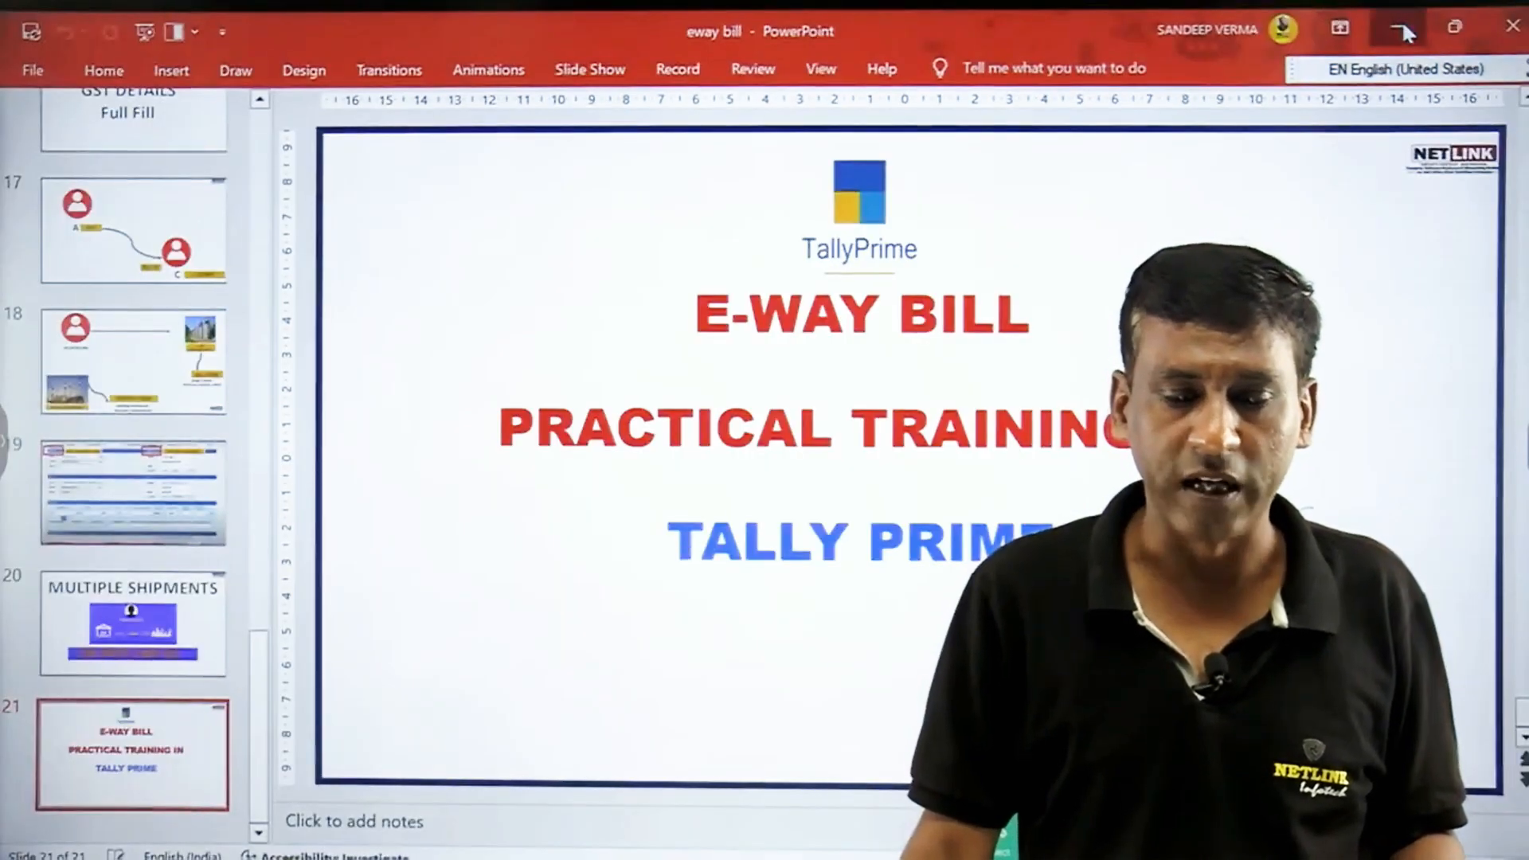
{"action": "left_click", "coordinate": [1401, 21]}
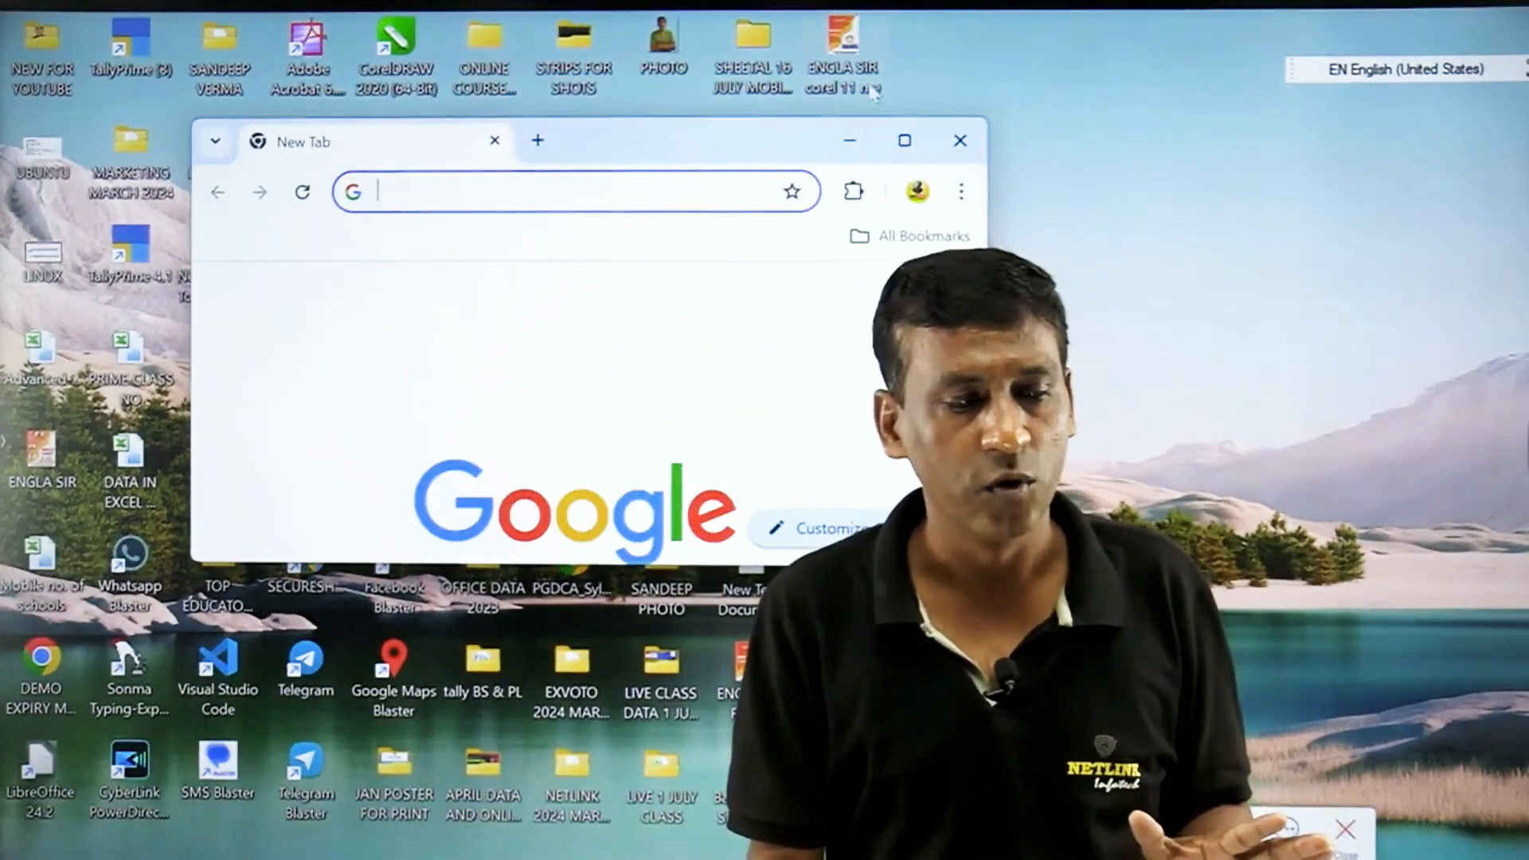
{"action": "left_click", "coordinate": [905, 141]}
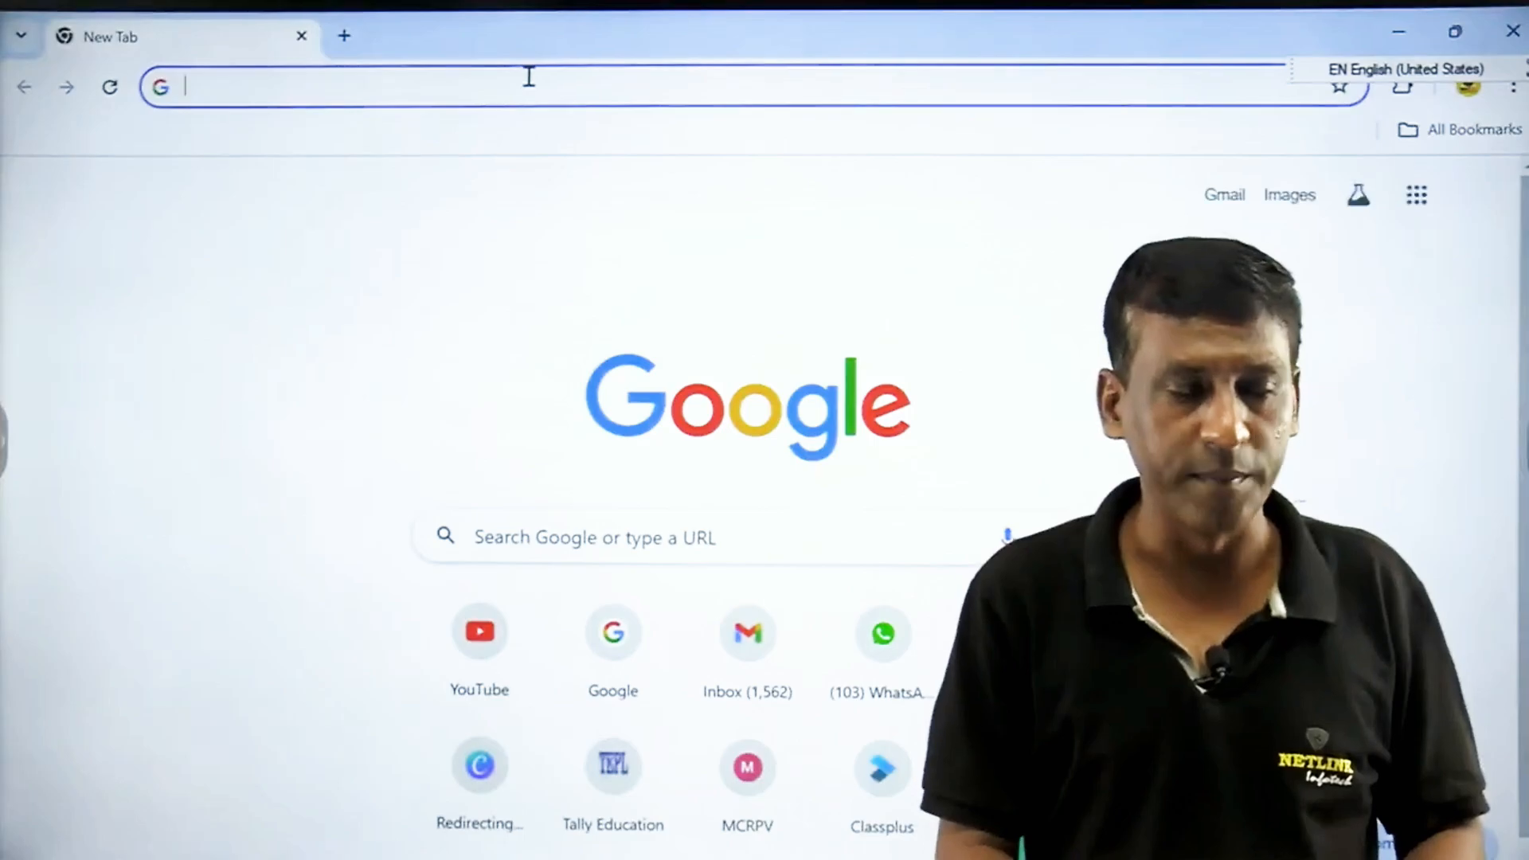
{"action": "type", "text": "GOO"}
{"action": "key", "text": "BackSpace"}
{"action": "key", "text": "BackSpace"}
{"action": "key", "text": "BackSpace"}
{"action": "key", "text": "BackSpace"}
Search Google for "eway bill portal" and open the E-WayBill System site at ewaybillgst.gov.in.
{"action": "type", "text": "E"}
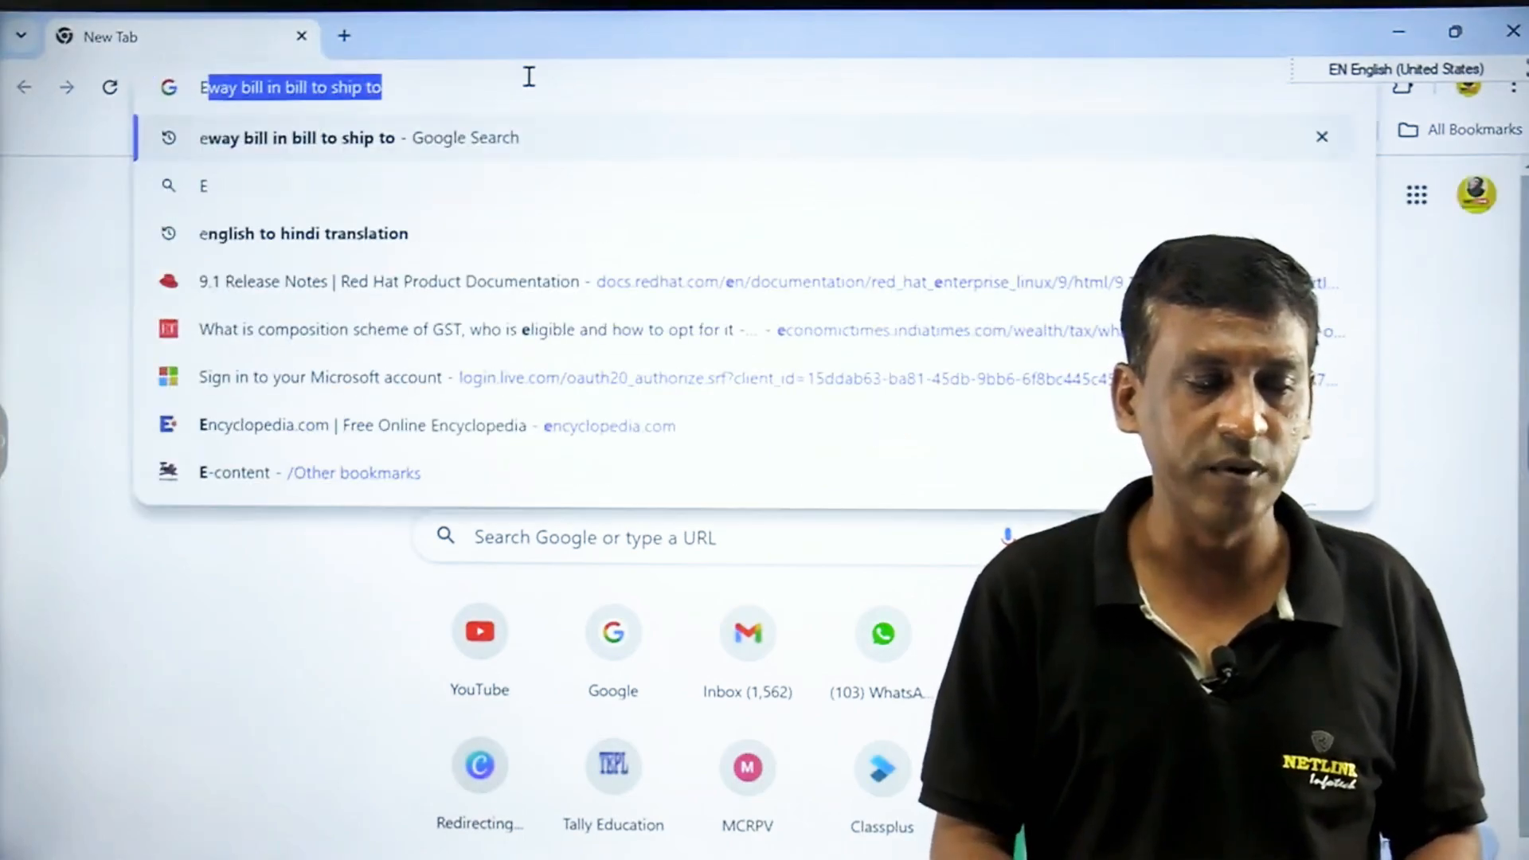
{"action": "type", "text": "MAIL"}
{"action": "key", "text": "BackSpace"}
{"action": "key", "text": "BackSpace"}
{"action": "key", "text": "BackSpace"}
{"action": "key", "text": "BackSpace"}
{"action": "type", "text": "WWAY"}
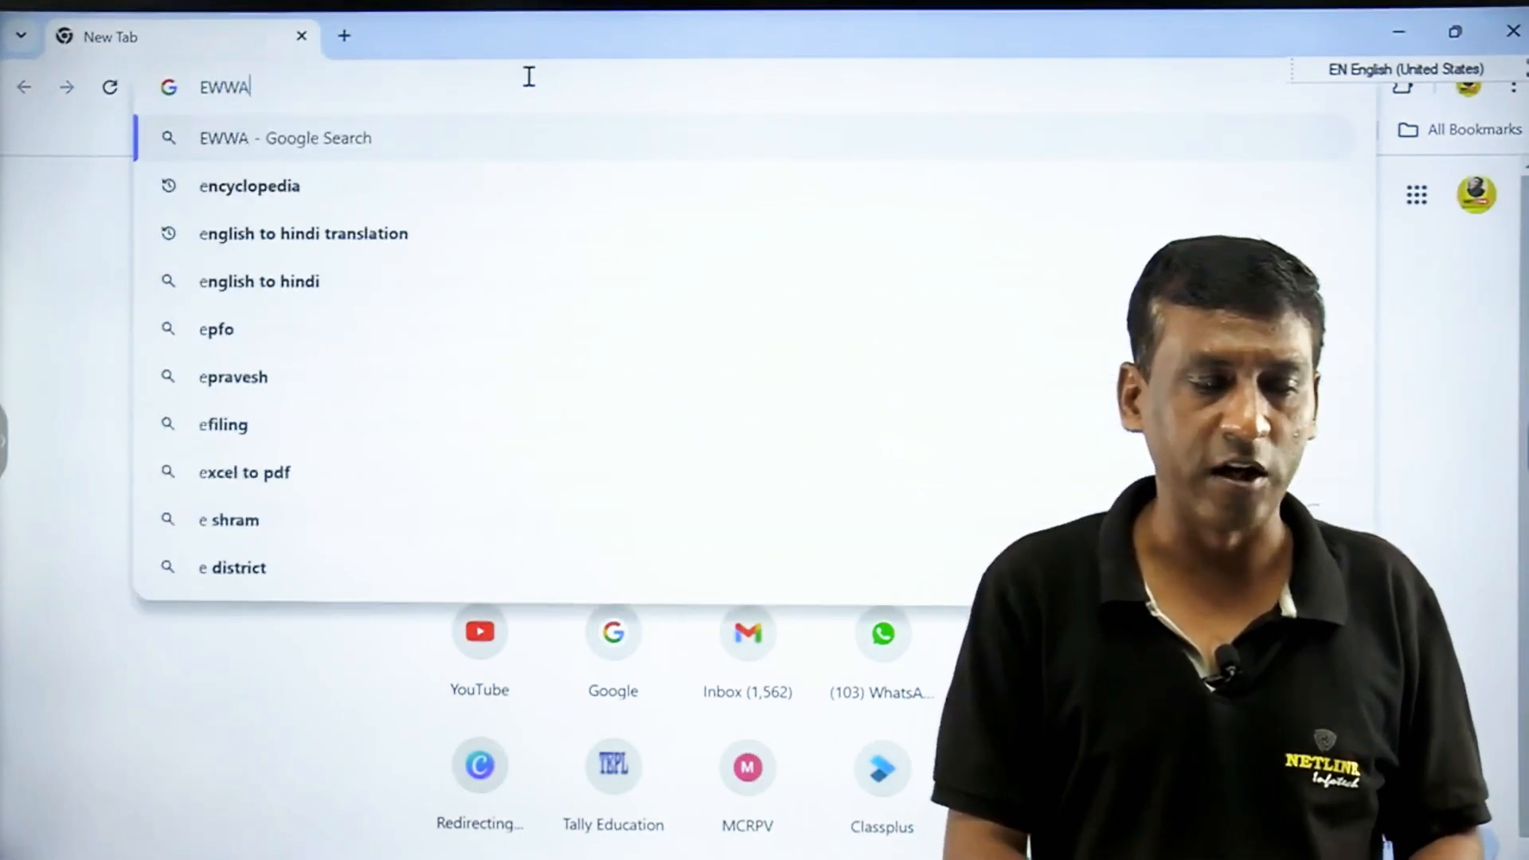
{"action": "key", "text": "BackSpace"}
{"action": "key", "text": "BackSpace"}
{"action": "key", "text": "BackSpace"}
{"action": "type", "text": "AY"}
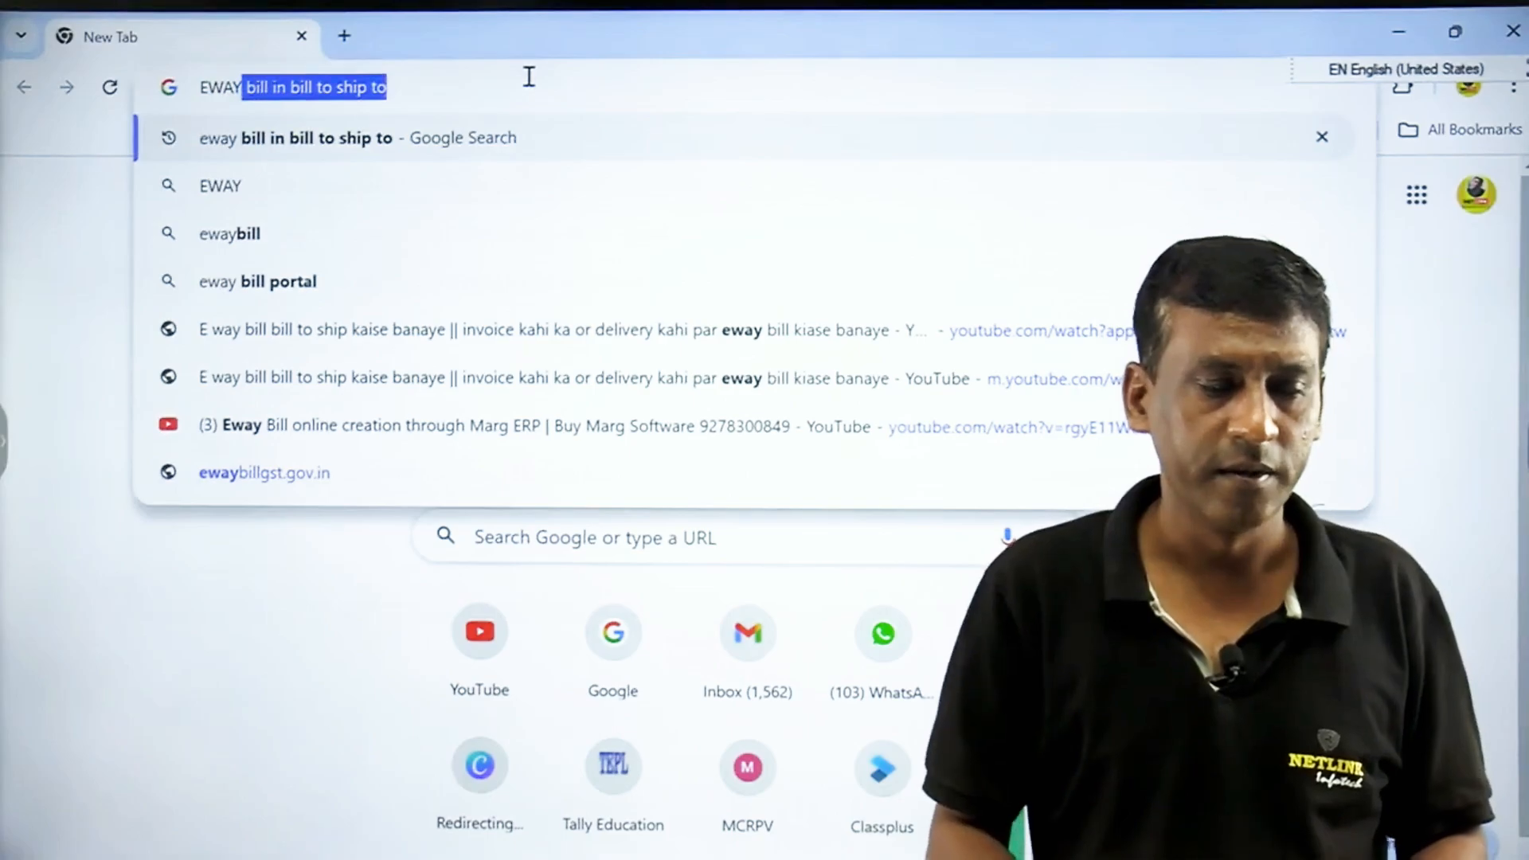
{"action": "left_click", "coordinate": [318, 284]}
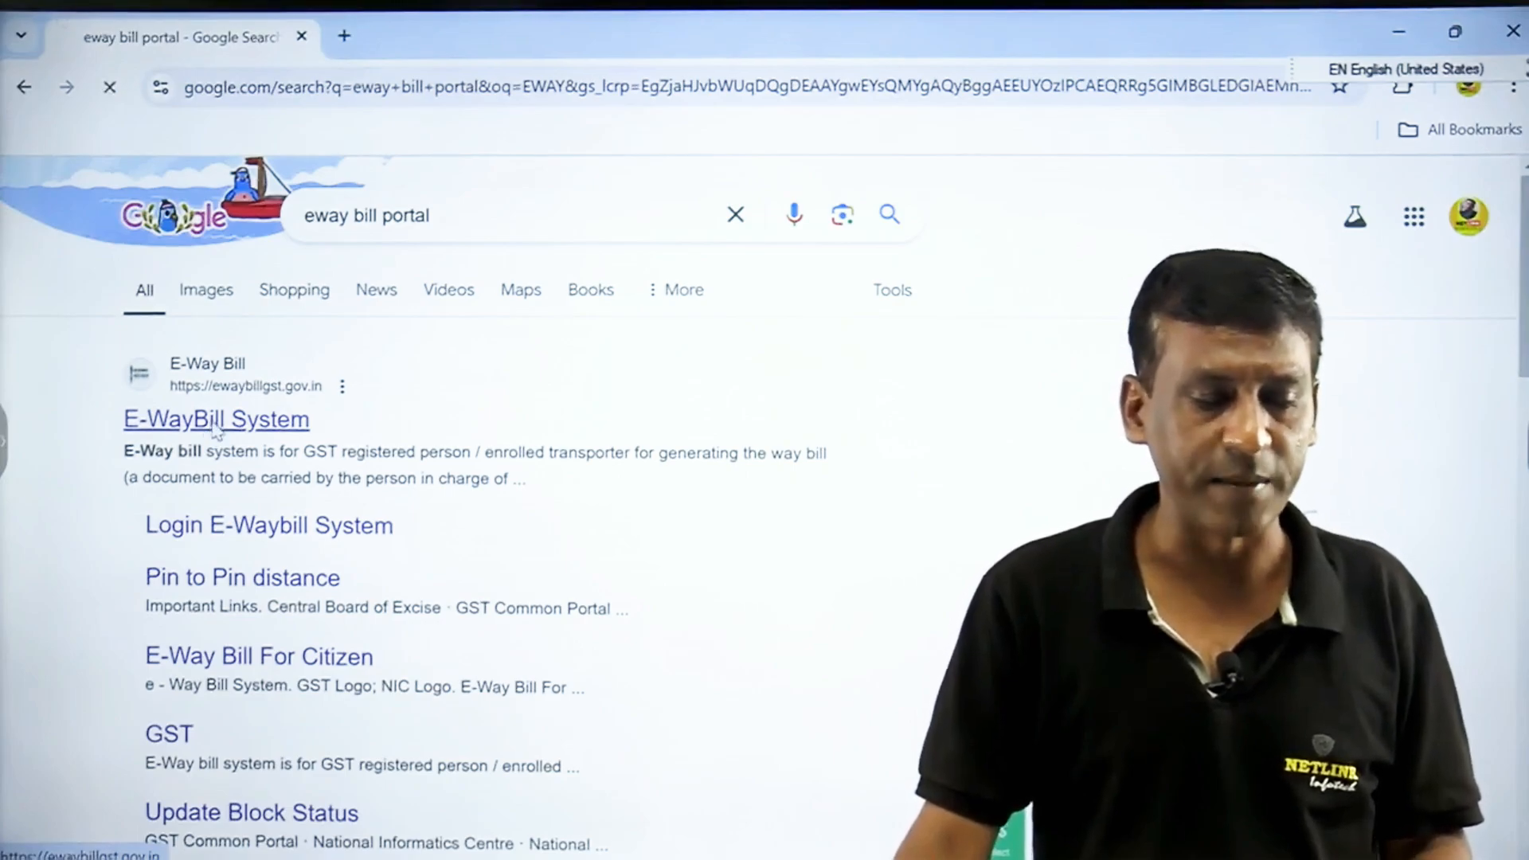
{"action": "left_click", "coordinate": [217, 420]}
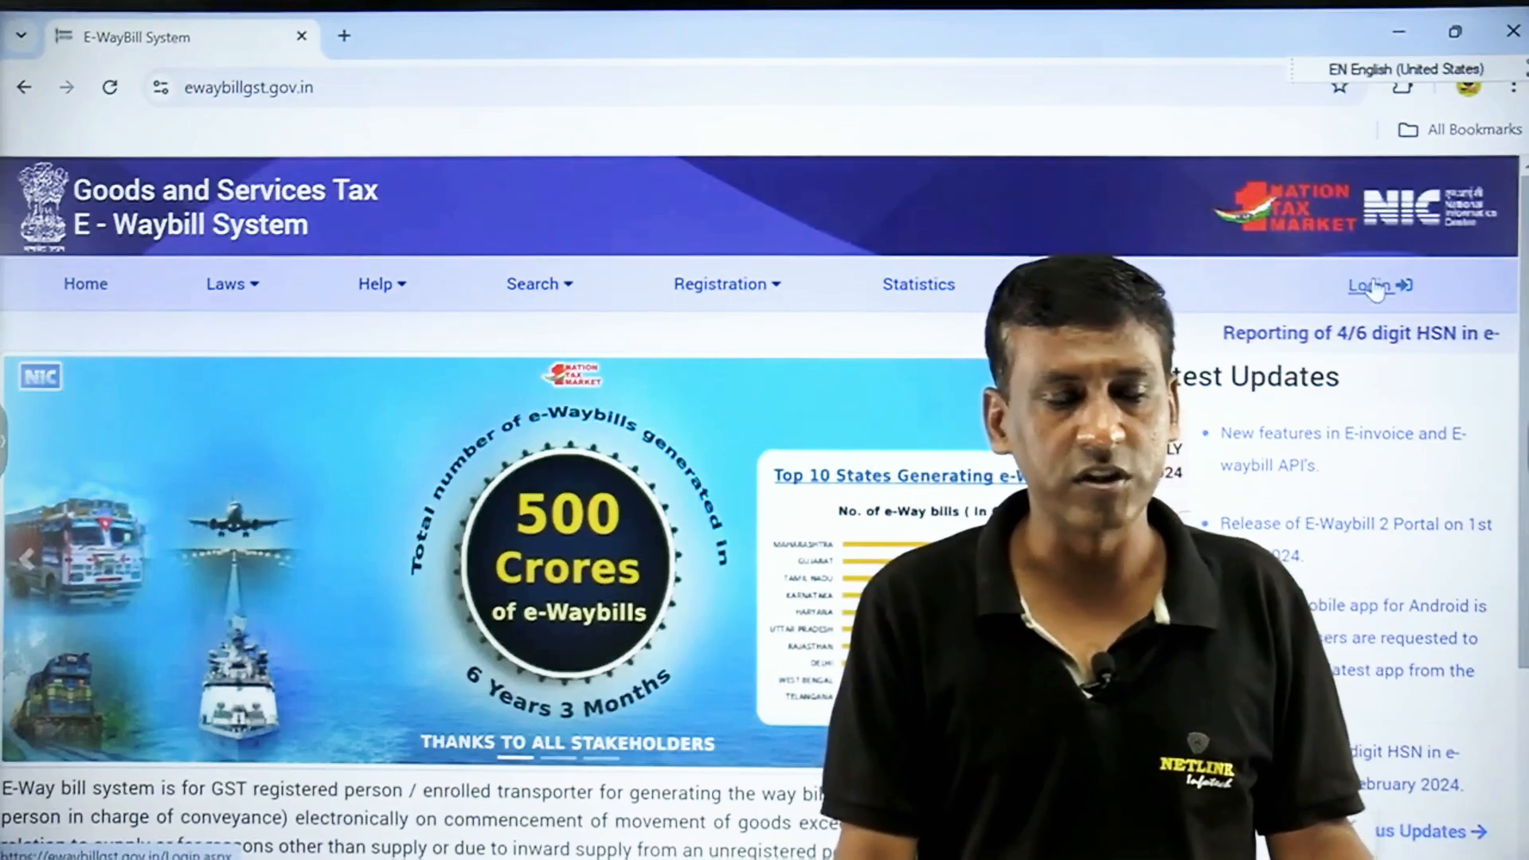
Look over the portal home page, open the E-Way Bill Registration Form, and examine its GSTIN and captcha fields.
{"action": "scroll", "coordinate": [1369, 311], "scroll_direction": "down", "scroll_amount": 4}
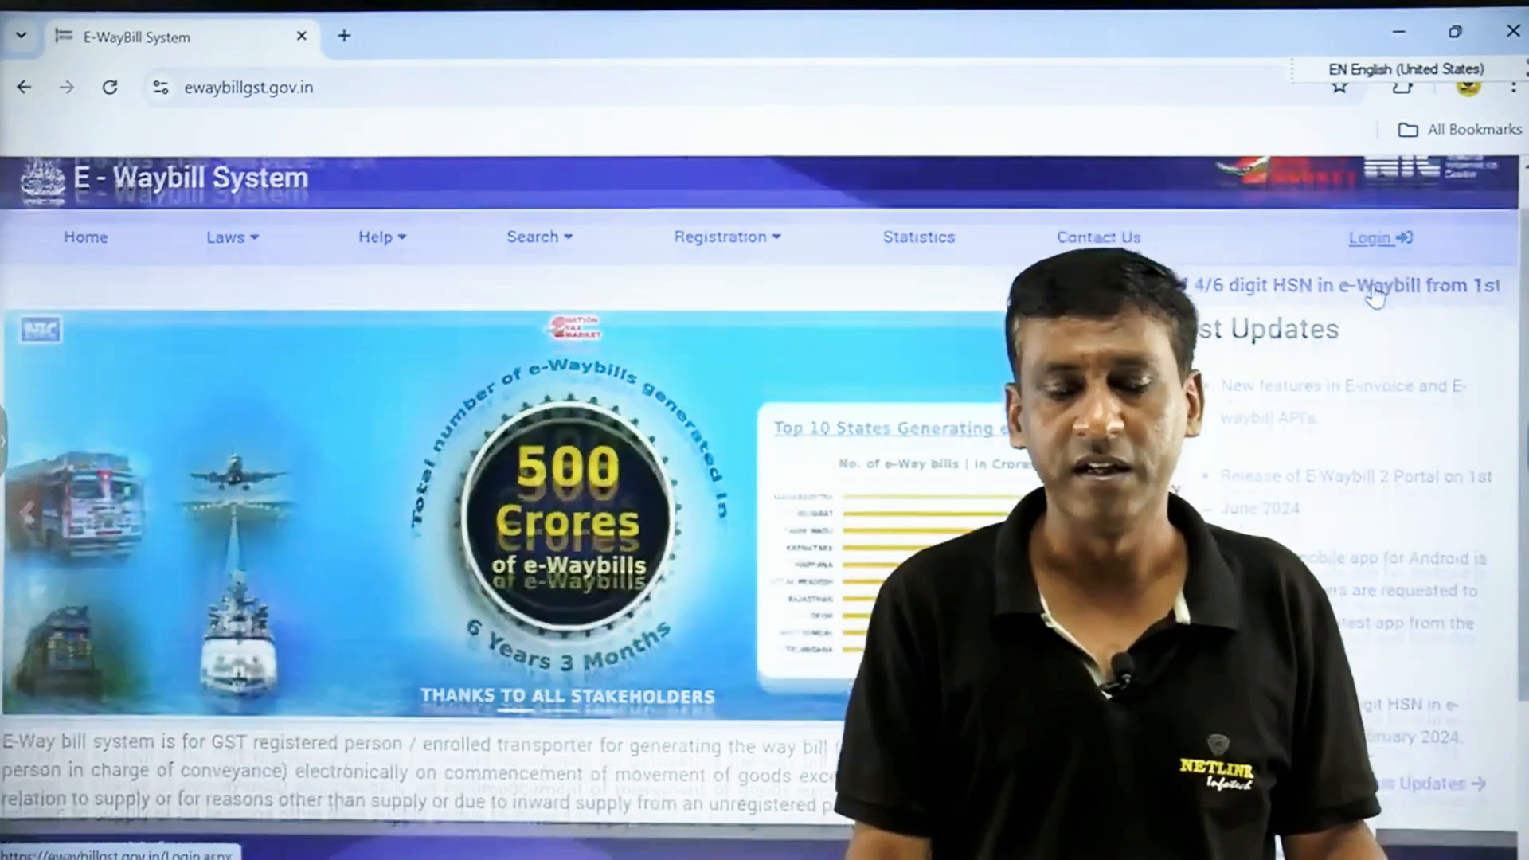
{"action": "scroll", "coordinate": [1364, 354], "scroll_direction": "up", "scroll_amount": 4}
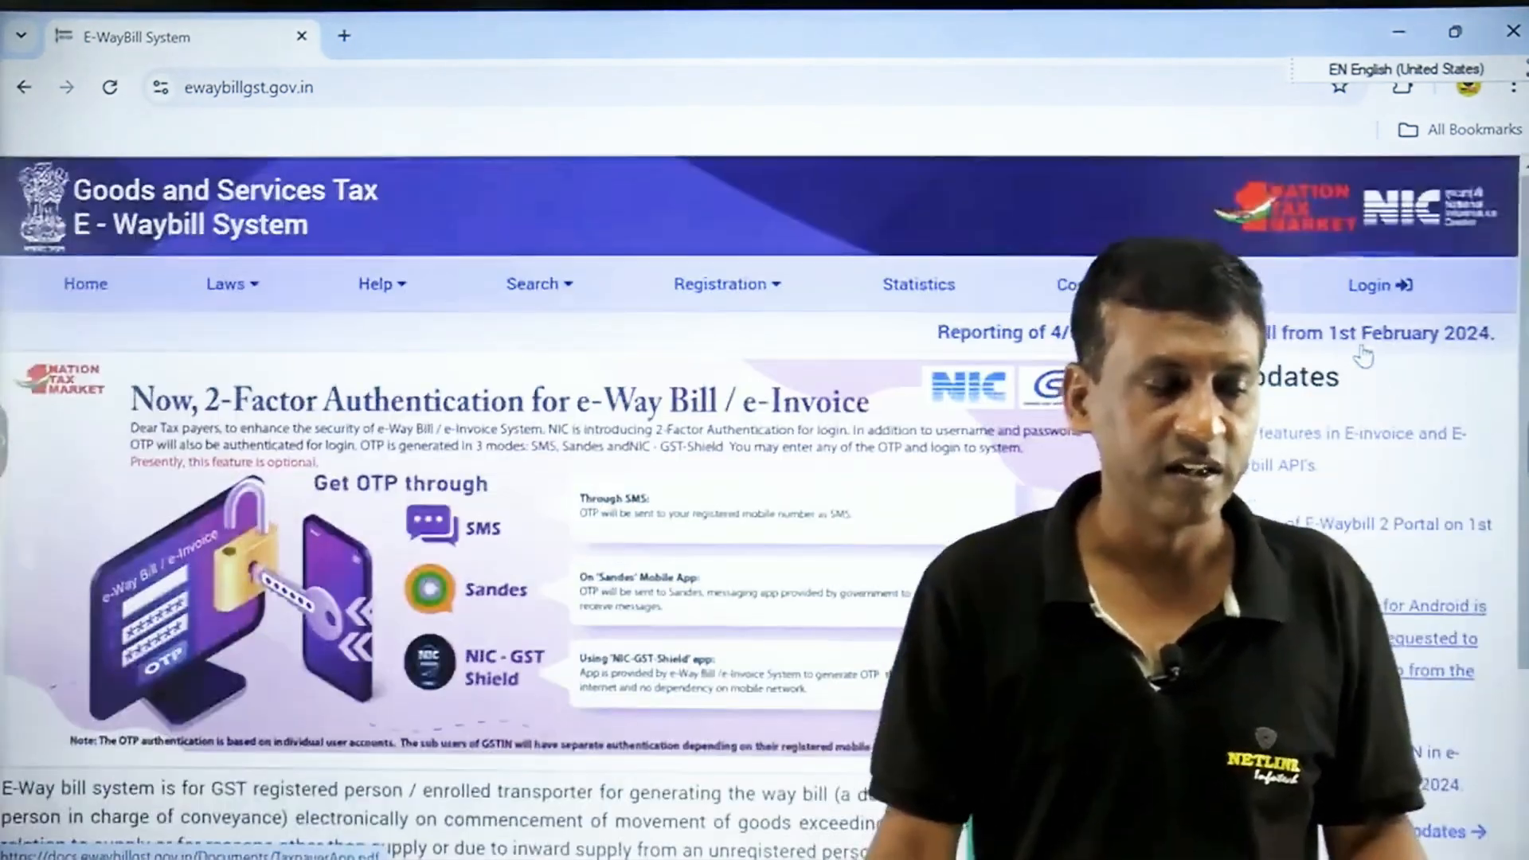
{"action": "mouse_move", "coordinate": [677, 295]}
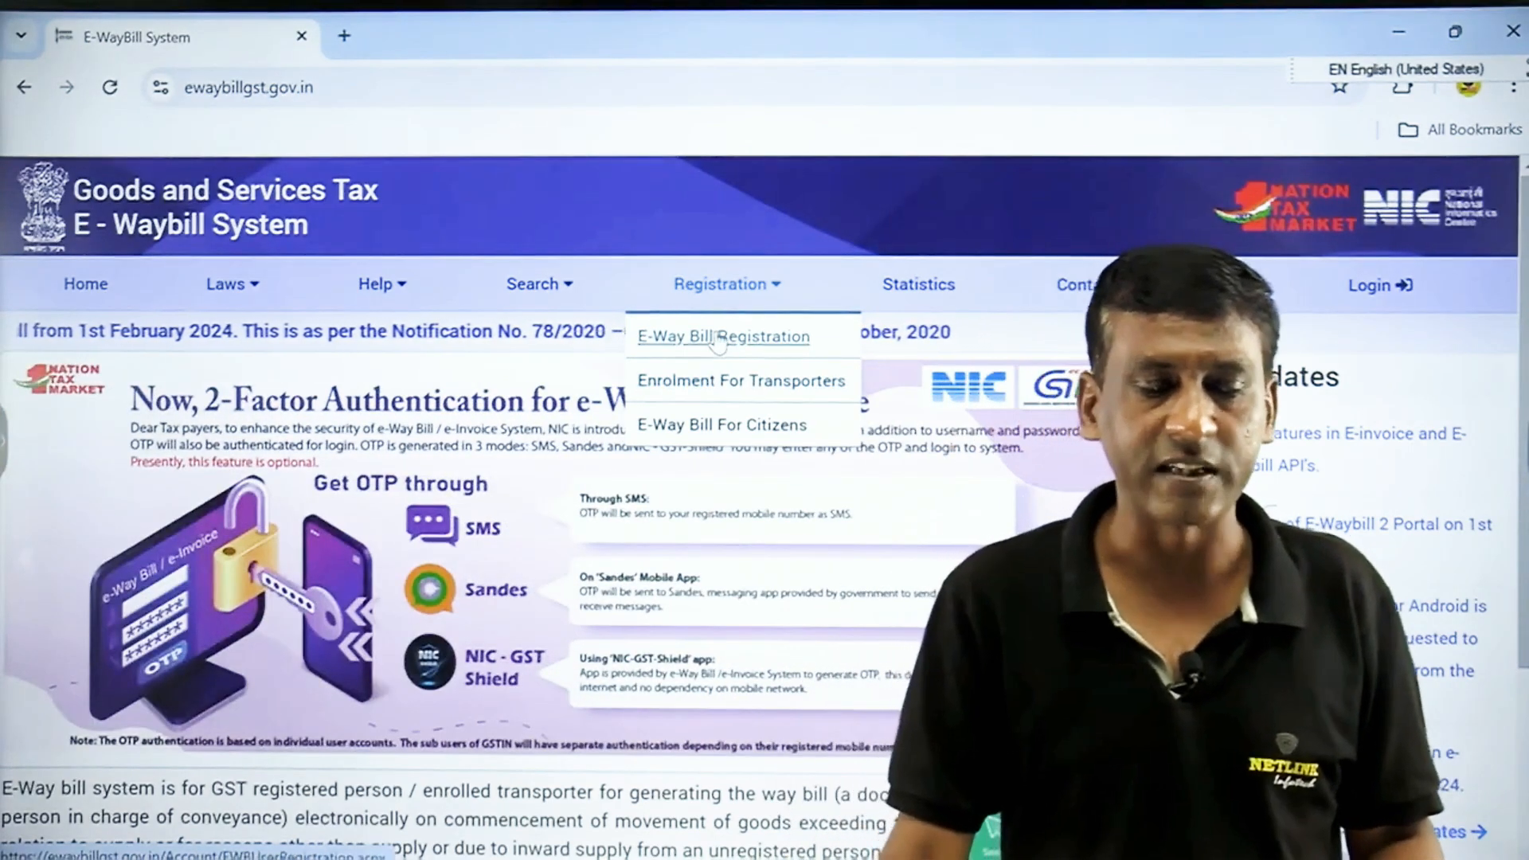
{"action": "left_click", "coordinate": [713, 337]}
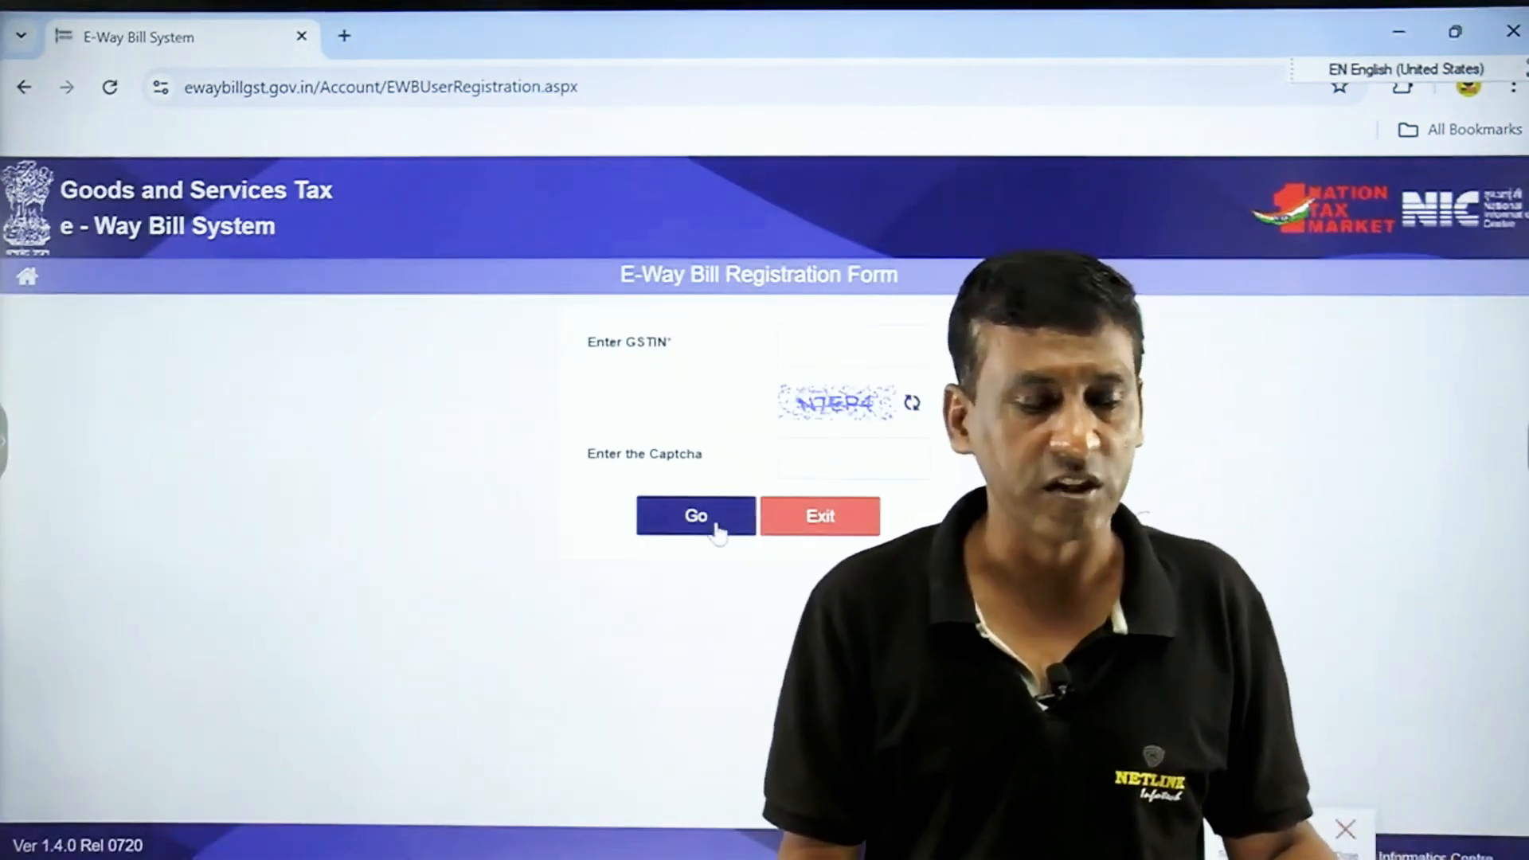
{"action": "left_click", "coordinate": [816, 457]}
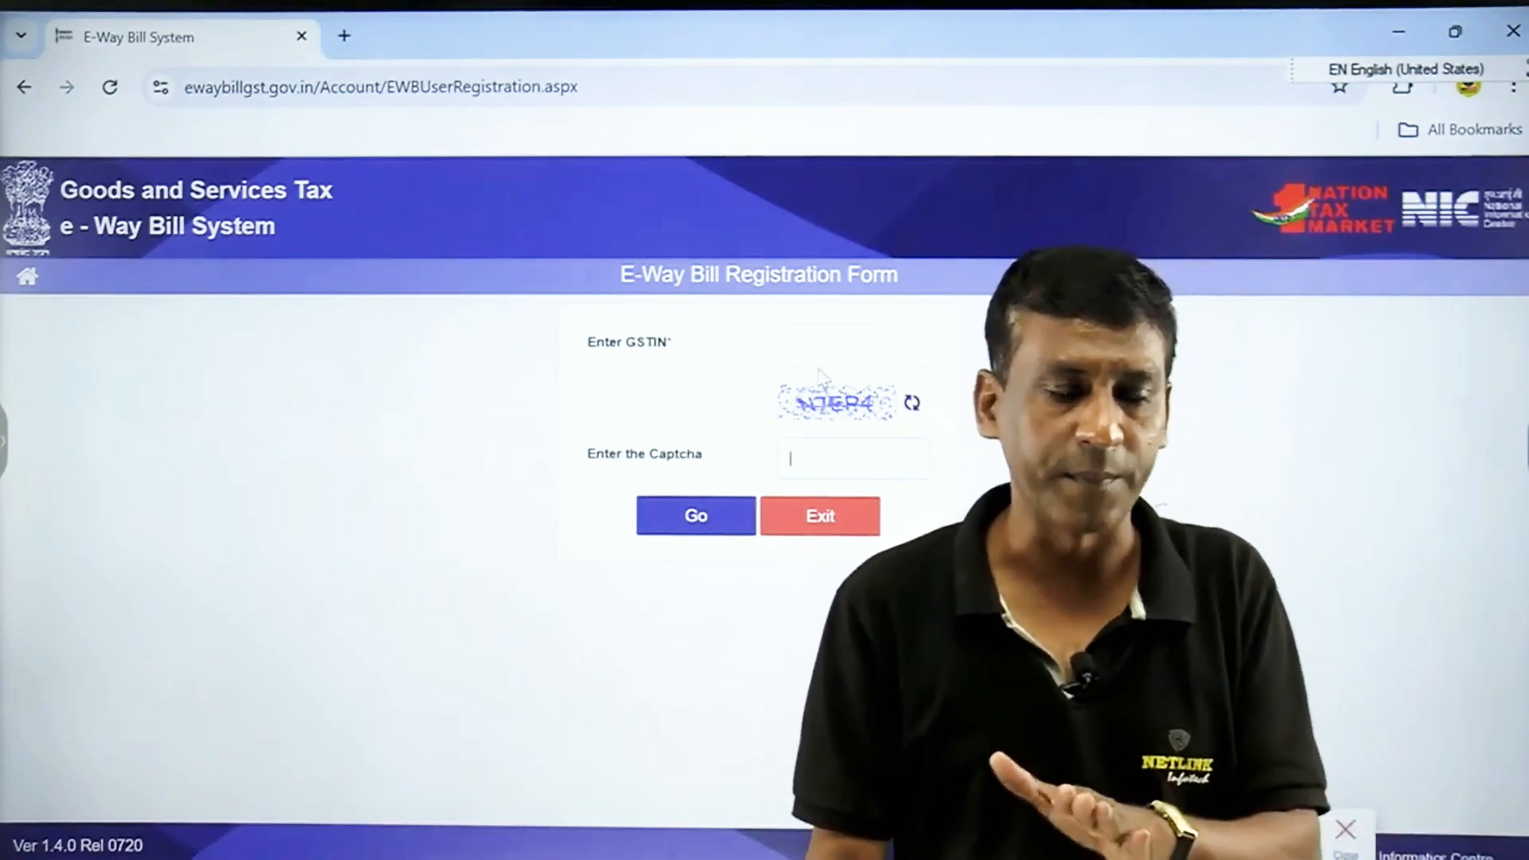
{"action": "left_click", "coordinate": [820, 461]}
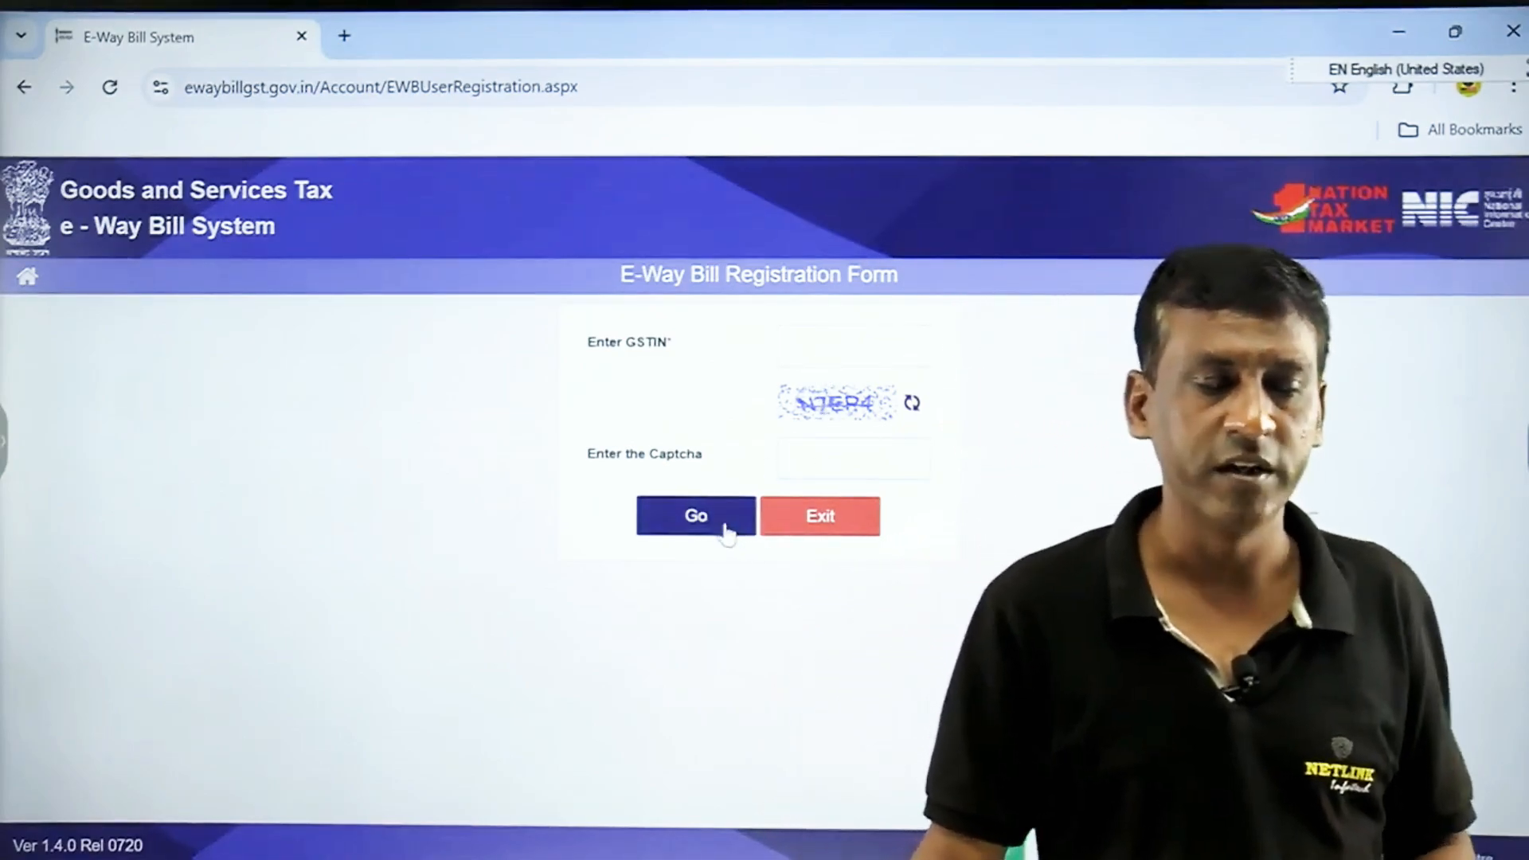